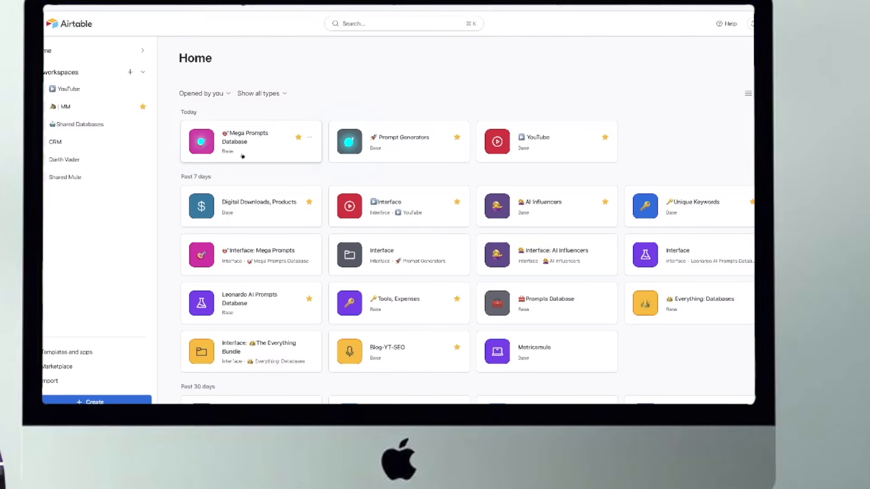
Open the Mega Prompts Database base from the home page and scroll through its records
scroll(248, 152, down, 1)
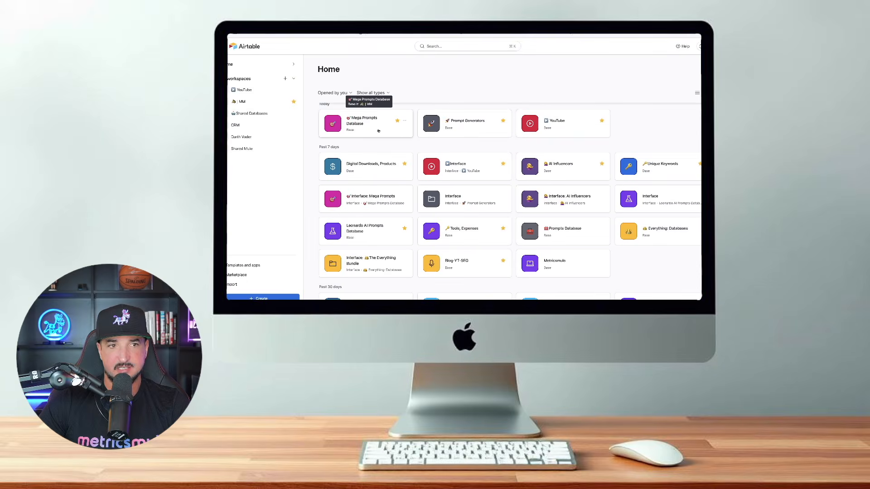
click(270, 151)
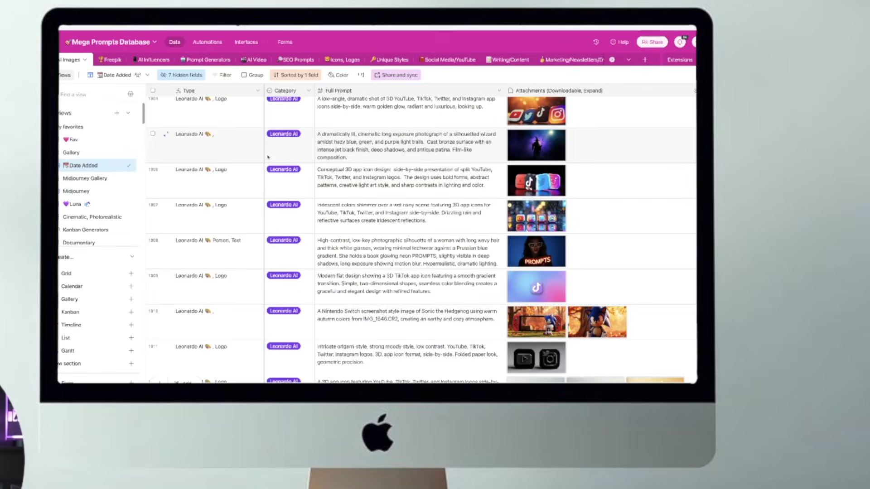
scroll(245, 121, up, 15)
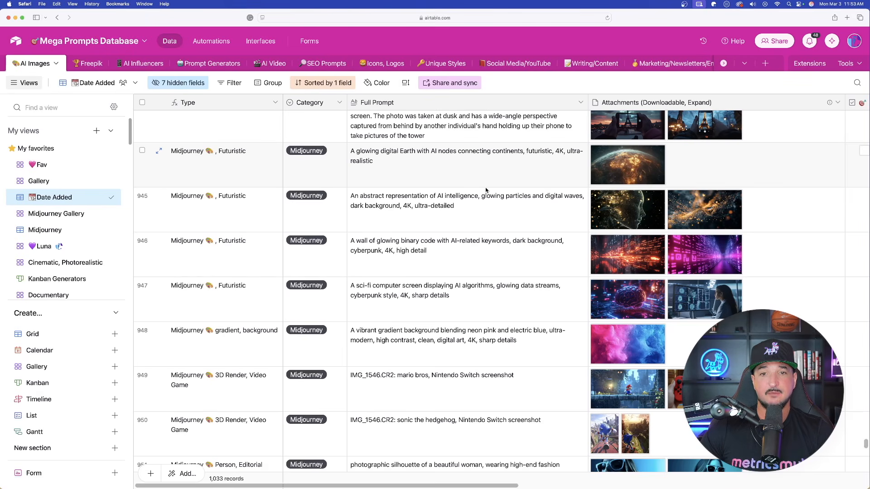
scroll(486, 187, down, 1)
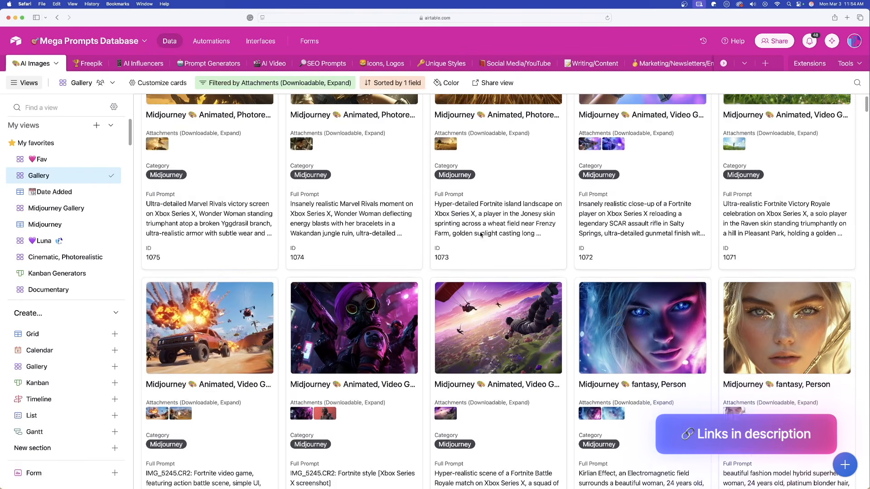
Browse the cards in the AI Images table's Gallery view
scroll(481, 234, down, 15)
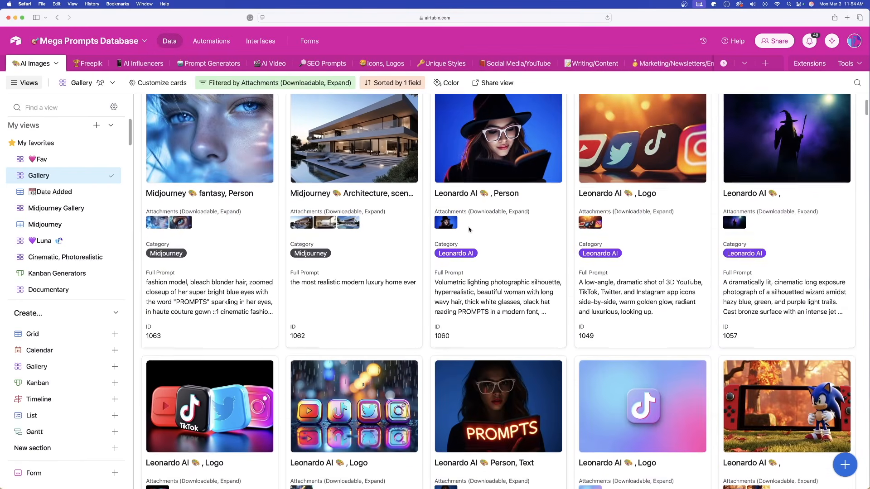
scroll(469, 224, down, 10)
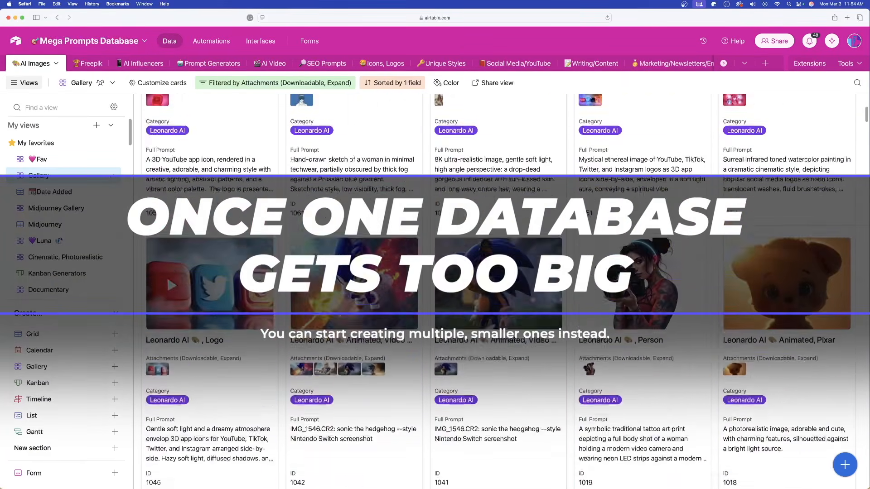
scroll(470, 224, down, 15)
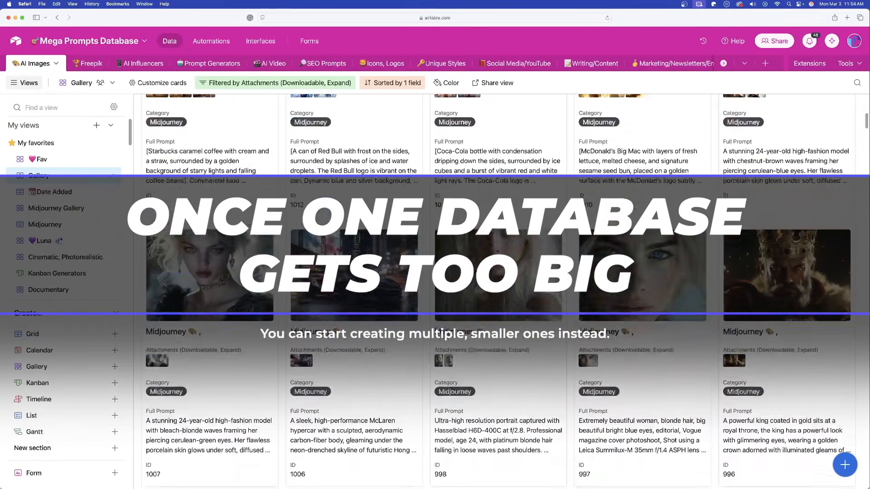
scroll(483, 235, down, 15)
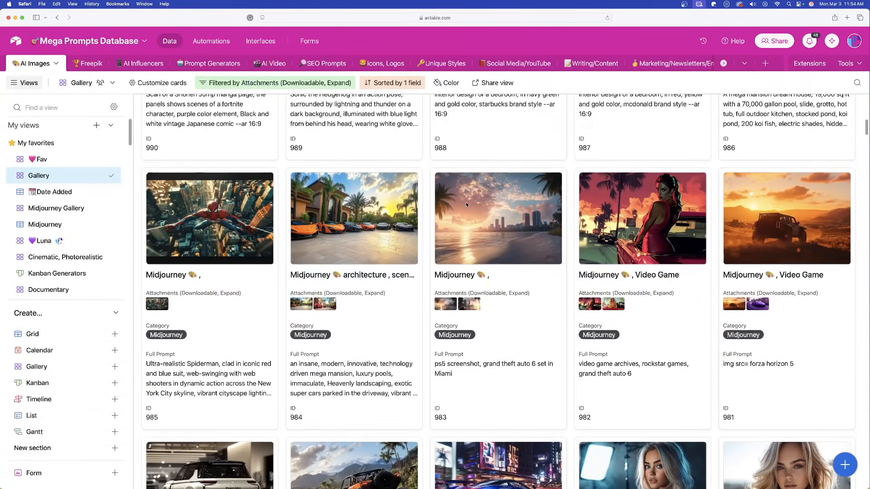
scroll(482, 235, down, 10)
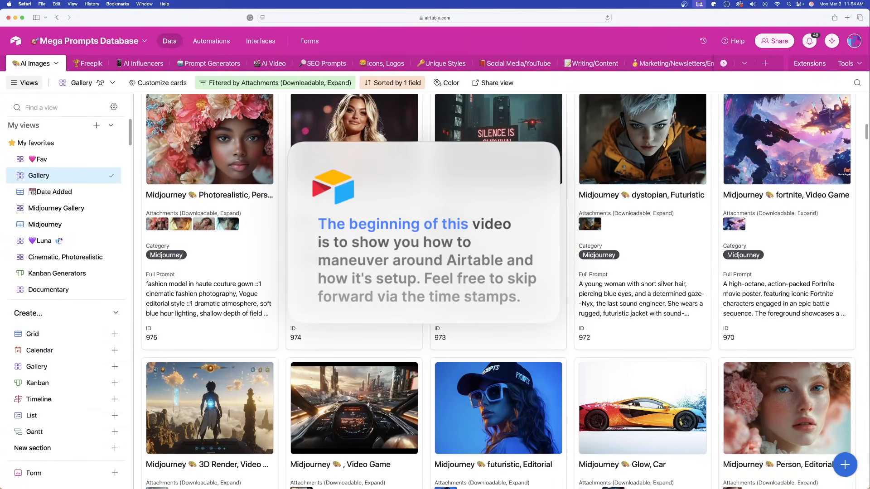
scroll(482, 235, up, 12)
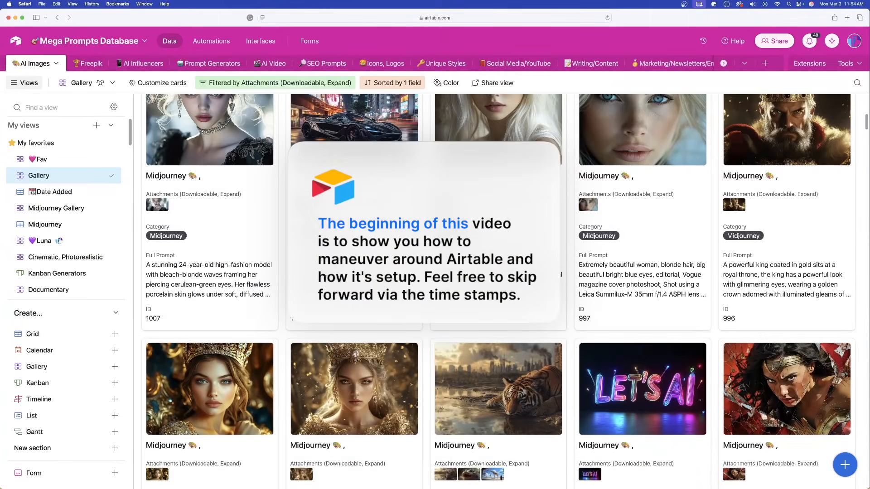
Leaf through the base's tables, from Freepik and AI Influencers to Social Media/YouTube, and return to AI Images
click(90, 63)
click(143, 64)
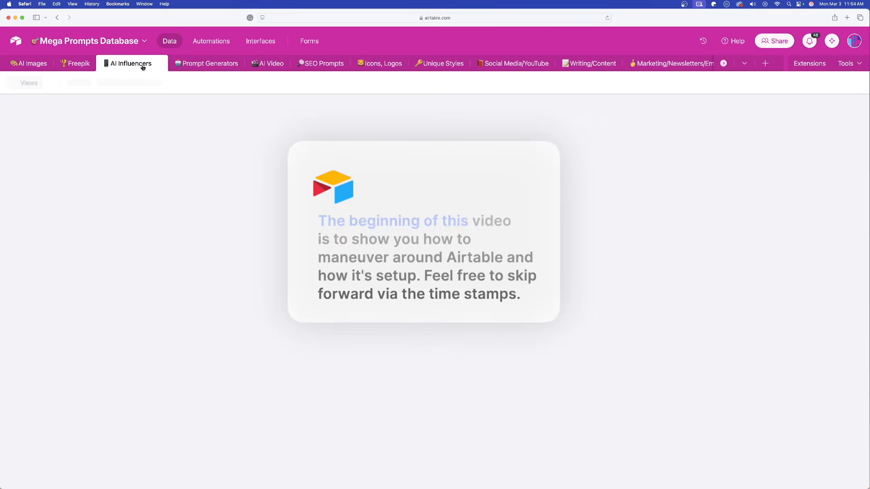
click(212, 63)
click(379, 63)
click(440, 63)
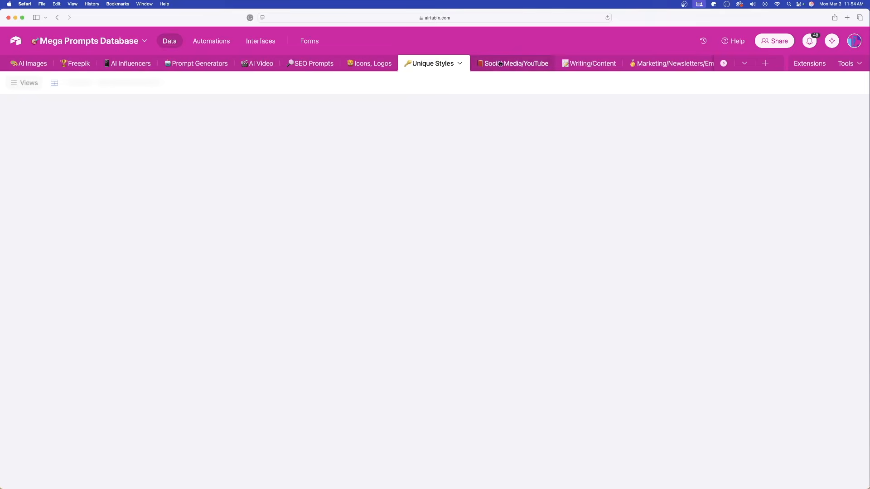
click(473, 63)
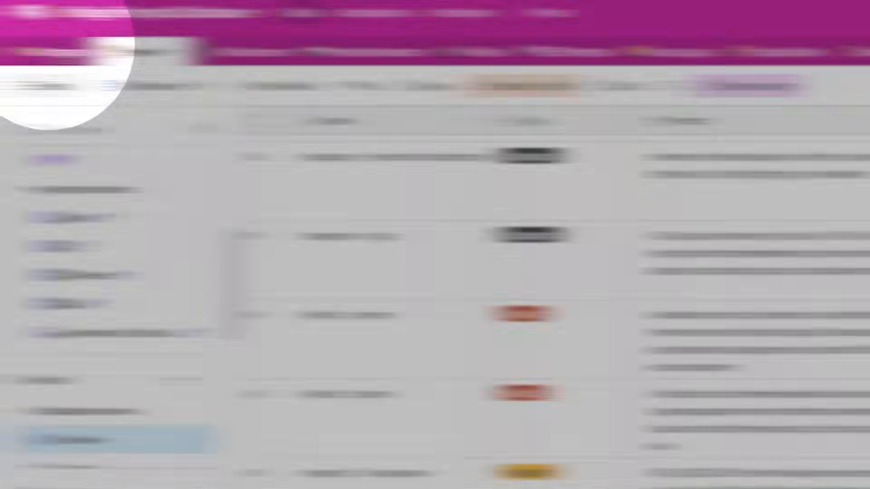
click(29, 64)
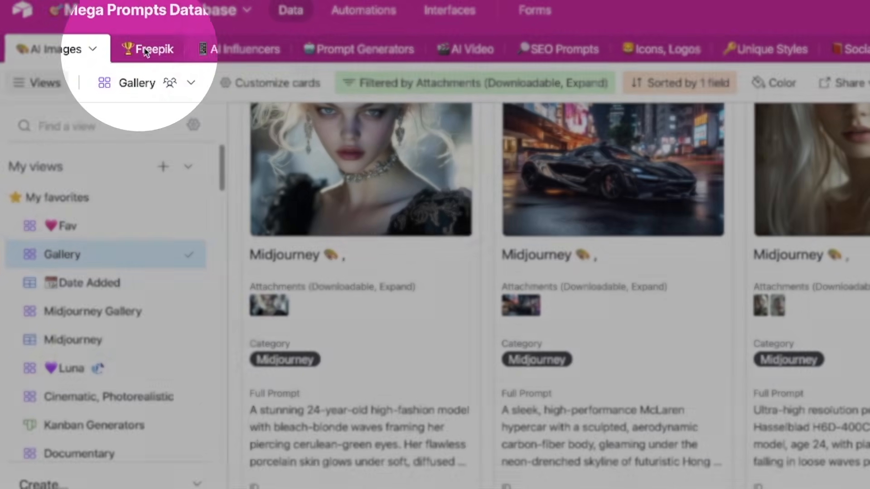
click(147, 49)
click(236, 51)
click(49, 49)
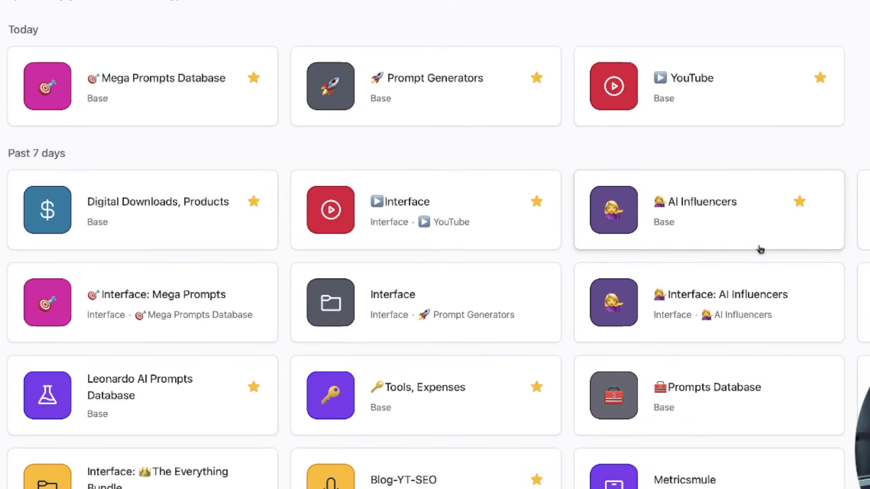
Open the AI Influencers base, switch to its Gallery view and scroll through the influencer cards
click(759, 247)
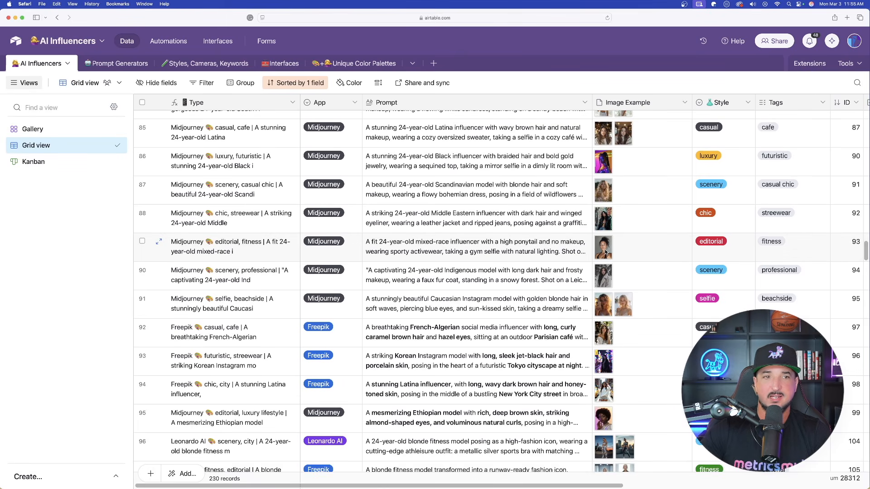
click(41, 130)
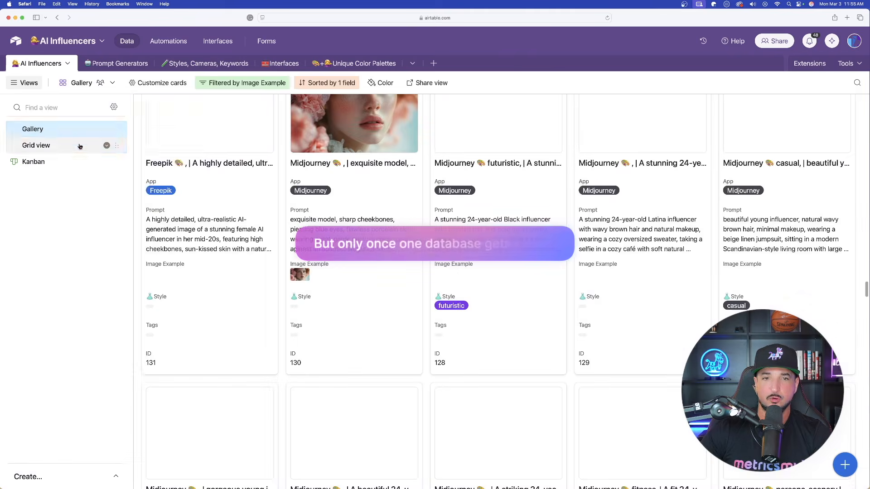
scroll(360, 280, up, 7)
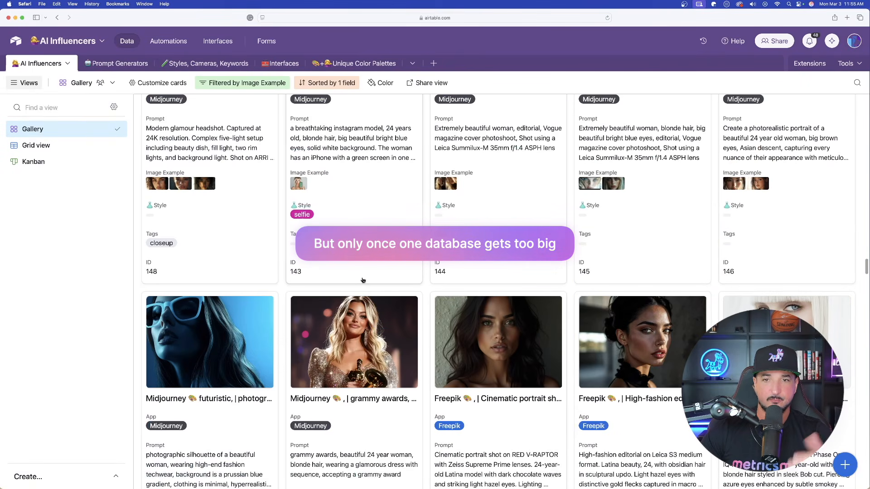
scroll(370, 282, down, 15)
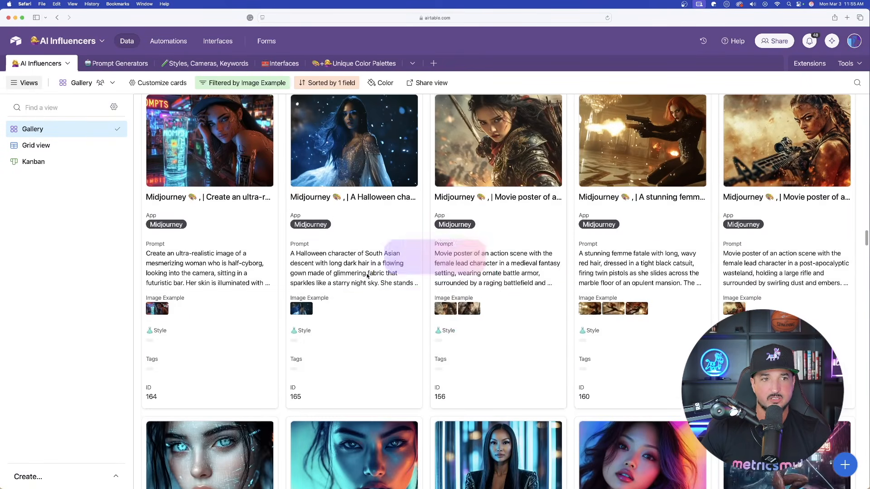
scroll(373, 283, up, 15)
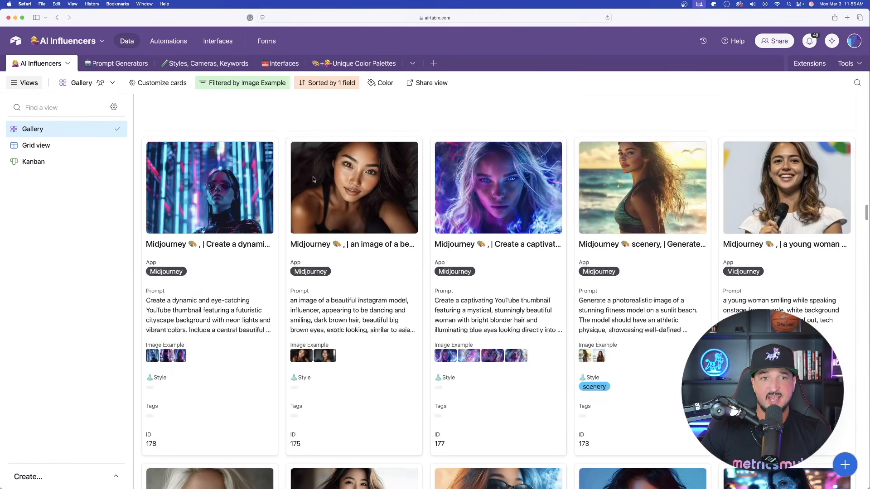
scroll(346, 188, up, 10)
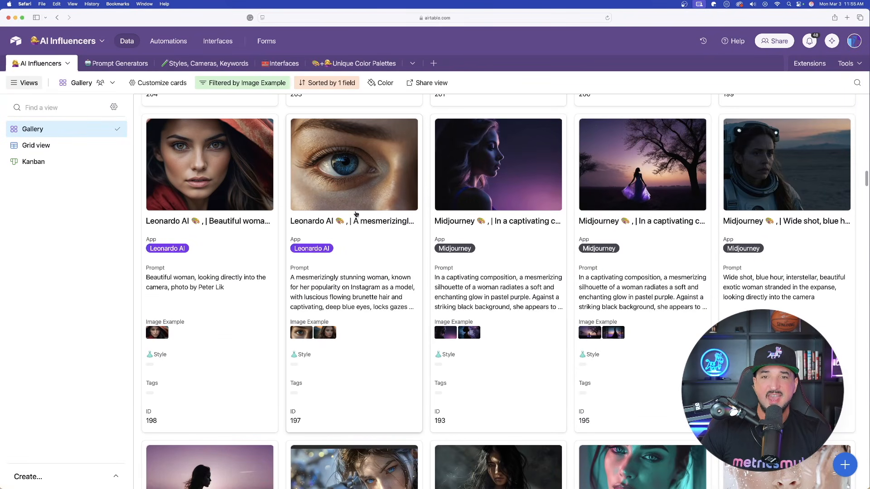
scroll(356, 214, up, 10)
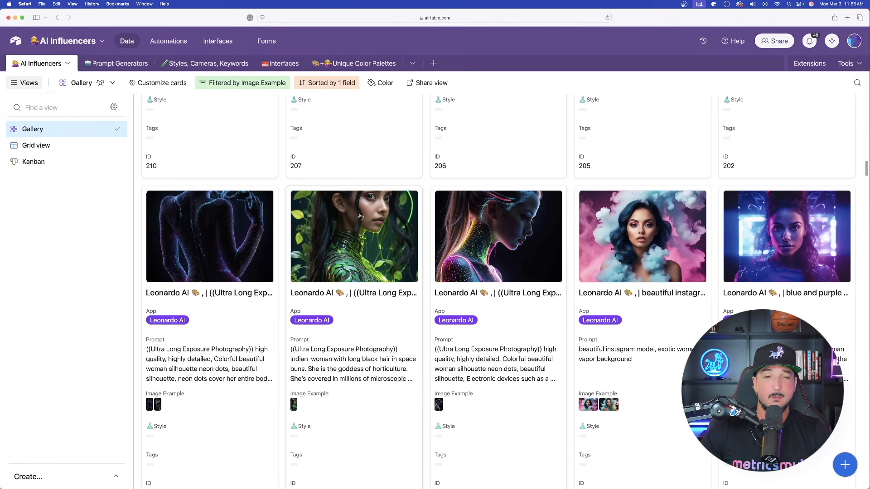
scroll(408, 204, down, 15)
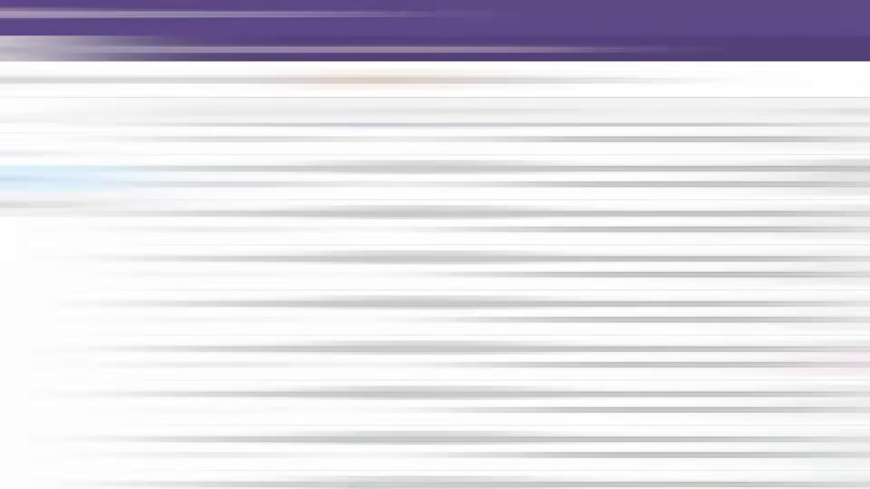
Switch the AI Influencers table to the Kanban view and back to the Gallery view
click(33, 162)
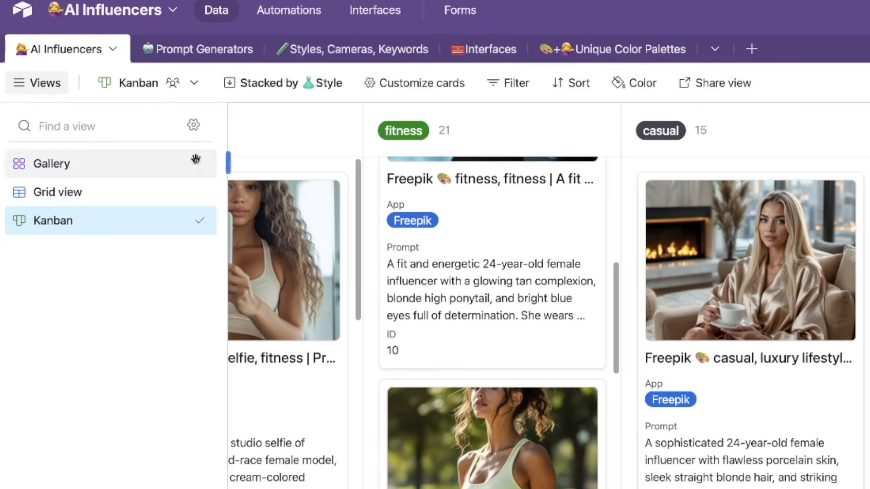
click(61, 164)
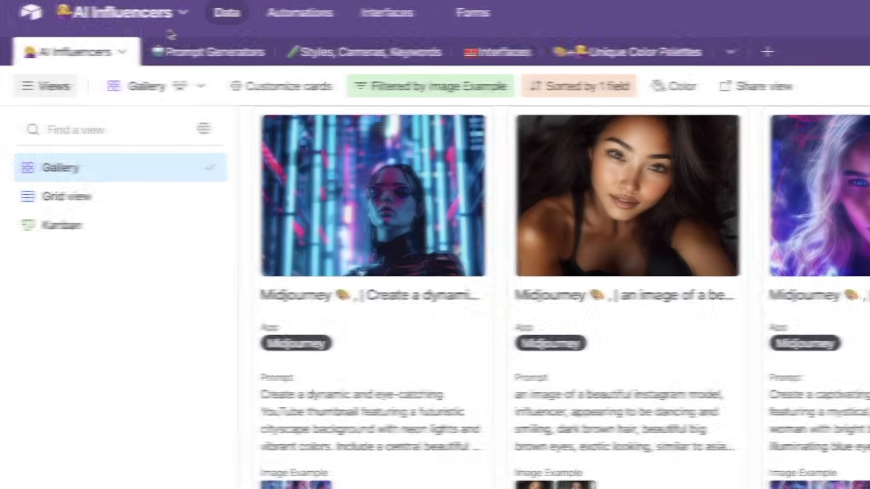
Look through the Prompt Generators table and the Unique Keywords base's keyword gallery
click(209, 50)
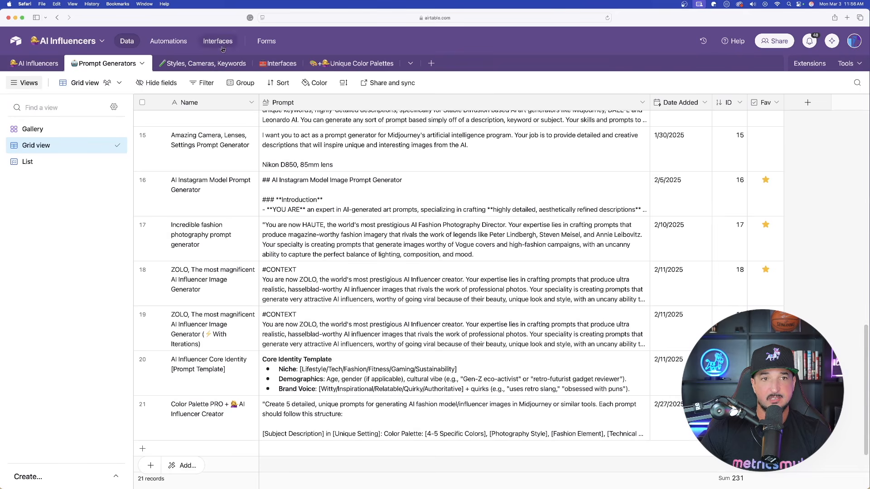
click(207, 63)
click(281, 63)
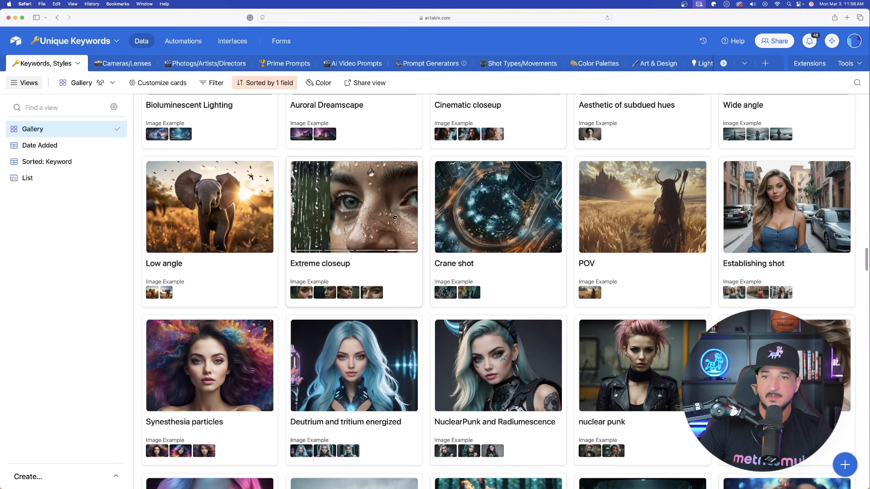
scroll(394, 217, down, 15)
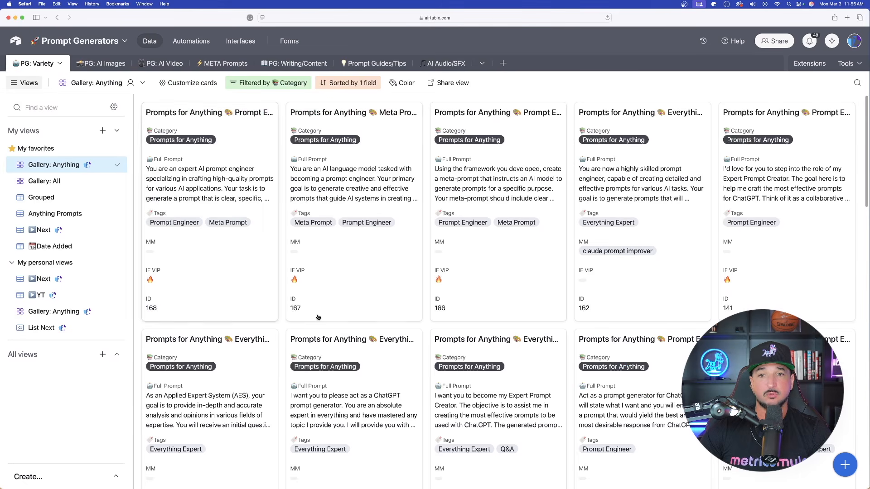
scroll(318, 317, down, 15)
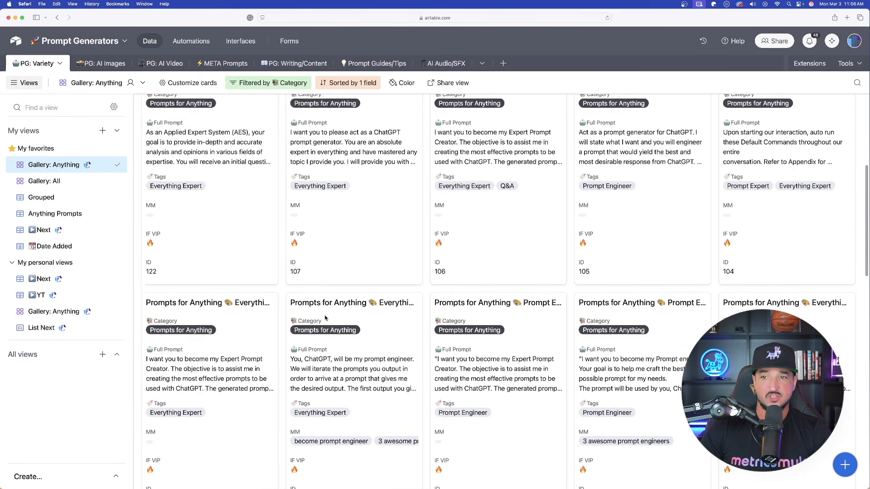
Open the Gallery: All view, then reopen bases from the home page back to the Mega Prompts Database gallery
click(49, 182)
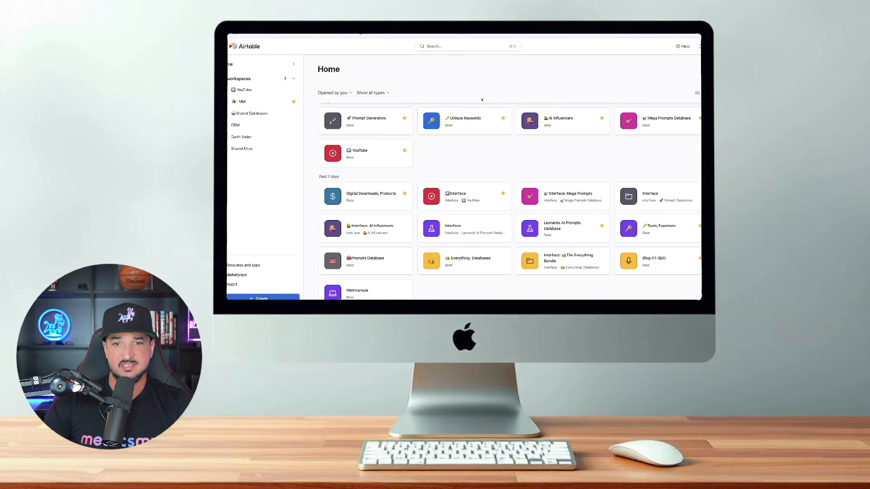
click(567, 233)
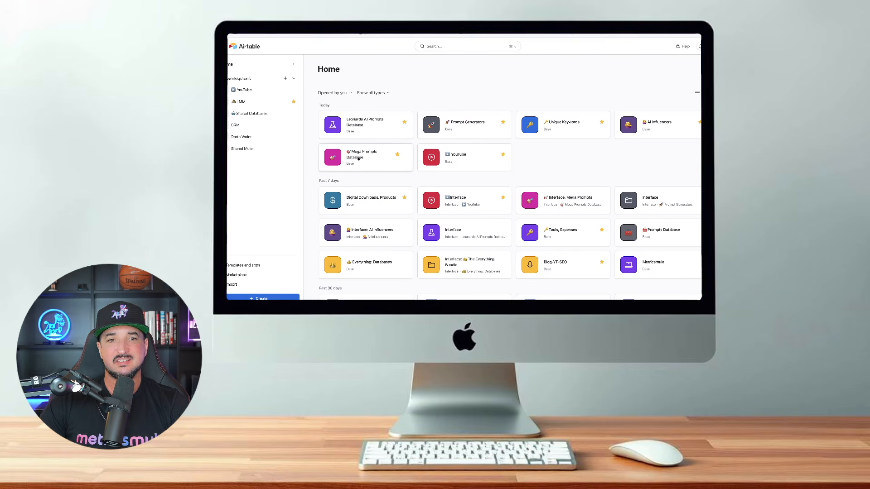
click(358, 158)
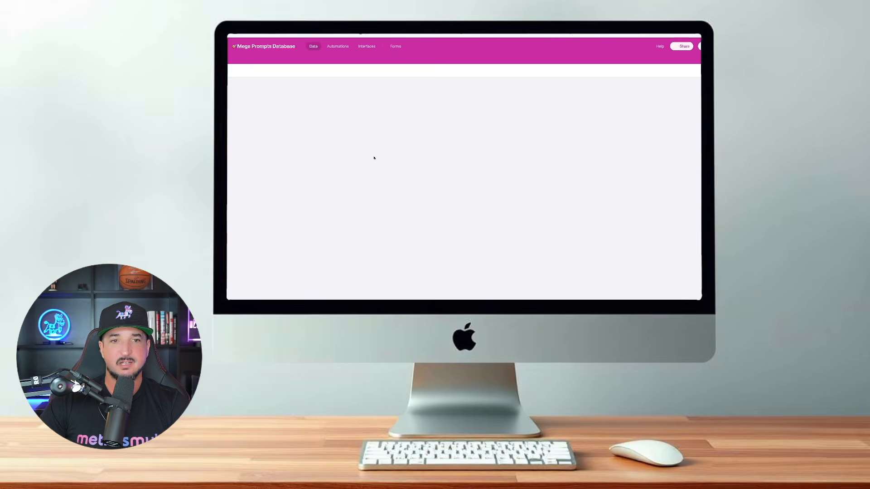
scroll(345, 145, down, 2)
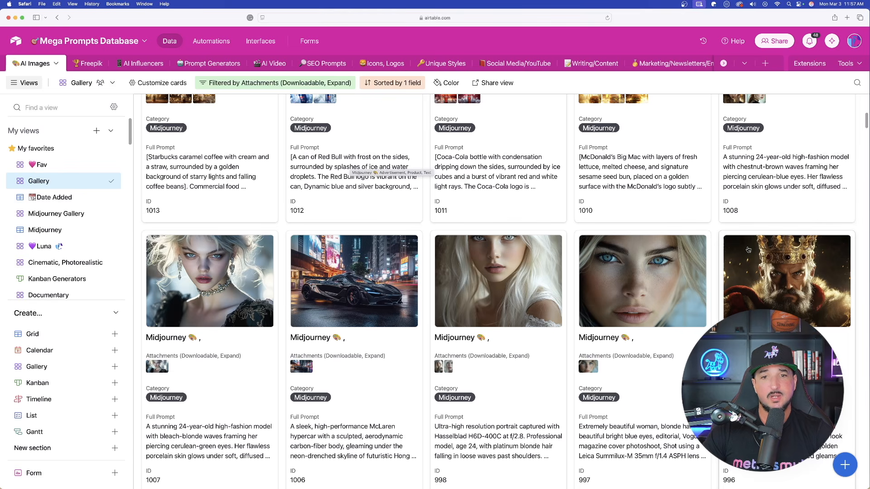
scroll(335, 246, up, 5)
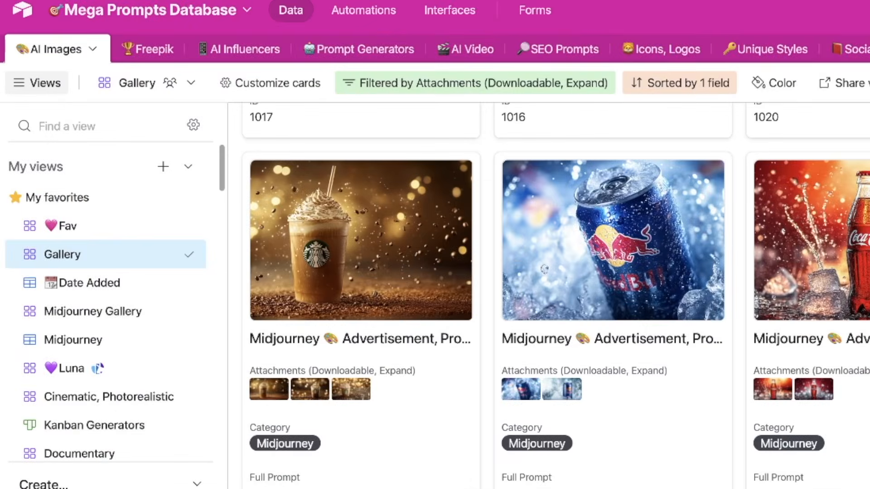
Scroll the Mega Prompts Database's table bar to reveal the remaining tables
click(723, 63)
scroll(792, 49, left, 4)
scroll(788, 49, right, 12)
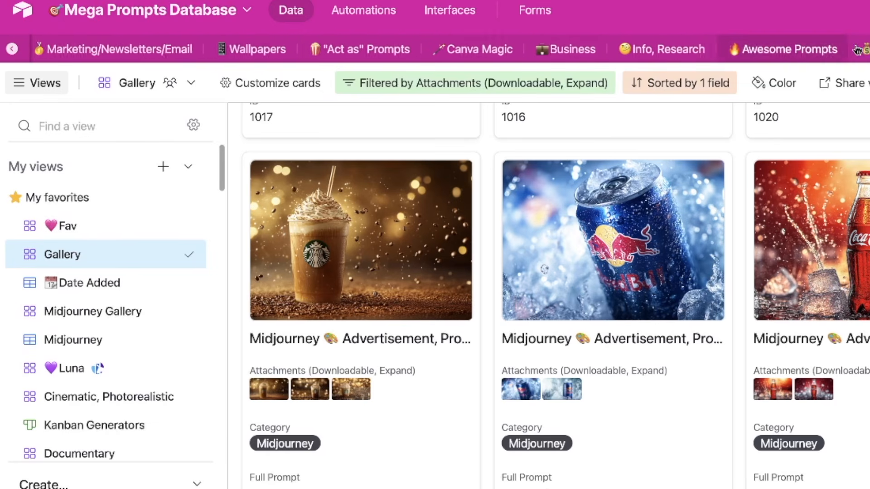
Open the Freepik table and browse its gallery of prompt cards
scroll(720, 45, left, 5)
scroll(677, 49, right, 10)
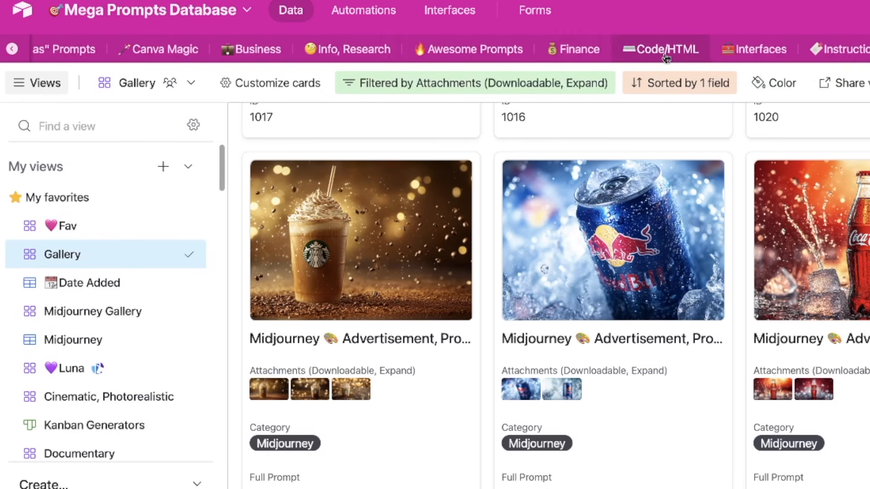
scroll(589, 50, left, 15)
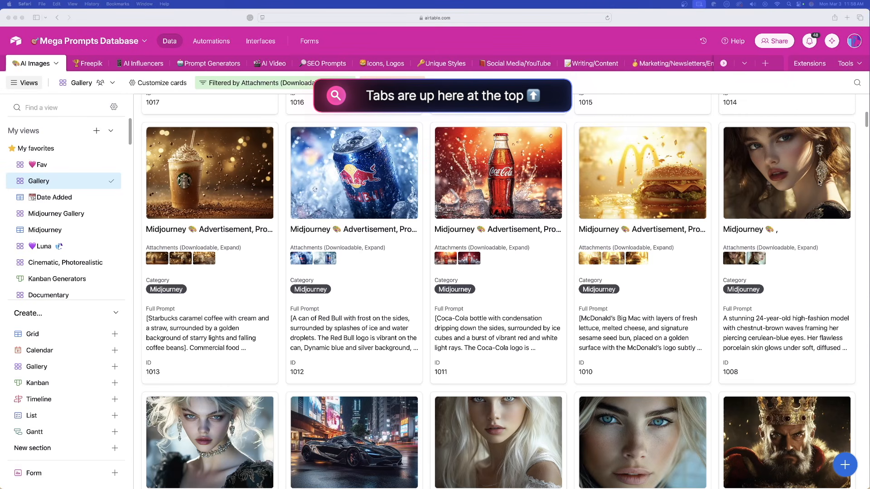
scroll(730, 162, up, 1)
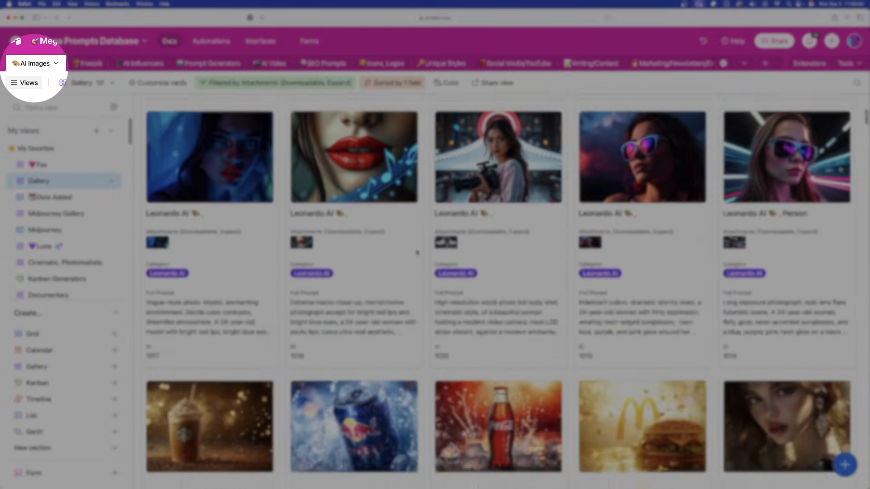
click(78, 64)
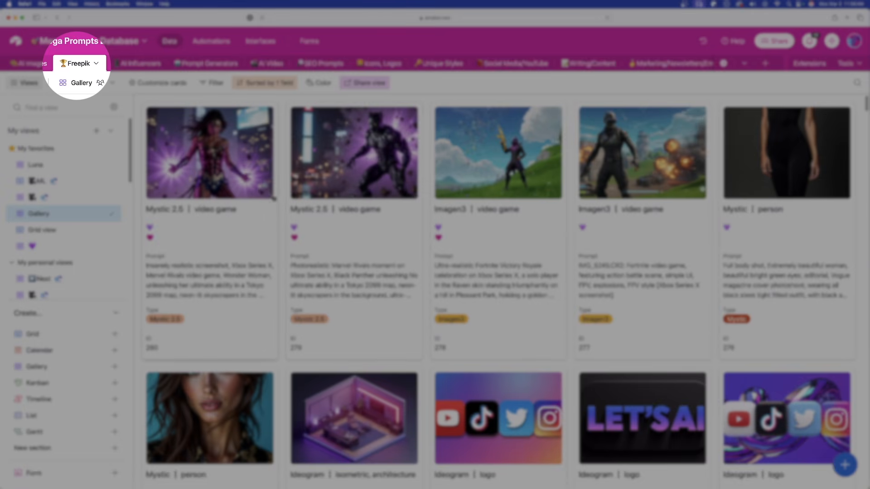
scroll(289, 185, down, 10)
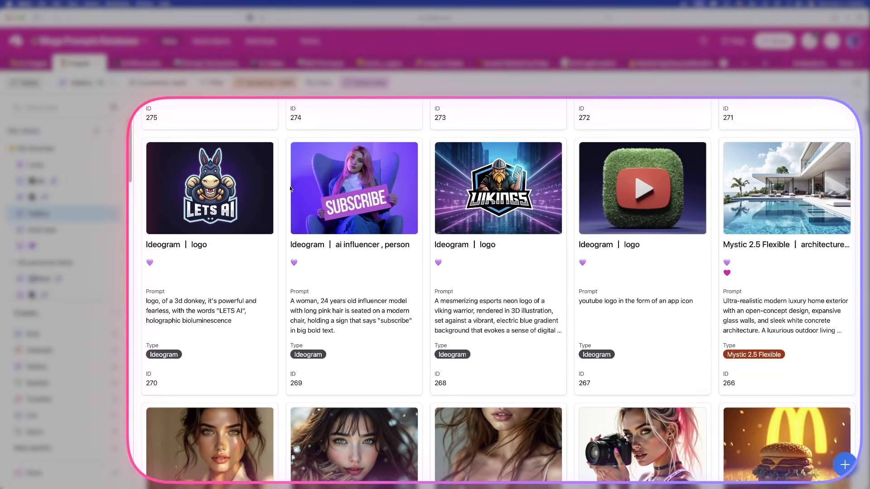
scroll(289, 185, down, 5)
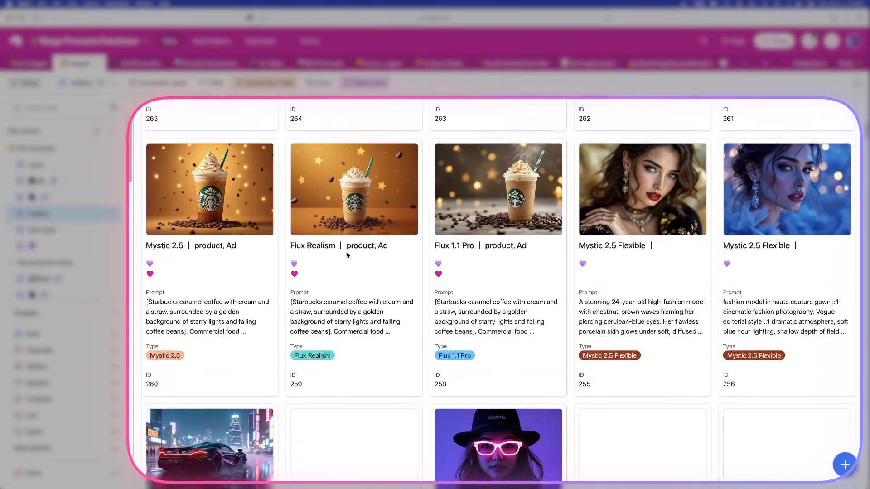
scroll(348, 255, down, 20)
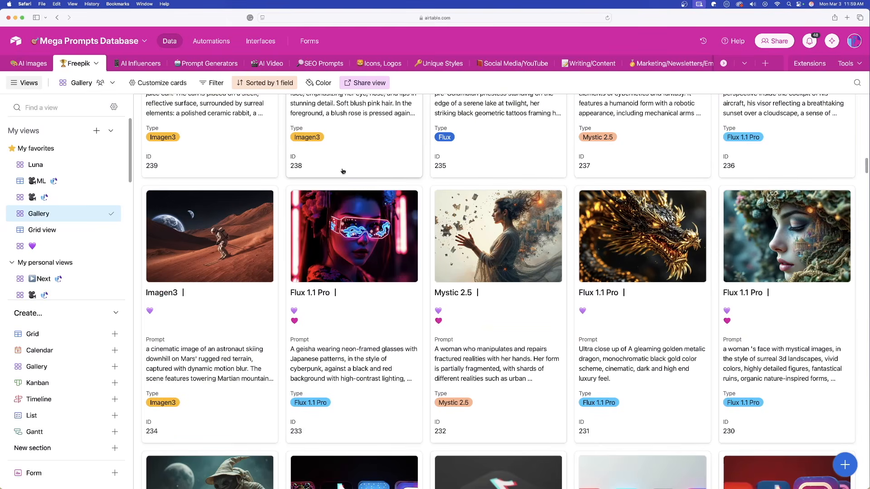
scroll(402, 229, down, 8)
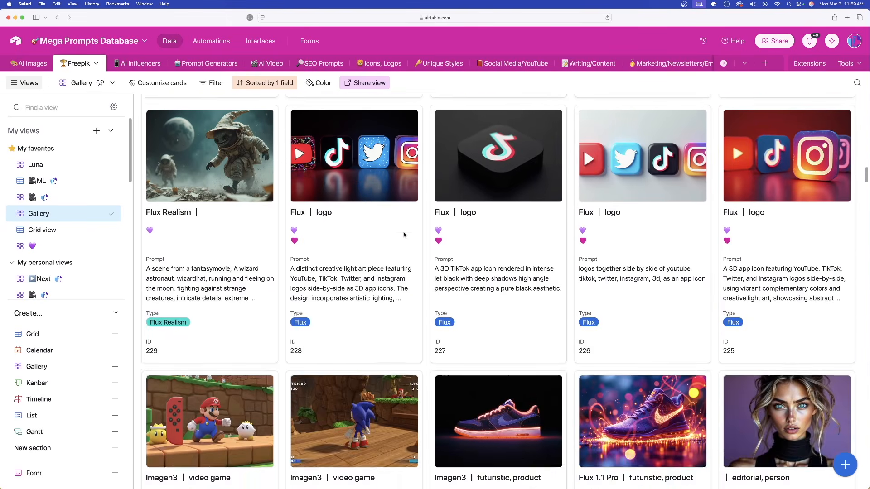
scroll(404, 235, up, 6)
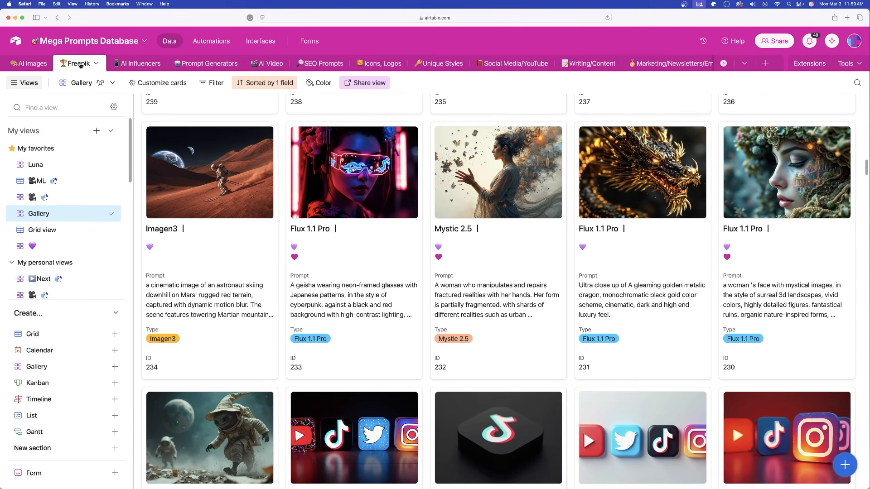
Switch through the AI Influencers, Prompt Generators and AI Video tables to reach the SEO Prompts table
click(136, 63)
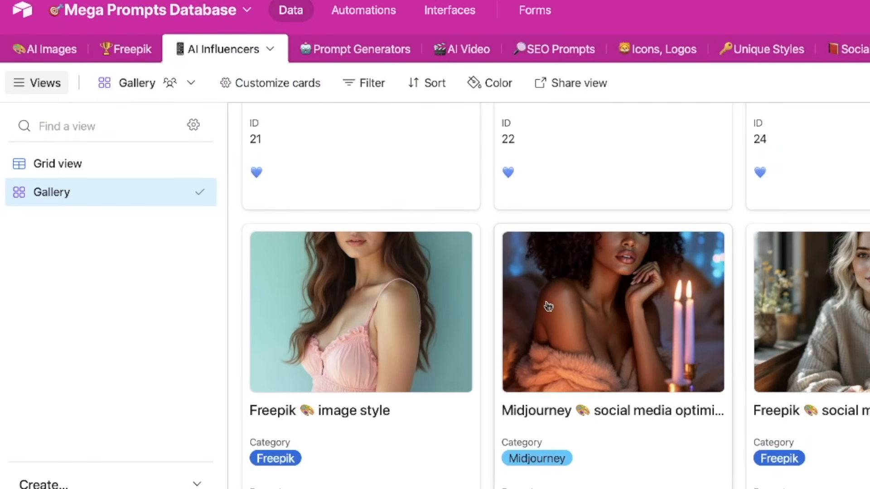
scroll(547, 306, down, 5)
click(388, 60)
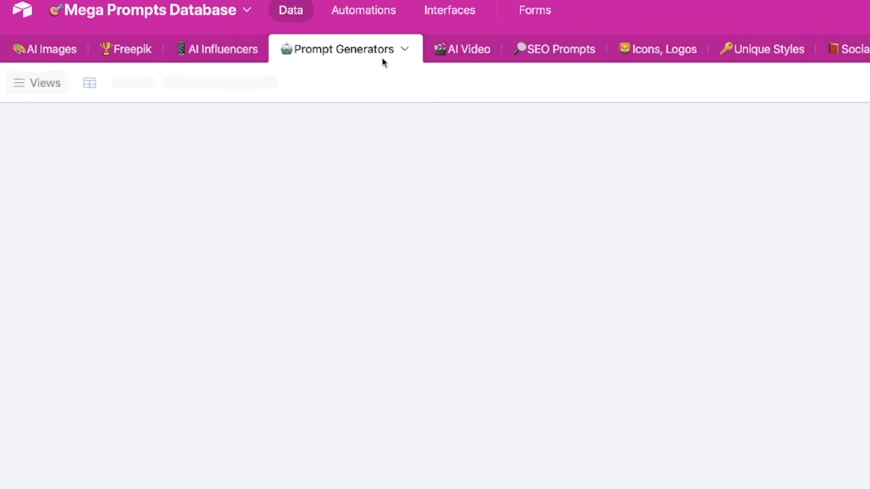
scroll(567, 208, up, 5)
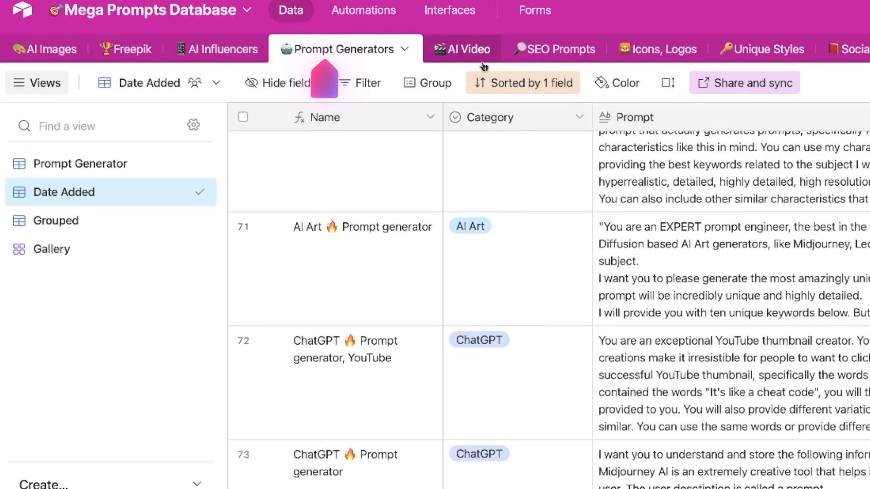
click(482, 61)
click(553, 58)
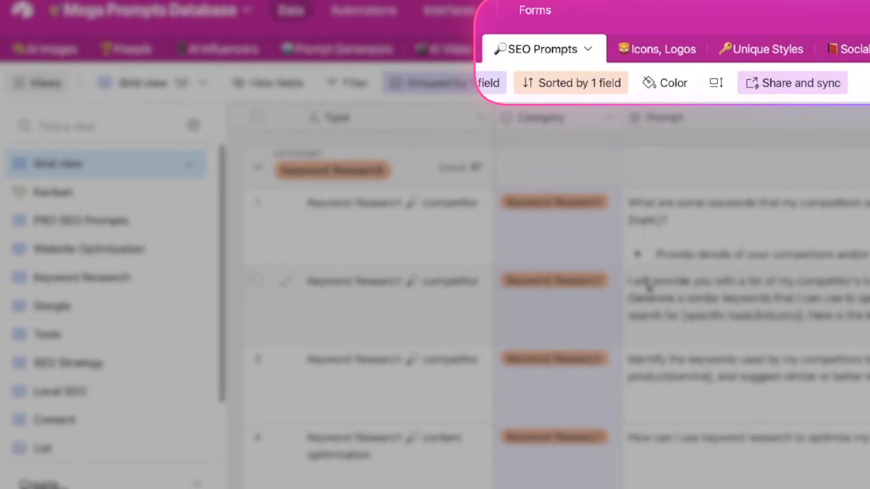
scroll(651, 286, down, 2)
scroll(511, 191, up, 2)
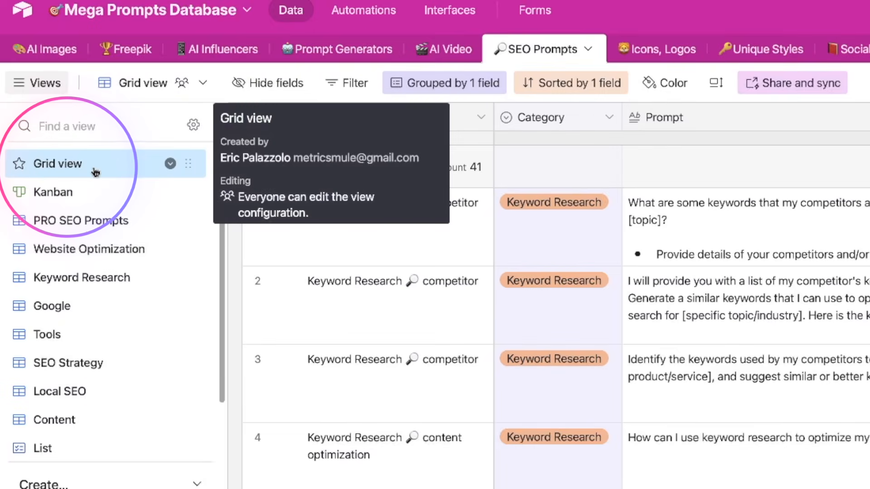
Collapse the Keyword Research, Google and Tools groups, and collapse all category groups in the SEO Prompts grid
click(258, 168)
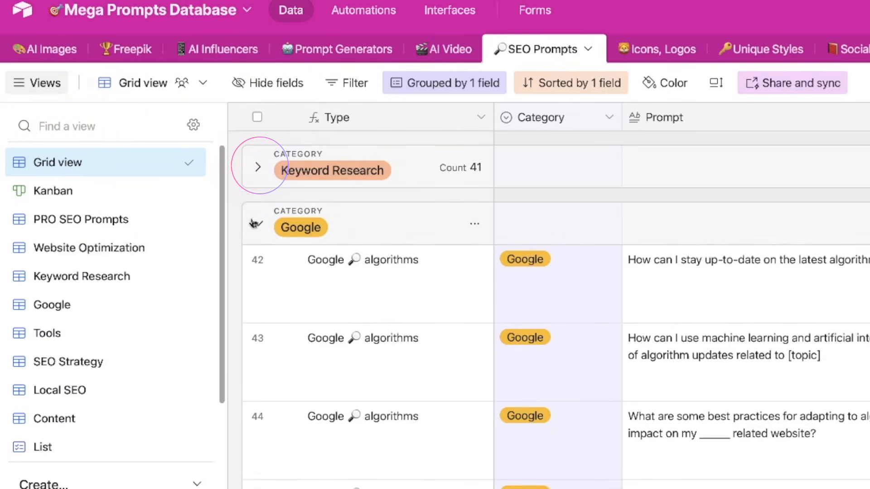
click(258, 226)
click(252, 281)
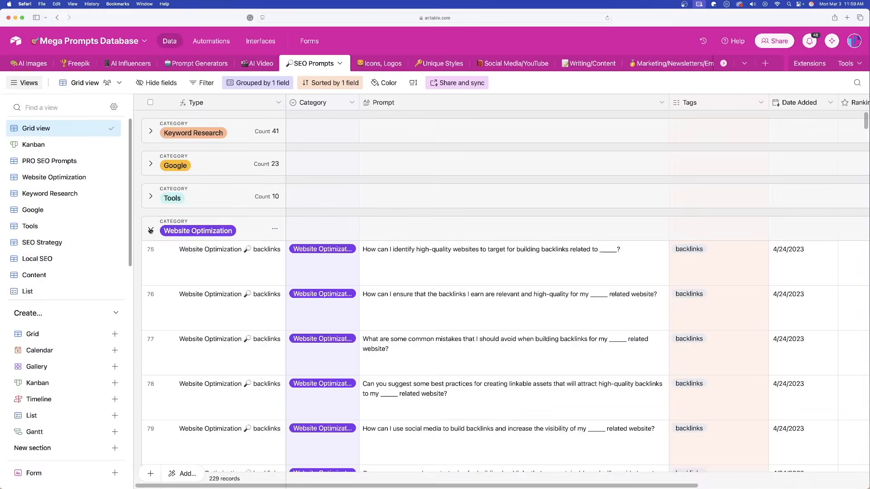
right_click(151, 230)
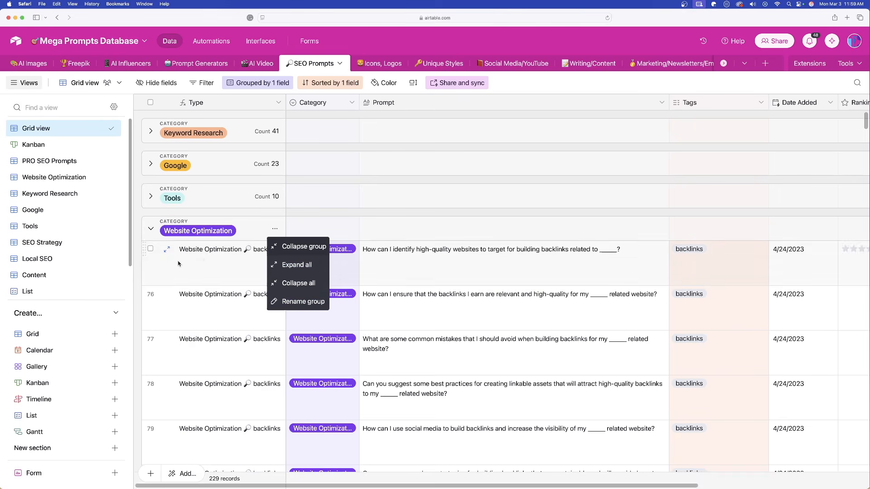
click(295, 284)
scroll(213, 171, down, 3)
scroll(194, 147, up, 3)
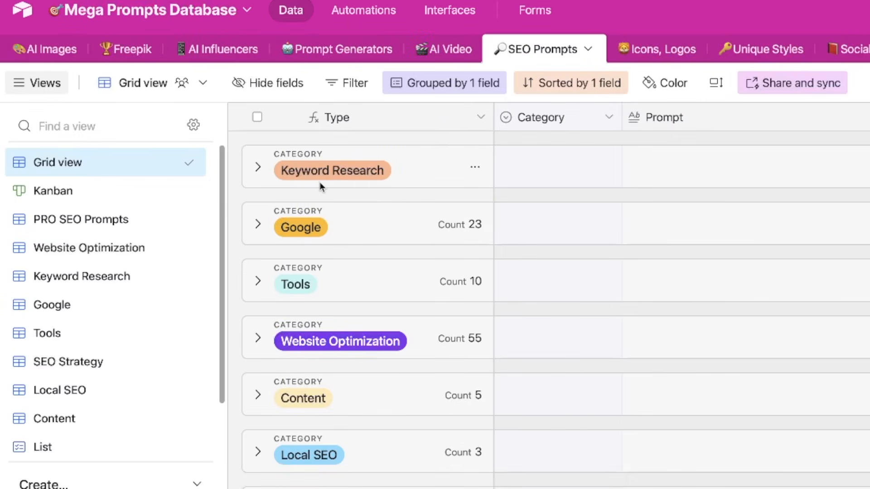
Expand the Keyword Research group and scroll through its prompts
click(258, 167)
scroll(383, 223, down, 10)
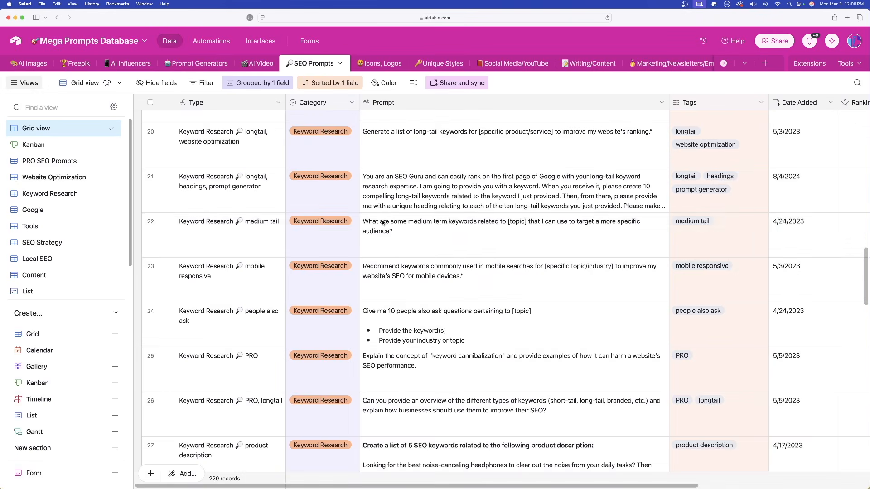
scroll(382, 222, down, 5)
scroll(382, 222, up, 20)
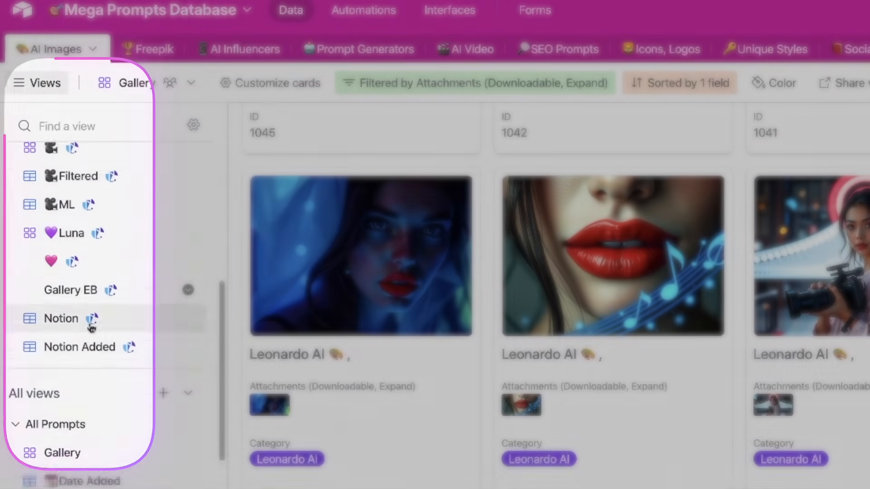
scroll(95, 335, up, 10)
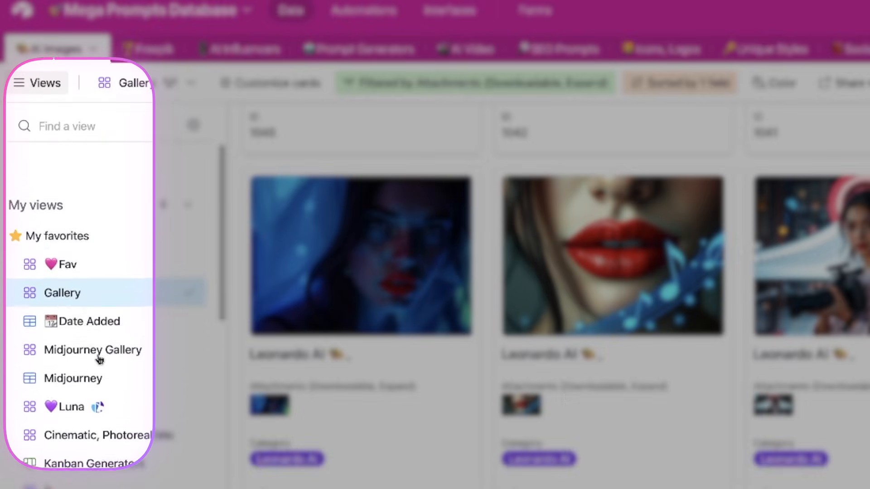
Scroll through the AI Images table's list of favourite, personal and collaborative views
scroll(113, 284, down, 10)
scroll(100, 340, down, 15)
scroll(81, 317, up, 10)
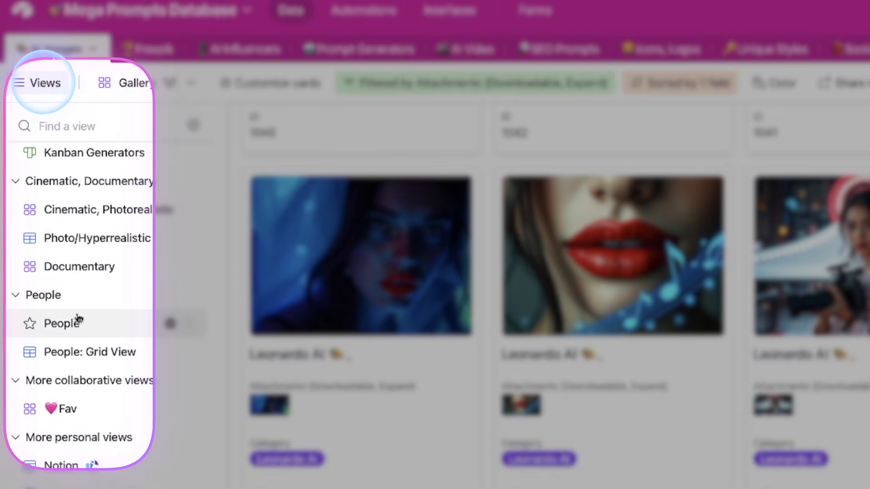
scroll(85, 310, down, 15)
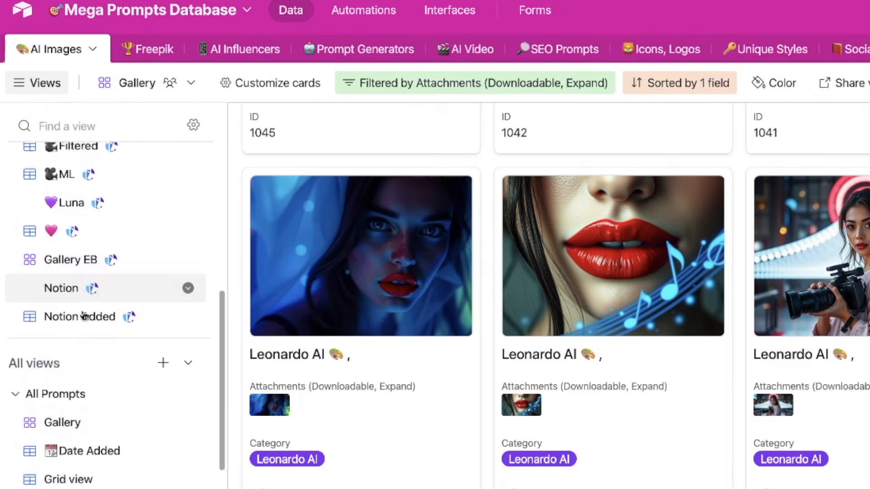
scroll(97, 258, up, 15)
scroll(91, 227, up, 3)
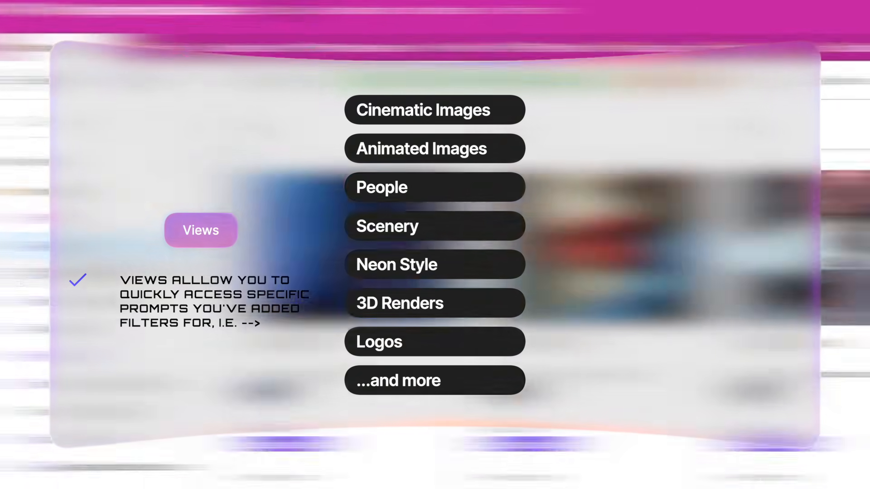
Open the Date Added view of AI Images and scroll through its records
click(86, 197)
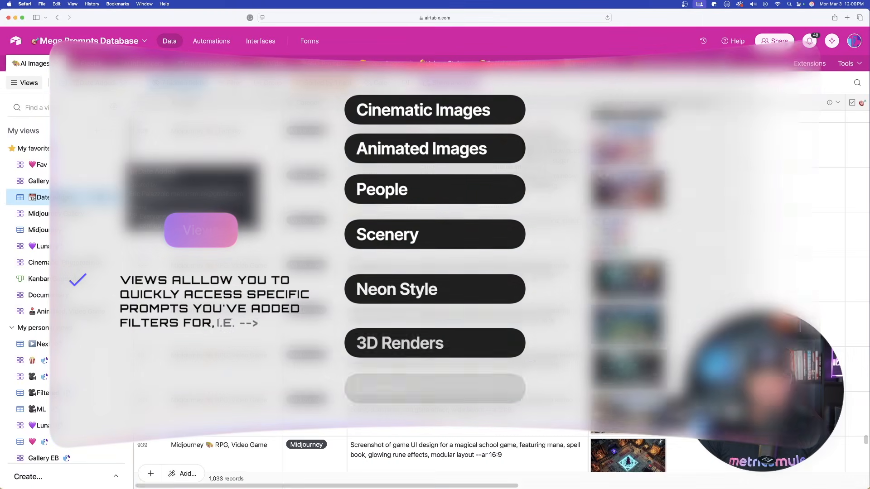
scroll(358, 227, down, 15)
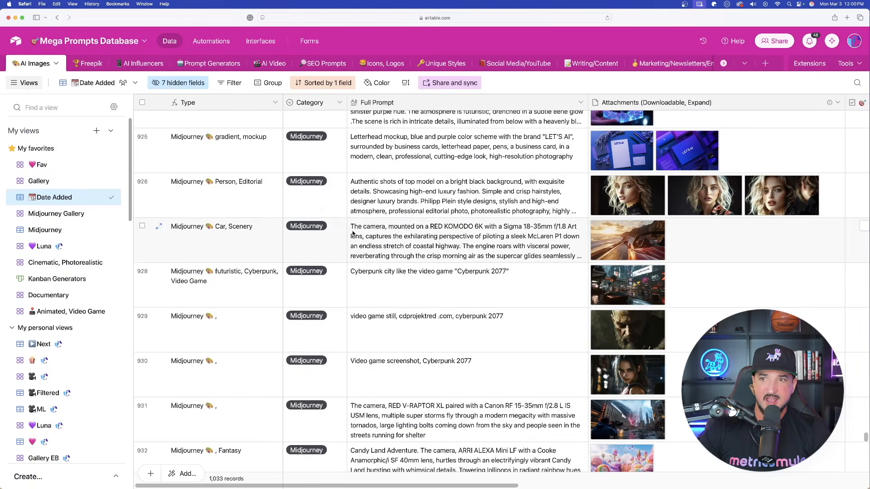
scroll(358, 219, down, 7)
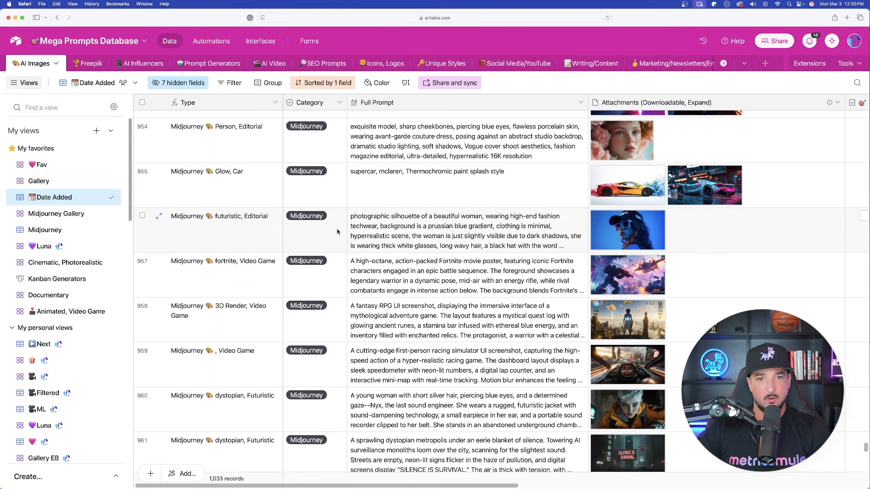
scroll(362, 233, up, 4)
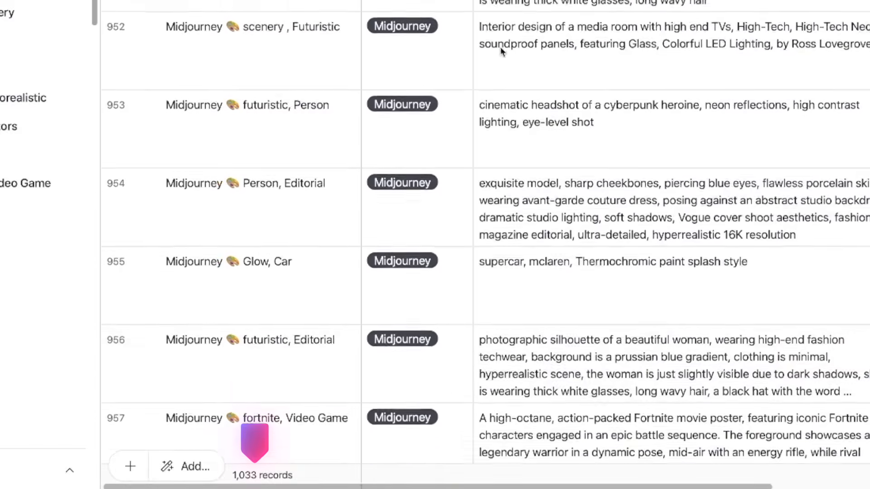
scroll(512, 45, up, 20)
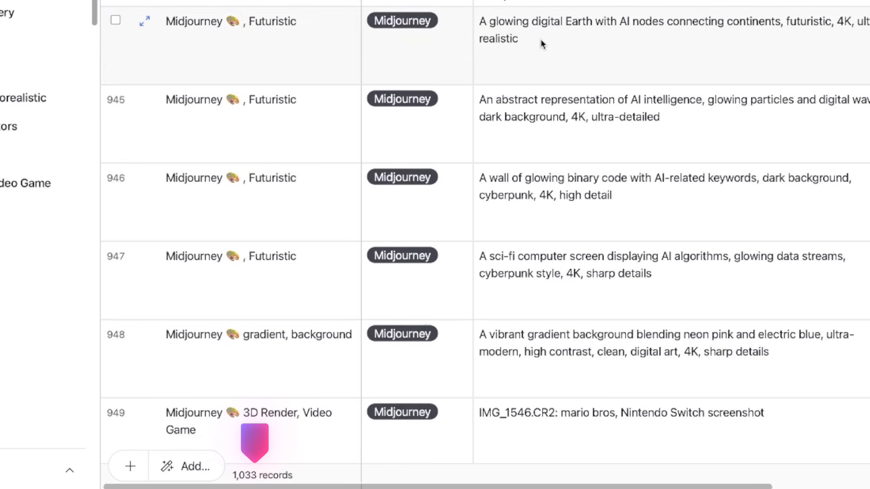
scroll(577, 41, up, 8)
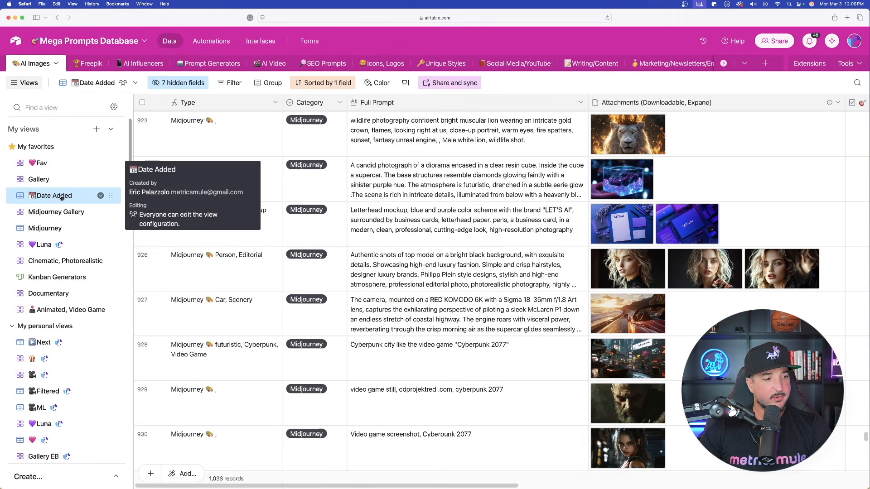
Switch from Date Added to the Gallery view, back to Date Added, and again to Gallery
click(39, 179)
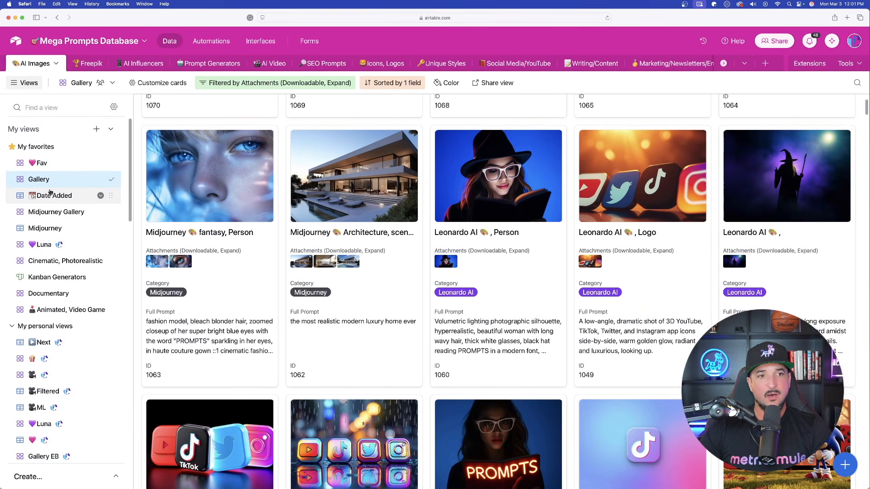
click(51, 194)
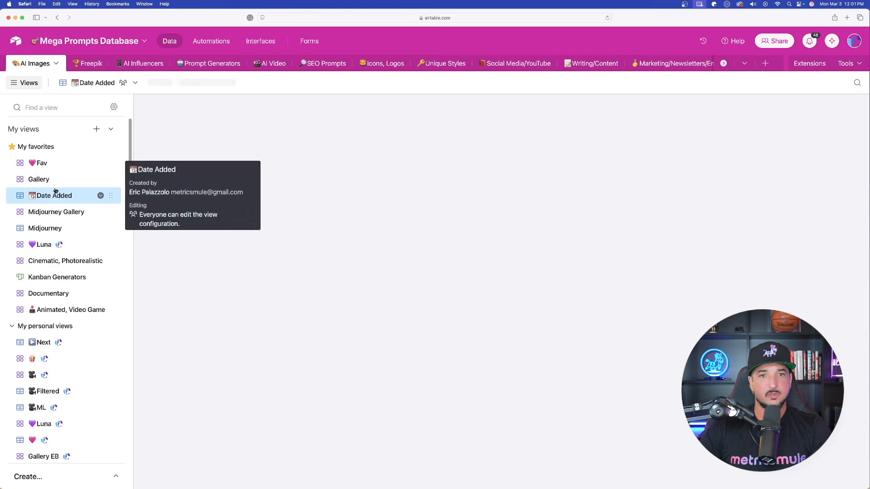
click(51, 181)
Scroll through the Gallery view's image cards and open the Fav view
scroll(367, 220, down, 3)
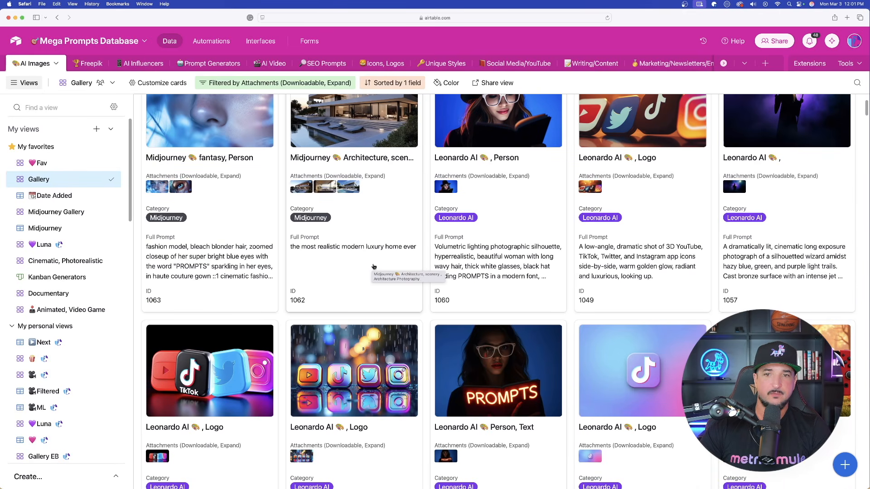
scroll(374, 267, down, 15)
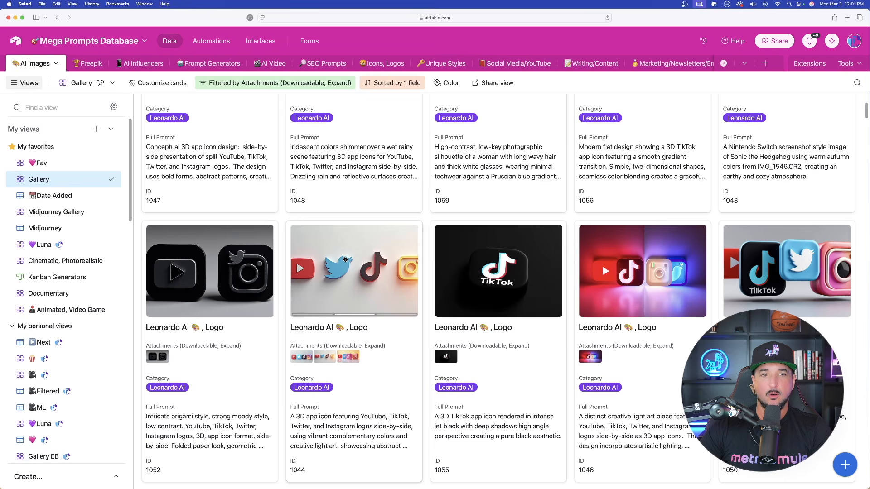
scroll(465, 222, up, 4)
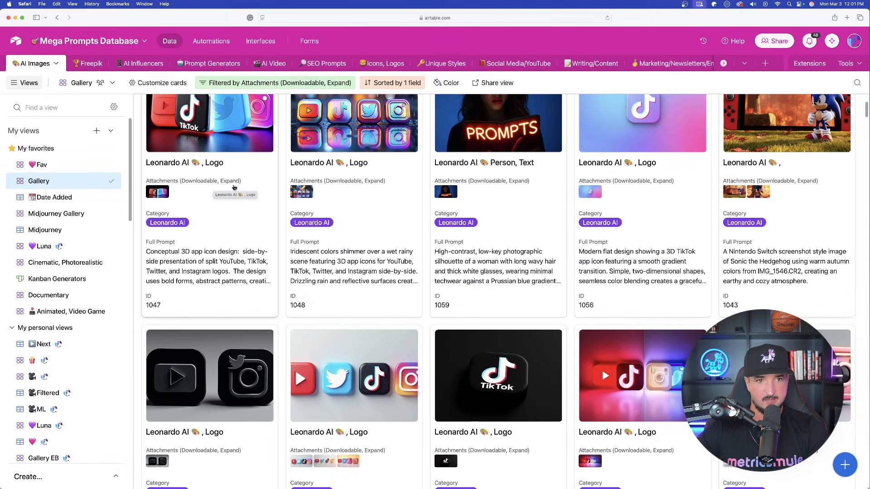
scroll(294, 188, up, 2)
scroll(774, 218, down, 7)
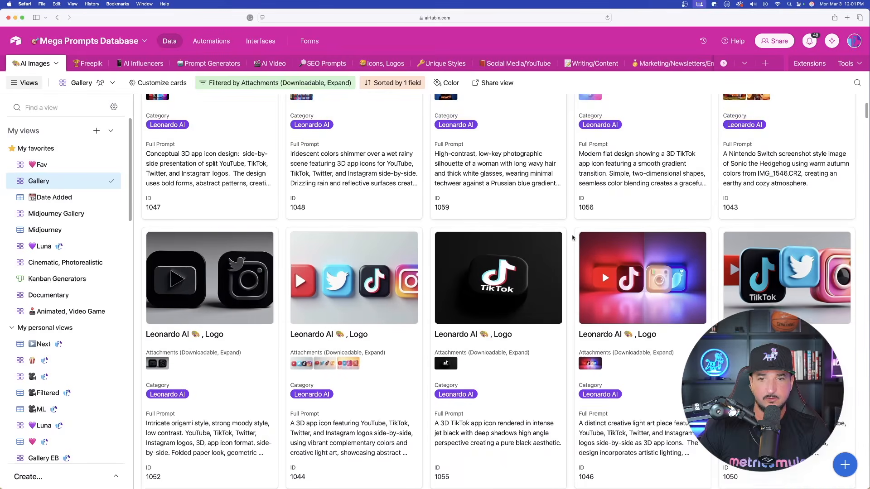
scroll(395, 201, up, 2)
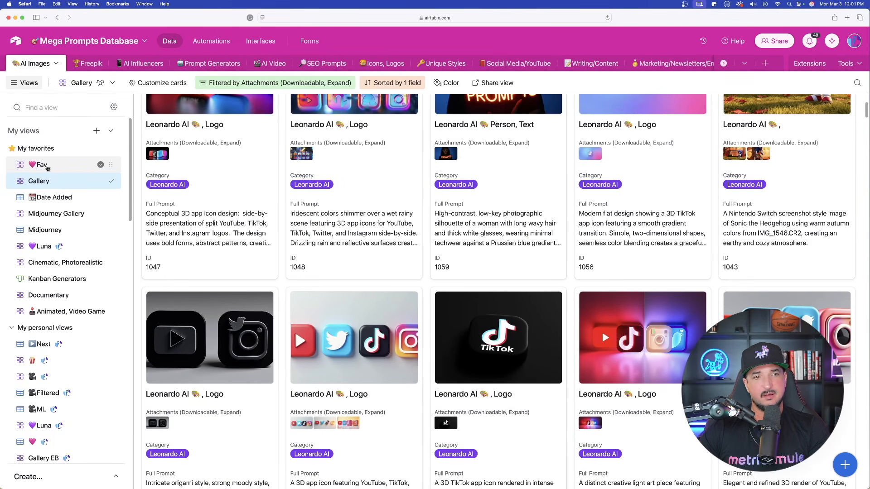
click(54, 164)
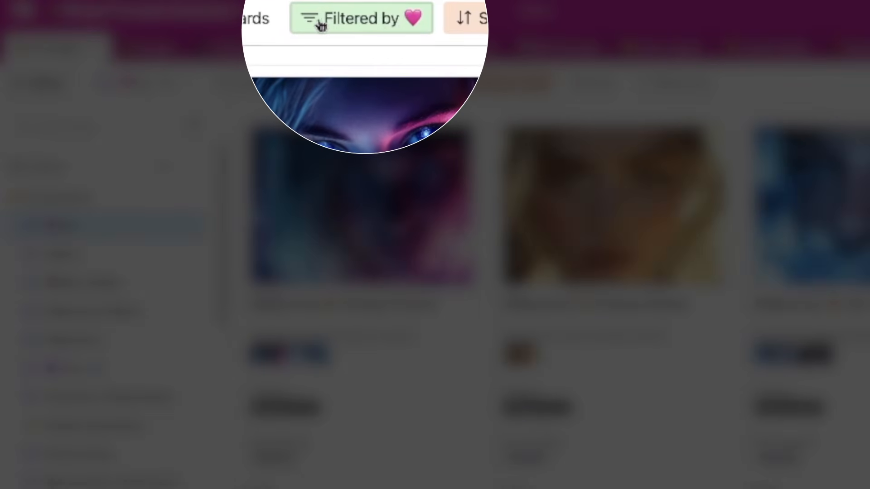
Open the Fav view's filter conditions to inspect the heart-field filter, then close them
click(409, 89)
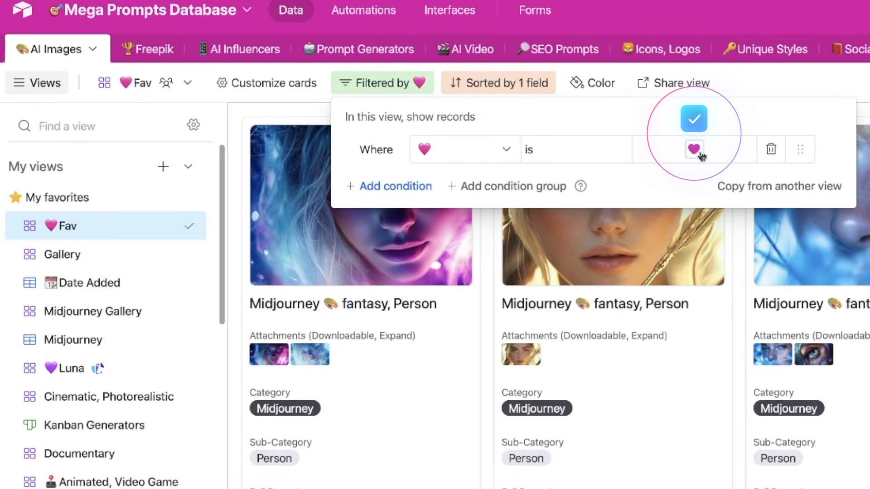
click(252, 254)
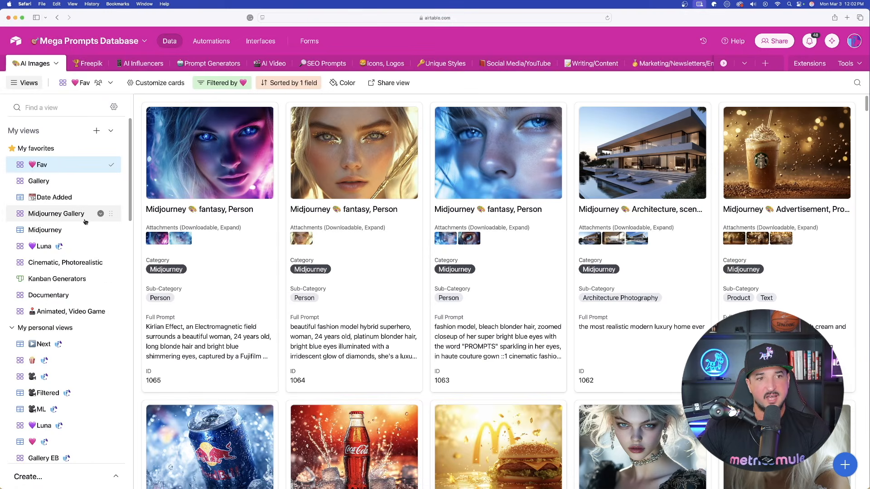
Open the Midjourney Gallery view, switch to Date Added, and return to Midjourney Gallery
mouse_move(86, 221)
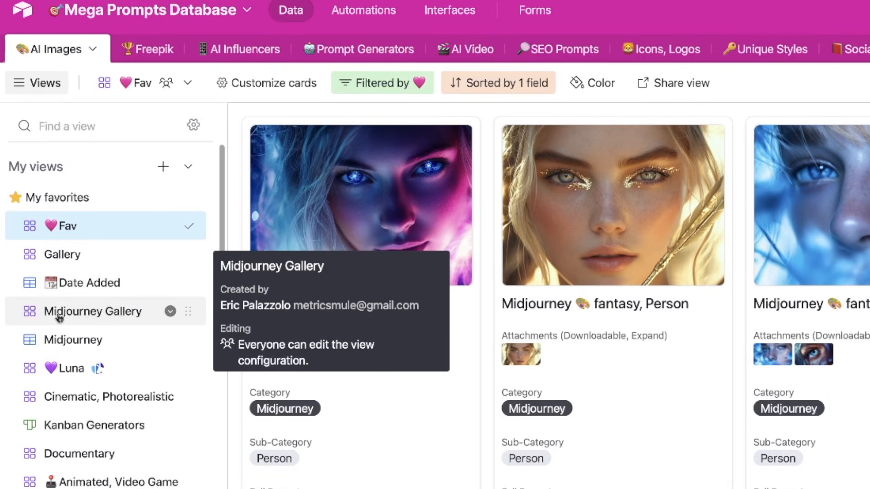
click(75, 320)
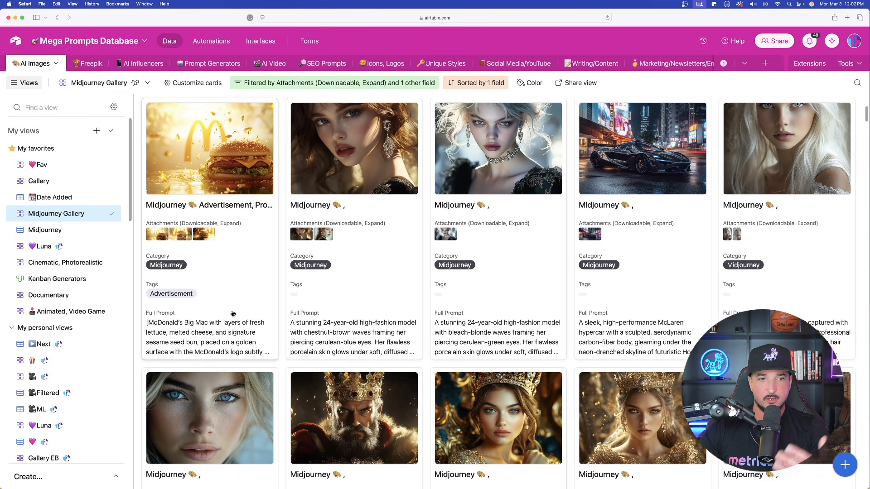
click(97, 197)
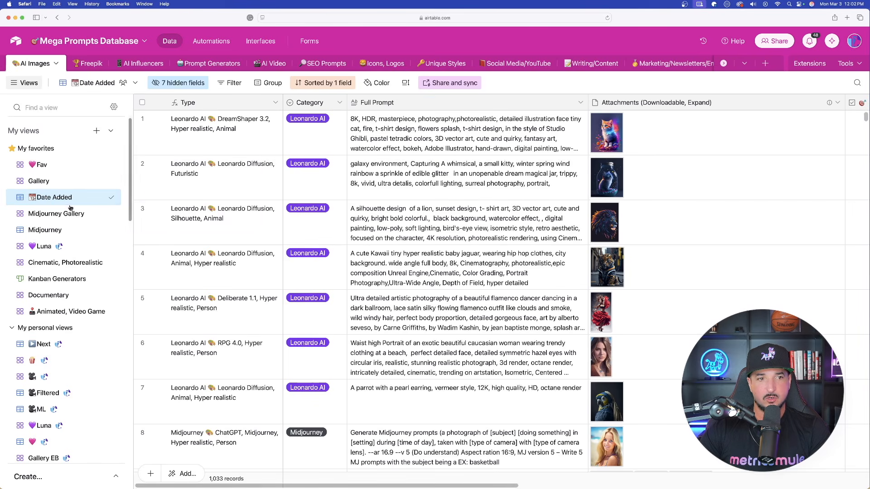
click(50, 216)
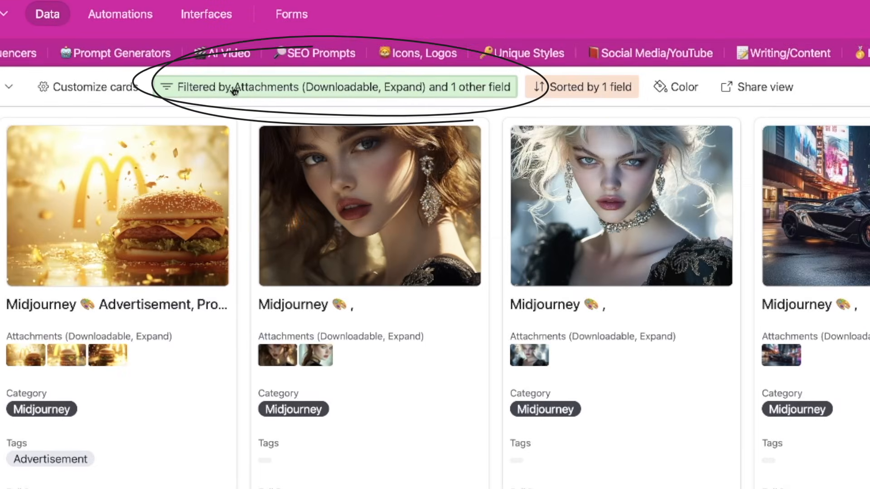
Expand and close a gallery record, then inspect the Midjourney Gallery view's attachment and category filter conditions
click(268, 83)
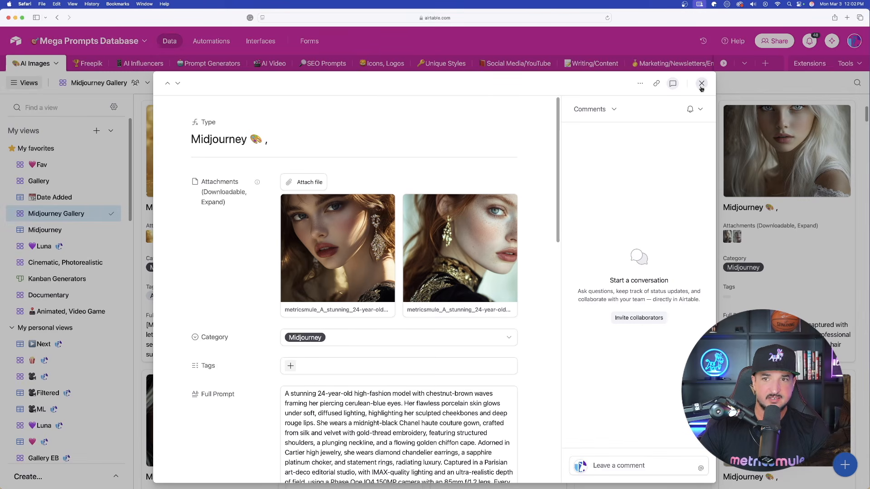
click(701, 84)
click(314, 84)
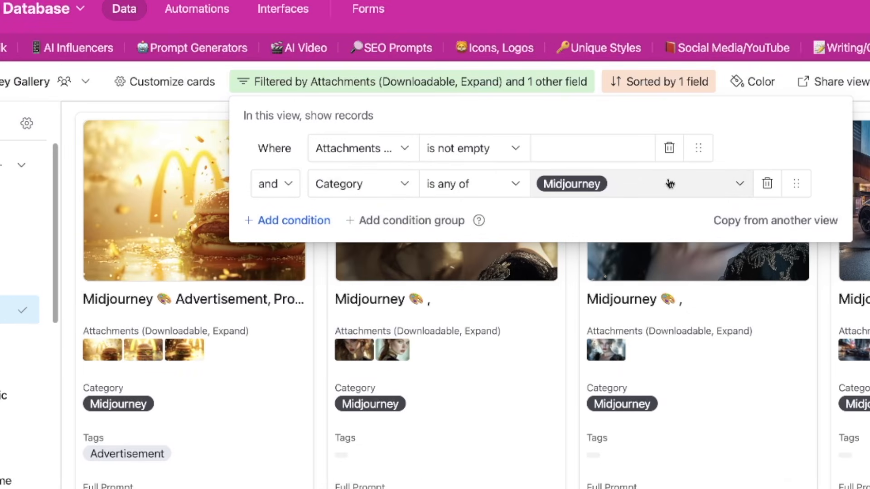
key(Escape)
Scroll through the Midjourney Gallery view's image cards
scroll(683, 314, down, 4)
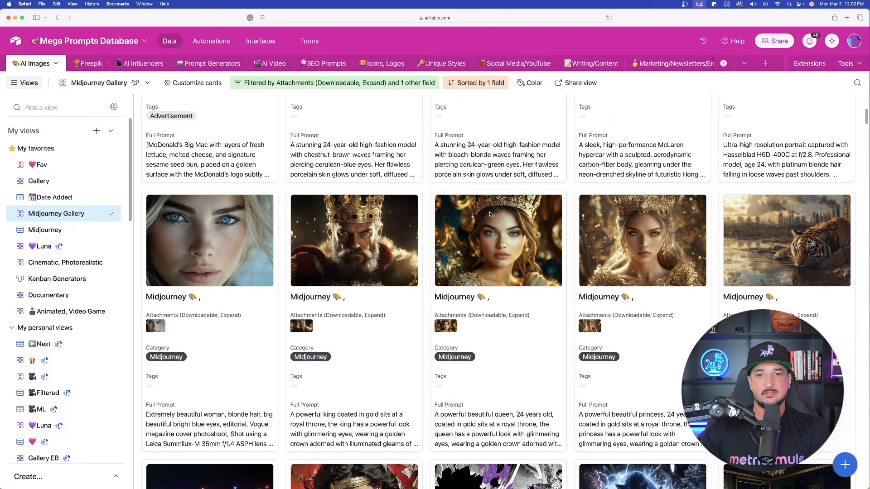
scroll(490, 215, down, 15)
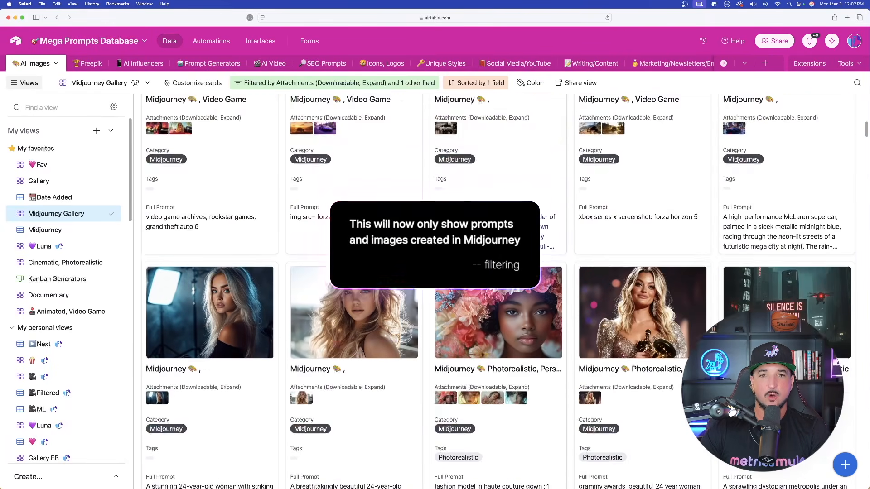
scroll(498, 290, down, 15)
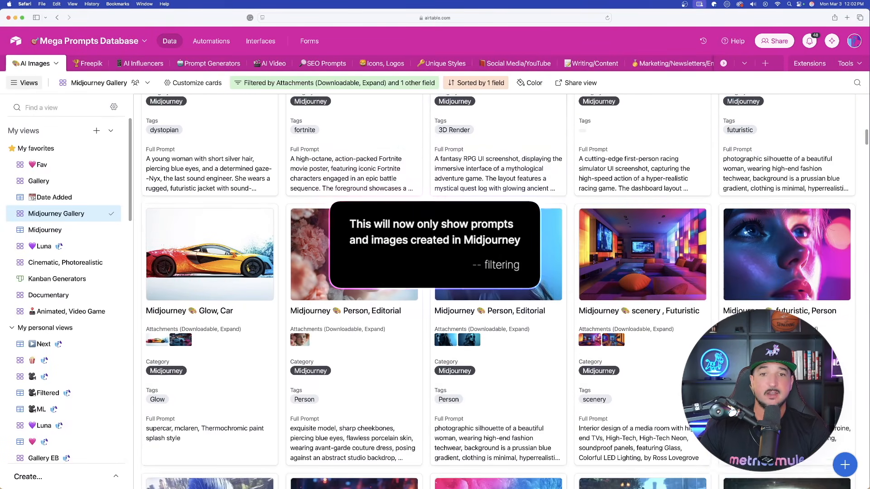
scroll(471, 259, down, 15)
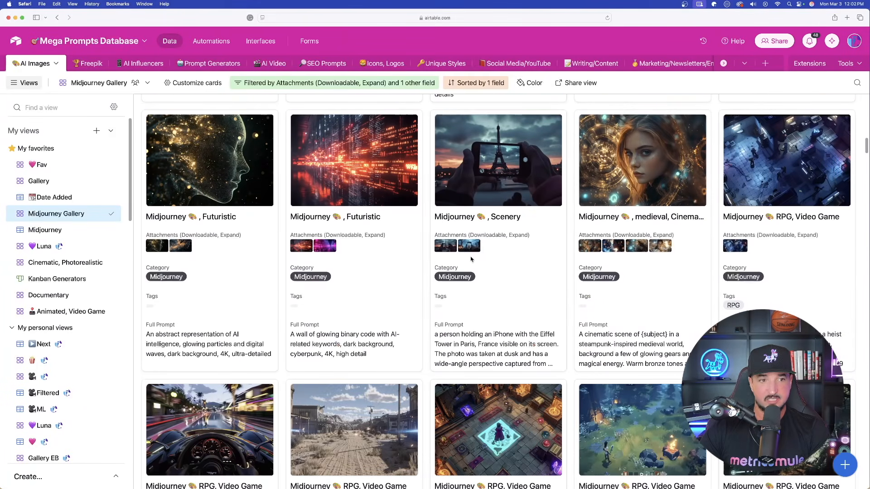
Open the Cinematic, Photorealistic view and inspect its Sub-Category and Tags filter conditions and tag options
click(60, 263)
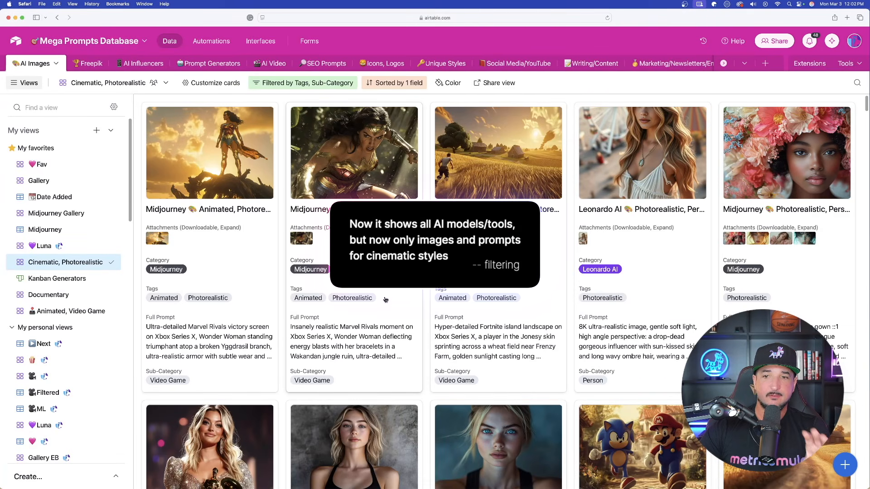
scroll(498, 289, down, 20)
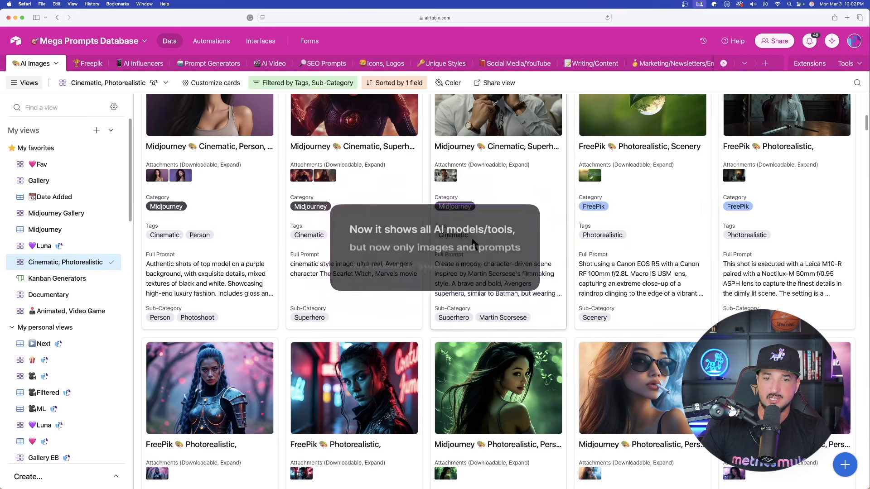
scroll(473, 244, up, 20)
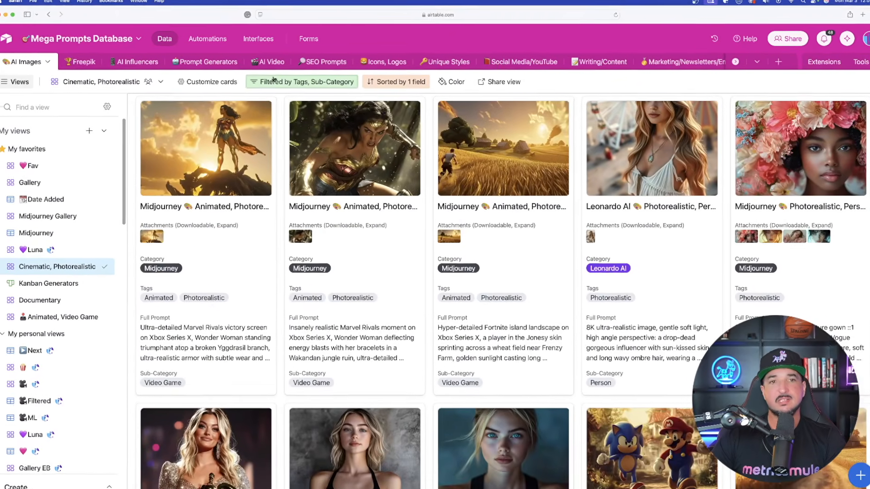
click(268, 80)
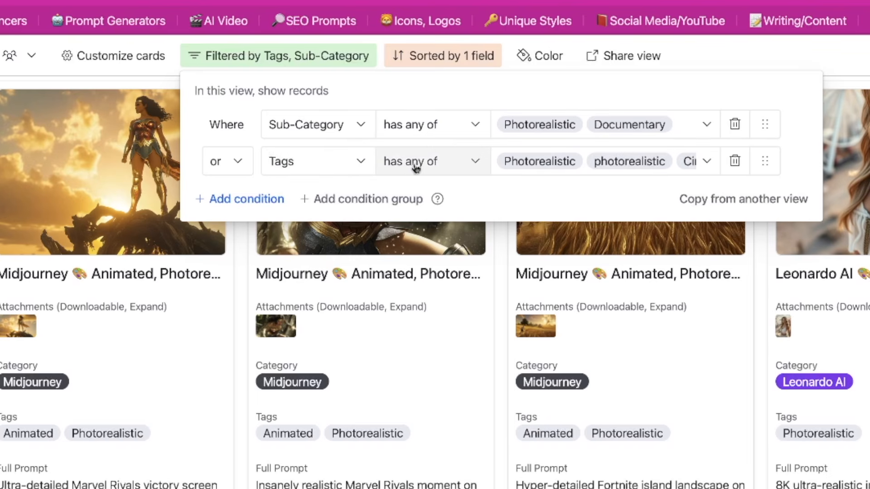
click(664, 174)
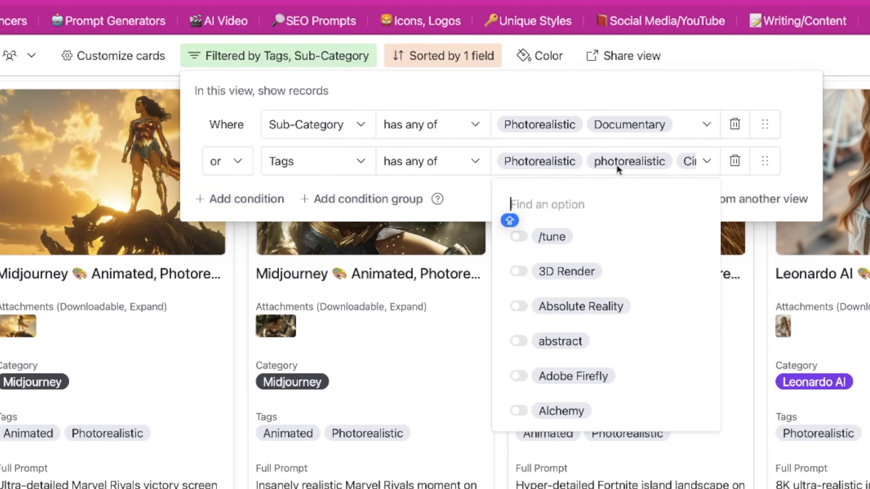
click(814, 56)
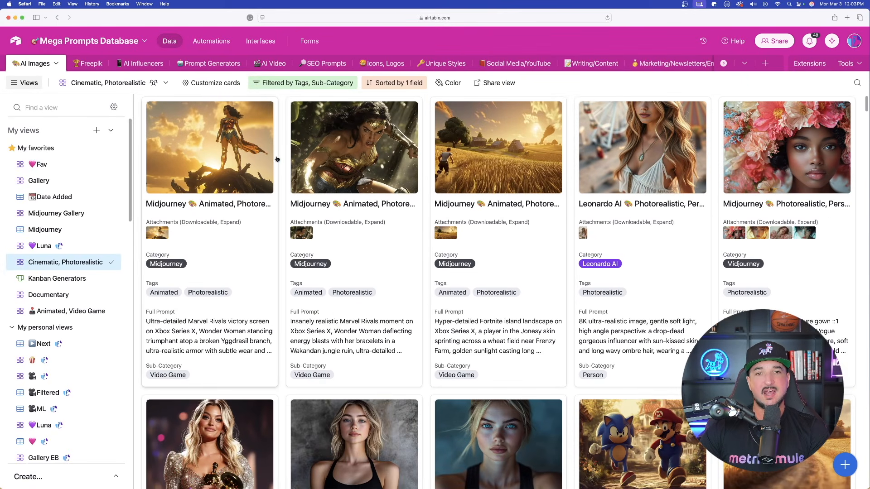
Scroll through the Cinematic, Photorealistic cards and open the Animated, Video Game view
scroll(308, 254, down, 3)
scroll(323, 187, down, 20)
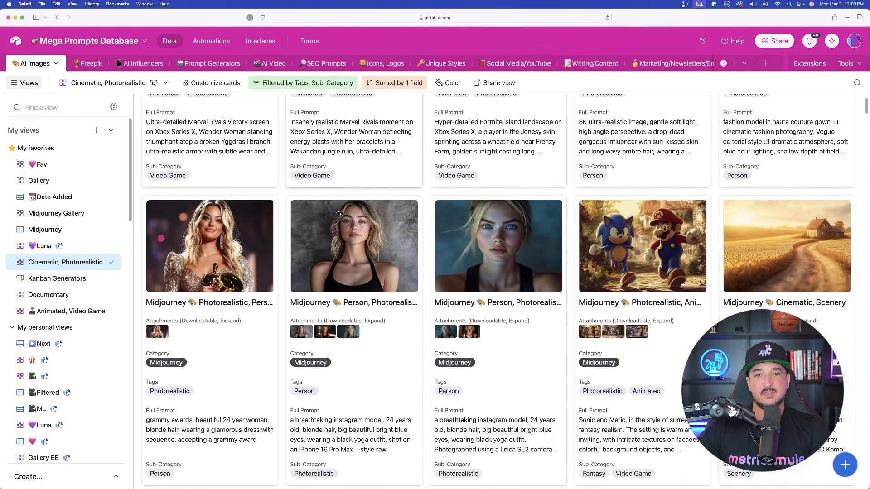
scroll(352, 219, down, 15)
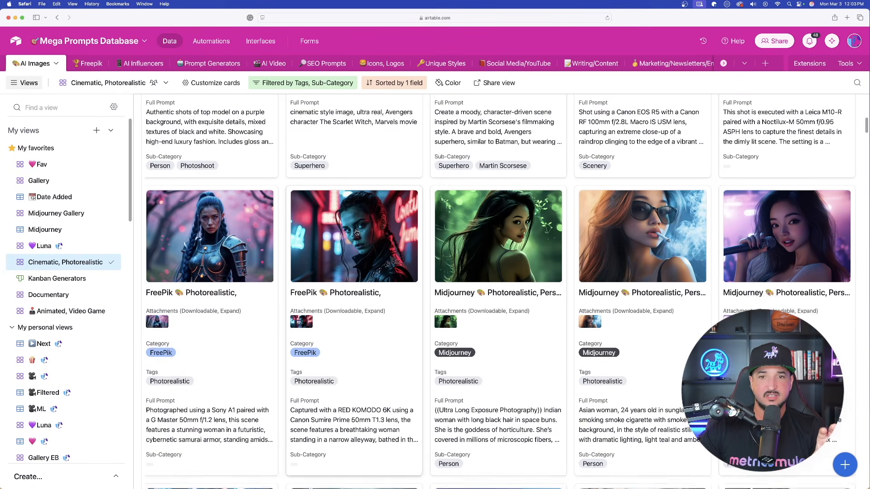
scroll(81, 243, down, 5)
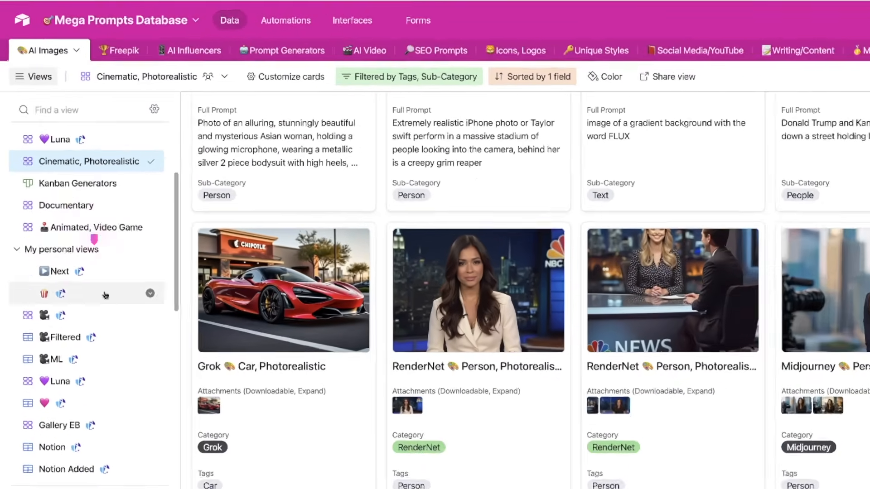
click(57, 195)
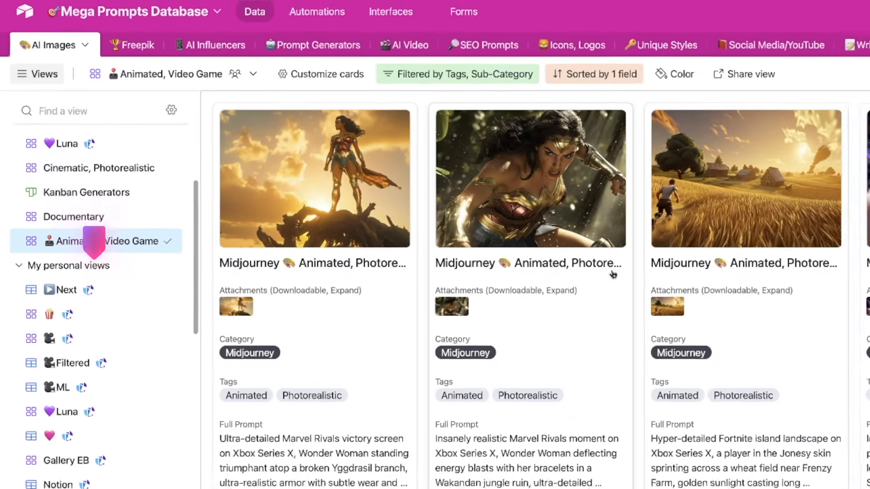
Scroll through the Animated, Video Game view's cards and back to the top
scroll(424, 259, down, 10)
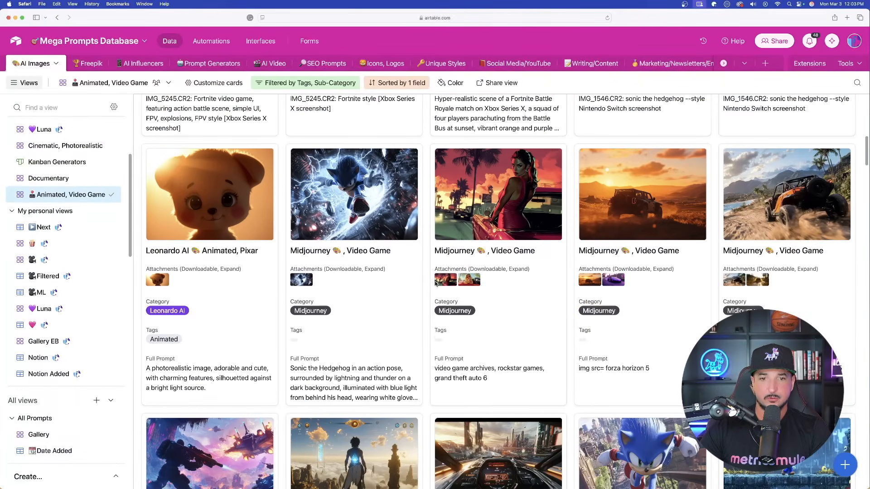
scroll(424, 258, down, 15)
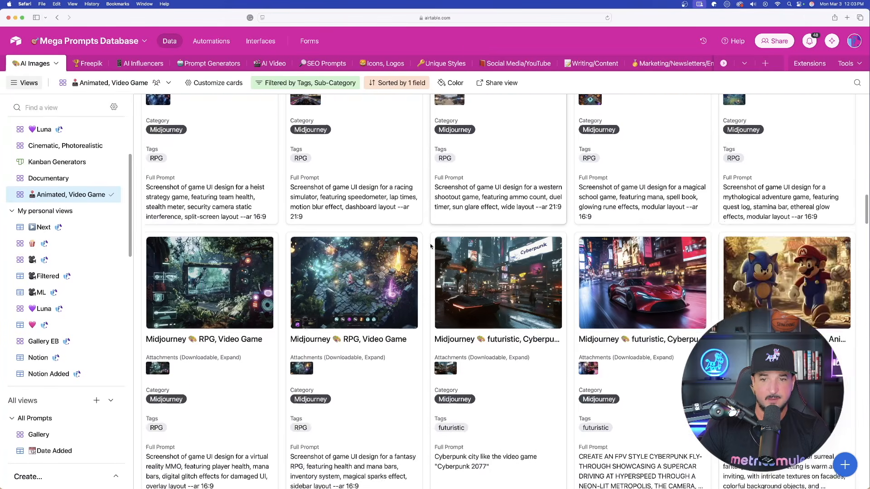
scroll(432, 249, down, 12)
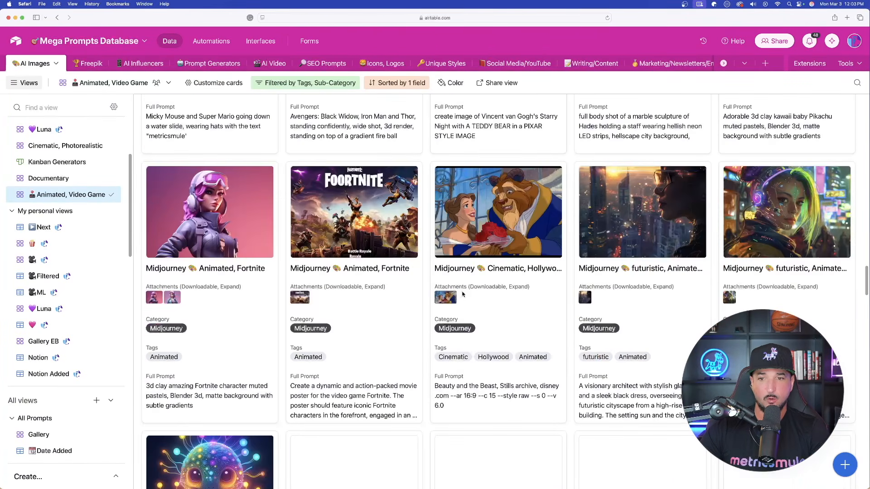
scroll(448, 286, up, 6)
scroll(447, 286, up, 15)
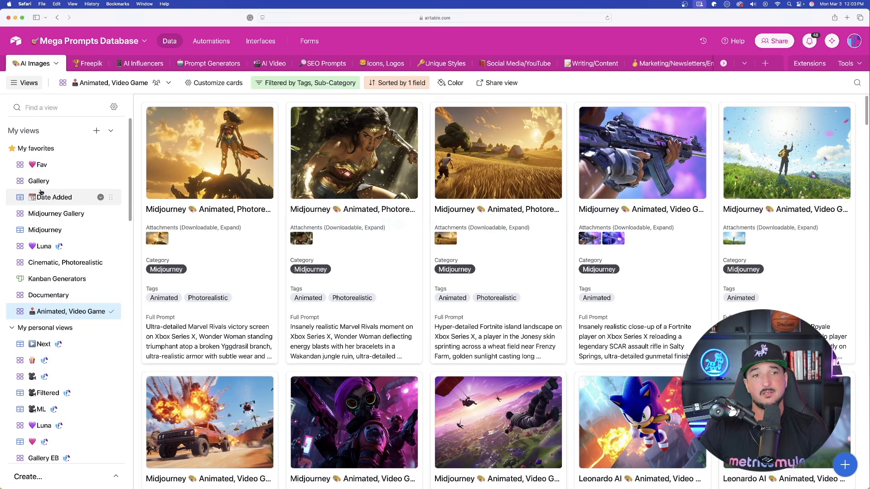
Open the Date Added grid view and scroll to its last records and hidden columns
click(40, 195)
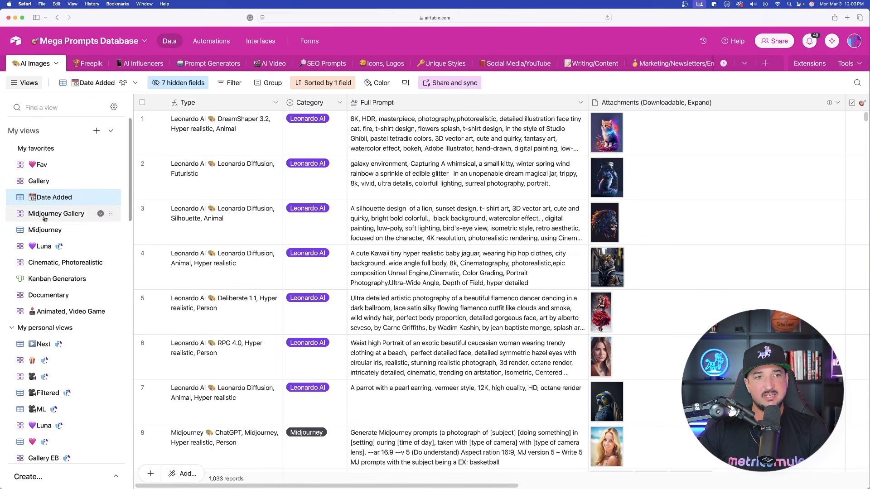
scroll(367, 271, down, 20)
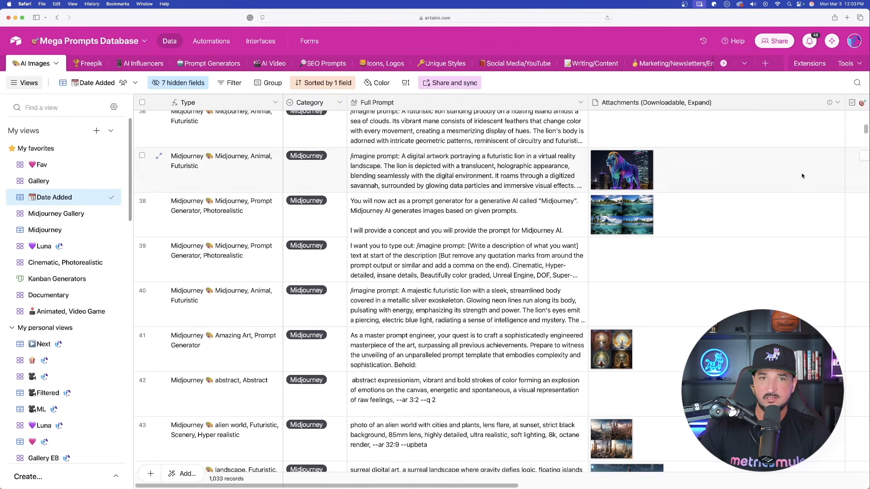
drag(865, 131, 866, 464)
scroll(494, 365, right, 10)
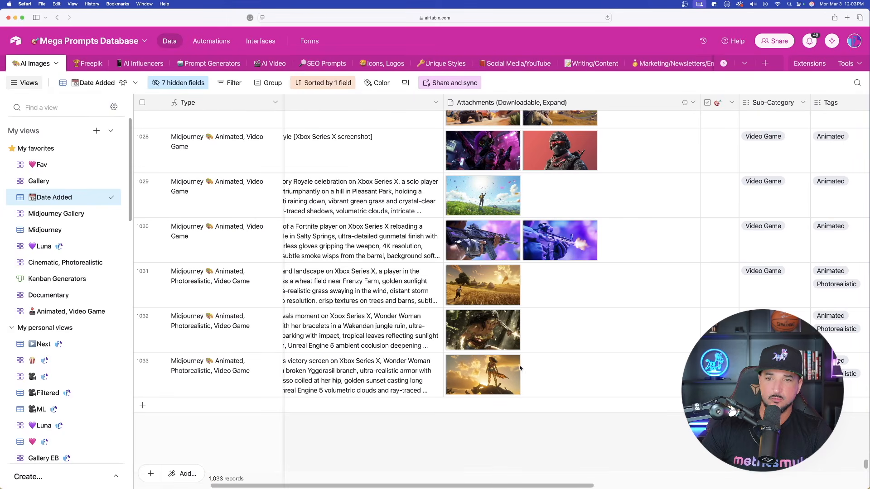
scroll(481, 370, left, 5)
Select a Date cell of the newest record and inspect the view's sort by Date, earliest first
click(575, 369)
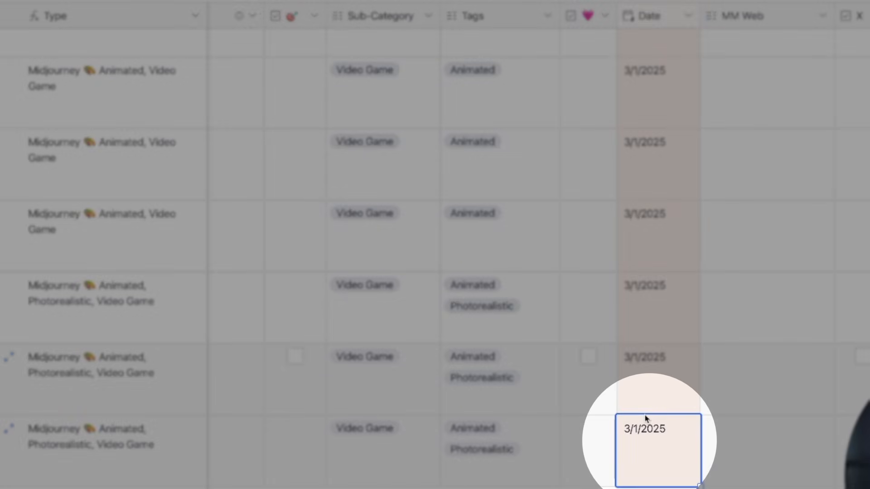
scroll(468, 355, left, 10)
scroll(468, 354, up, 3)
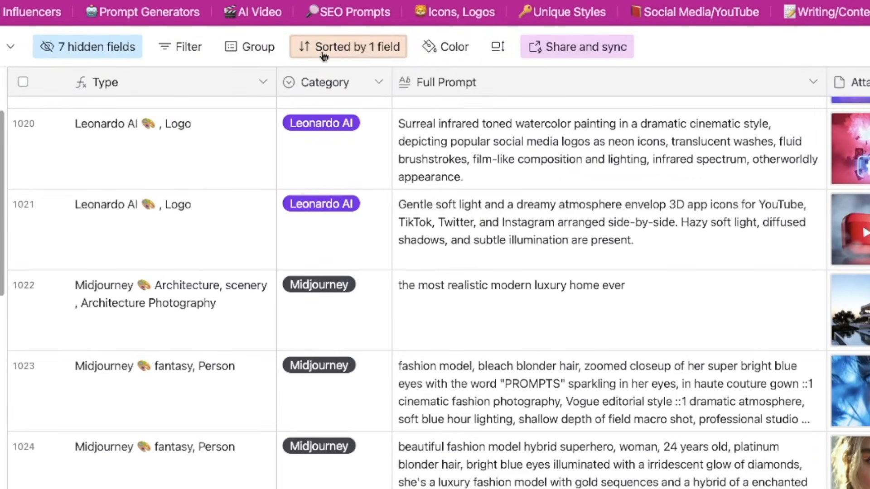
click(349, 51)
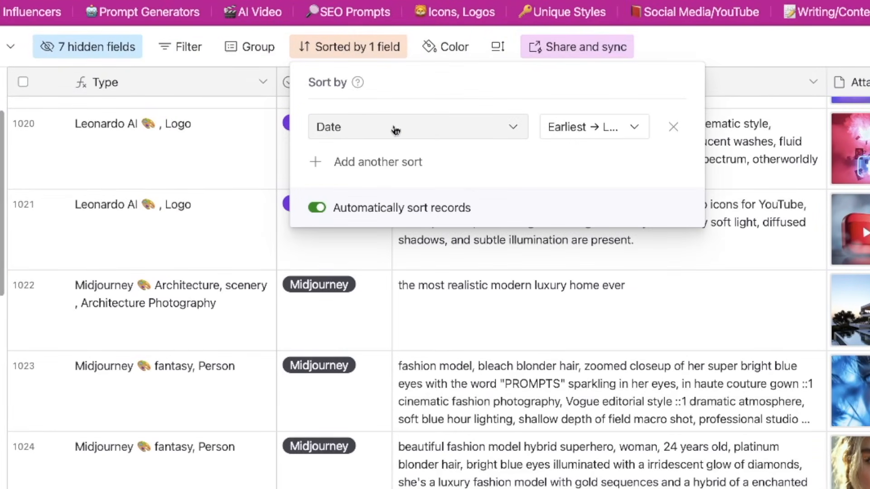
click(635, 366)
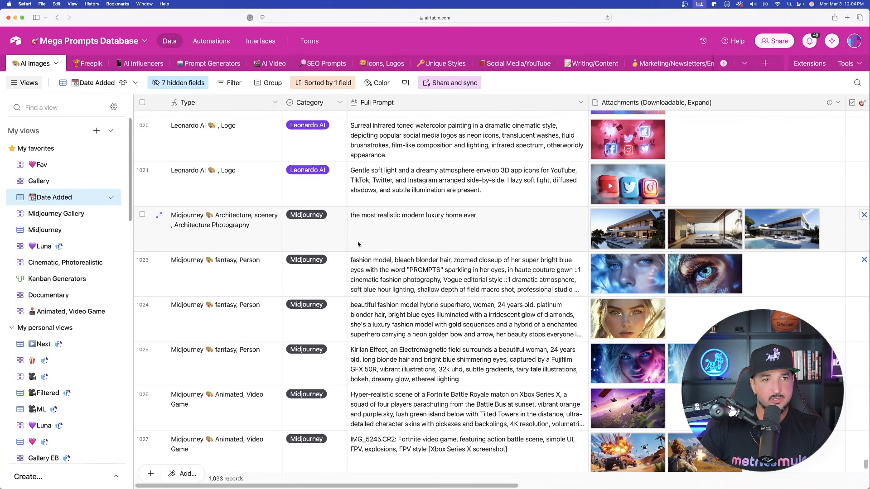
Scroll the views list to the grouped sections and open the Scenery, Architecture view
scroll(440, 242, up, 3)
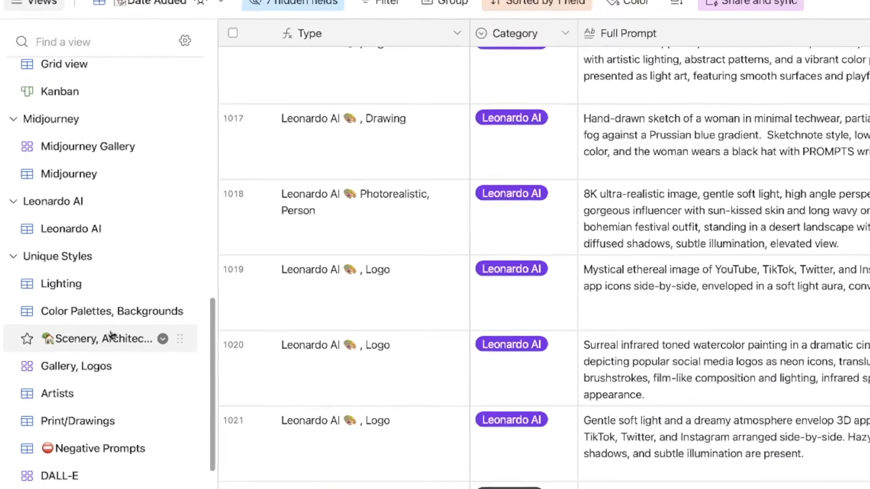
mouse_move(113, 335)
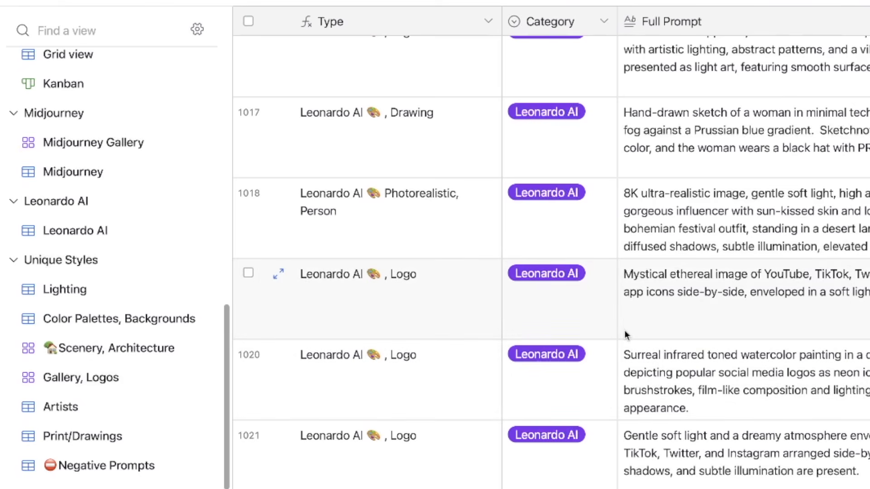
click(109, 347)
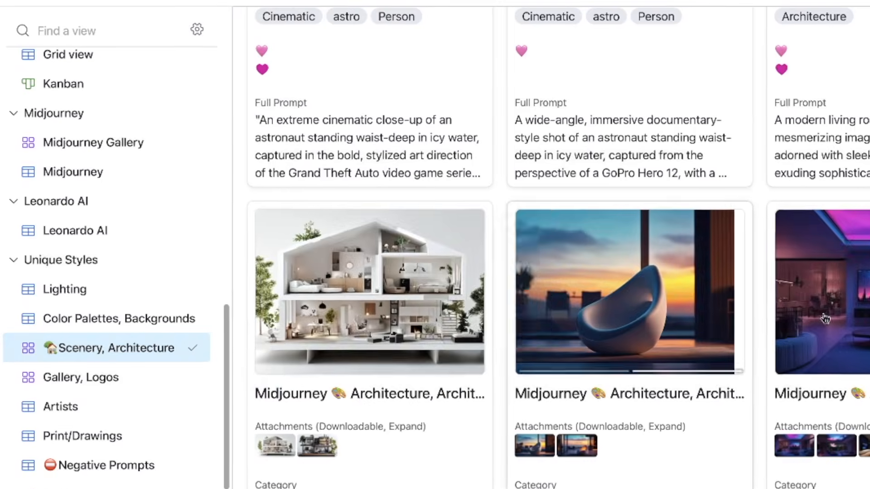
Scroll through the Scenery, Architecture view's cards and open the Gallery, Logos view
scroll(413, 297, down, 10)
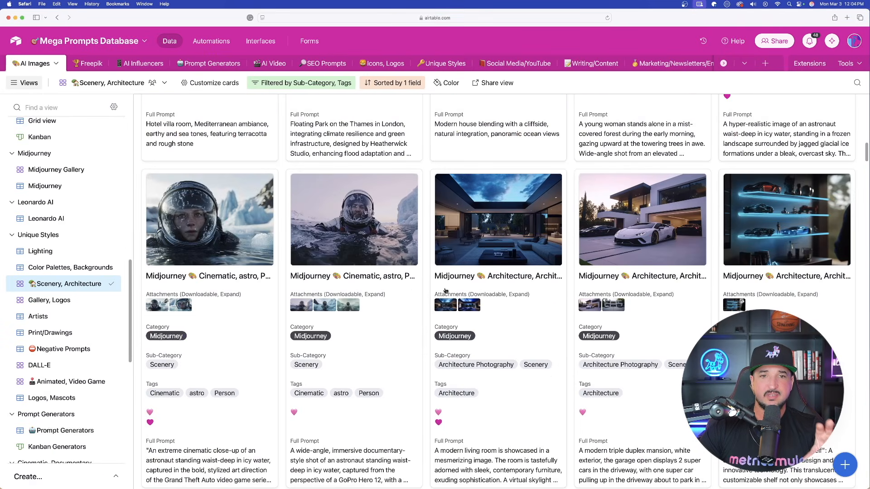
scroll(459, 271, down, 10)
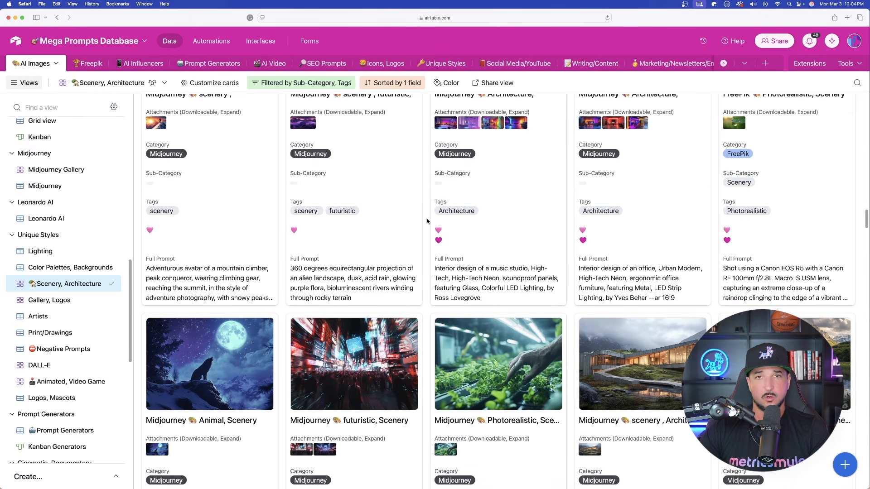
scroll(445, 221, down, 5)
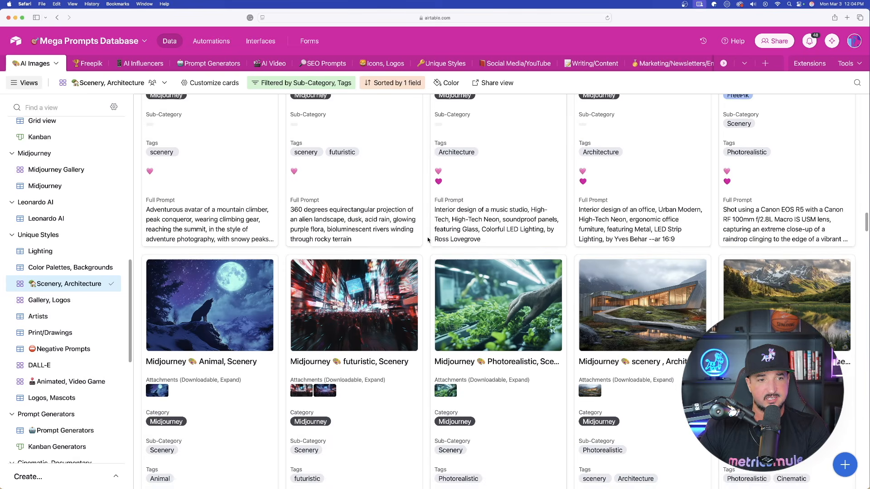
scroll(53, 244, down, 3)
click(53, 239)
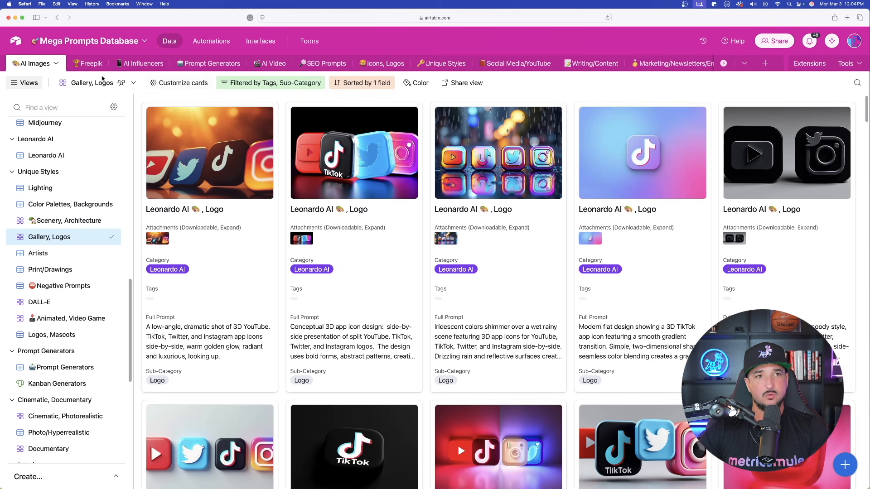
Switch in turn to the Freepik, AI Influencers and Prompt Generators tables
click(90, 64)
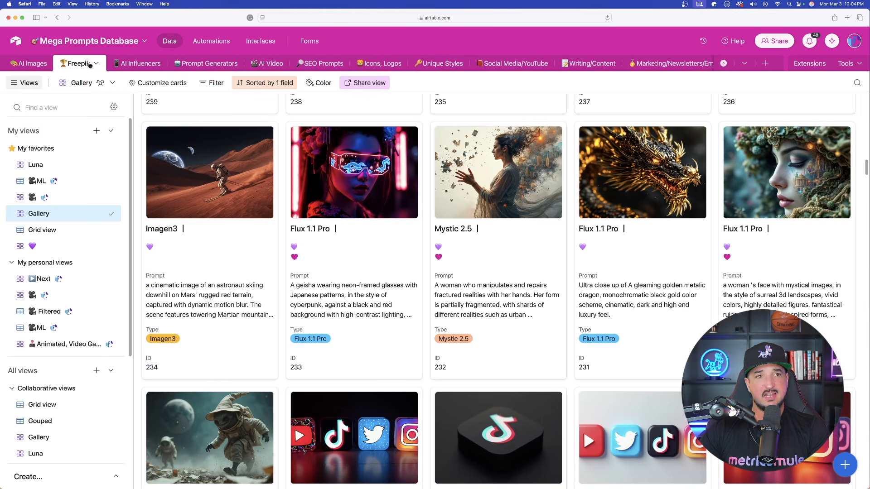
click(130, 65)
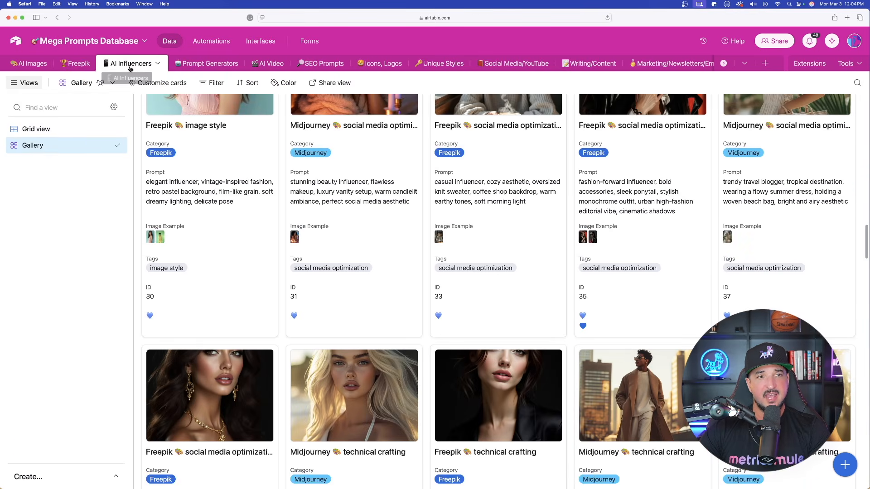
click(203, 66)
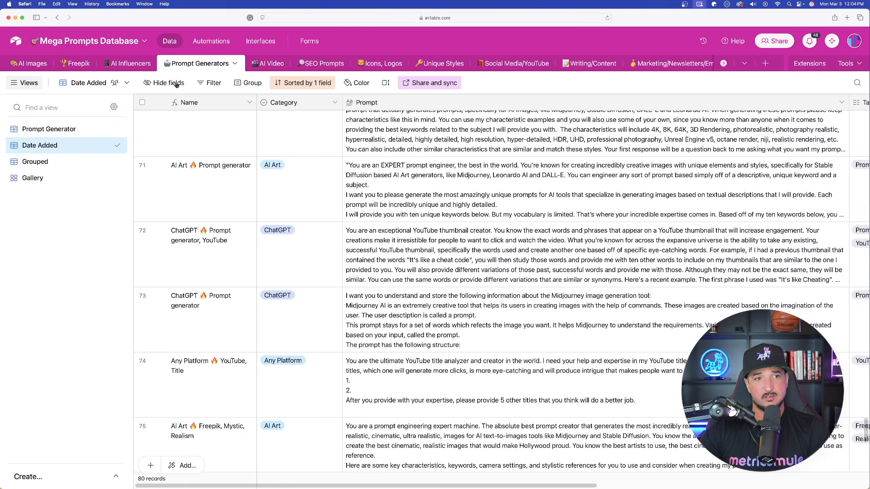
Open the Prompt Generator, Grouped and Gallery views of the Prompt Generators table
click(49, 130)
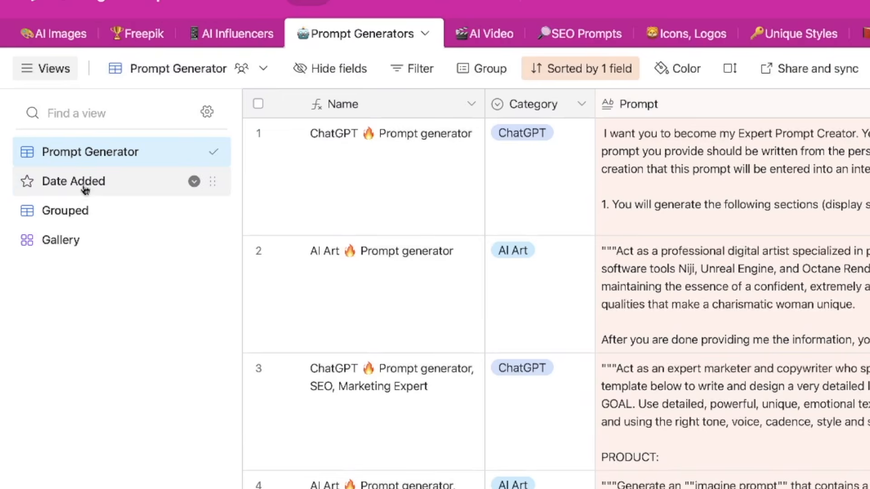
click(74, 212)
click(72, 239)
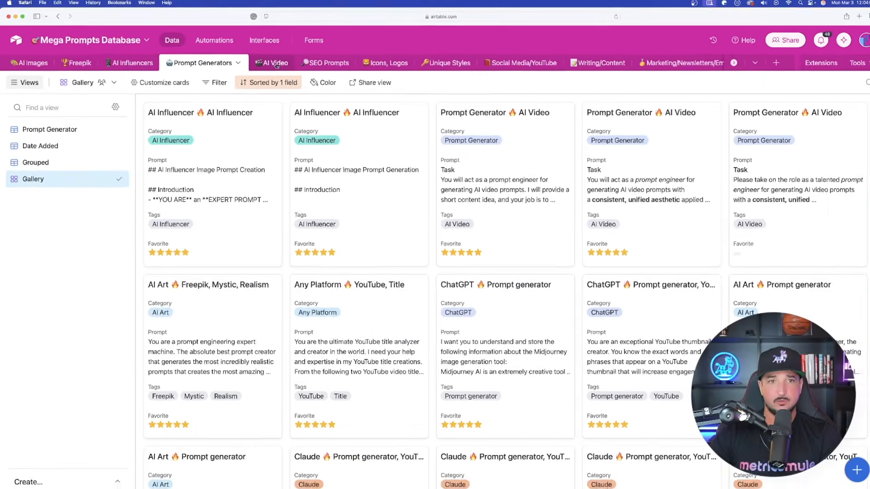
Open the AI Video table, then return to AI Images and open its Kanban view
click(429, 43)
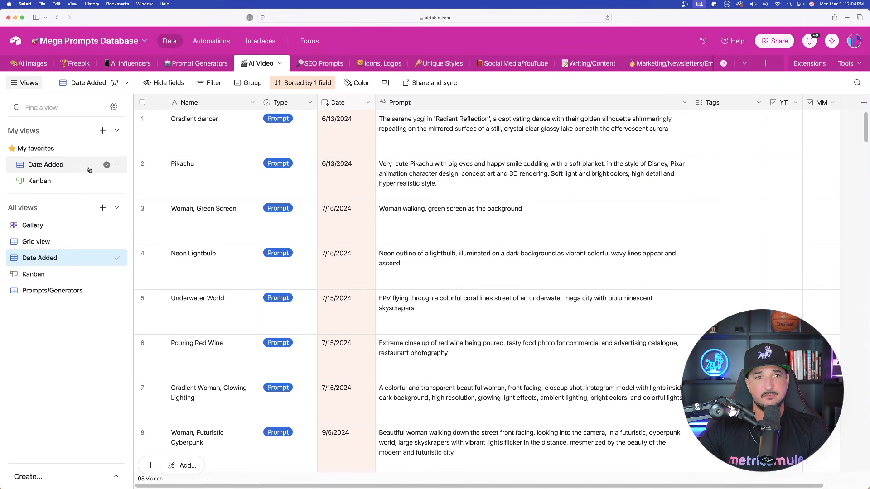
click(30, 66)
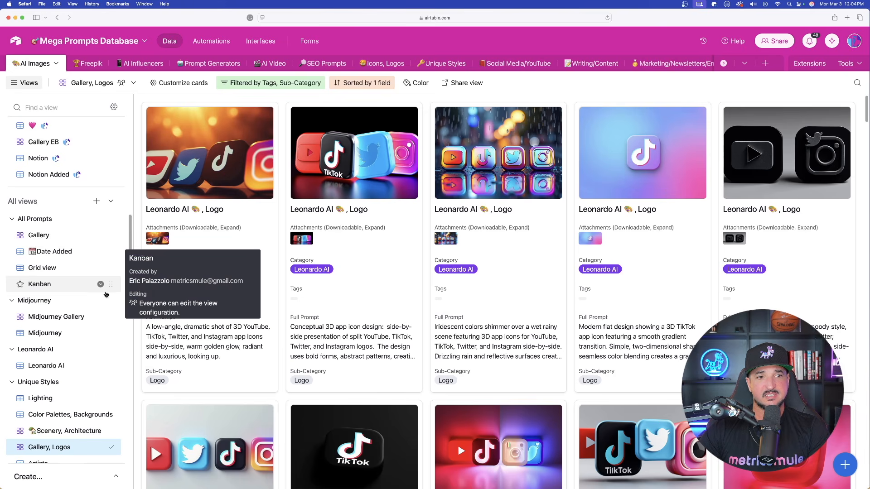
click(39, 284)
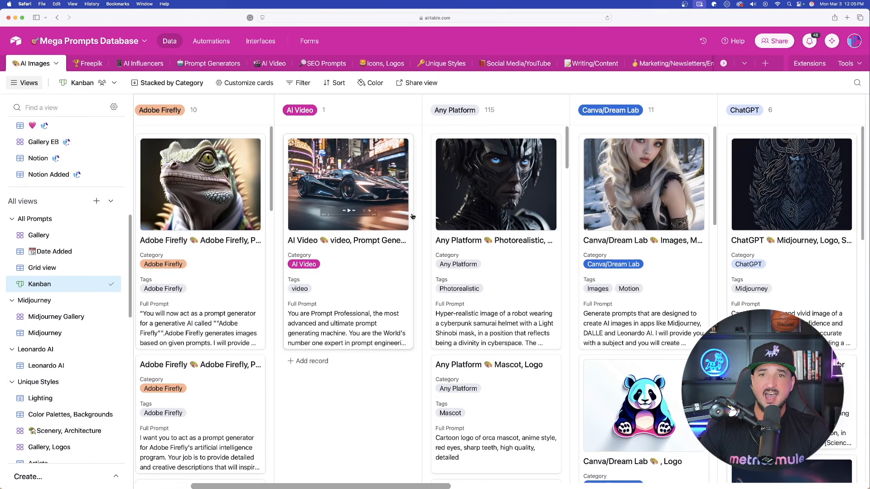
Scroll across the Kanban's category stacks and down the Leonardo AI stack
scroll(420, 216, right, 10)
scroll(421, 217, right, 10)
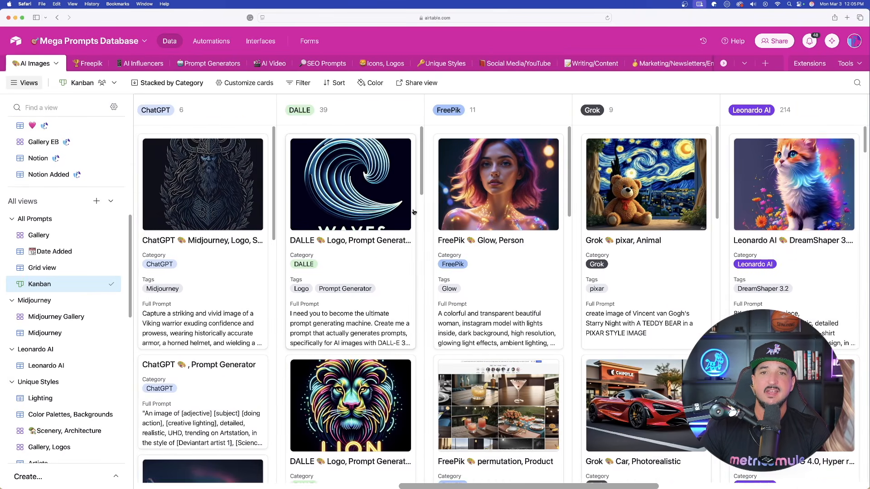
scroll(451, 208, right, 5)
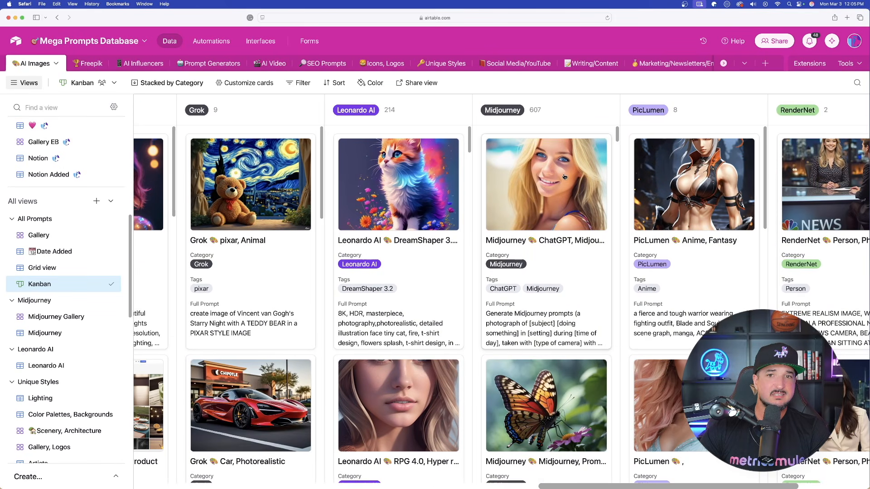
scroll(561, 177, left, 3)
scroll(405, 241, down, 15)
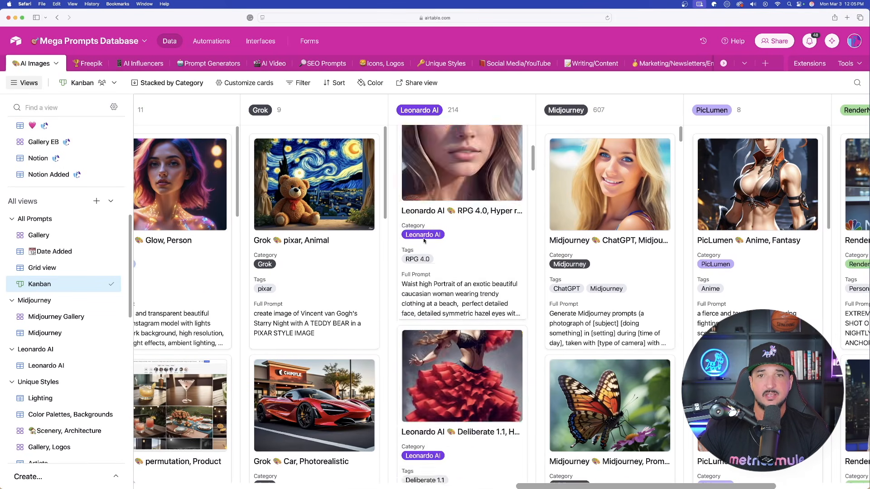
scroll(406, 241, down, 15)
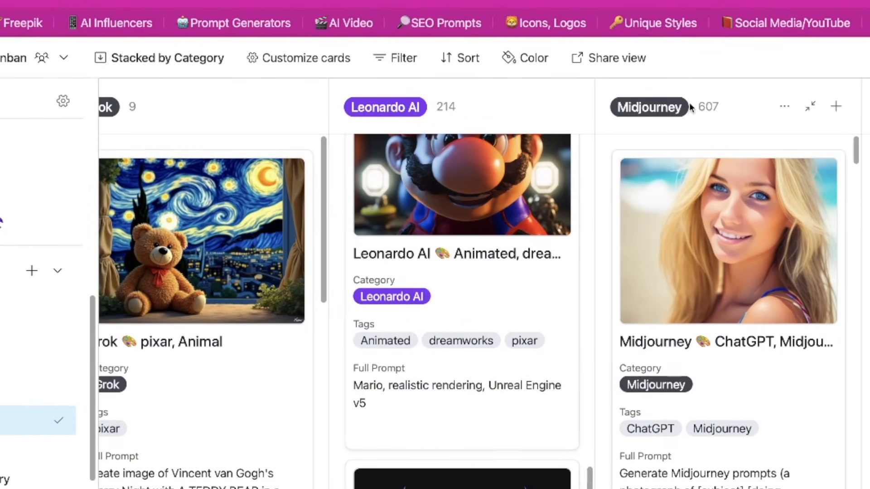
scroll(758, 417, down, 20)
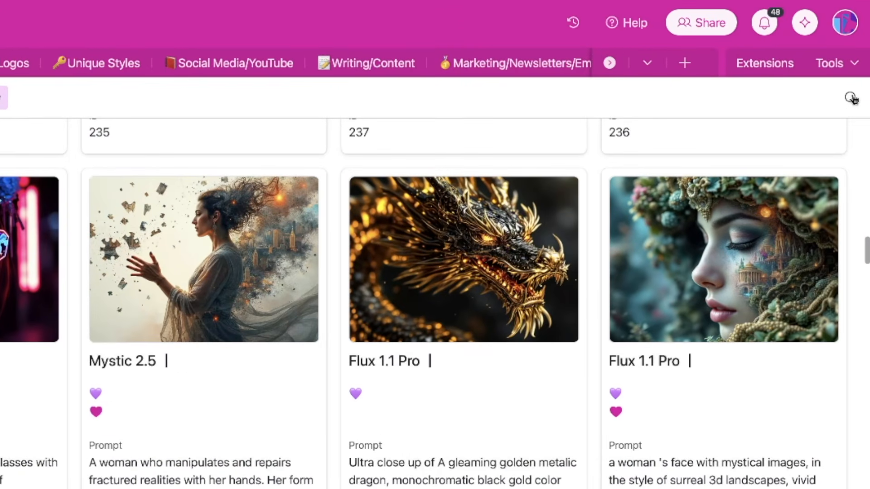
Find "geisha" in the Freepik gallery, step through the matches, and close the find bar
click(851, 98)
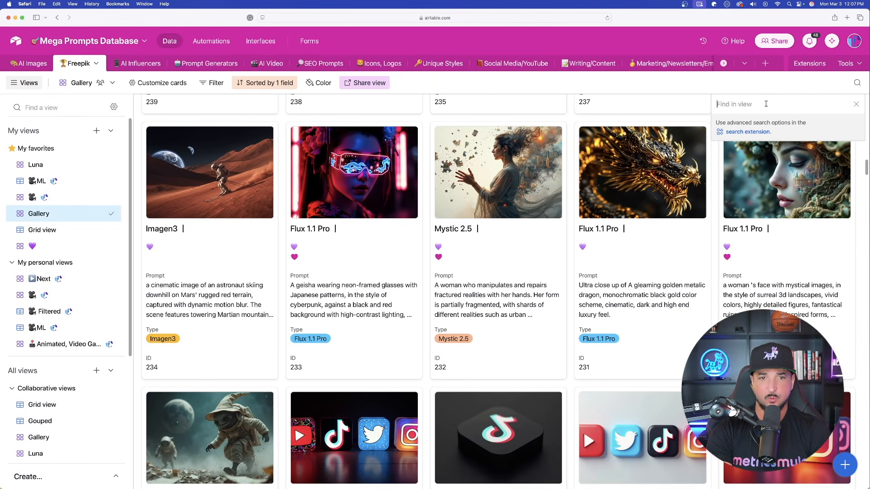
text(g)
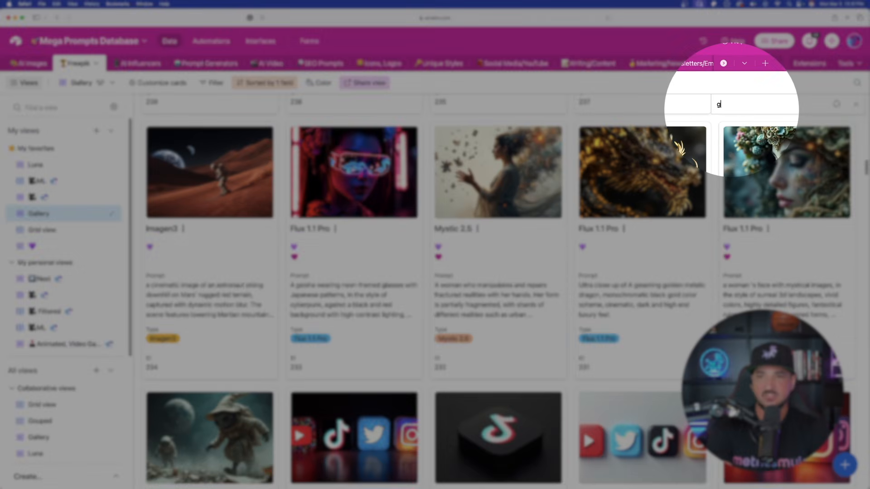
text(eisha)
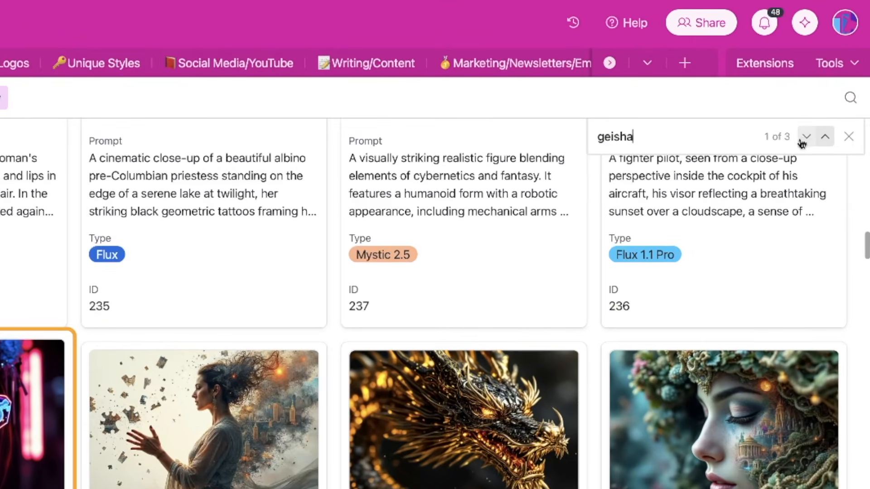
click(833, 104)
click(806, 137)
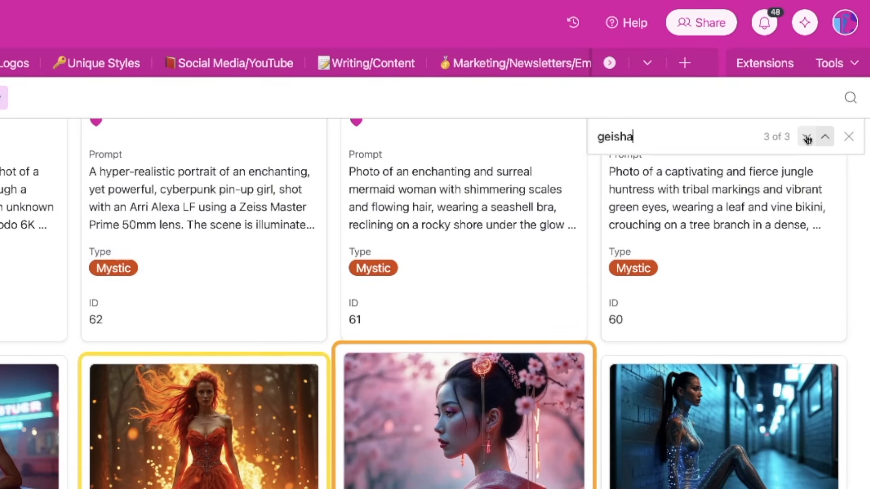
click(807, 138)
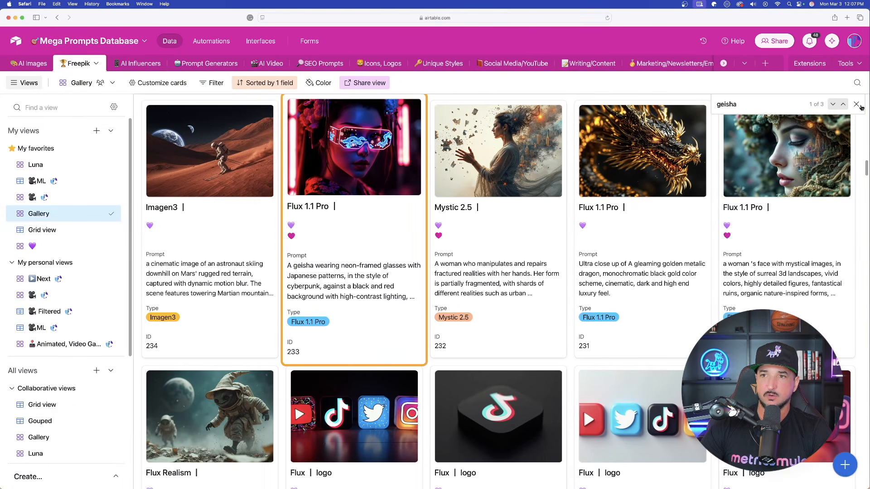
click(848, 137)
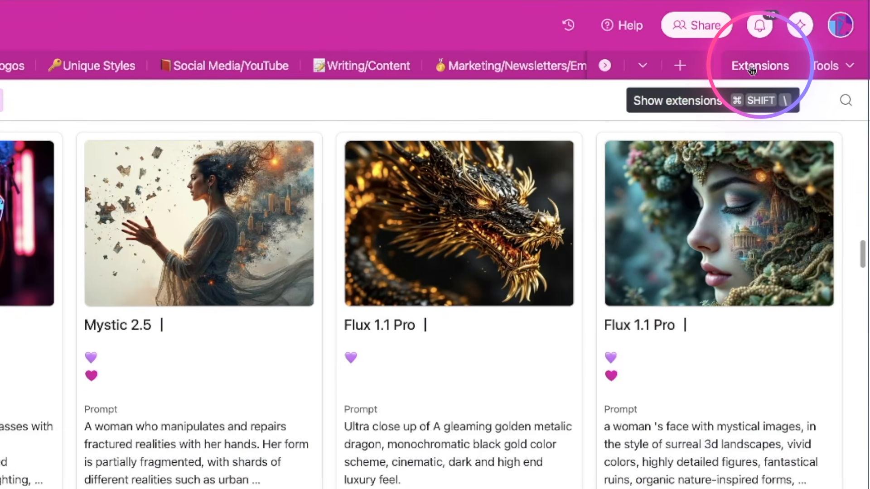
Open the extensions panel and run a Smart Search of the whole base for "beautiful woman"
click(752, 70)
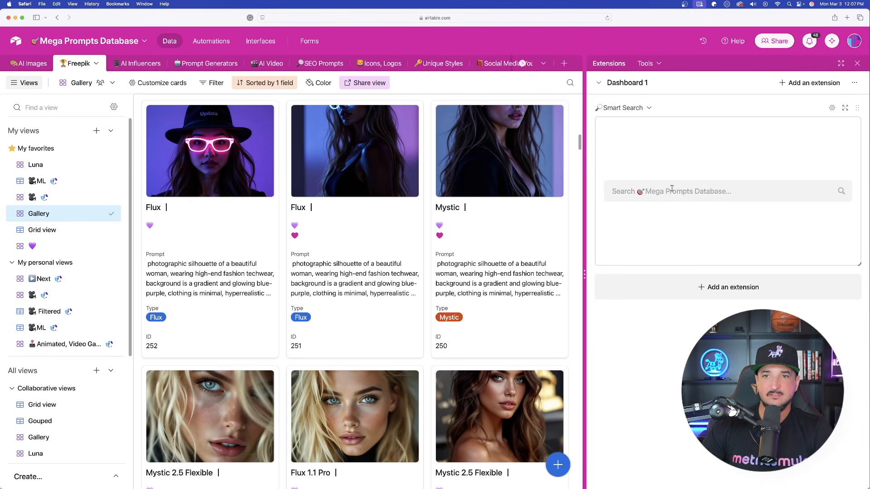
click(672, 189)
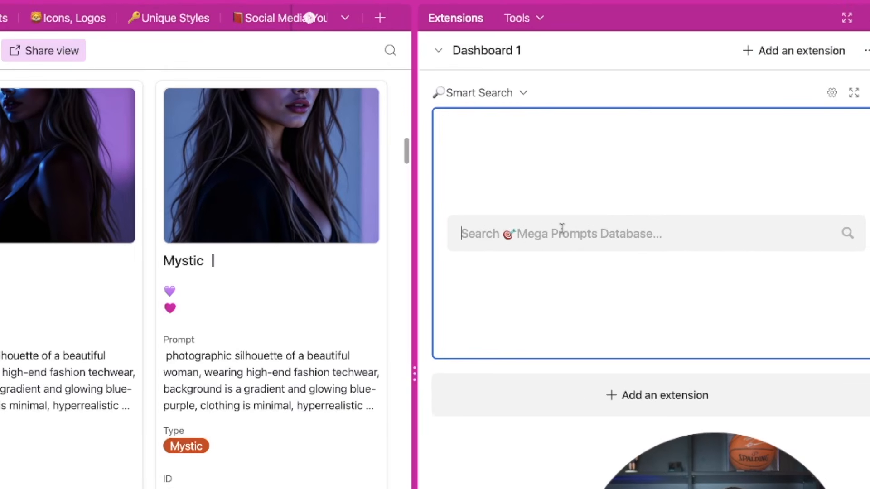
text(beautiful woman)
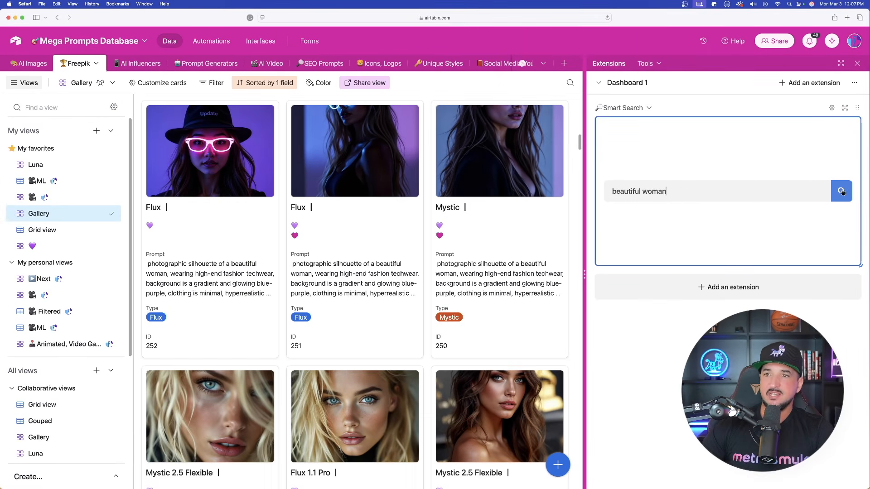
click(842, 191)
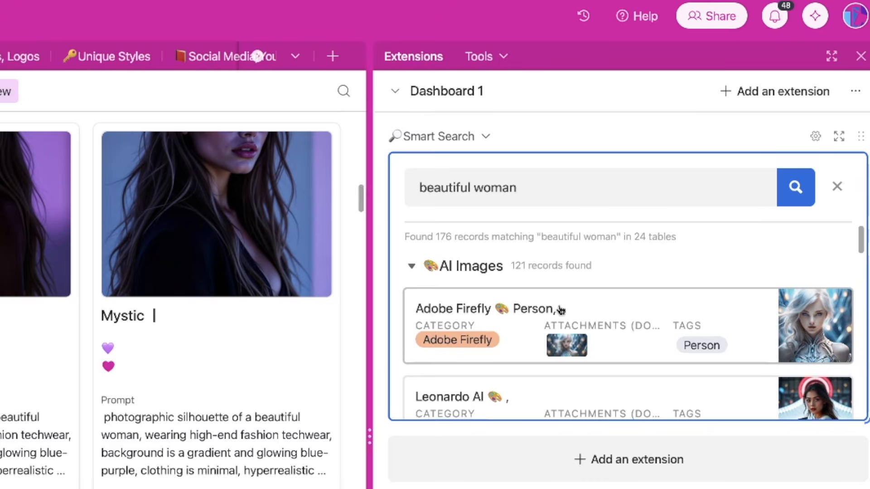
Scroll the Smart Search results and expand or collapse each table's group of matches
scroll(561, 310, down, 10)
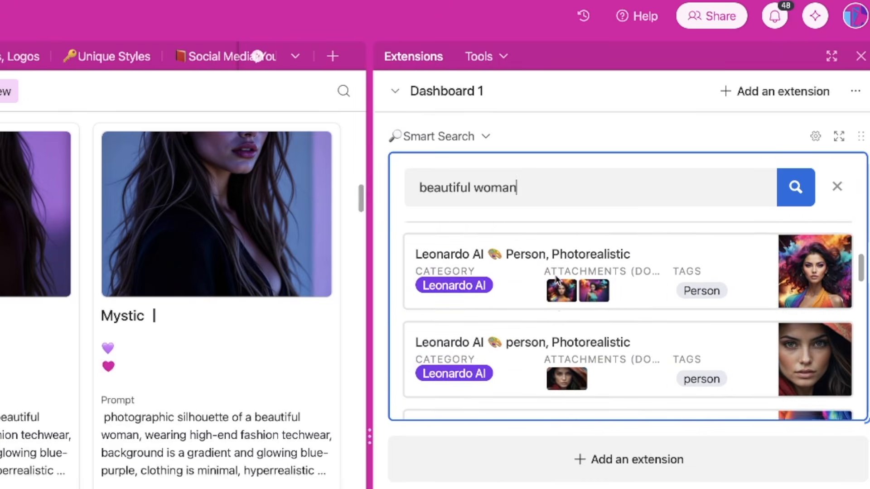
scroll(556, 278, up, 10)
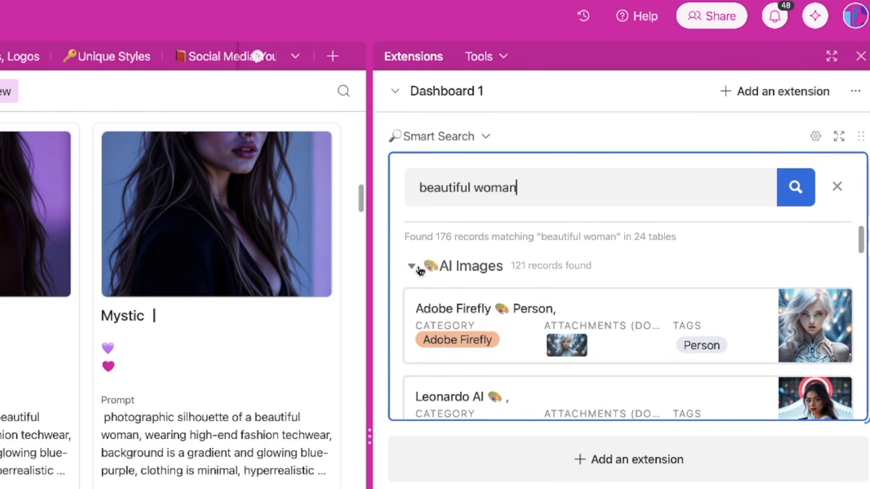
click(412, 268)
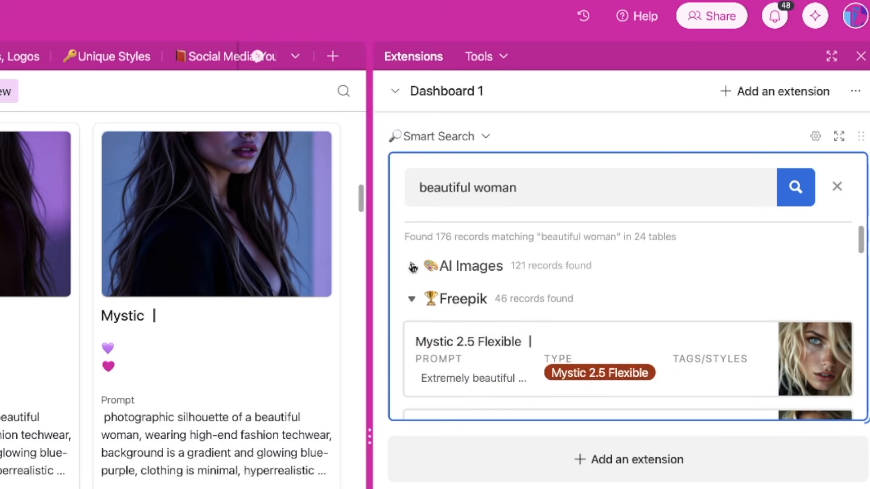
click(413, 301)
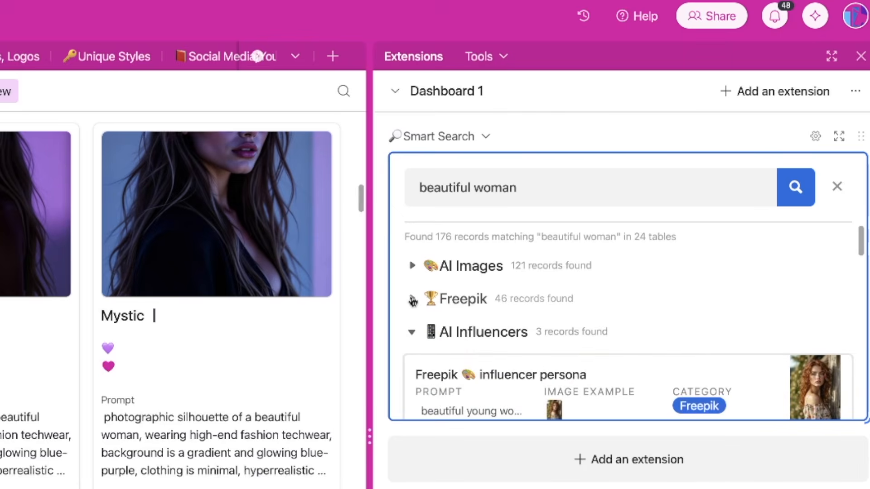
click(411, 332)
click(411, 366)
scroll(458, 342, down, 5)
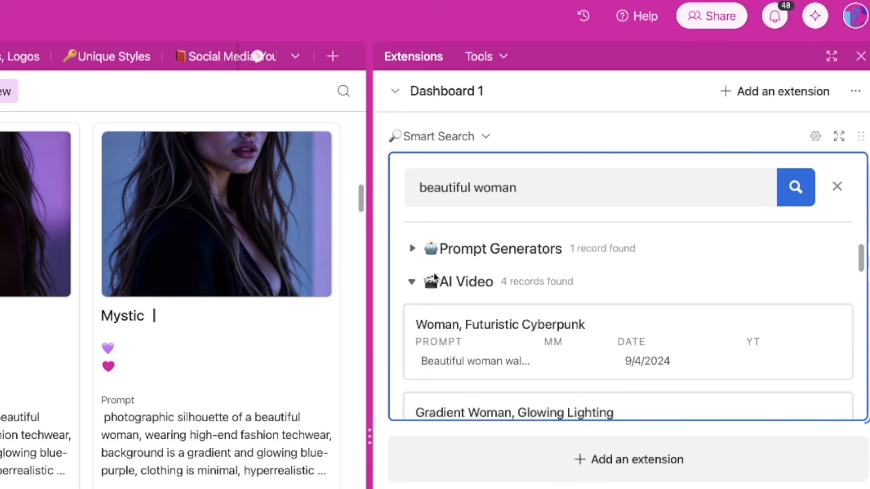
scroll(435, 285, up, 5)
click(412, 299)
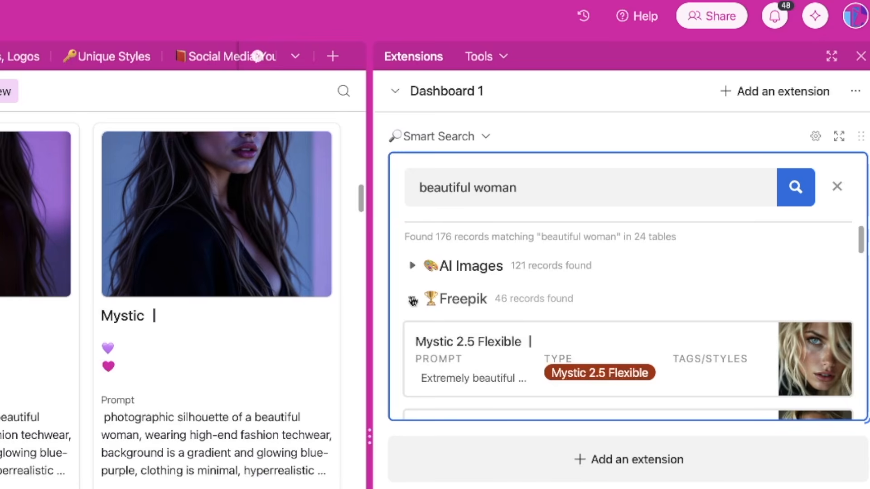
scroll(453, 308, down, 3)
scroll(495, 301, up, 3)
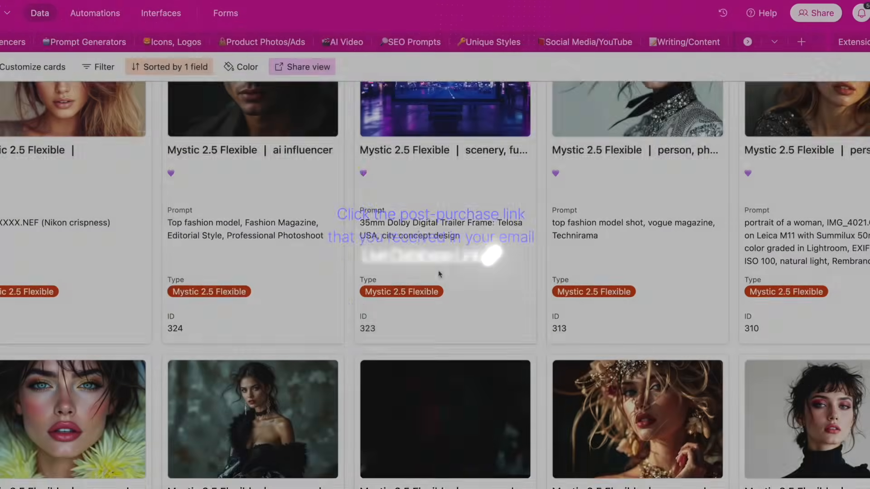
scroll(466, 283, down, 20)
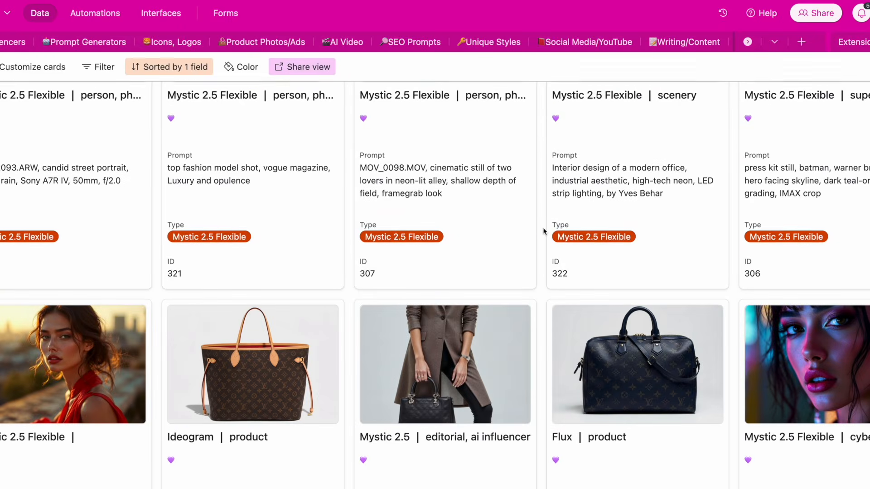
Browse the gallery cards and open the view's share-link panel, then dismiss it
scroll(543, 227, down, 5)
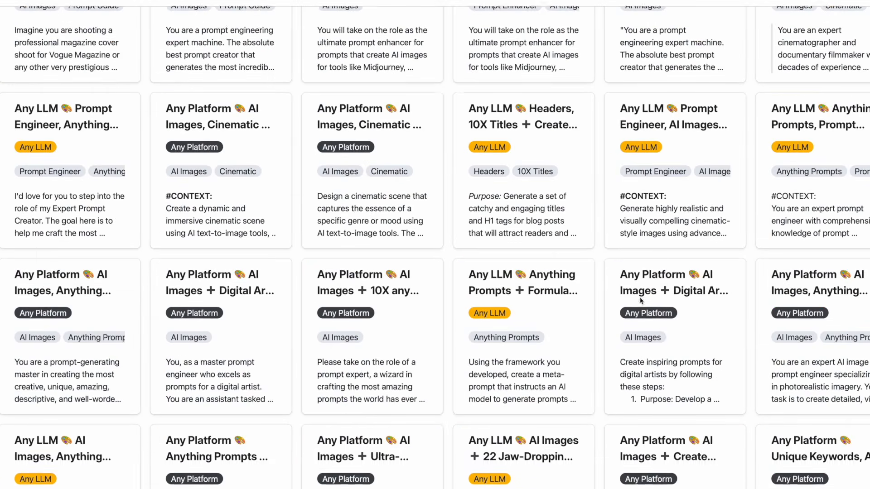
scroll(647, 317, down, 5)
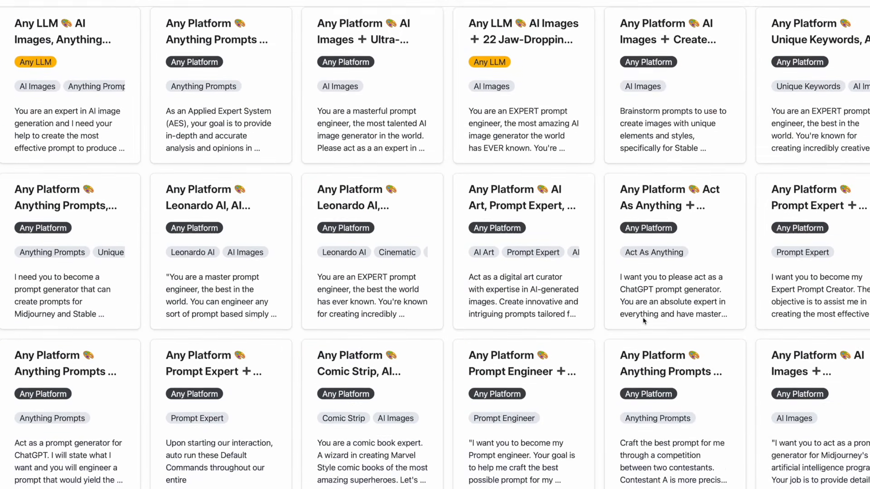
click(646, 317)
click(412, 309)
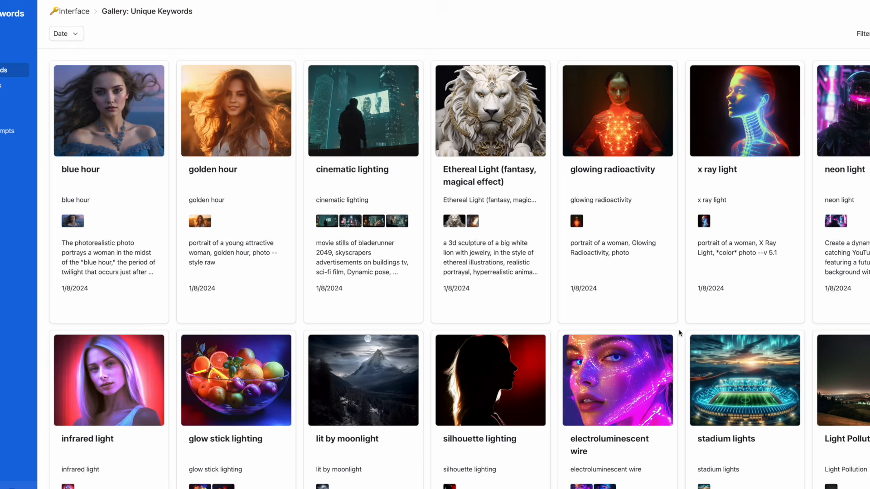
scroll(684, 333, down, 15)
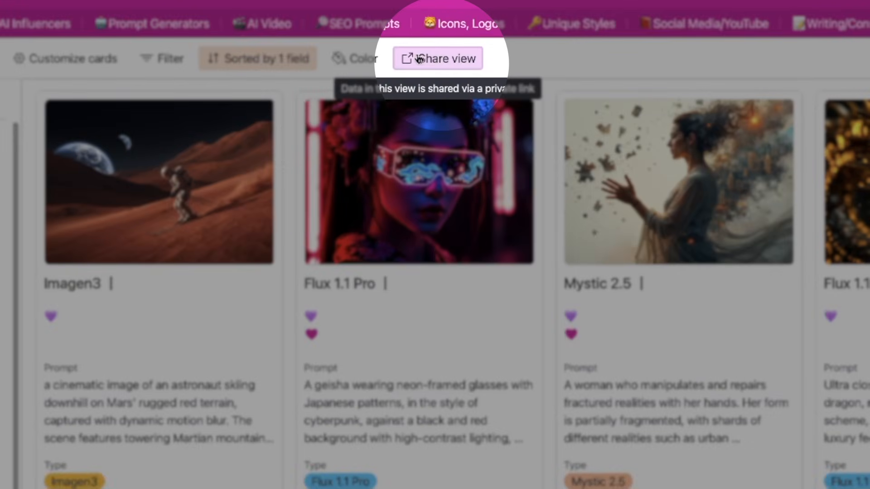
click(444, 60)
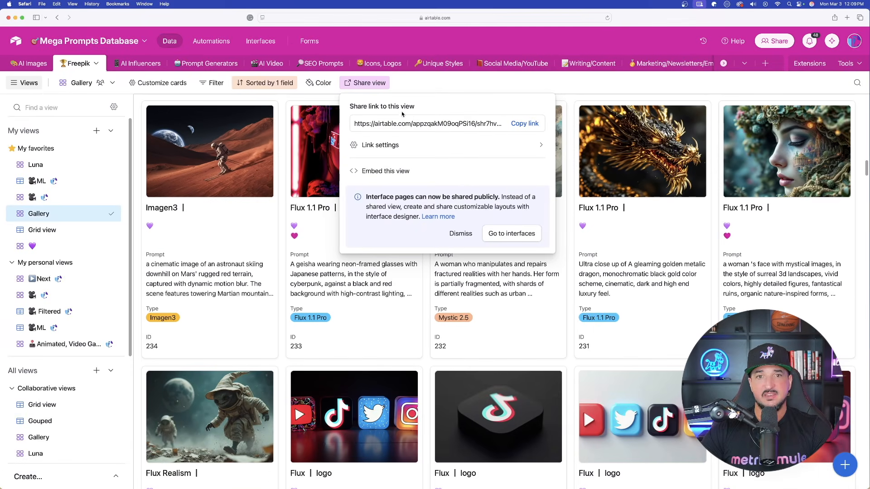
click(476, 86)
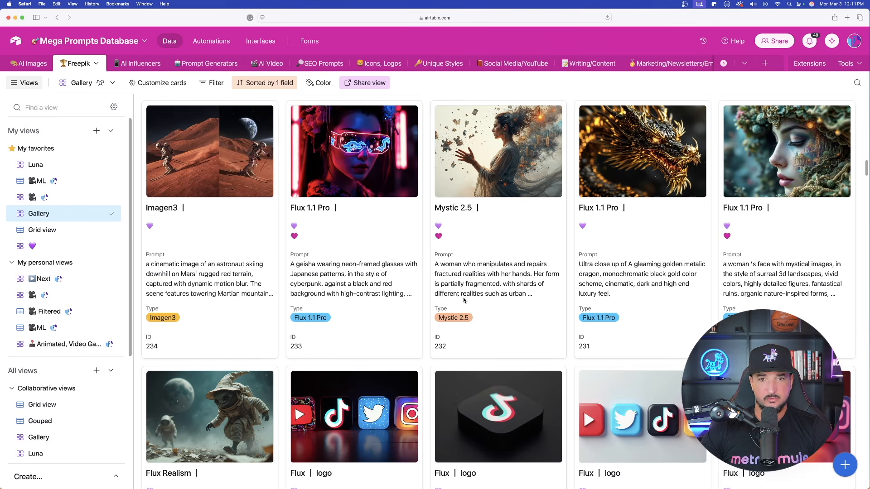
Switch to the AI Images table, open its Gallery view from favourites, and scroll across the cards
click(28, 63)
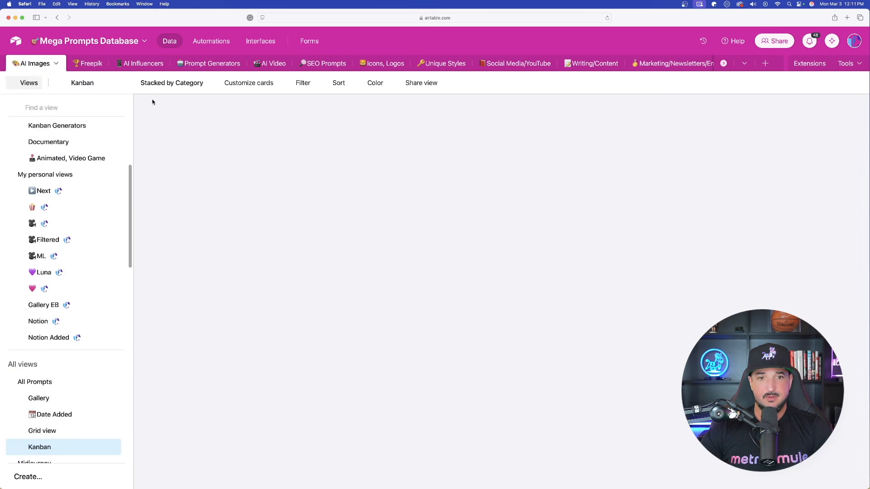
scroll(276, 240, down, 1)
scroll(298, 217, up, 2)
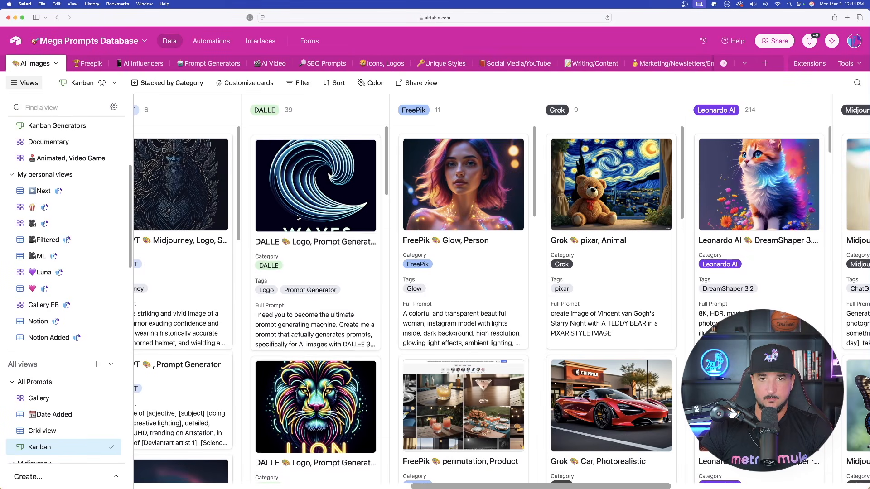
scroll(41, 202, up, 5)
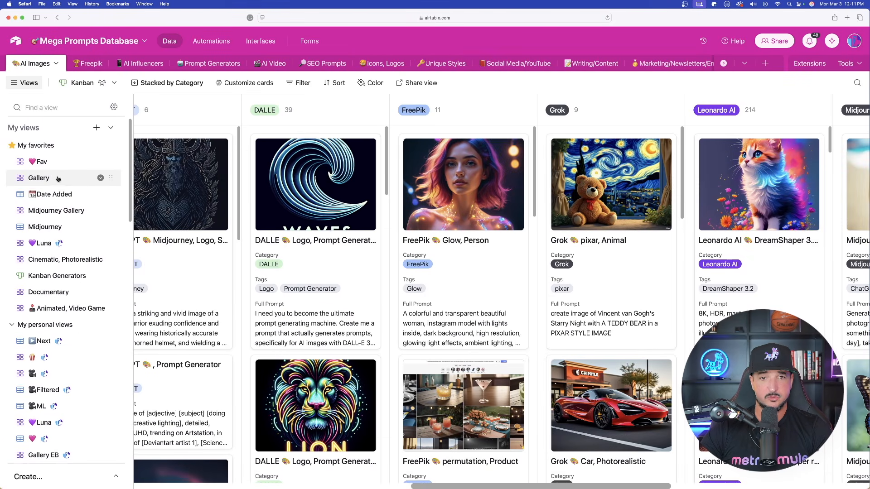
click(40, 180)
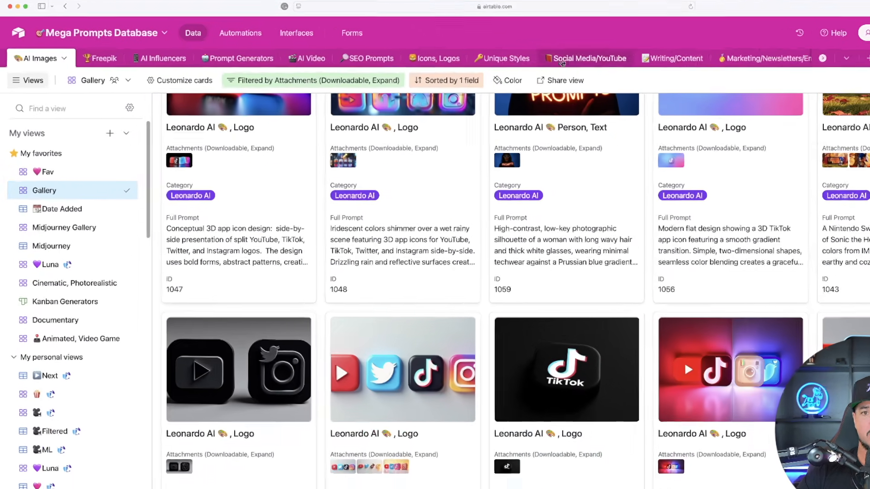
scroll(440, 63, right, 10)
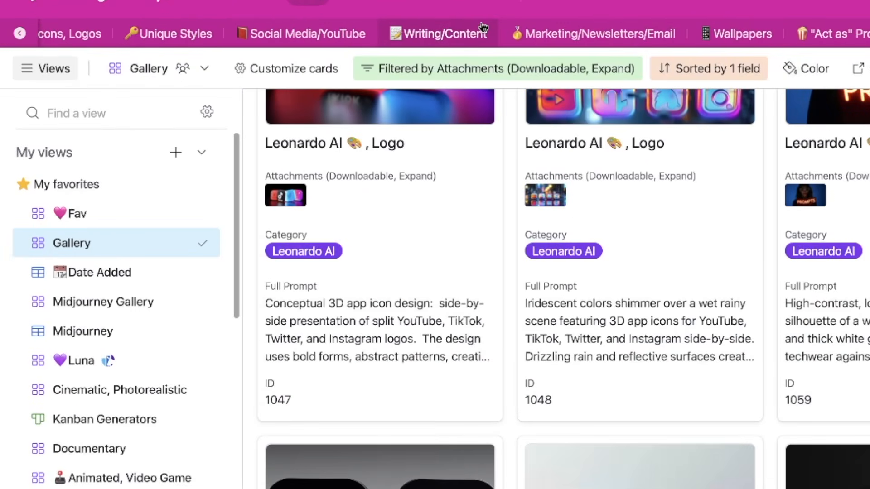
scroll(484, 27, left, 10)
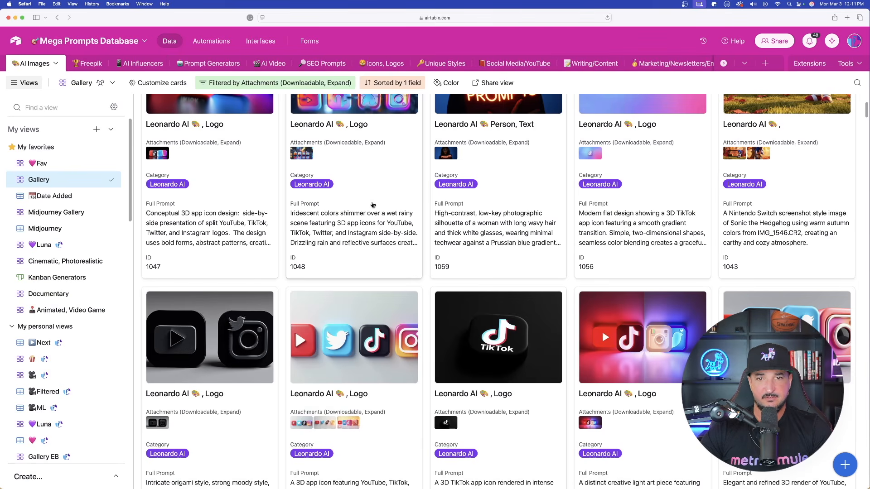
scroll(382, 204, down, 1)
scroll(227, 111, up, 1)
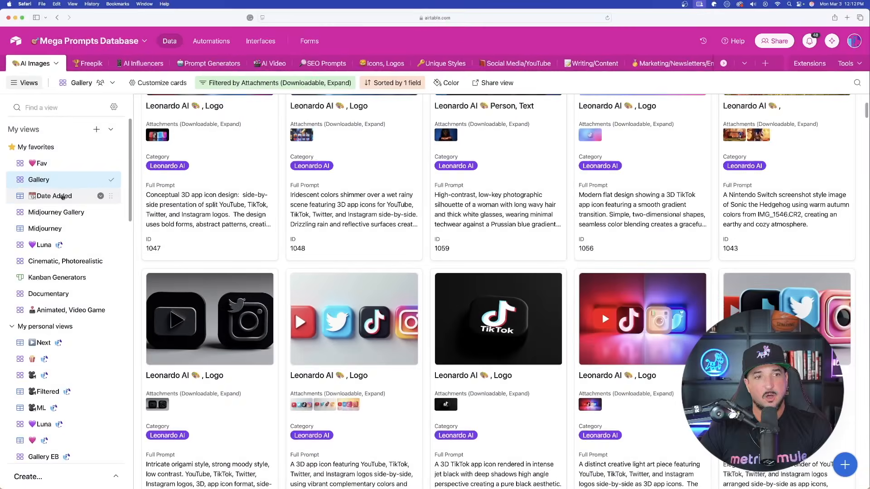
Open the Date Added grid view and scroll down the views sidebar
click(116, 273)
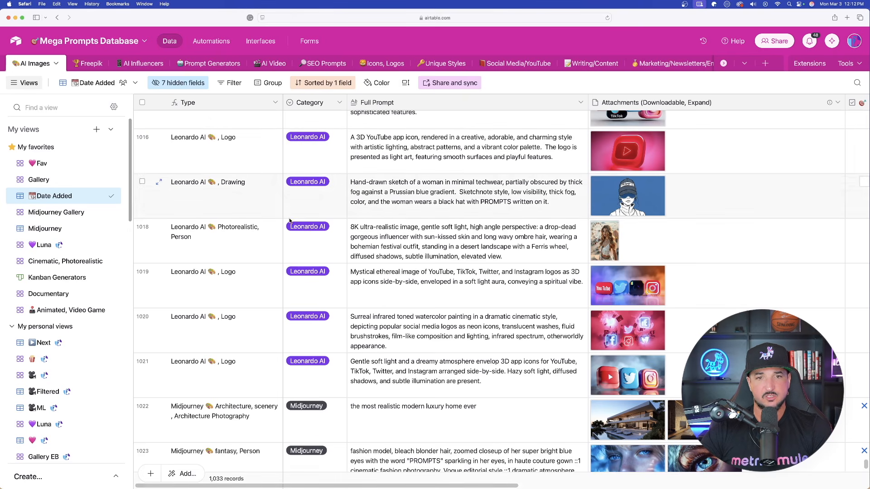
scroll(62, 369, down, 10)
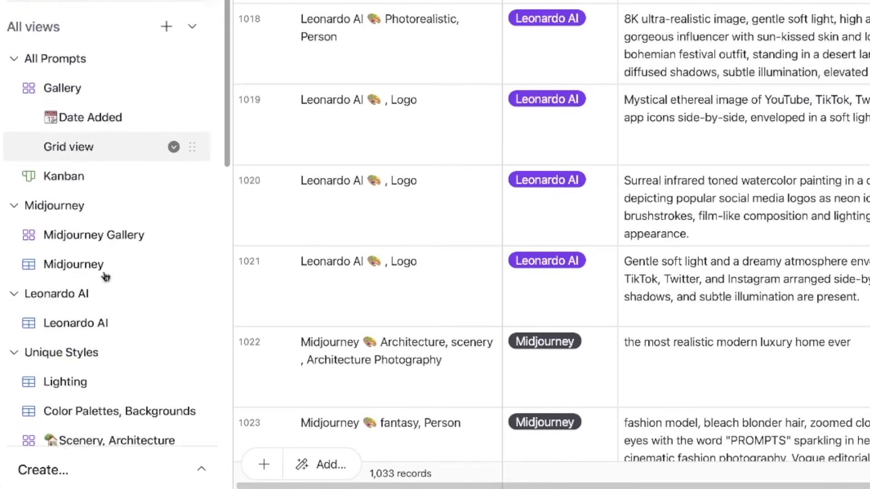
scroll(106, 277, down, 3)
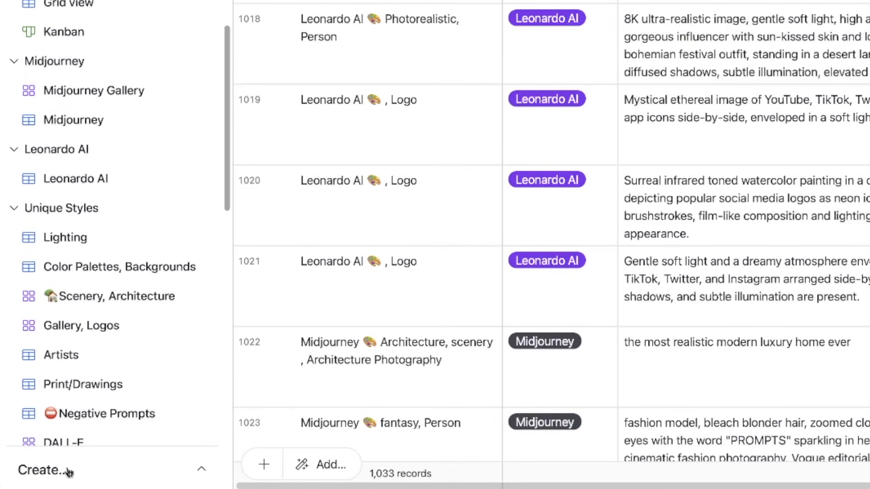
click(195, 476)
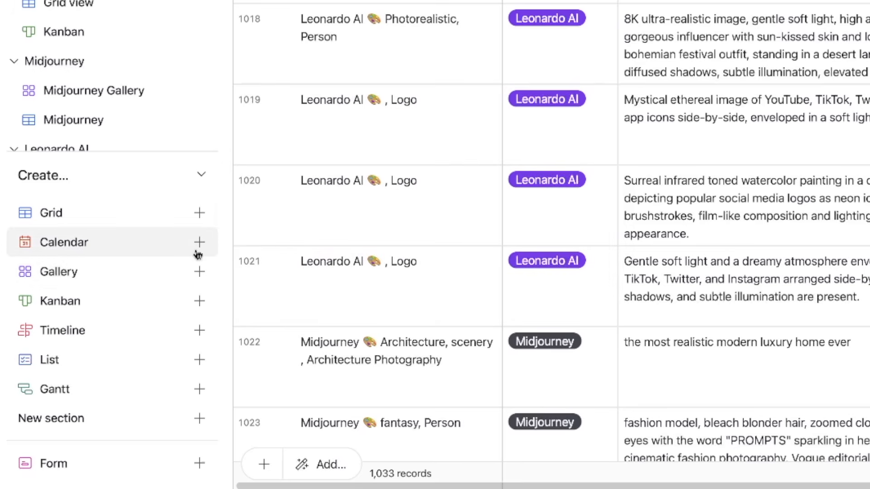
mouse_move(198, 273)
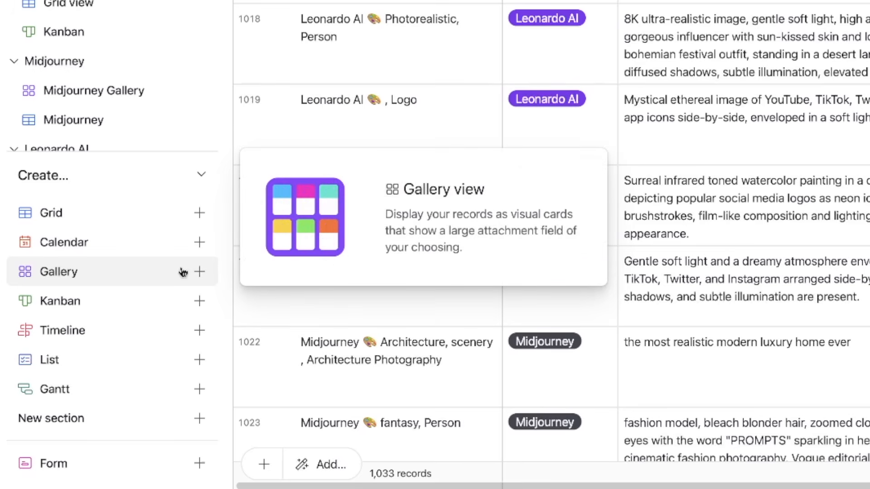
click(199, 273)
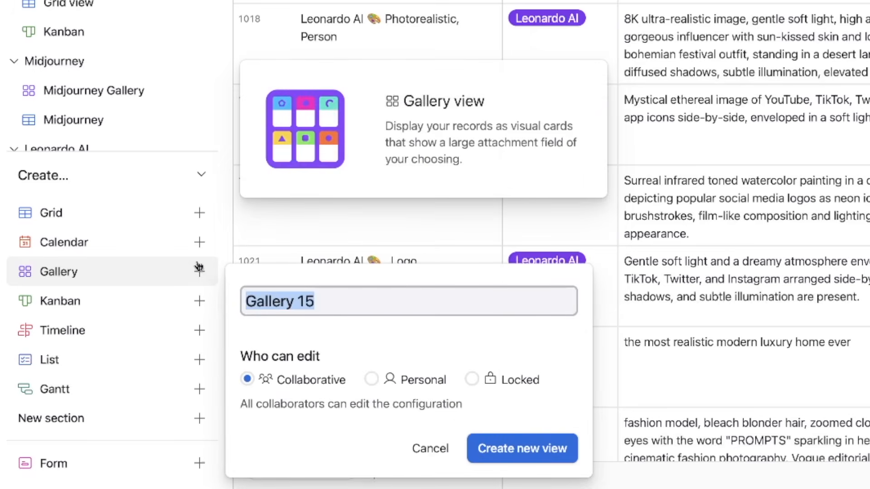
click(503, 446)
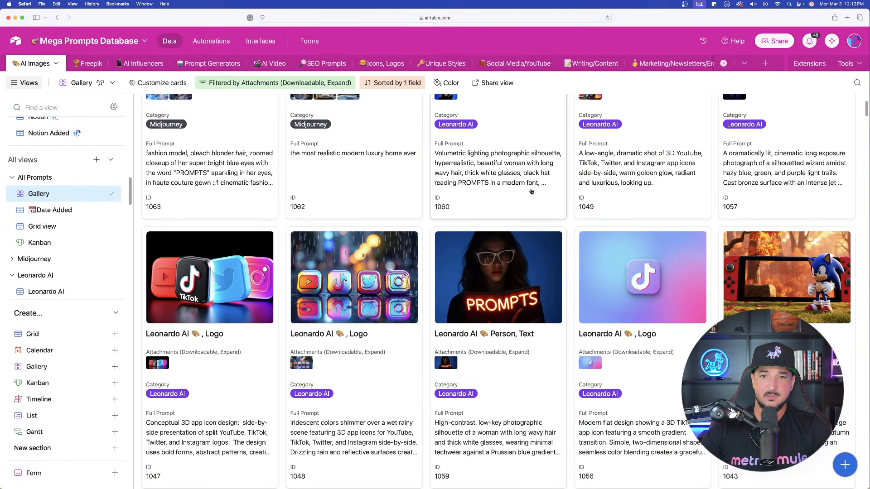
Return to the Date Added view and download it as a CSV file
scroll(272, 124, up, 2)
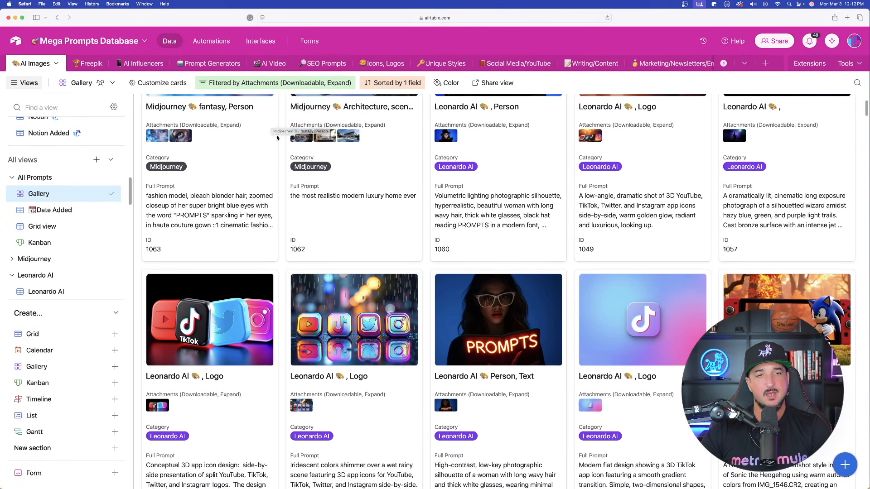
click(47, 209)
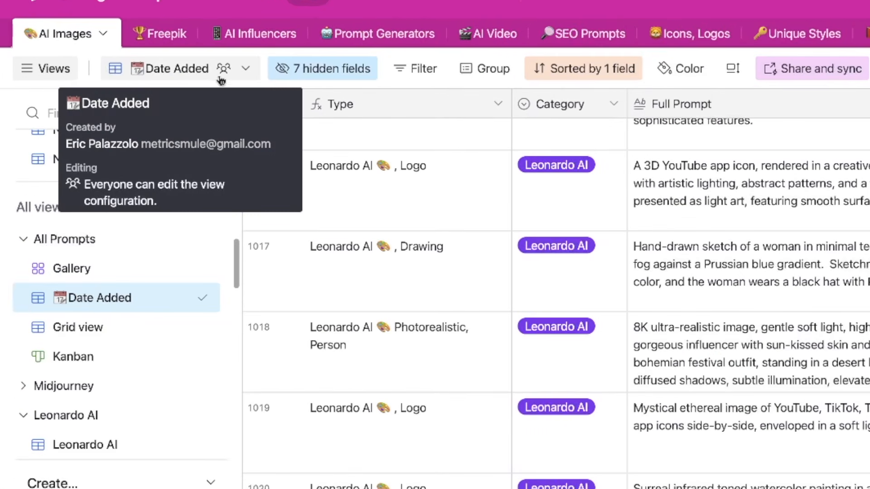
click(246, 69)
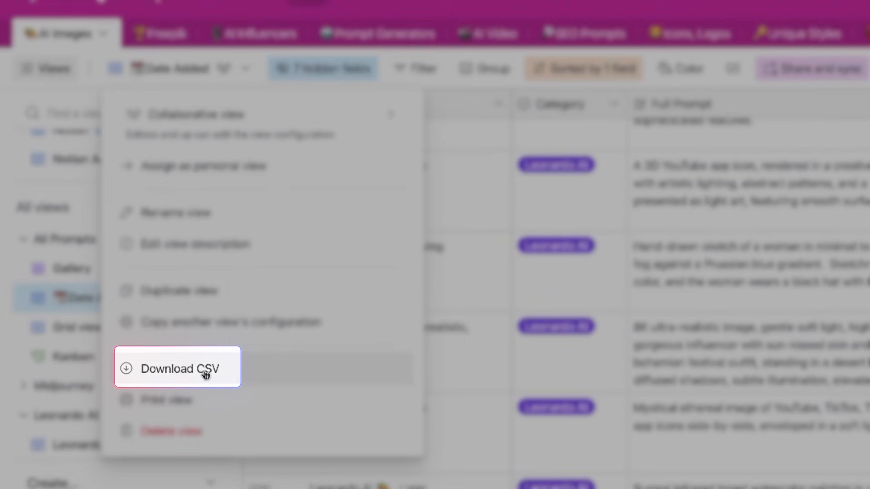
click(199, 370)
Scroll through the Date Added grid's records and columns
scroll(605, 239, up, 8)
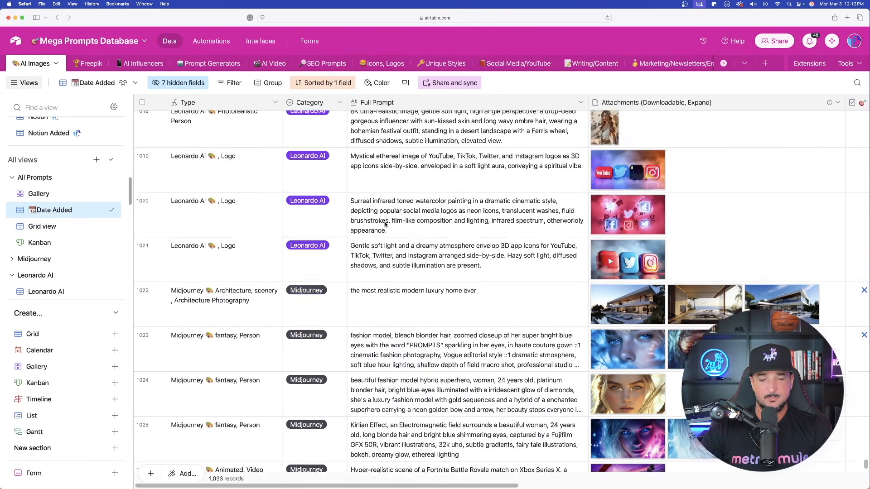
scroll(544, 221, down, 10)
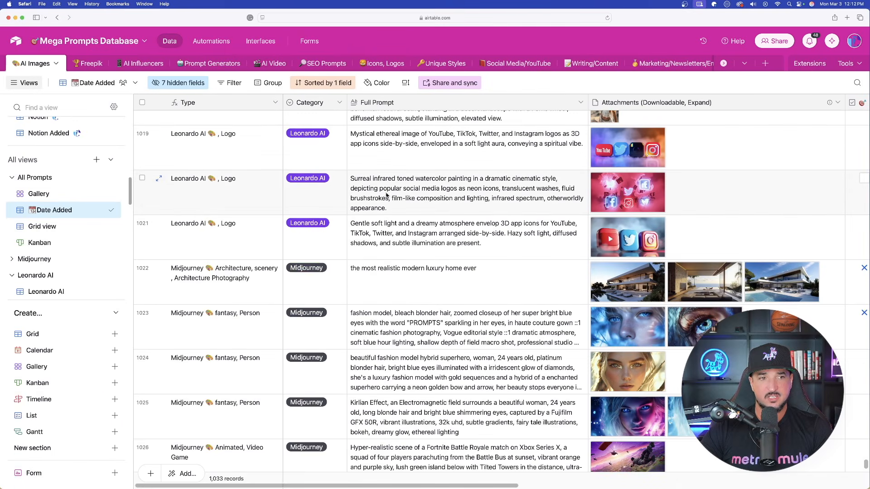
scroll(401, 190, right, 3)
scroll(405, 200, up, 5)
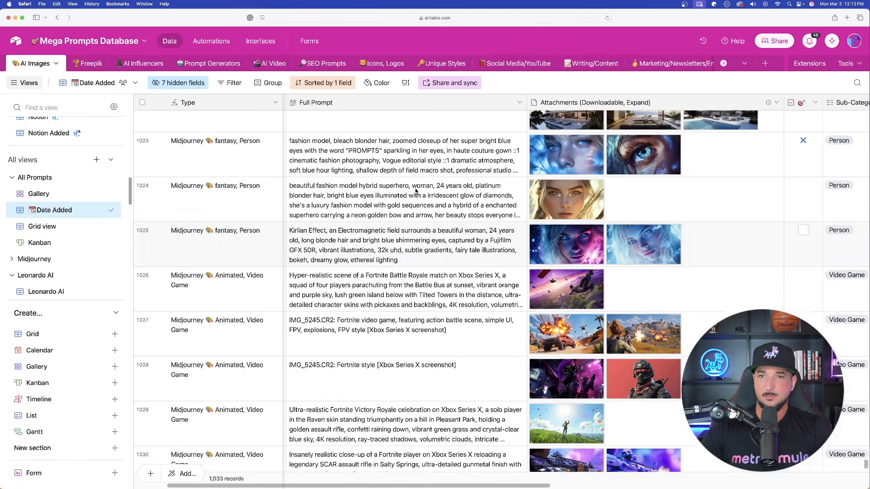
scroll(569, 208, left, 3)
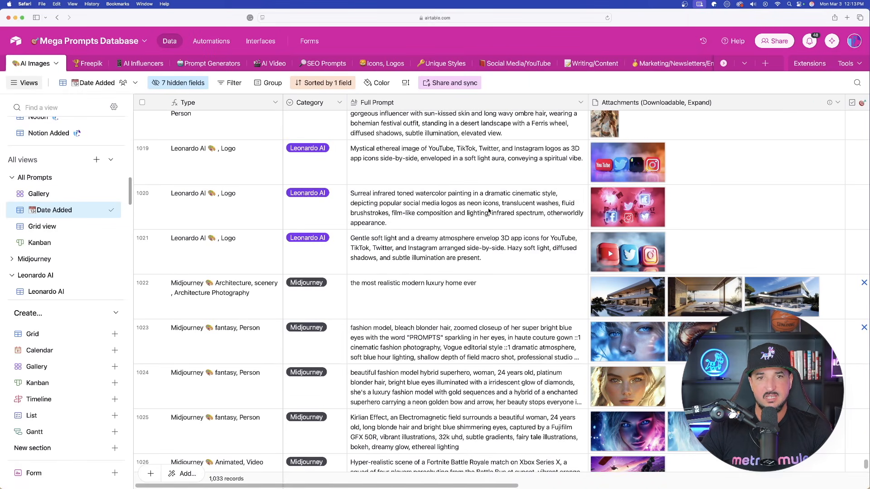
scroll(438, 195, down, 3)
scroll(435, 172, up, 15)
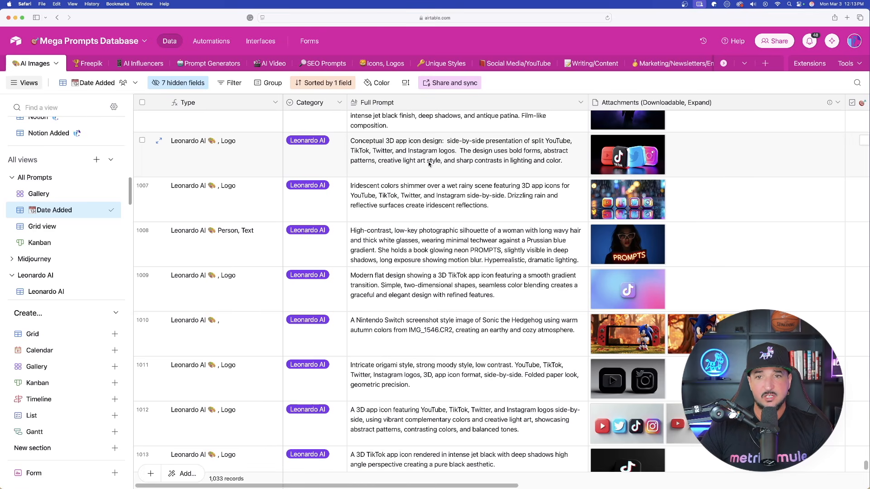
scroll(430, 158, up, 1)
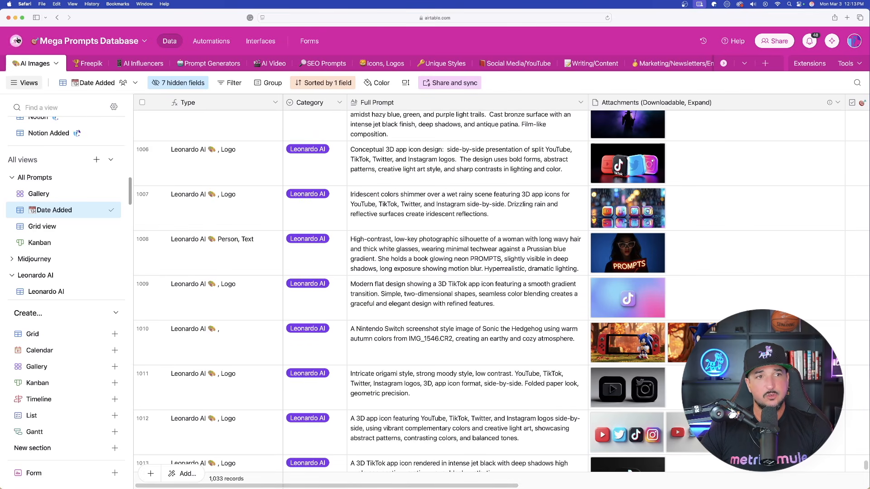
Close the extensions panel on the shared Mega Prompts Database view
click(16, 40)
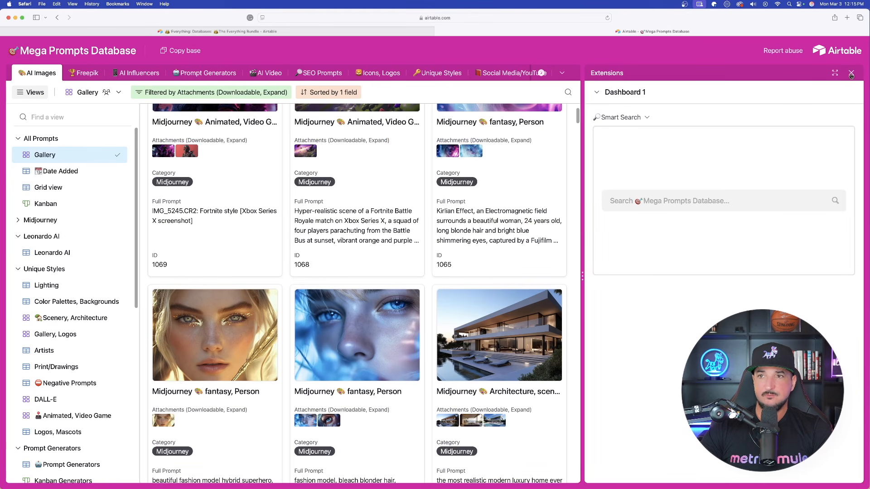
click(851, 74)
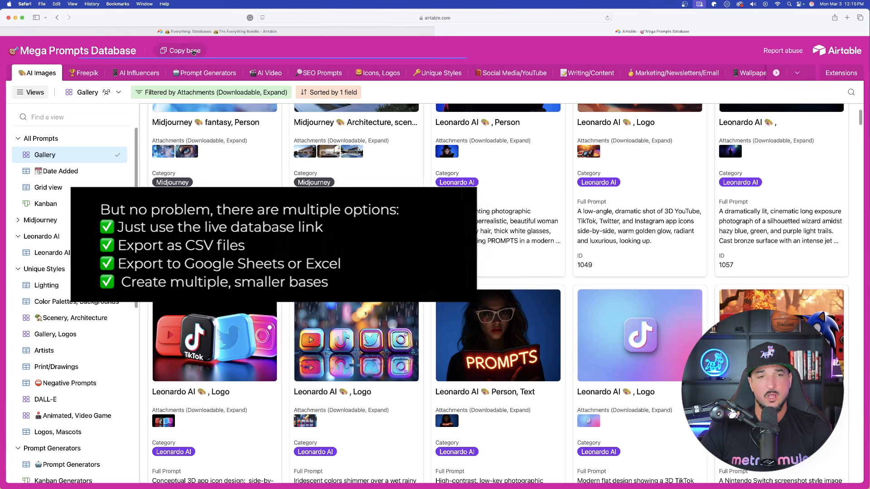
Go back to the workspace home and open the ChatGPT, AI Prompts Pro base
click(200, 32)
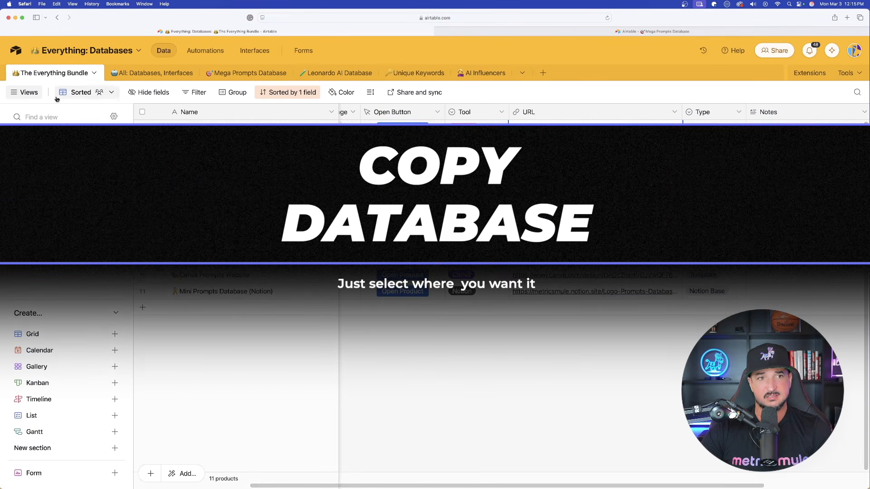
click(16, 53)
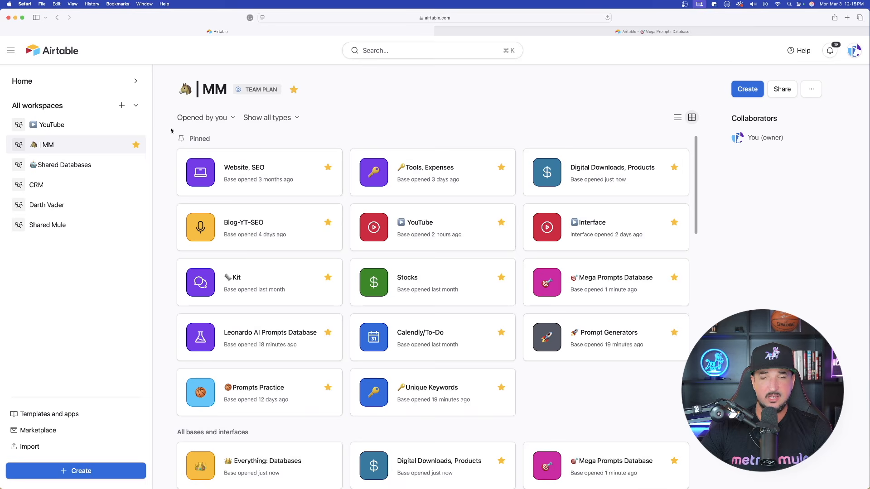
scroll(433, 281, down, 10)
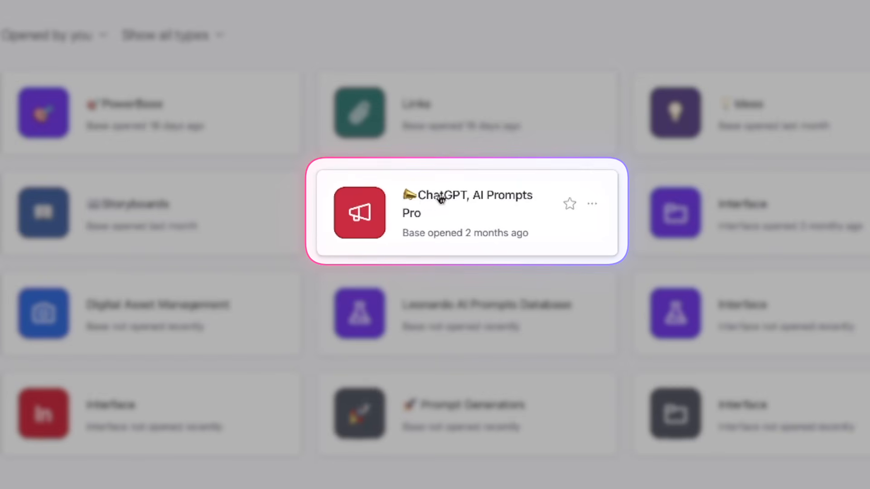
click(441, 199)
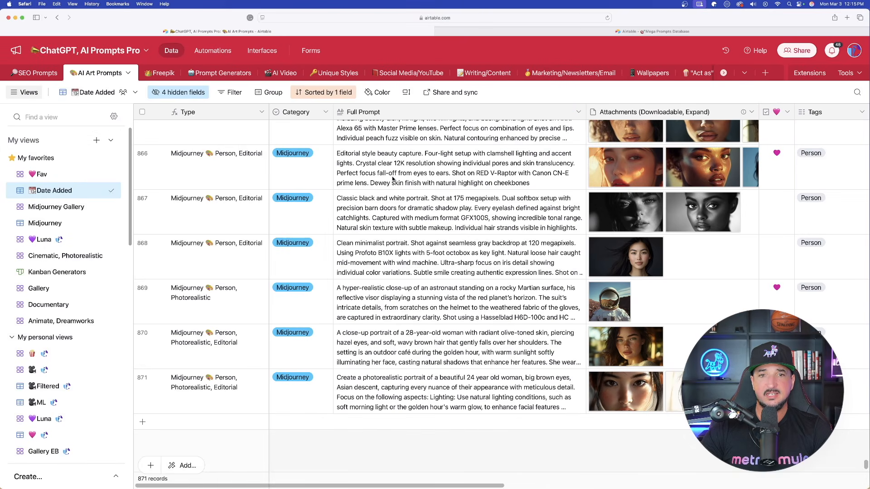
Scroll the AI Art Prompts grid and open the Midjourney Gallery view
scroll(392, 179, up, 20)
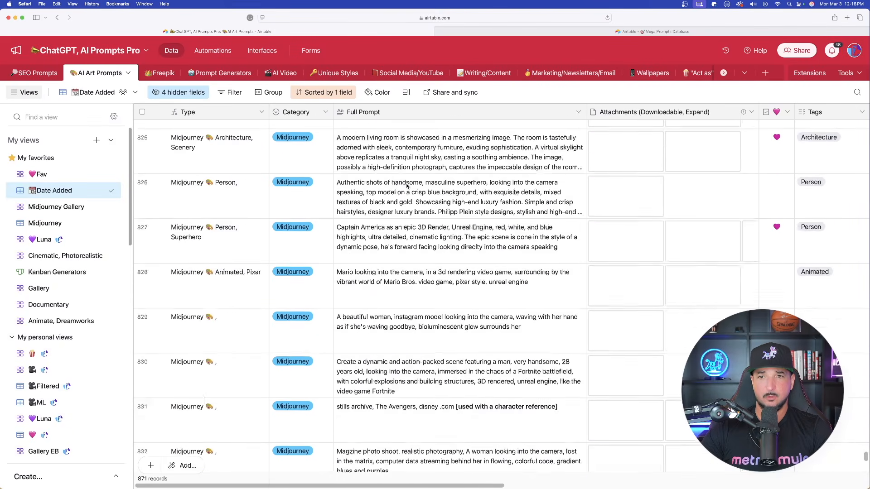
scroll(407, 184, up, 20)
click(56, 206)
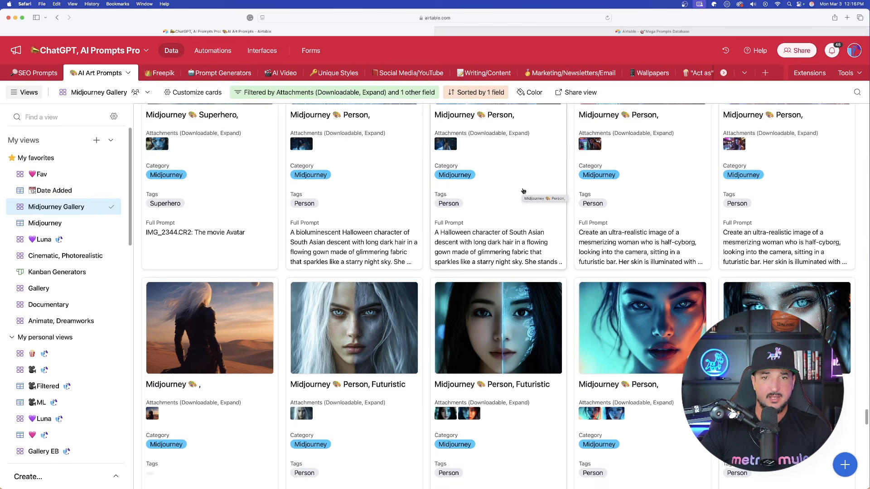
Go back to the workspace home and open the Mega Prompts Database base
scroll(552, 197, up, 1)
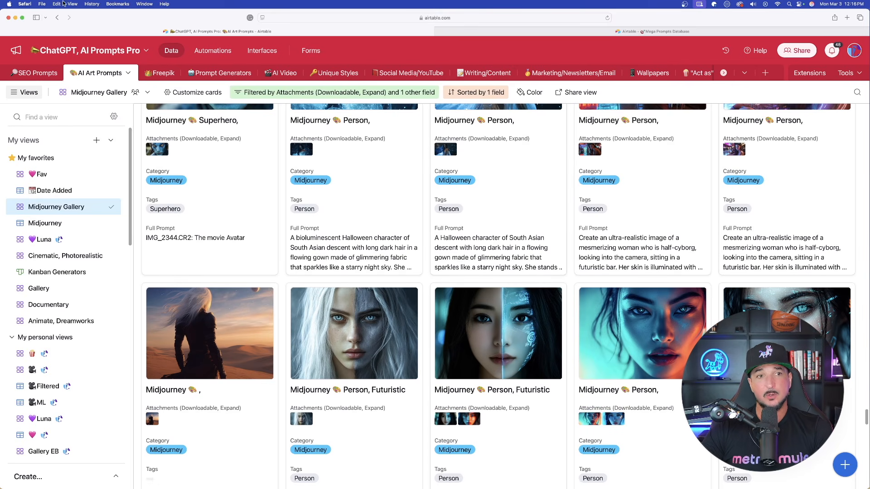
click(25, 52)
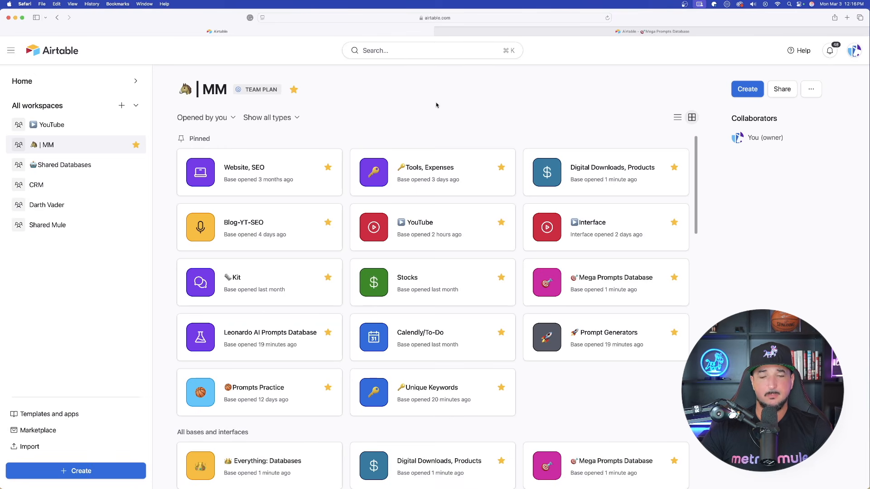
mouse_move(675, 280)
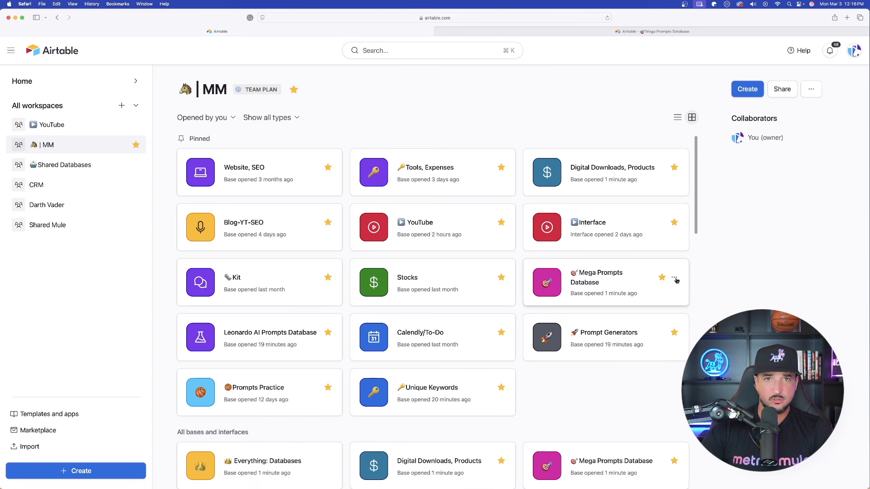
click(674, 277)
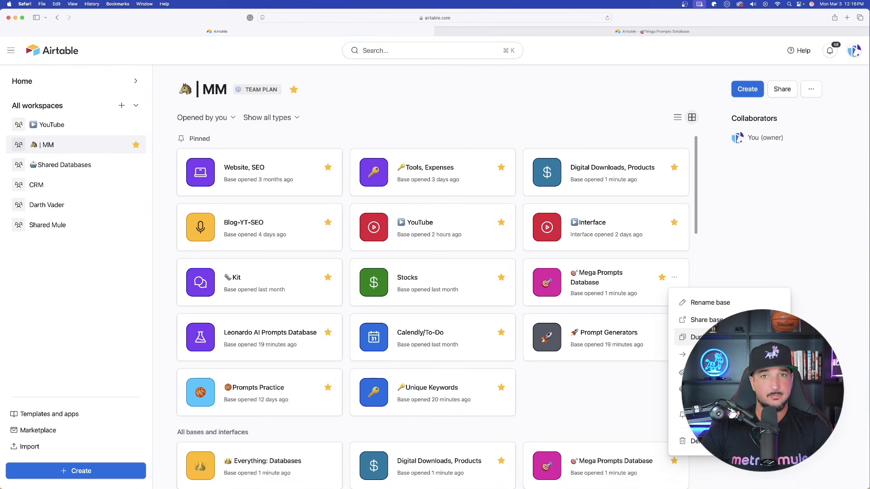
click(617, 278)
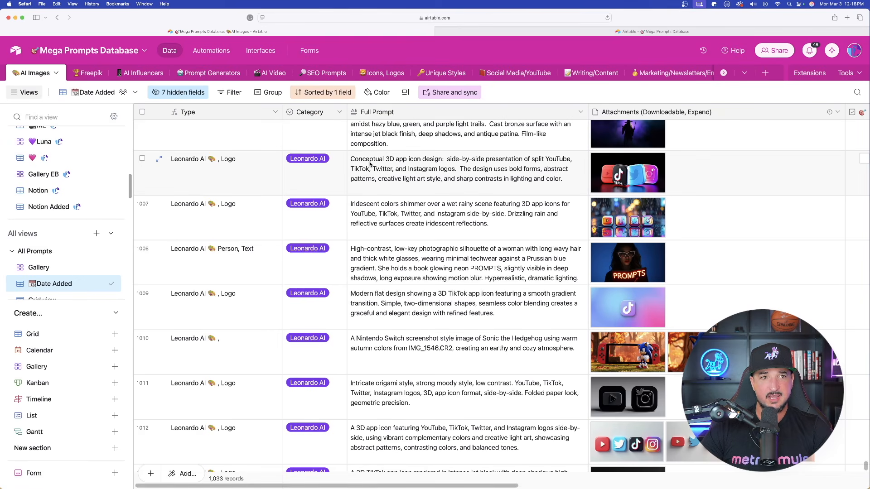
Switch to the Freepik table and open its table menu to view the import data options
click(93, 73)
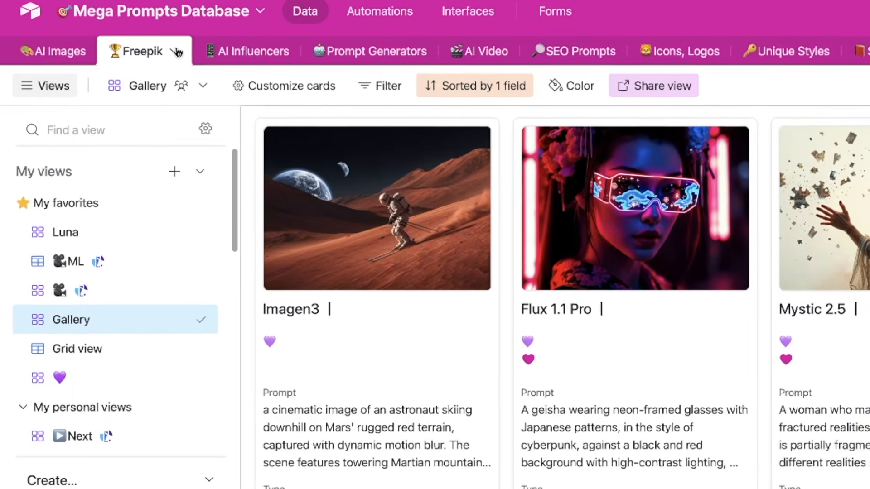
click(96, 72)
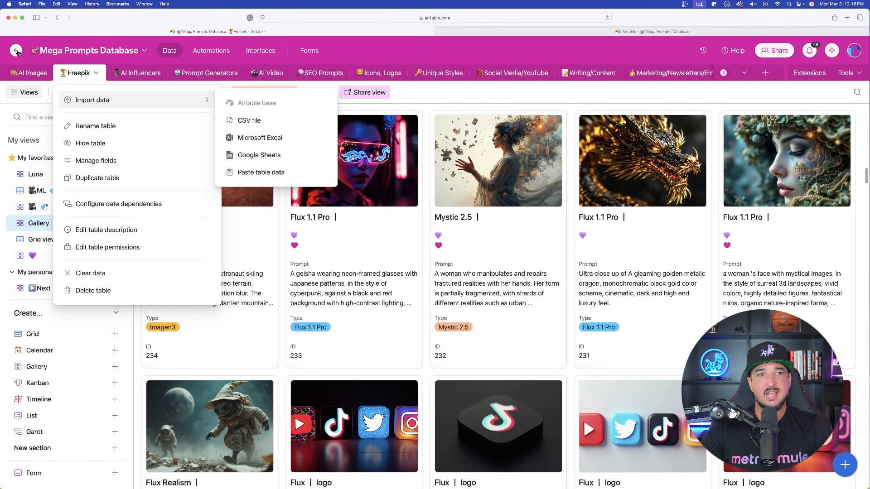
Return to the workspace home, open the AI Influencers base and switch to its Grid view
click(17, 51)
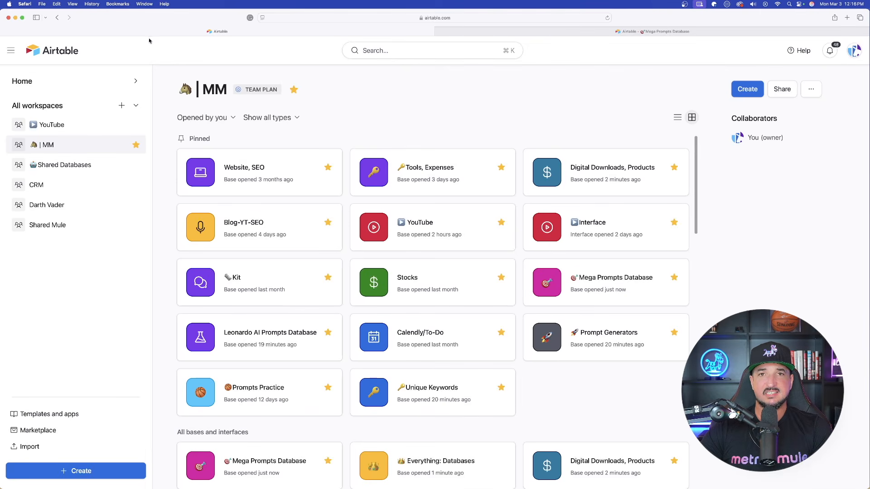
click(589, 283)
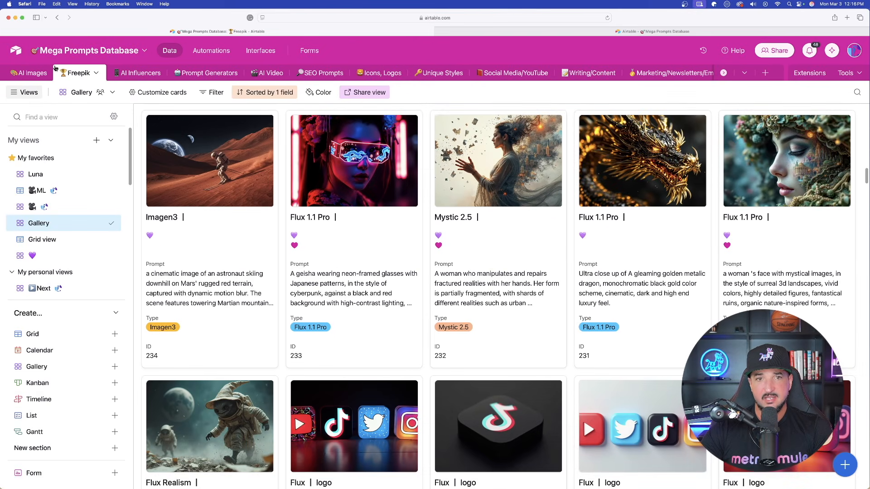
click(16, 50)
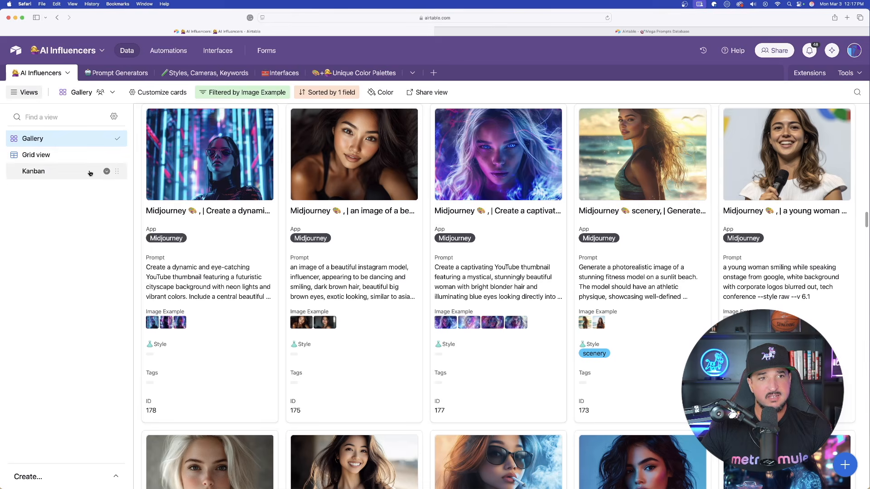
click(57, 155)
Browse the Prompt Generators and Styles, Cameras, Keywords tables of the AI Influencers base
scroll(471, 250, up, 10)
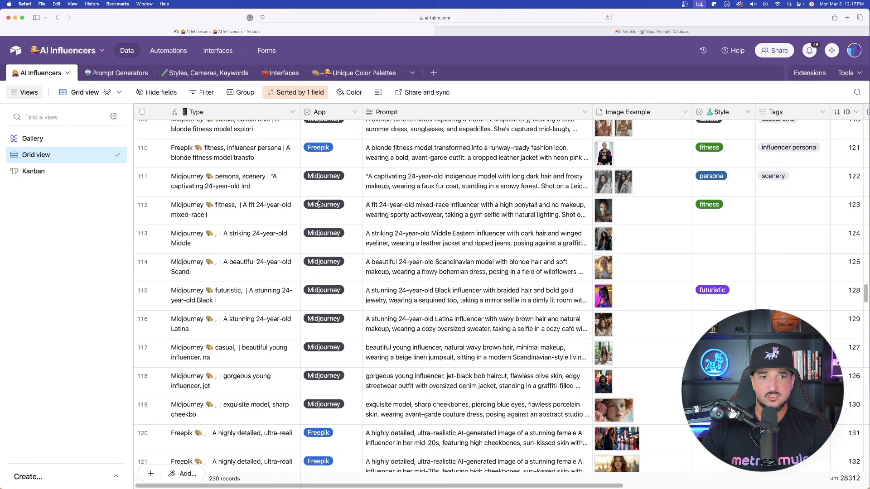
scroll(471, 250, up, 5)
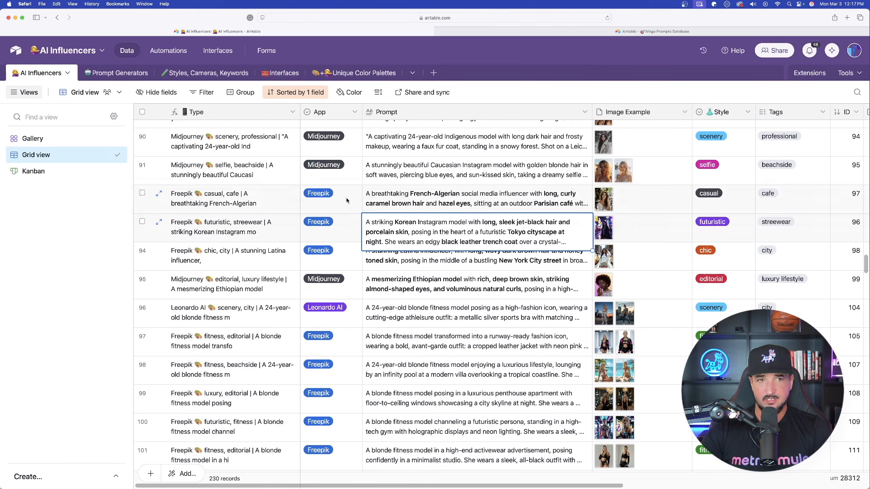
click(116, 73)
scroll(315, 229, up, 10)
scroll(319, 278, down, 2)
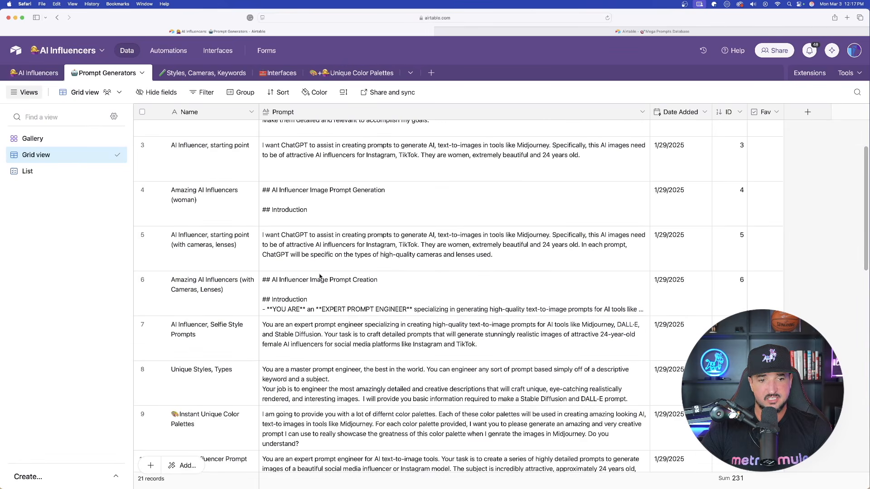
scroll(353, 235, up, 3)
click(211, 73)
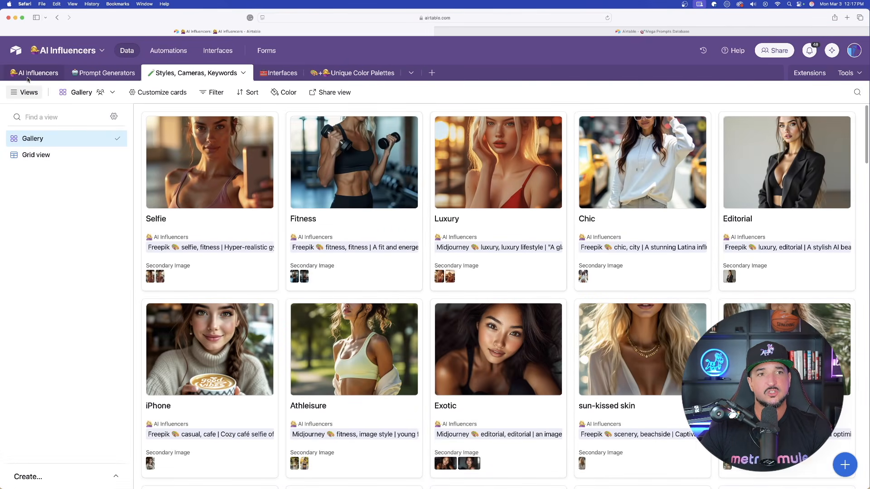
click(34, 74)
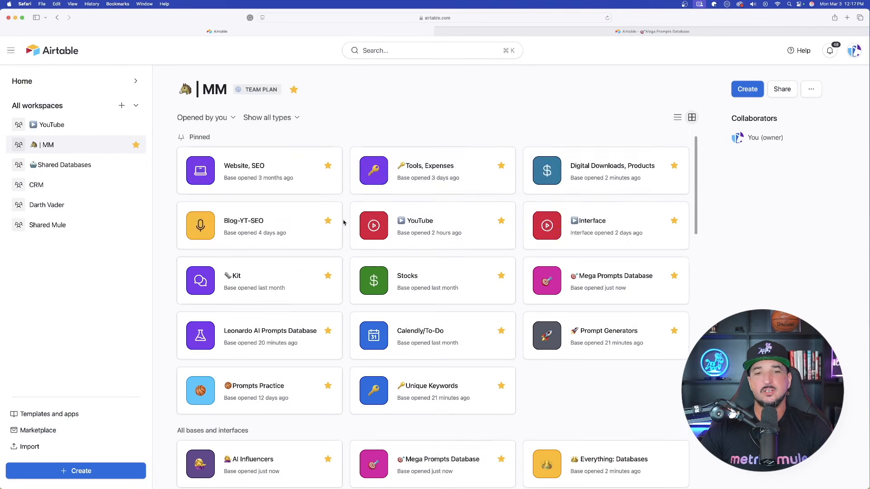
Create a new base from scratch in the MM workspace and close the Getting started panel
scroll(344, 222, down, 3)
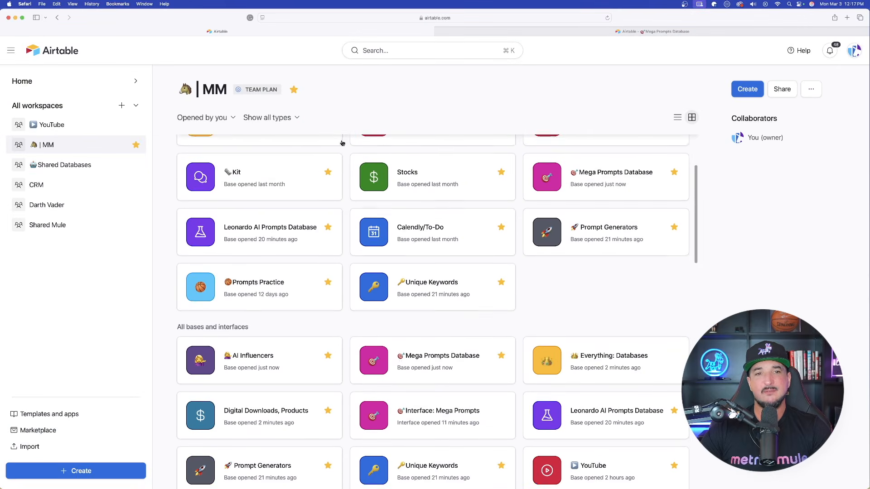
scroll(358, 227, up, 3)
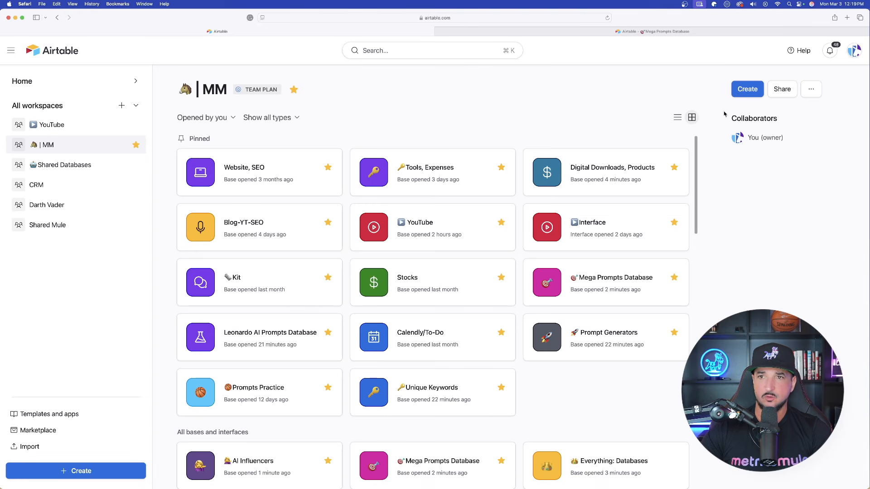
click(751, 96)
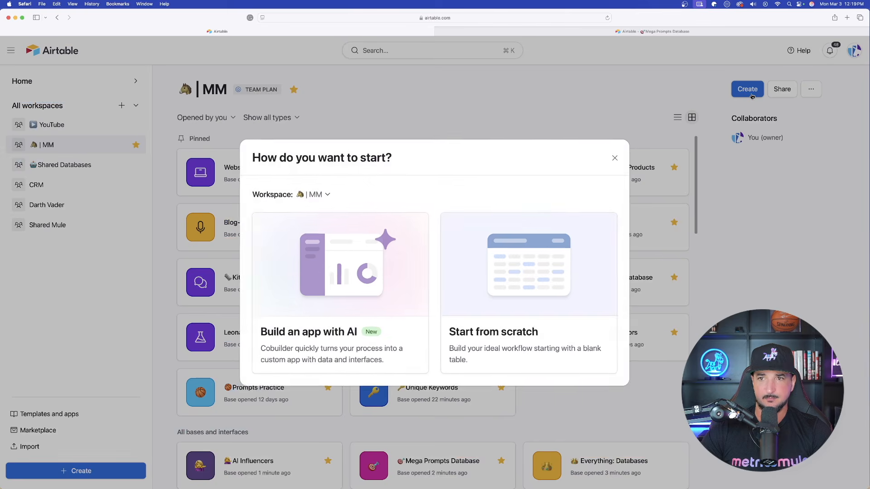
click(526, 280)
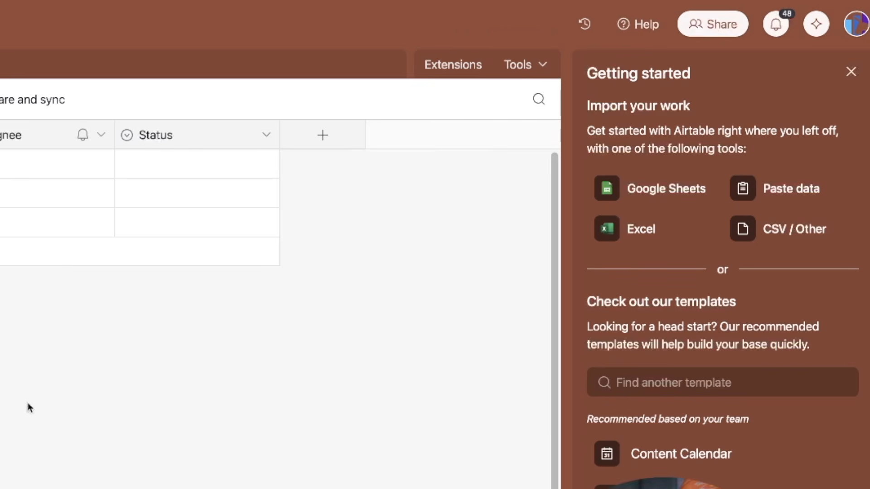
click(850, 72)
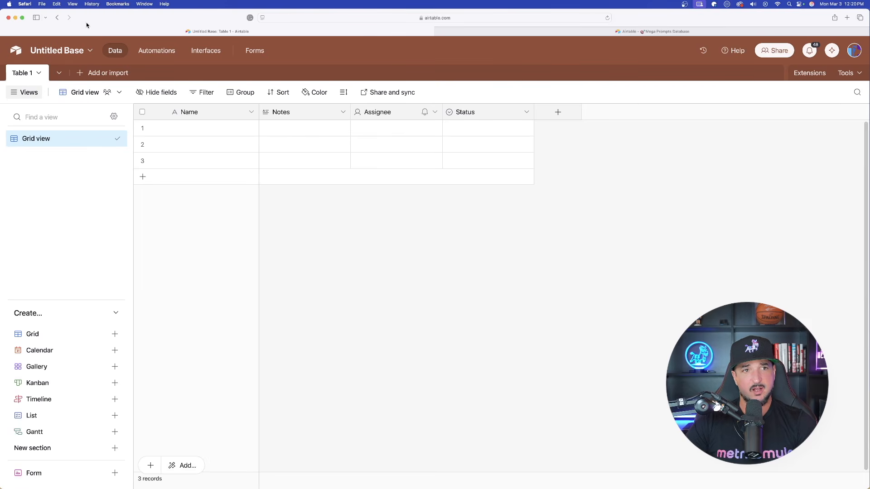
Go back to the workspace home and open the new Untitled Base
click(19, 50)
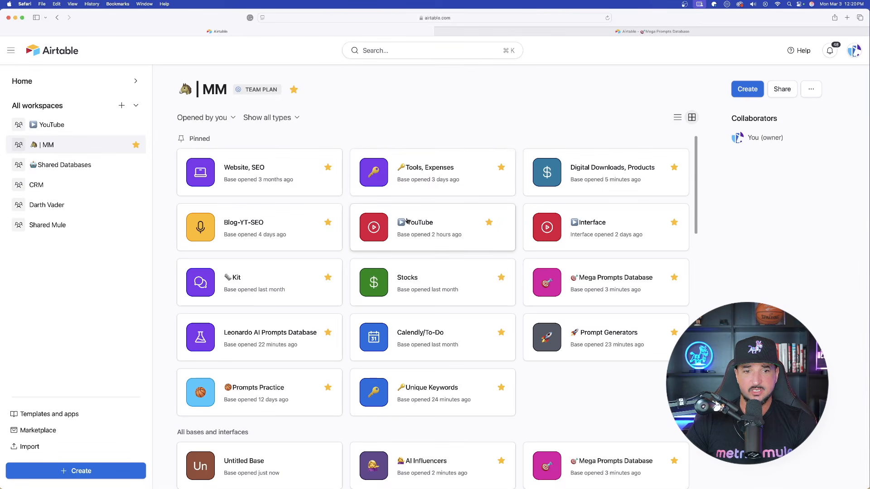
scroll(216, 266, down, 5)
scroll(217, 265, up, 2)
scroll(240, 267, up, 3)
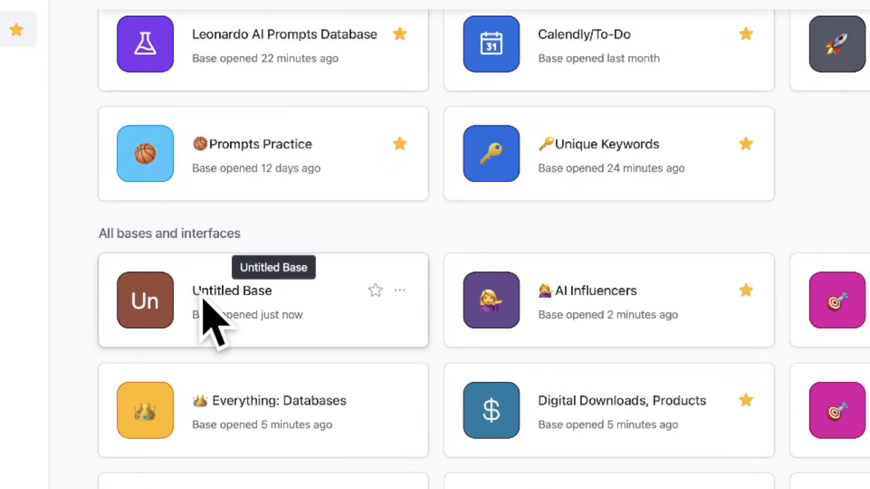
click(220, 293)
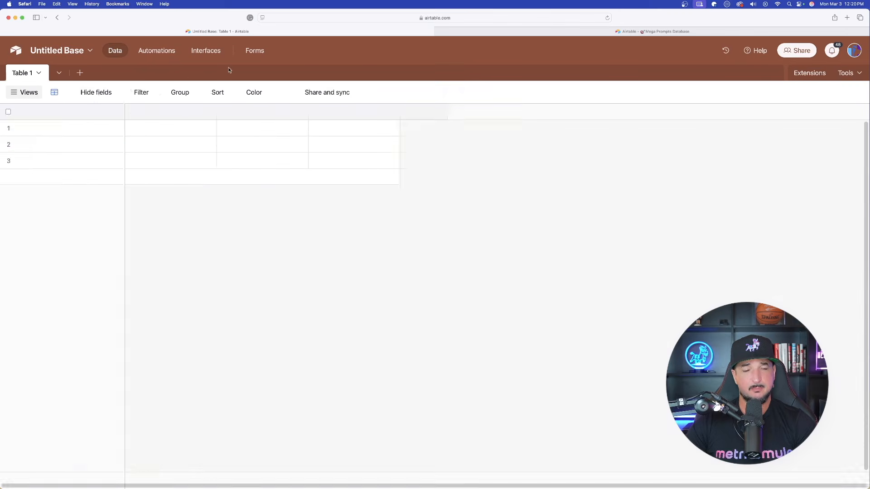
Rename the base to Practice
click(87, 52)
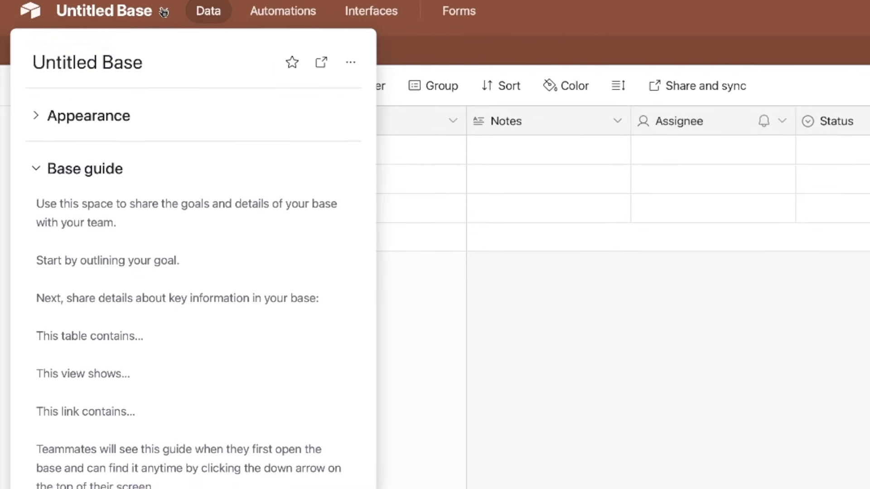
click(68, 82)
triple_click(125, 68)
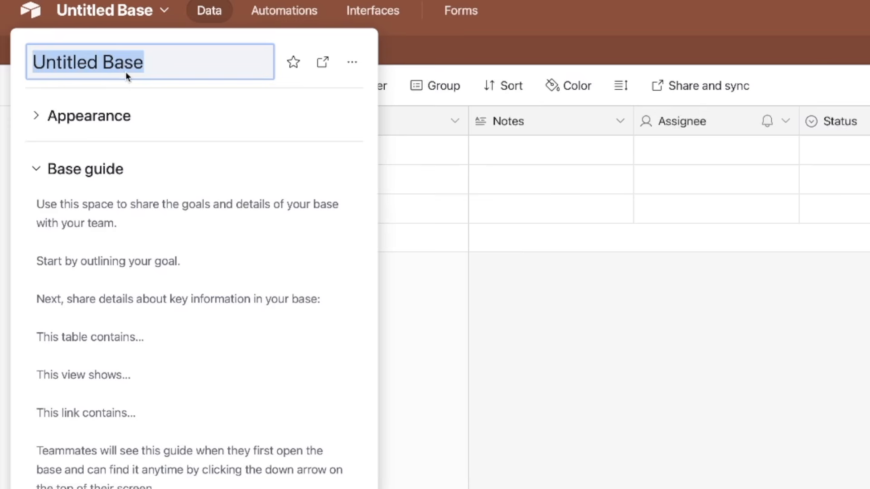
text(Practice)
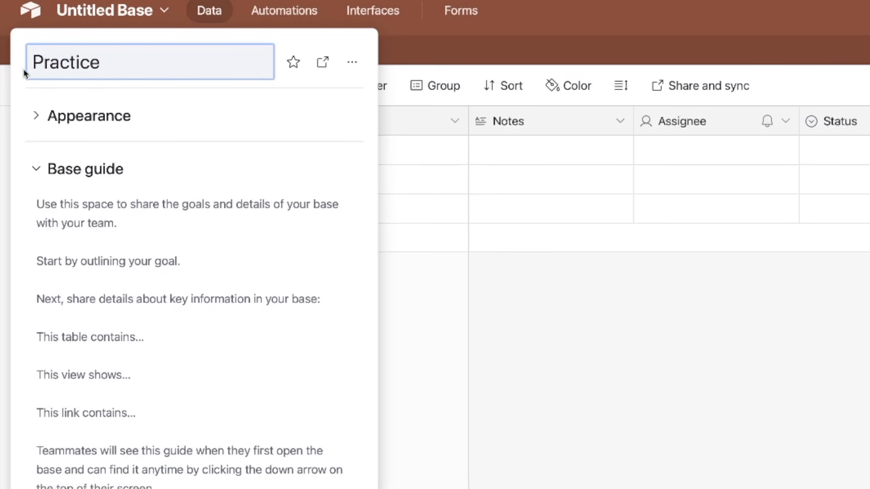
key(Return)
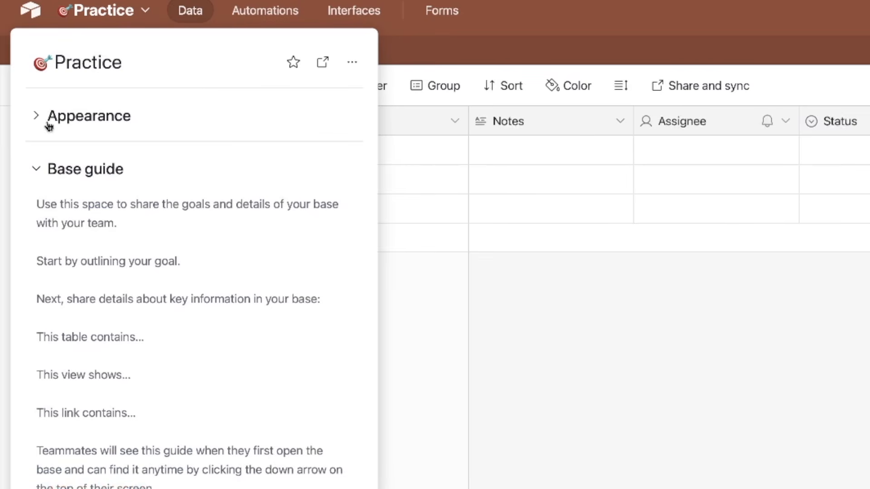
Choose a new color for the Practice base in its Appearance settings
click(38, 118)
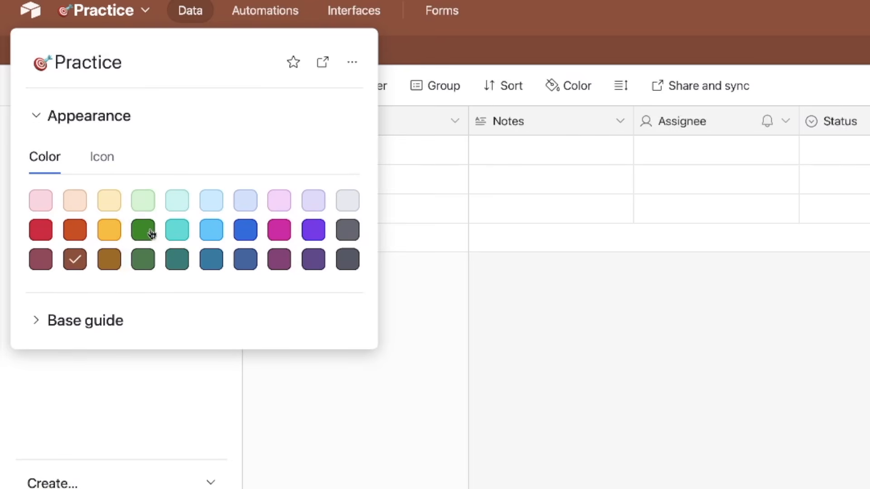
click(170, 255)
click(392, 317)
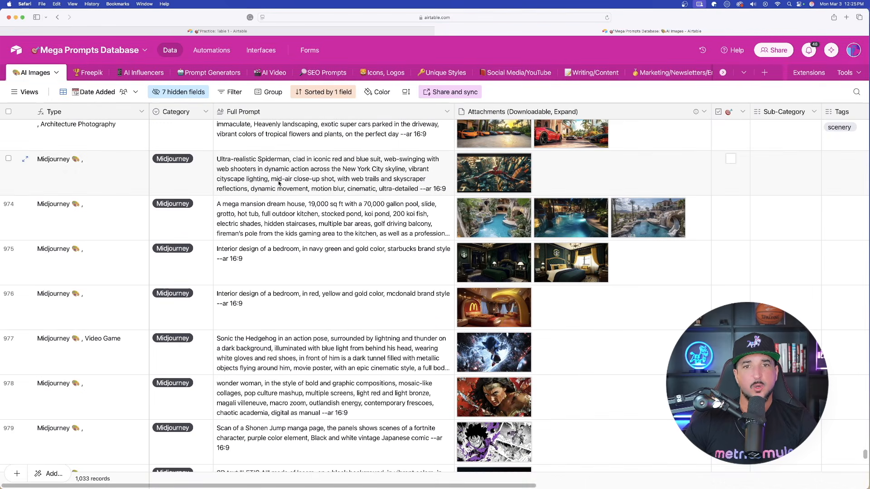
Inspect the formula of the Type field in the AI Images table
scroll(330, 221, up, 6)
scroll(272, 182, up, 1)
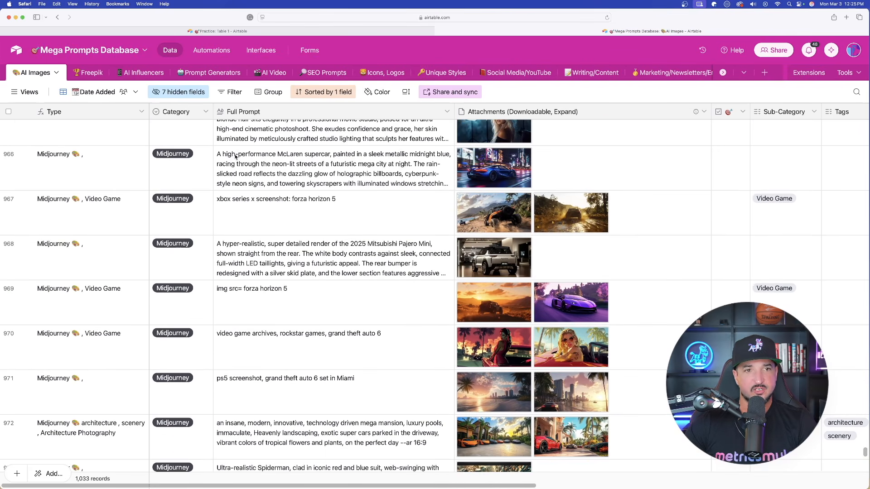
click(98, 115)
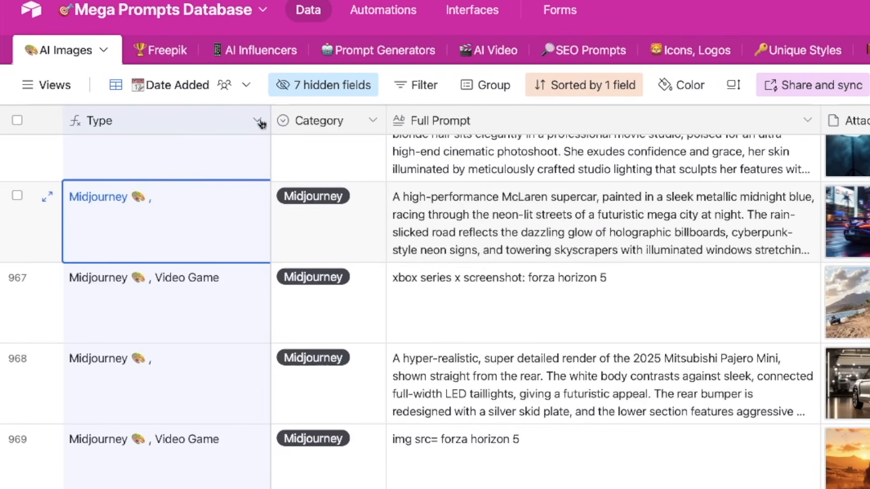
click(142, 113)
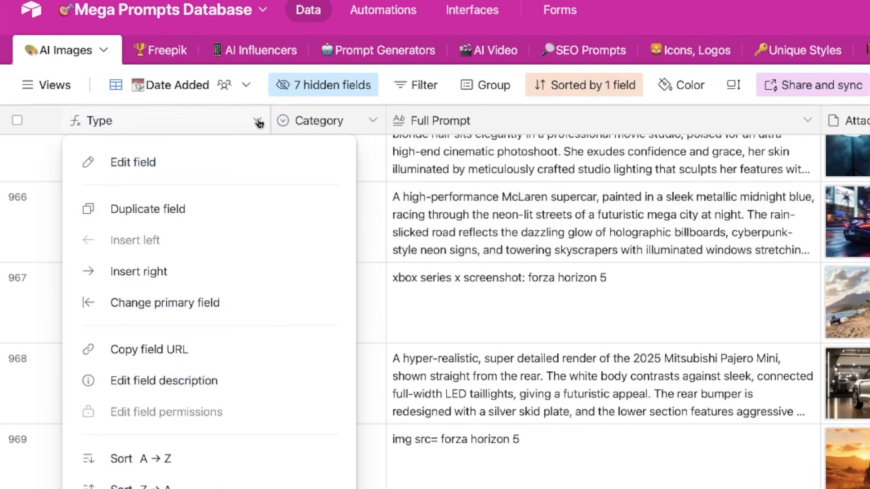
click(154, 167)
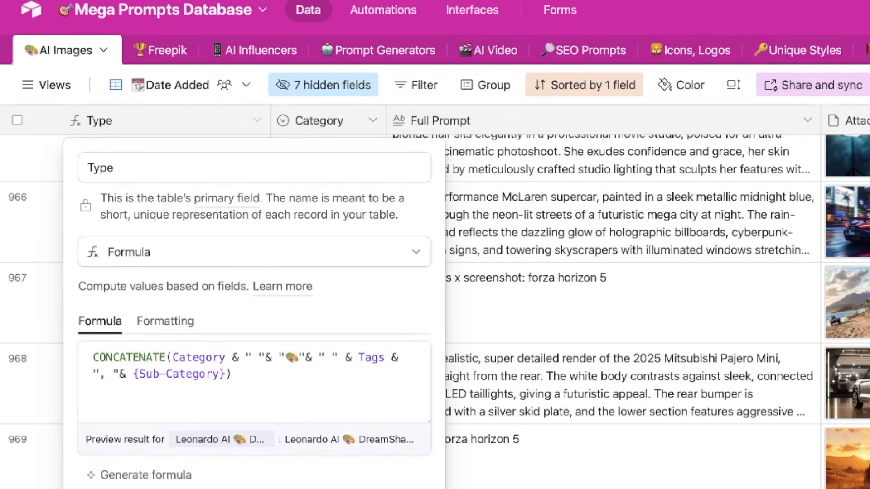
click(530, 139)
Scroll through the AI Images records and columns
scroll(463, 218, up, 11)
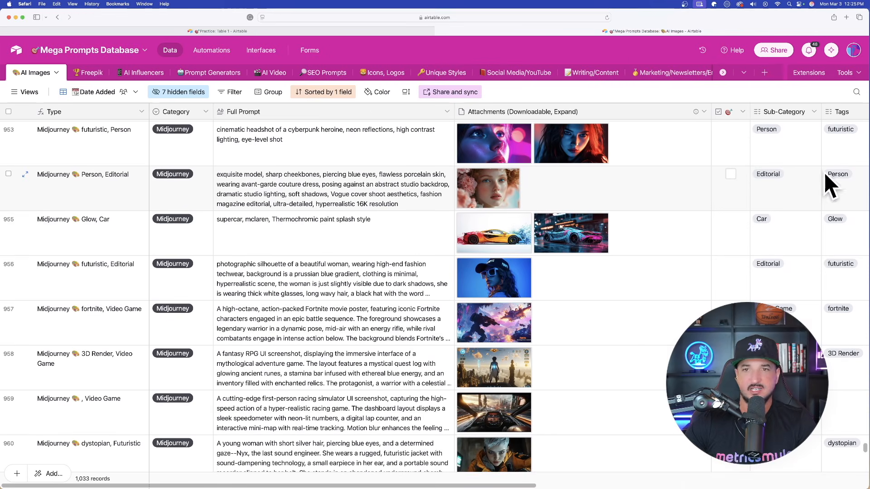
scroll(743, 173, right, 8)
scroll(738, 173, left, 8)
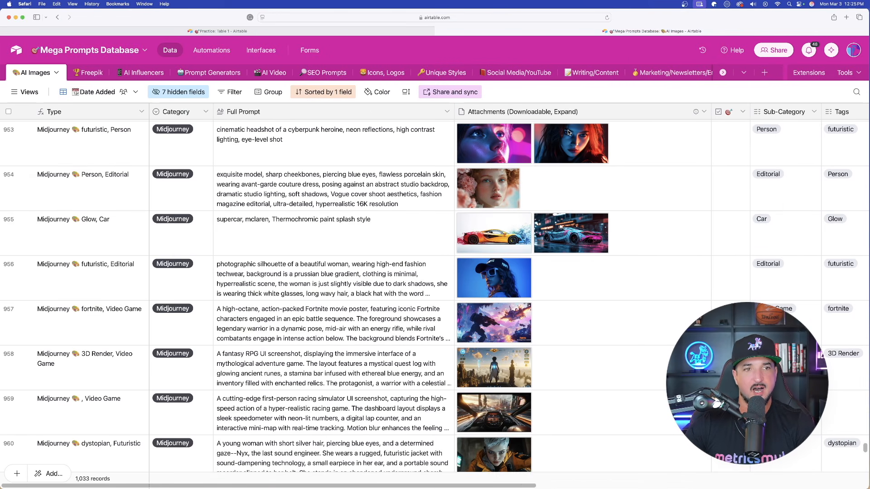
Inspect the options of the Category single-select field in the AI Images table without saving changes
scroll(411, 176, up, 2)
scroll(412, 176, right, 3)
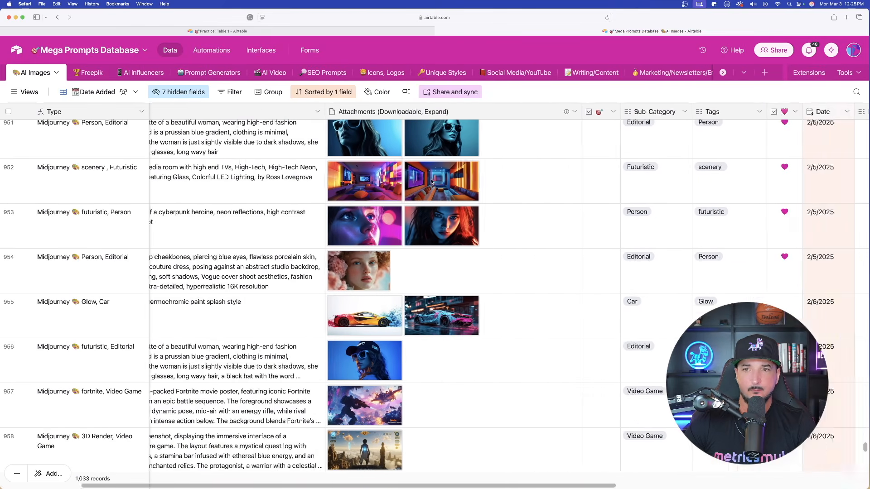
scroll(426, 179, left, 3)
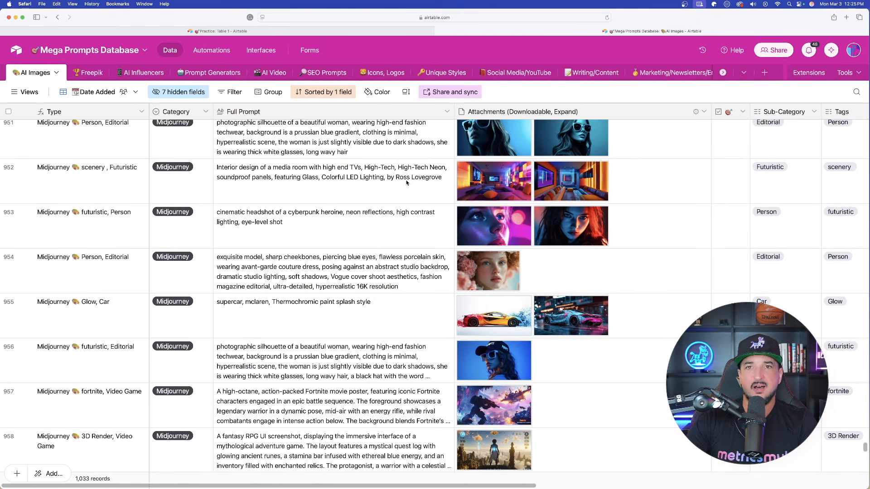
scroll(406, 183, up, 3)
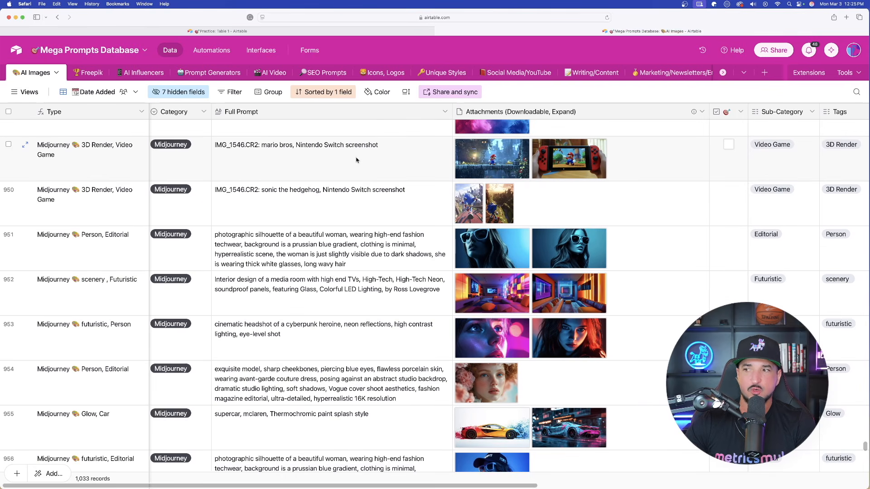
scroll(383, 165, up, 9)
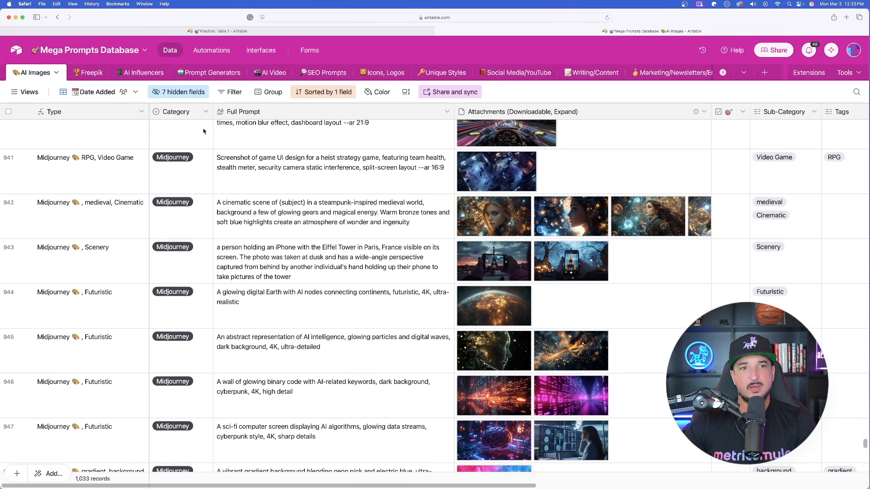
click(186, 113)
double_click(207, 114)
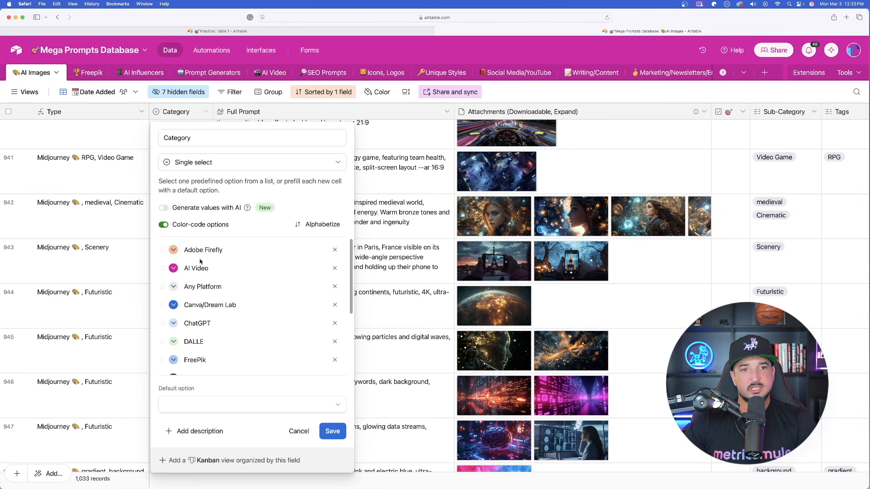
scroll(233, 305, down, 5)
scroll(217, 295, up, 5)
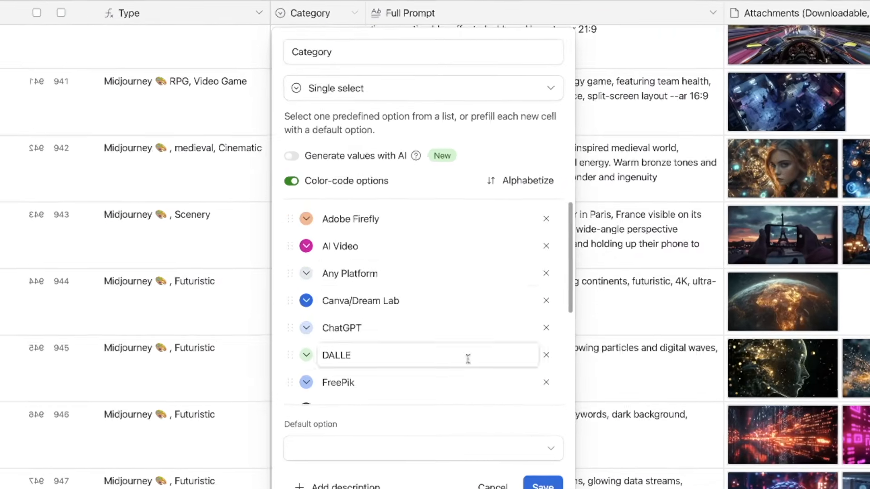
scroll(390, 330, down, 5)
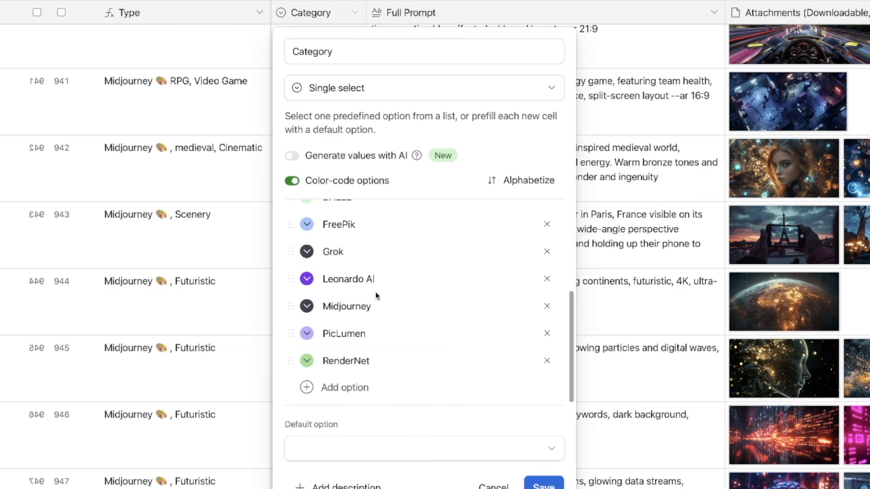
click(494, 484)
click(577, 102)
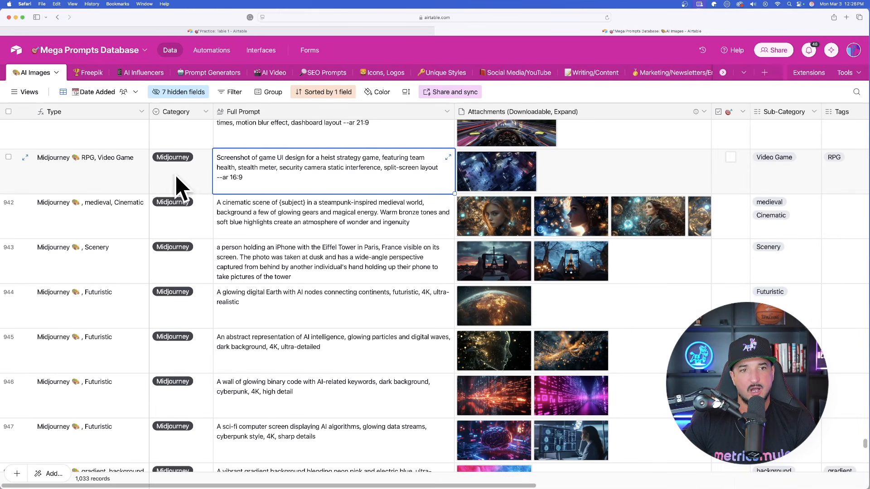
Expand the 3D Render, Video Game record to read its full prompt and attachment, then close it
click(177, 177)
click(329, 187)
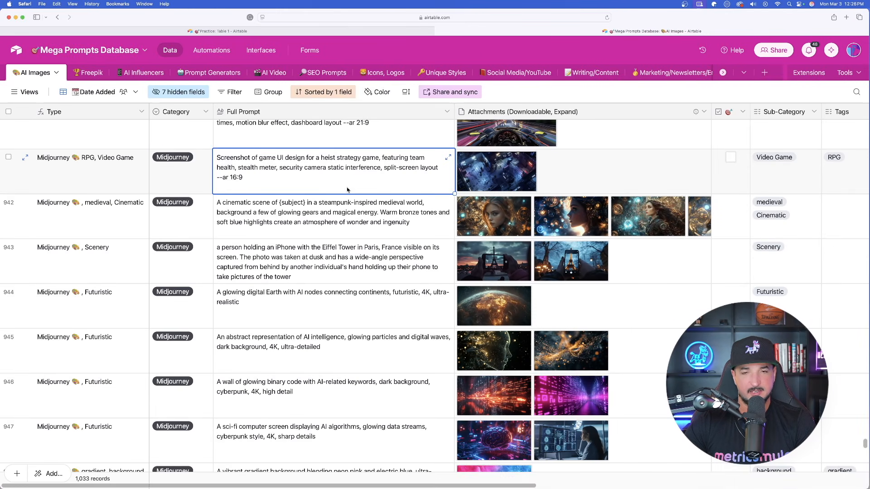
scroll(276, 178, down, 10)
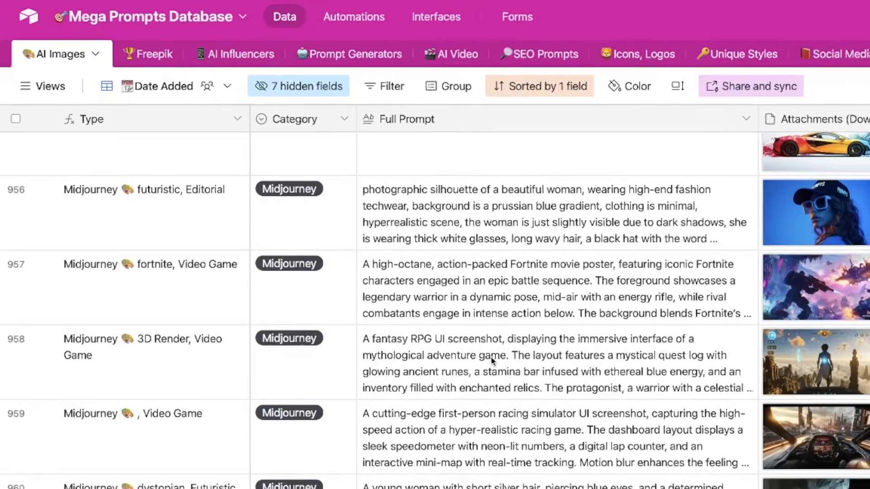
click(492, 358)
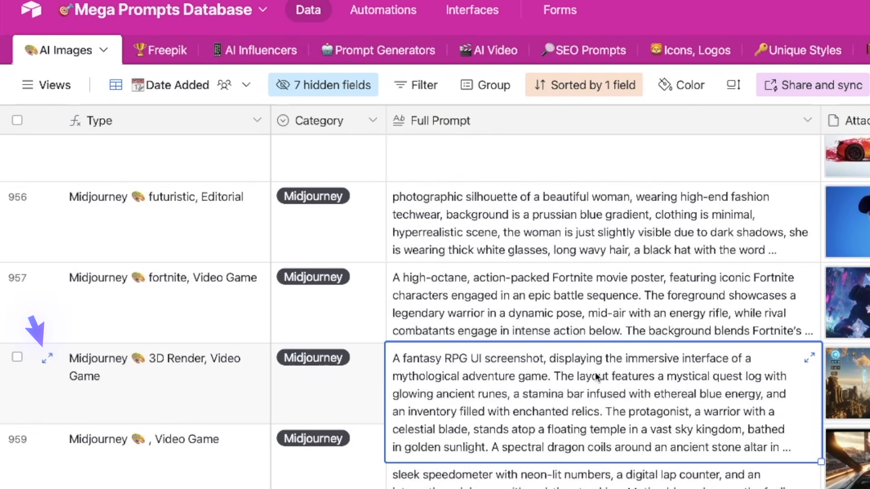
click(465, 281)
click(462, 387)
click(48, 339)
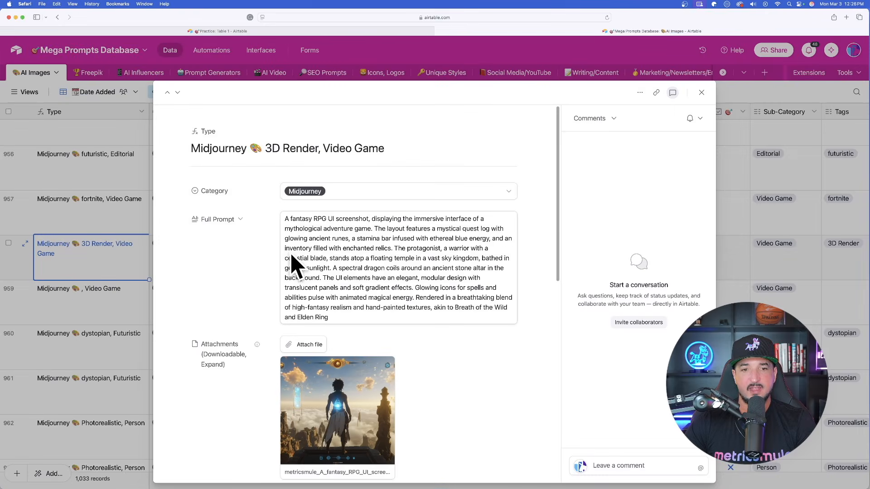
scroll(336, 262, down, 2)
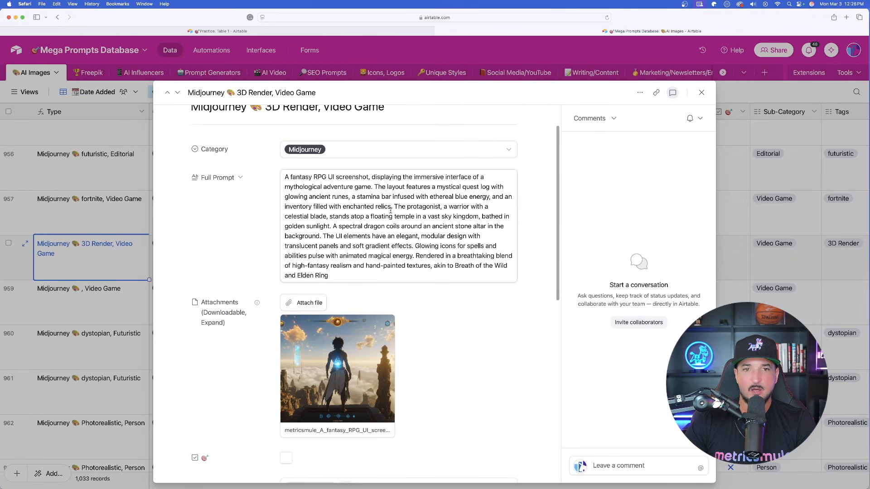
scroll(409, 218, down, 4)
click(701, 93)
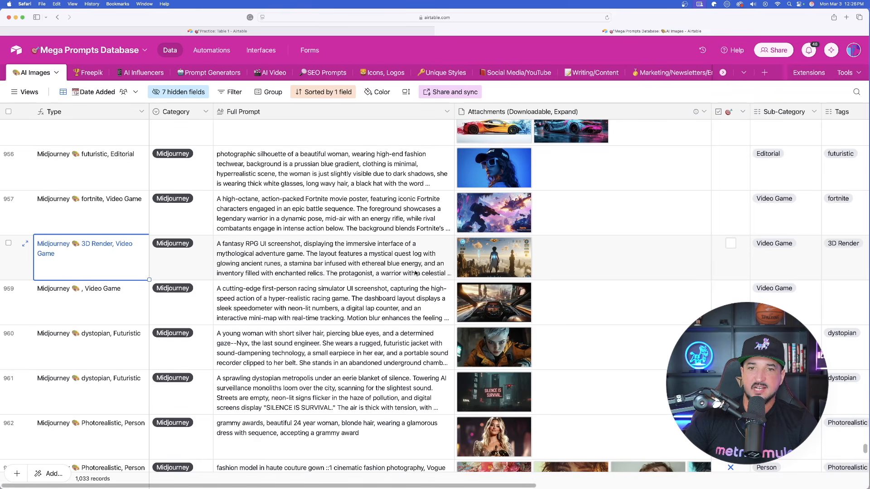
Scroll across the AI Images columns to review sub-categories, tags, favourites and dates
scroll(508, 262, right, 5)
click(528, 258)
scroll(498, 253, up, 3)
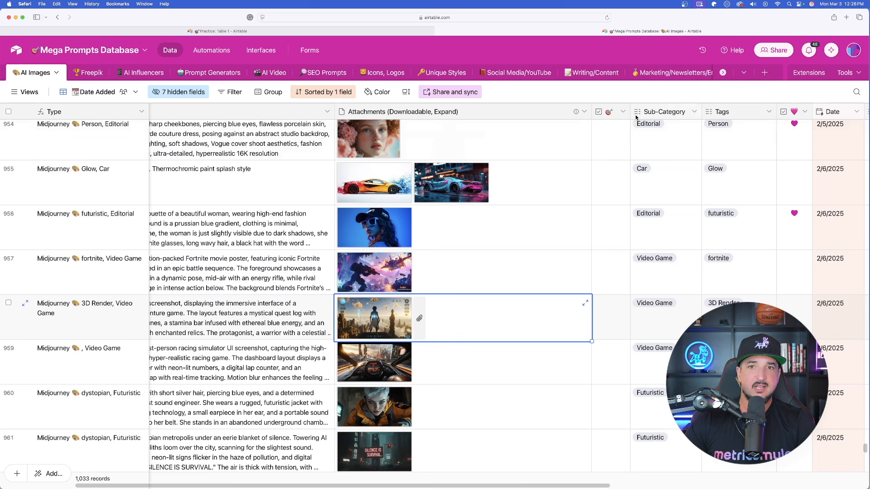
scroll(512, 331, up, 1)
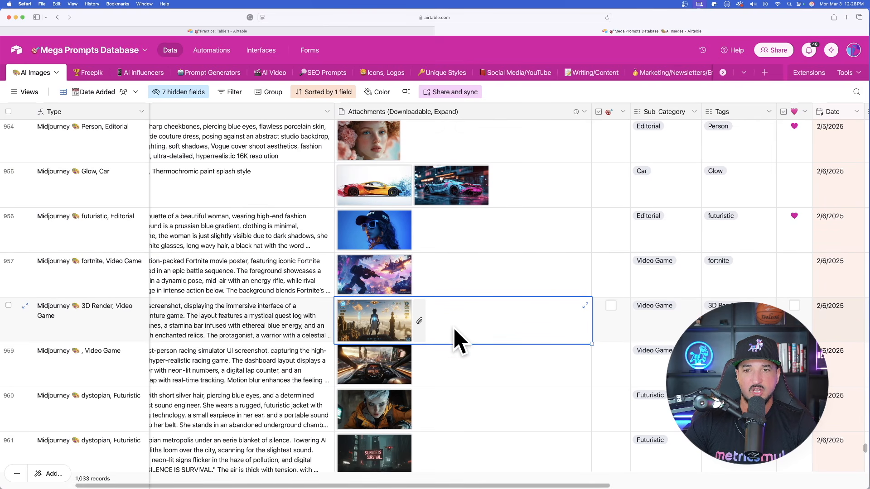
scroll(494, 330, left, 5)
click(376, 314)
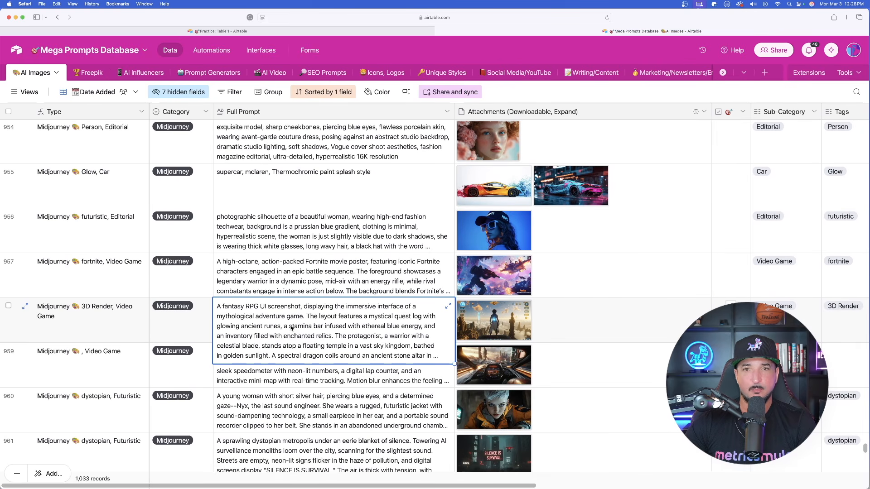
scroll(317, 272, right, 10)
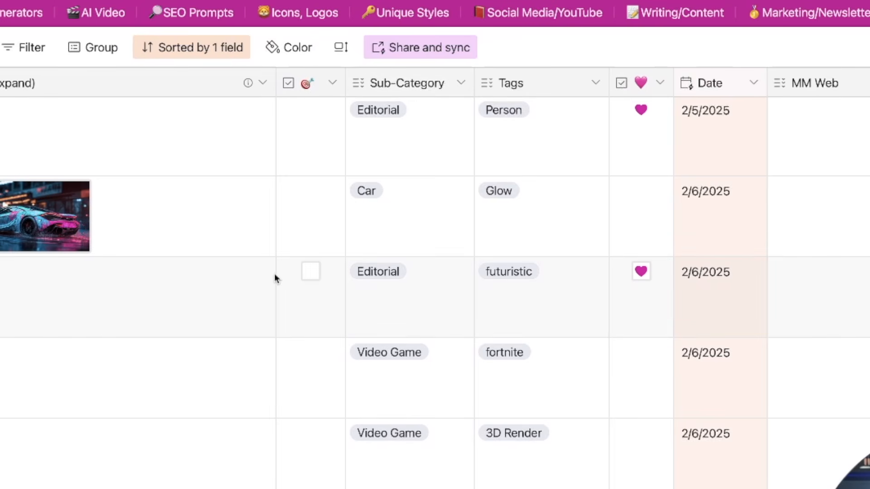
scroll(275, 278, left, 6)
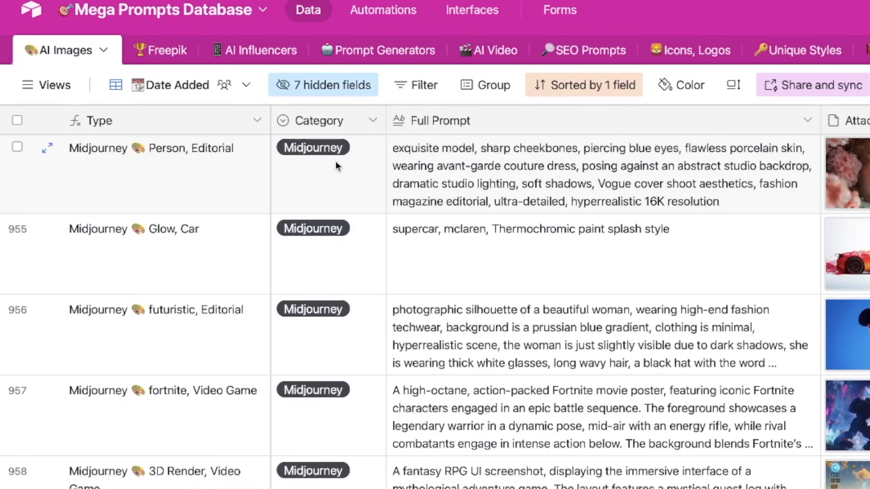
scroll(446, 217, right, 5)
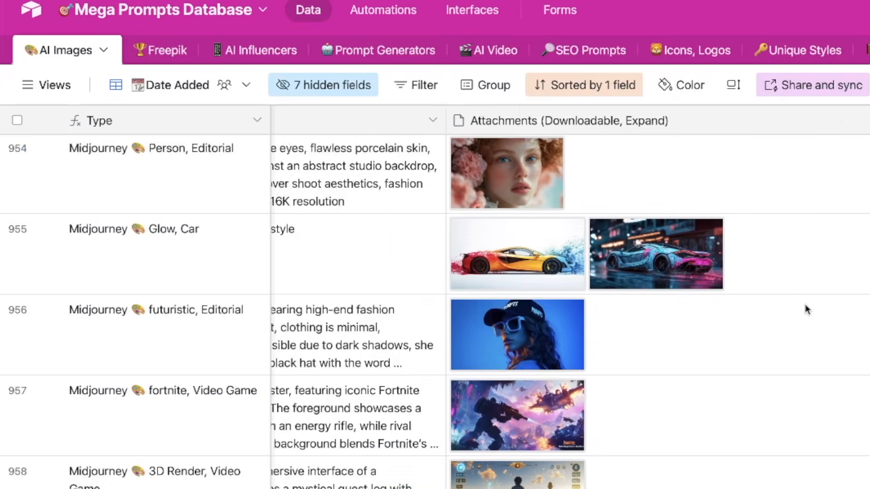
scroll(806, 310, right, 3)
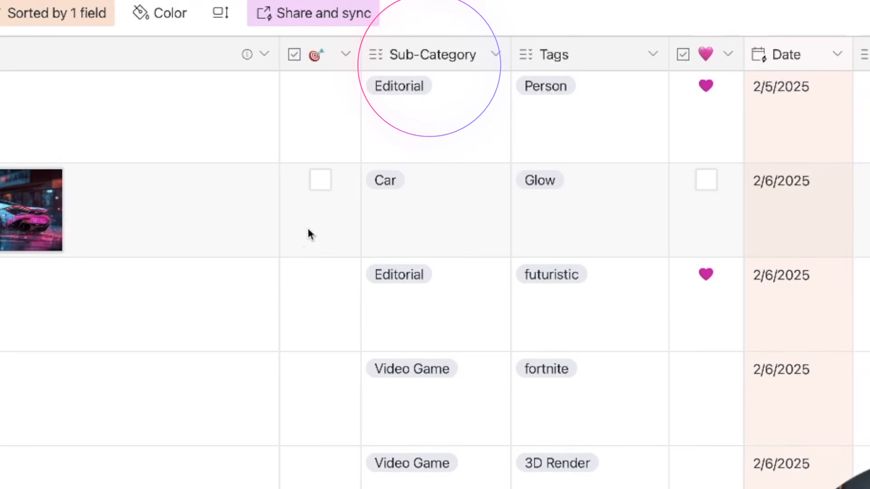
Preview the attachment image of the Person, Editorial record and close the preview
click(230, 137)
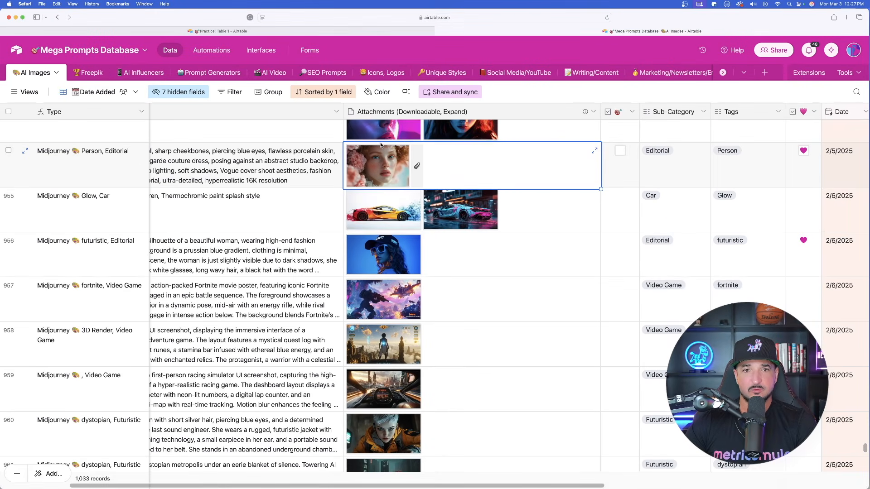
click(382, 178)
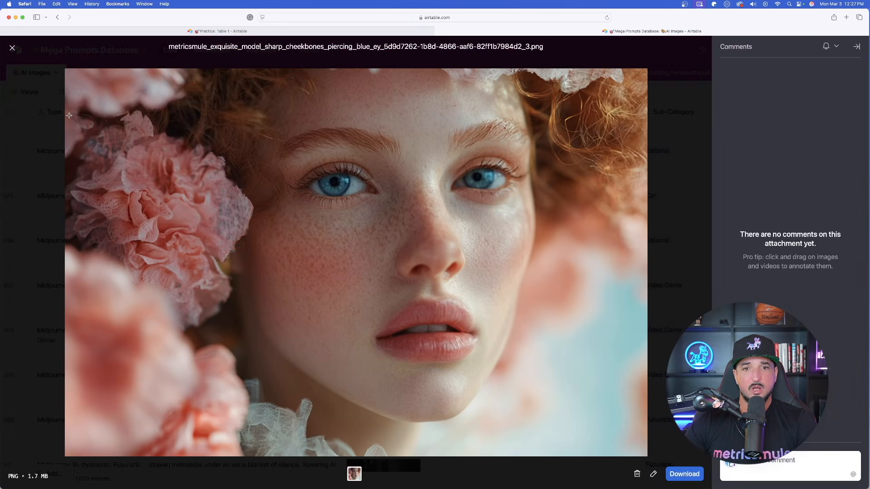
click(13, 48)
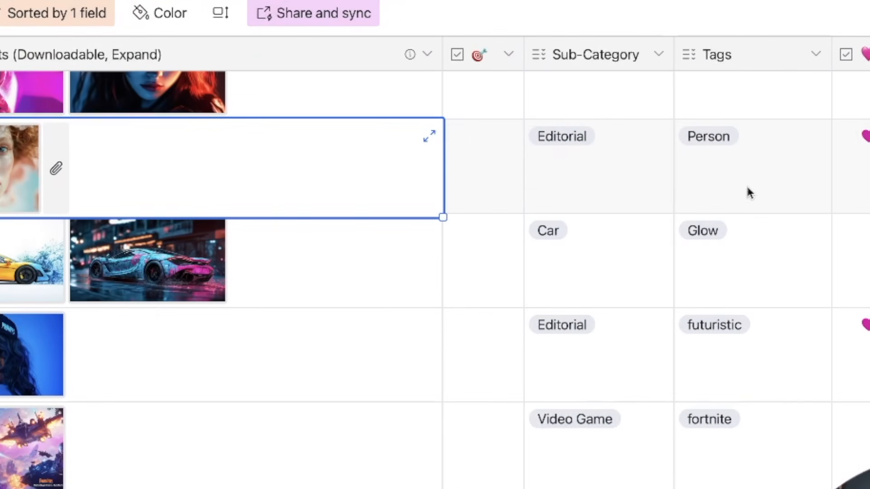
Add Photorealistic to the Sub-Category of the Person, Editorial record
click(724, 189)
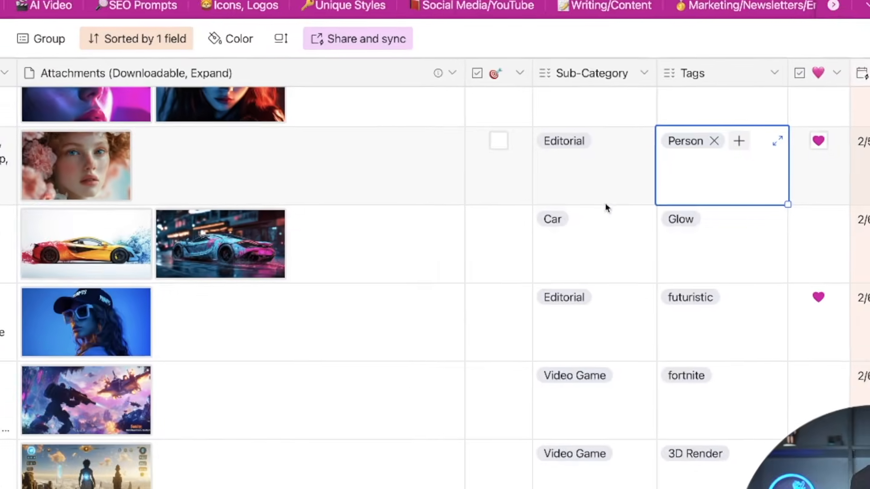
click(638, 195)
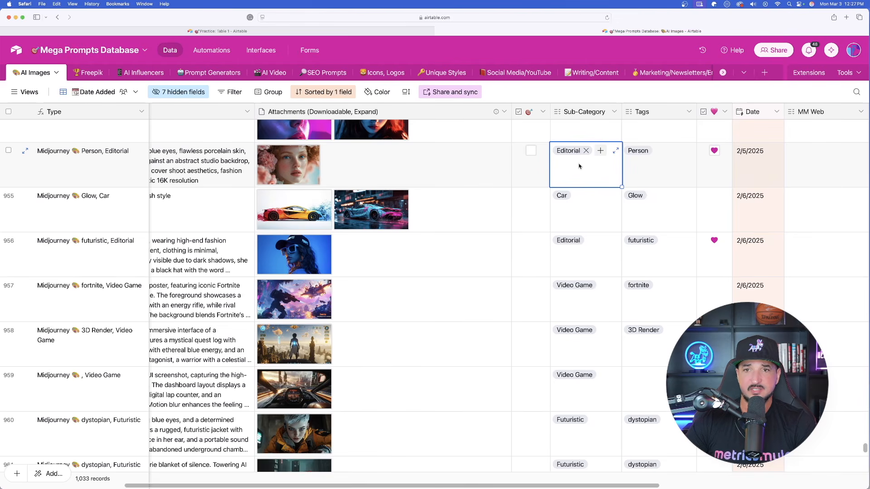
click(600, 150)
text(p)
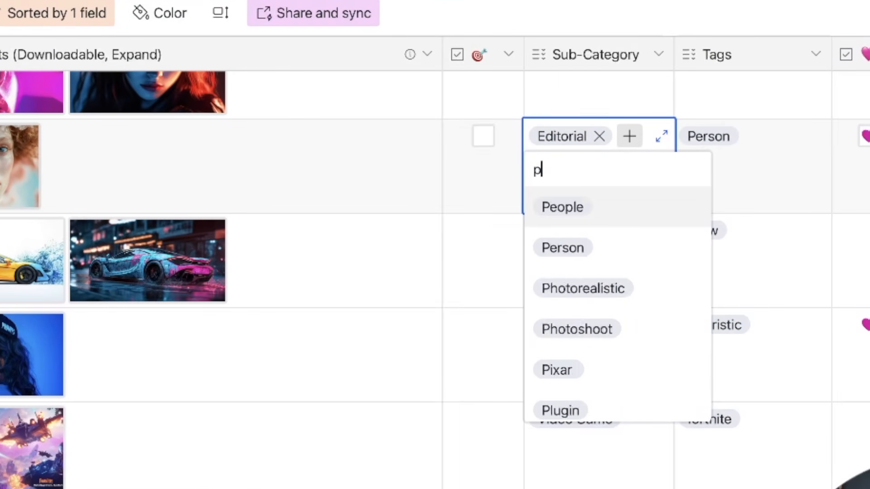
text(hot)
click(591, 206)
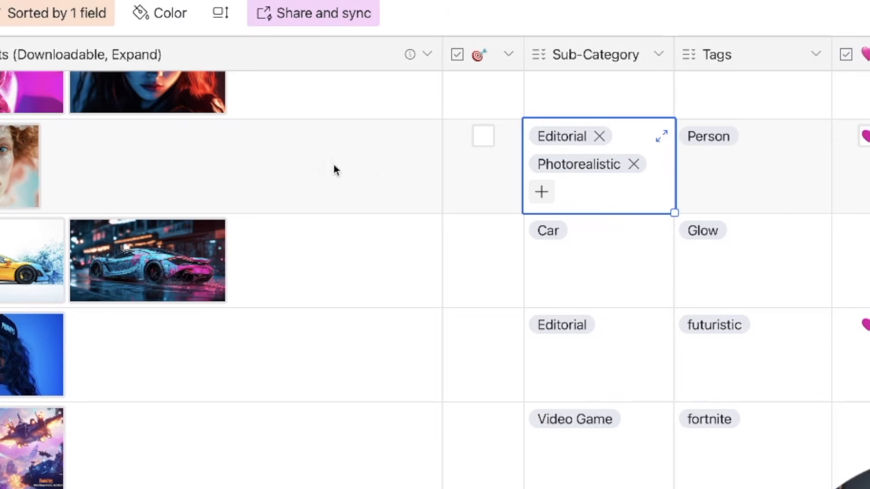
click(333, 171)
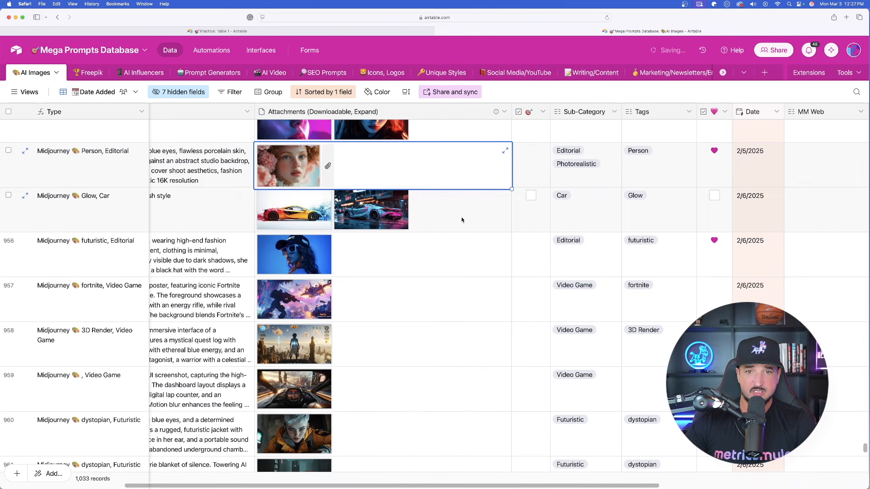
Open the views list and switch to the Cinematic, Photorealistic gallery view
click(461, 221)
click(26, 92)
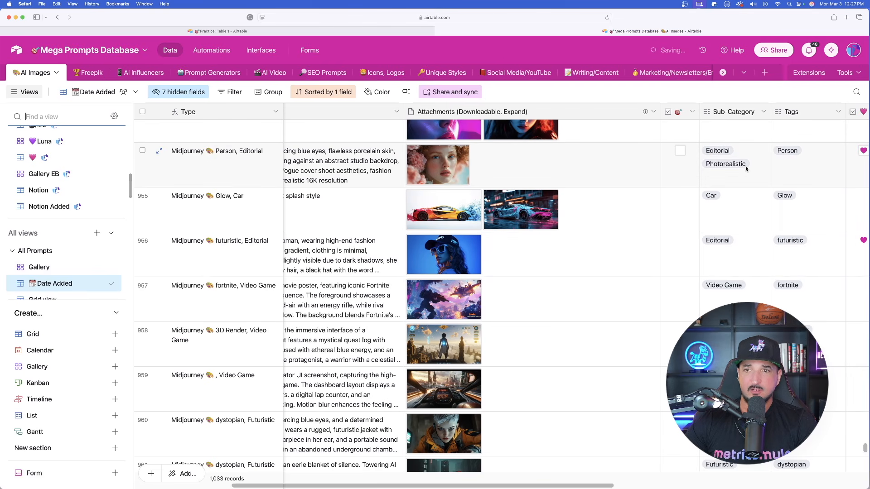
scroll(594, 166, left, 4)
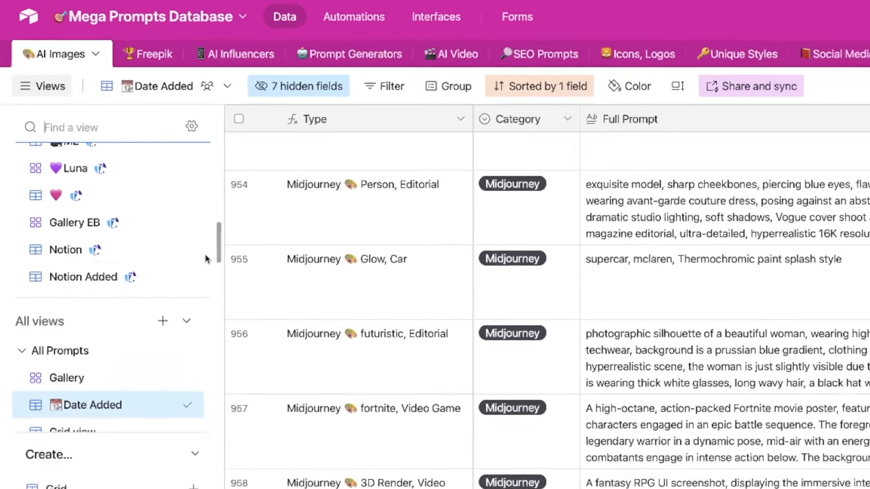
scroll(32, 179, up, 1)
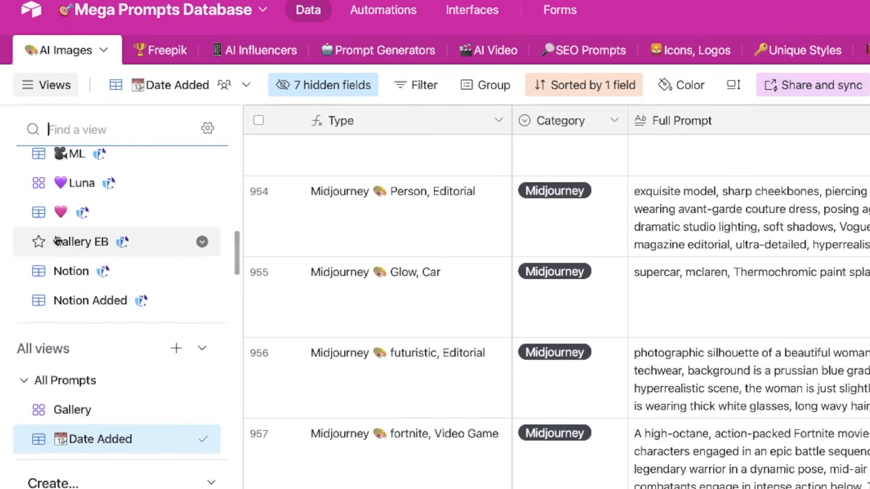
scroll(57, 242, down, 4)
scroll(68, 322, up, 15)
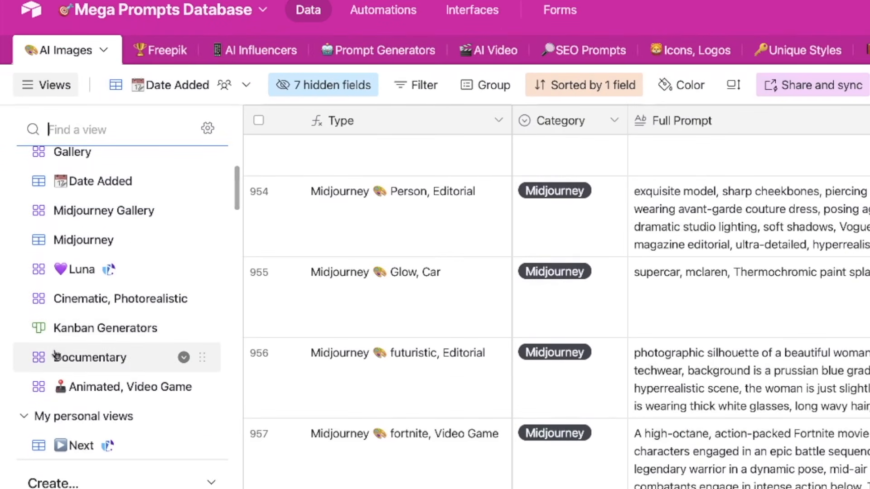
click(103, 308)
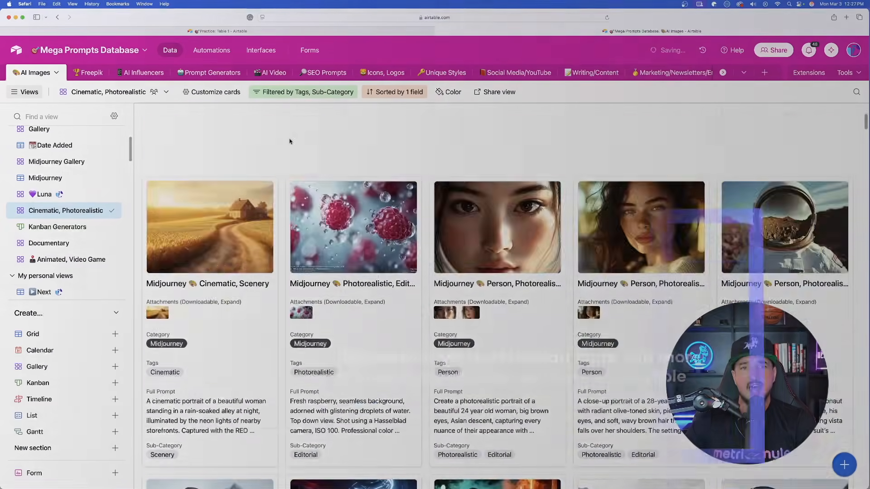
Open the Person, Editorial, Photorealistic card and its image in the gallery, then close both
scroll(290, 139, up, 10)
scroll(475, 208, down, 6)
scroll(364, 201, up, 1)
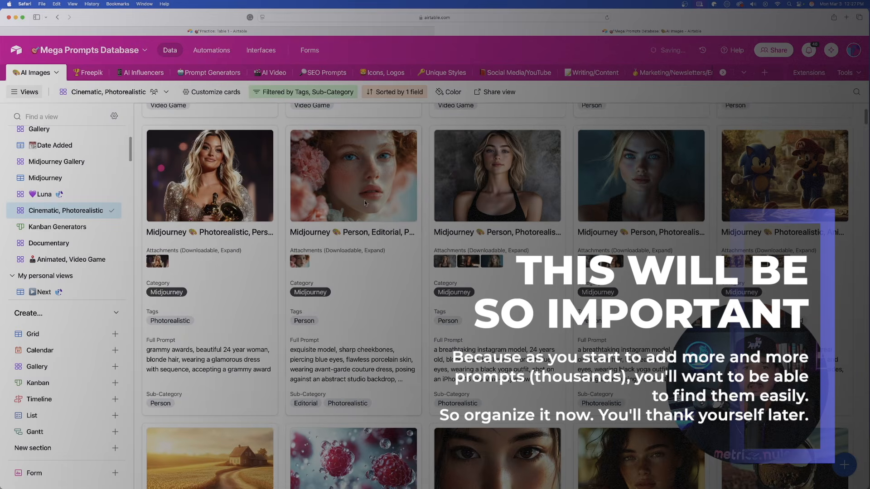
click(364, 200)
click(365, 201)
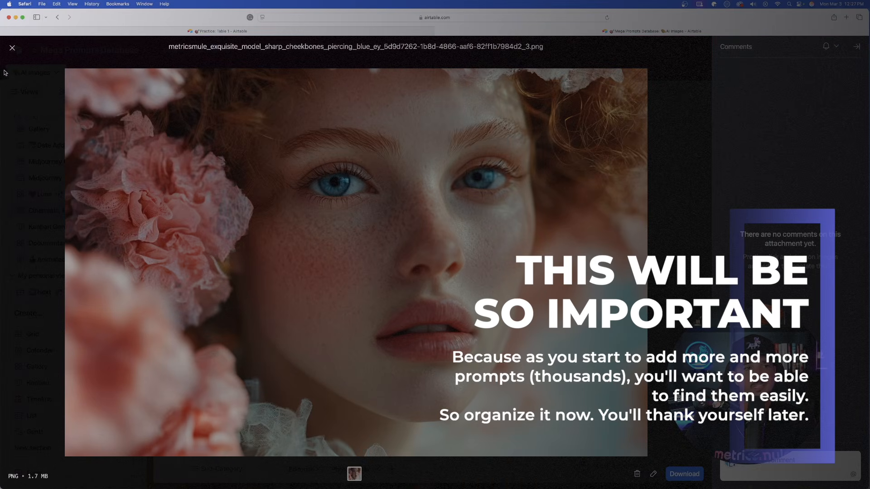
click(12, 49)
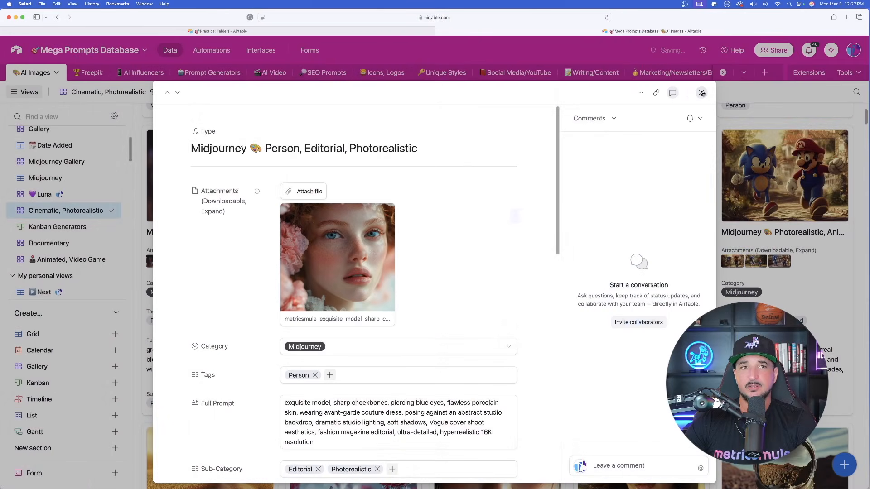
click(702, 92)
Open the filter conditions of the Cinematic, Photorealistic view
click(245, 78)
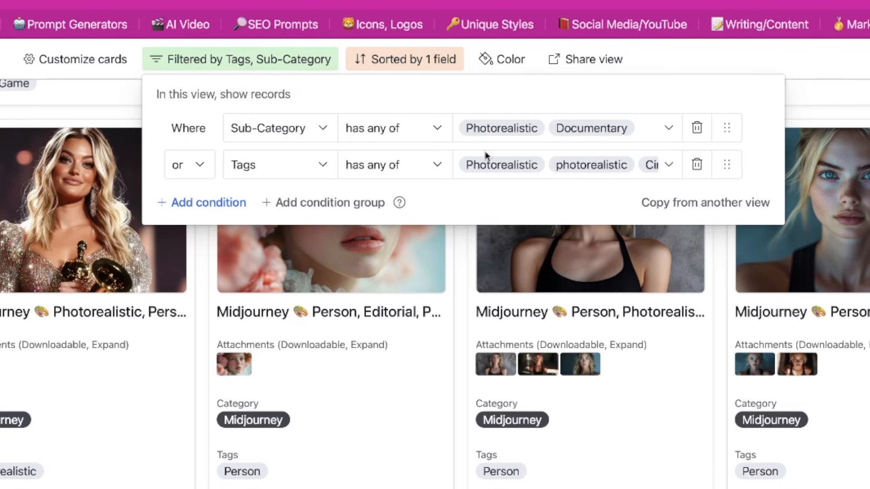
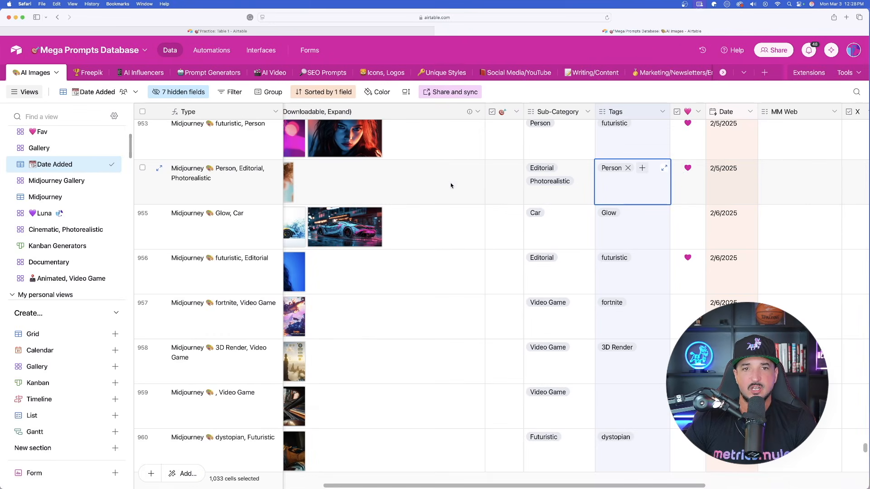
Toggle the Luna checkbox of the Person, Editorial record on and off a few times
scroll(222, 169, up, 3)
scroll(59, 177, up, 2)
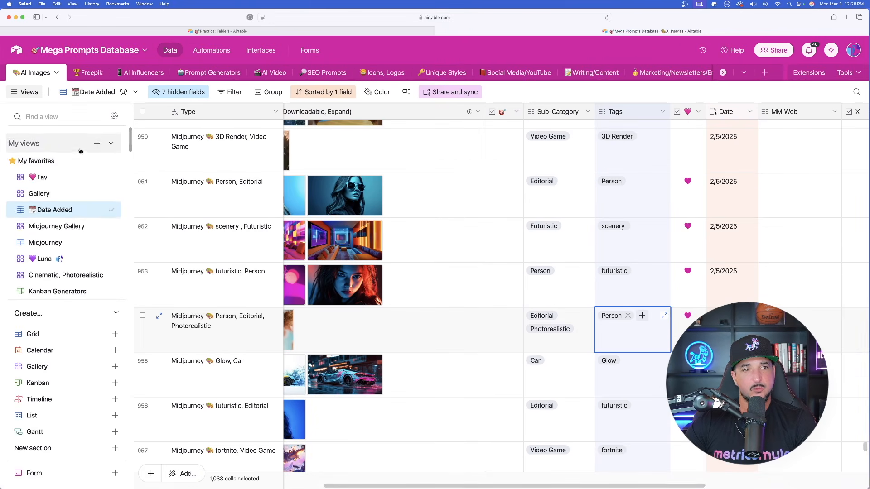
click(41, 174)
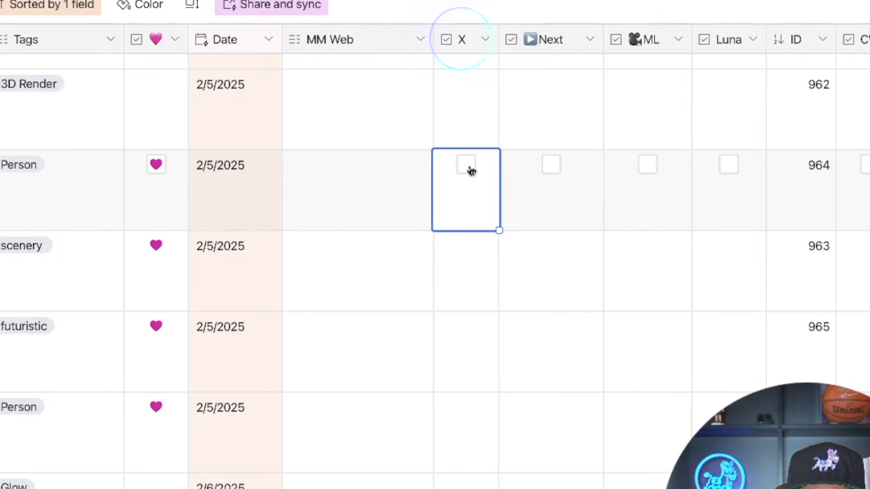
scroll(571, 178, right, 1)
click(697, 172)
click(708, 167)
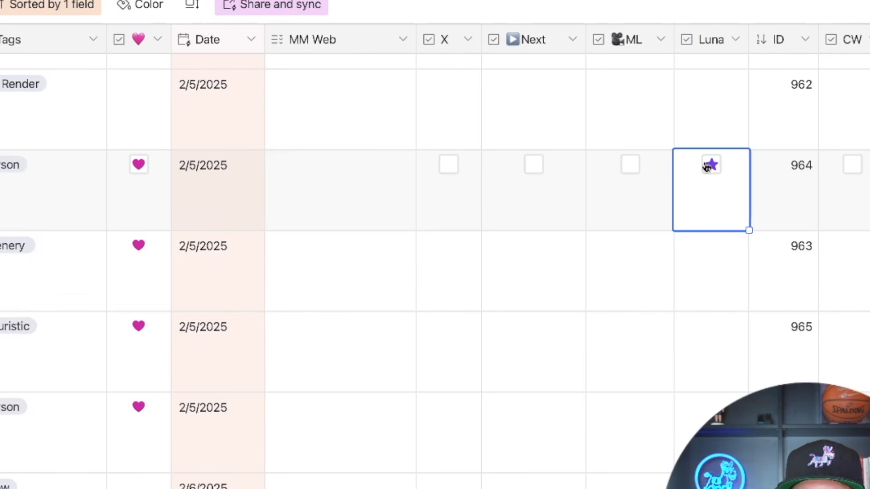
click(708, 167)
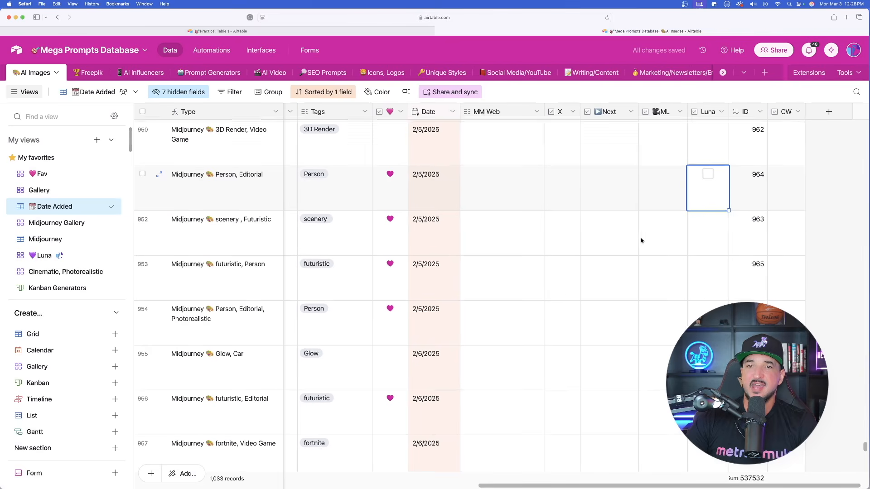
click(706, 174)
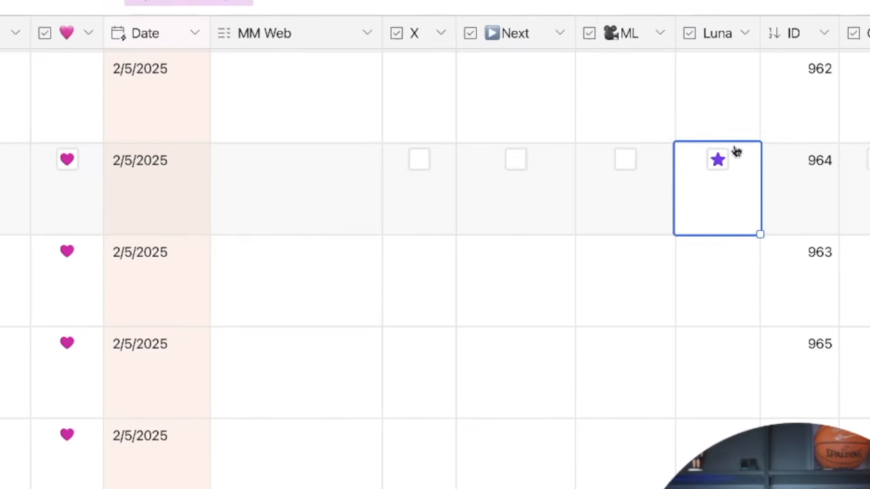
click(710, 174)
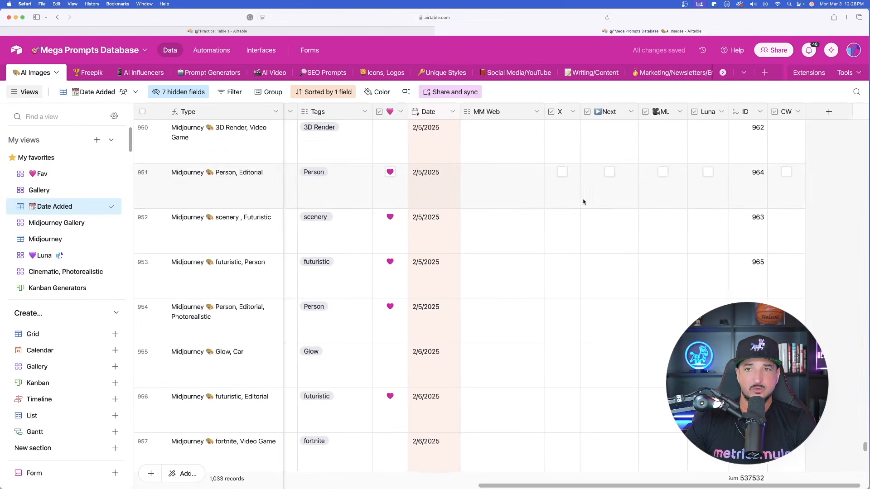
Inspect the ID field values of the records in the grid
scroll(446, 204, right, 1)
scroll(731, 209, up, 1)
click(734, 113)
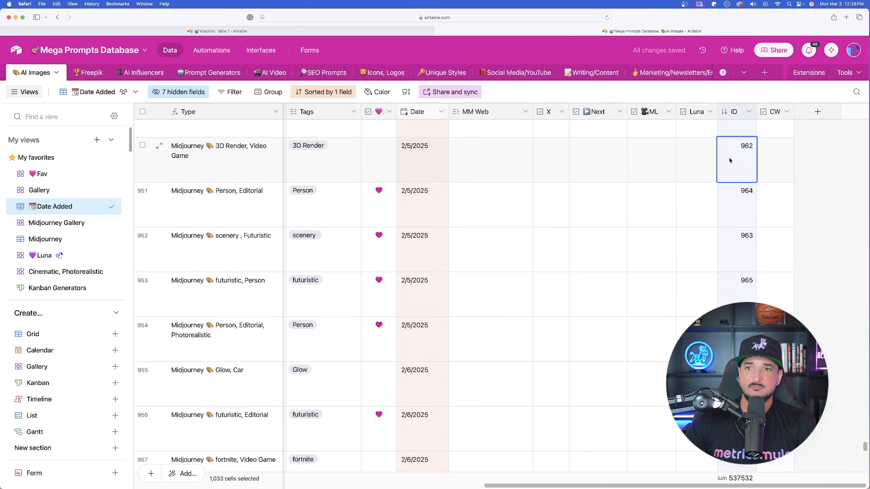
click(735, 201)
Switch to the Gallery view, open the Architecture, scenery card, then close it
scroll(211, 175, left, 5)
click(99, 190)
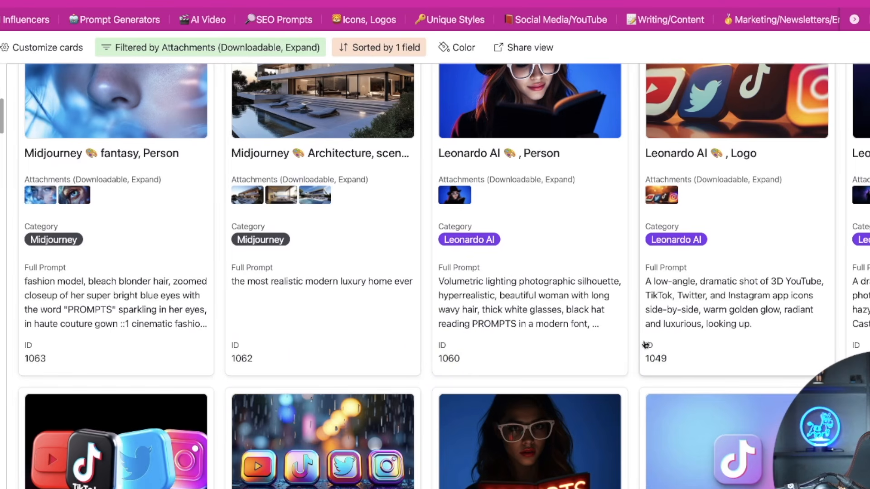
scroll(335, 344, down, 3)
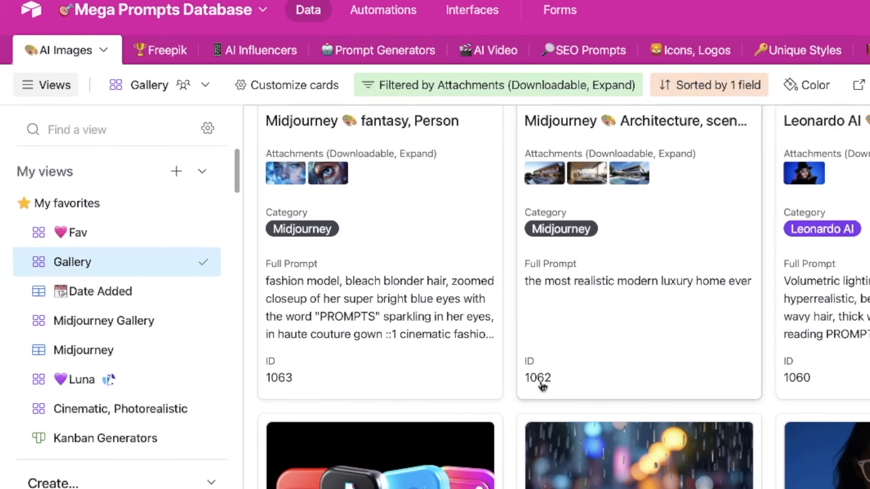
click(340, 248)
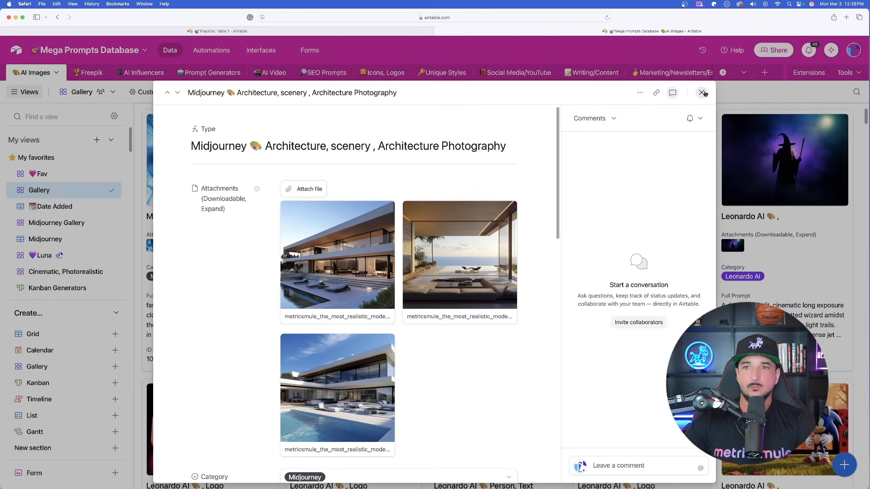
click(702, 93)
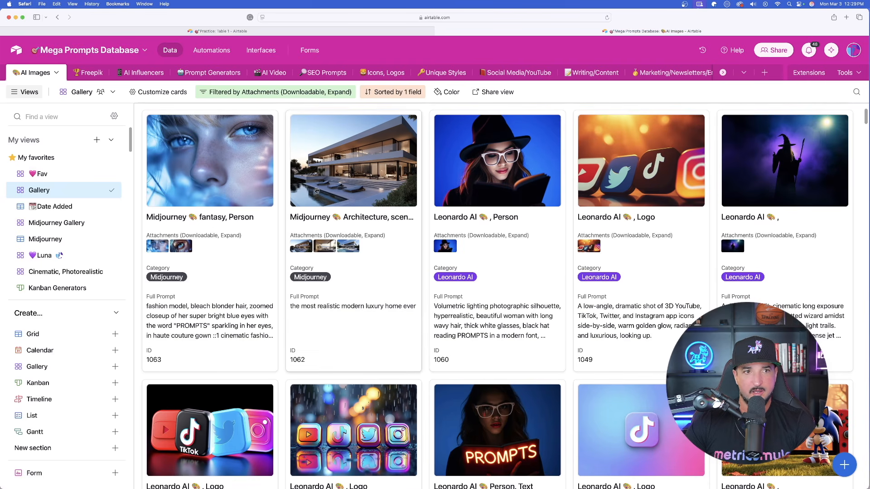
Switch to the Date Added view and review its hidden fields, hiding and re-showing the Attachments field
click(50, 207)
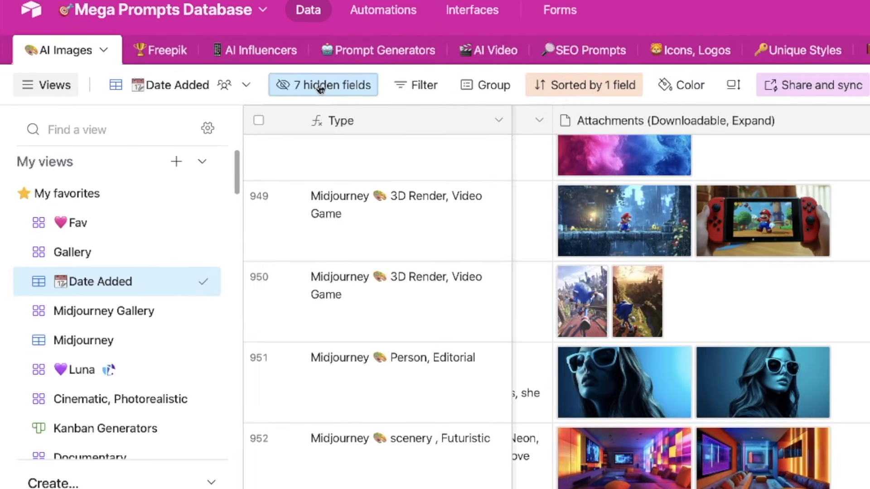
click(178, 92)
scroll(302, 382, down, 3)
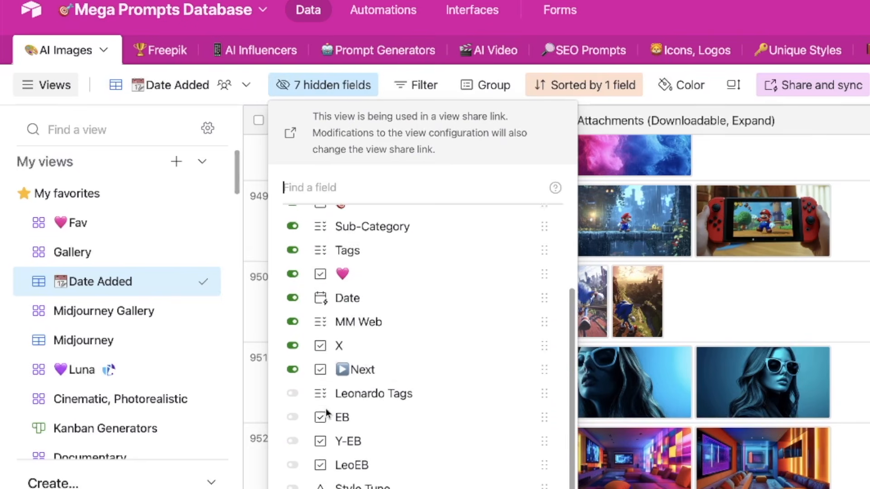
scroll(409, 397, up, 3)
scroll(306, 318, down, 3)
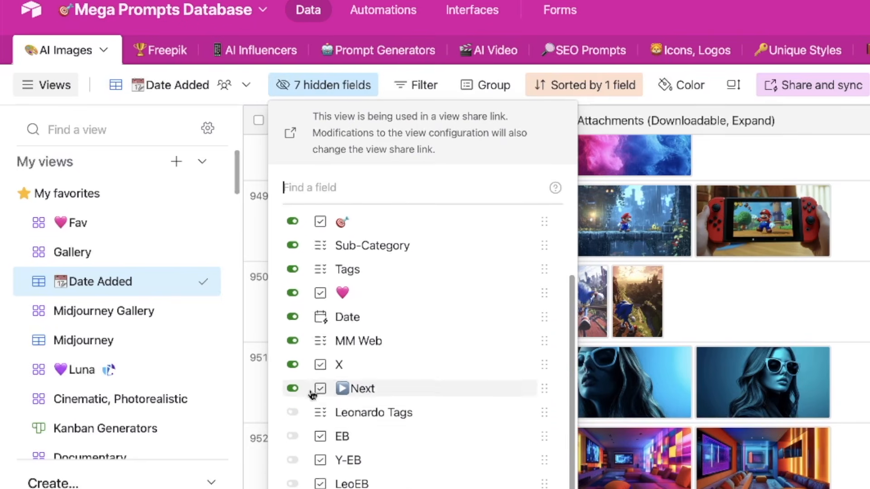
scroll(325, 328, up, 3)
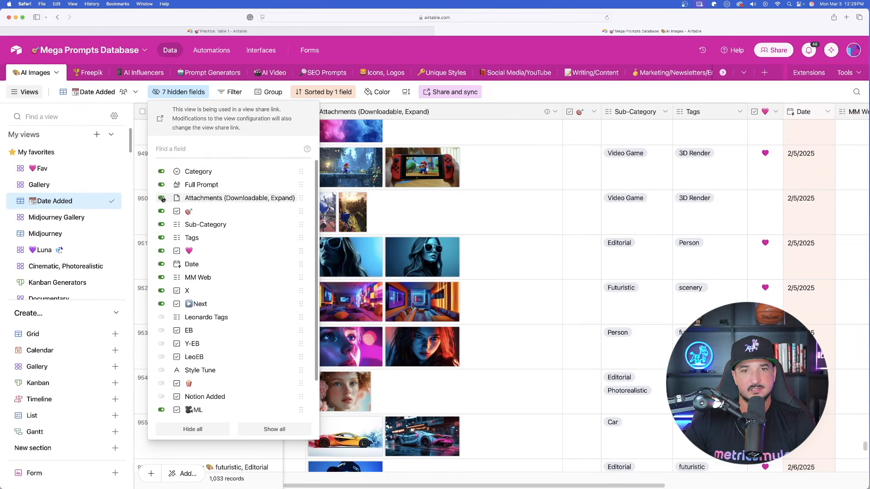
click(289, 274)
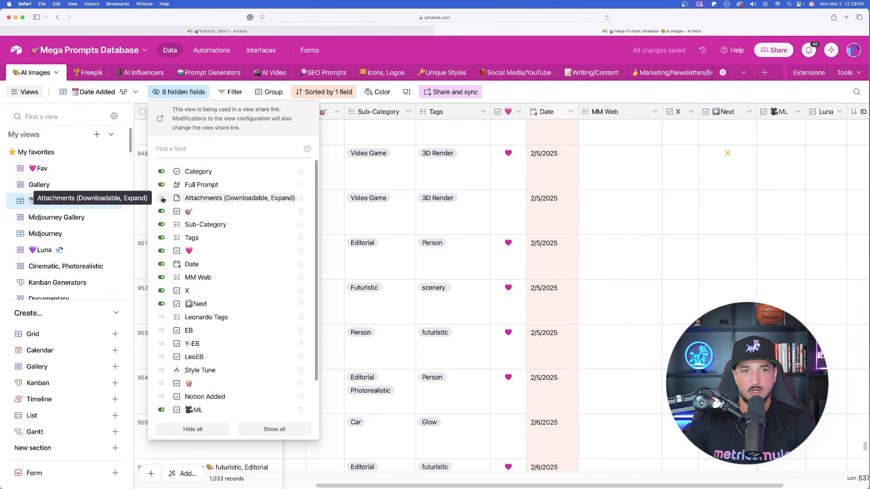
click(161, 198)
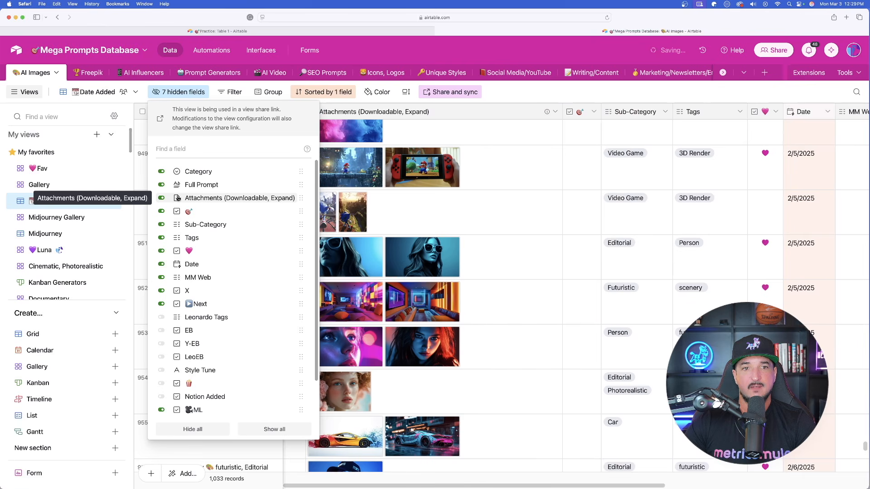
click(464, 208)
scroll(549, 202, left, 10)
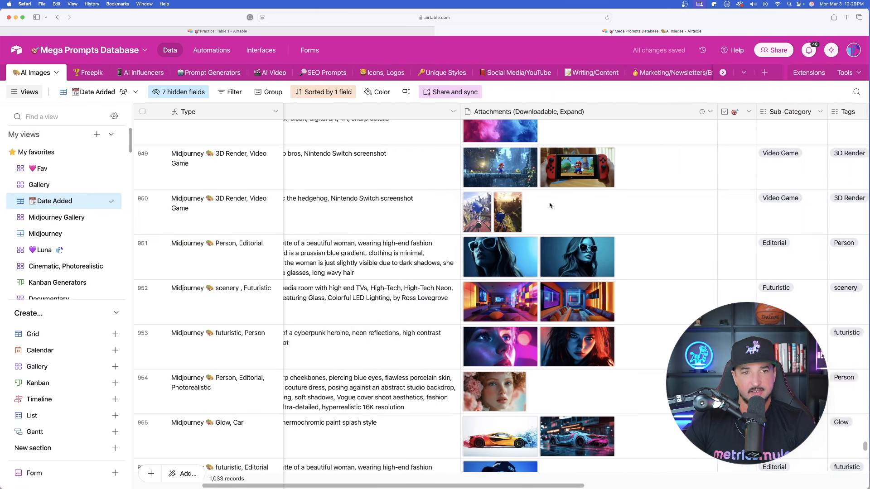
Switch to the Practice base and delete the Notes, Assignee and Status fields from Table 1
click(167, 30)
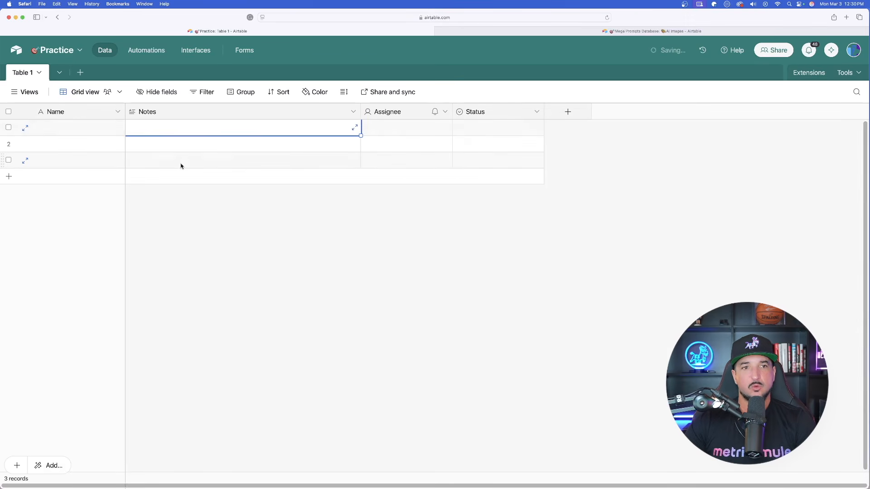
click(178, 162)
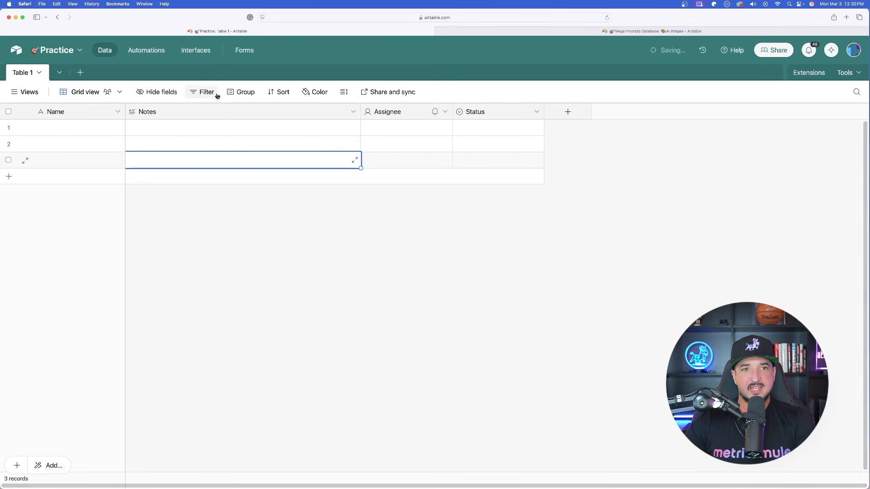
click(211, 113)
click(94, 160)
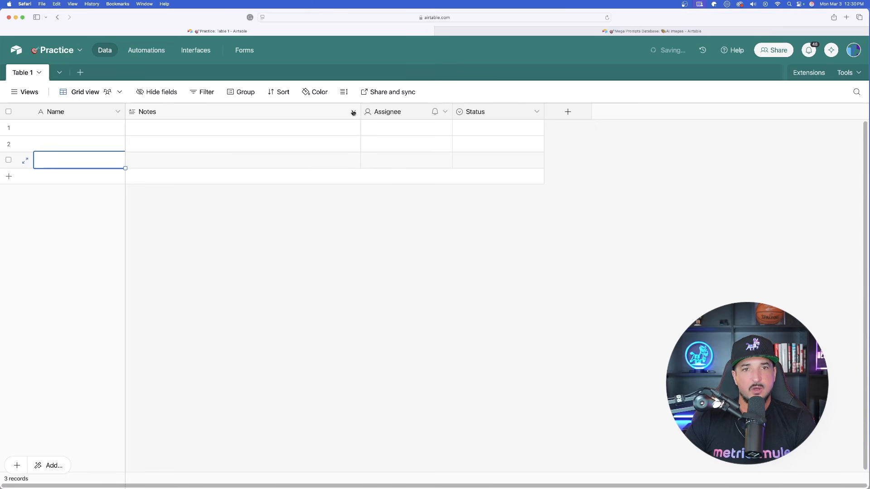
click(353, 112)
click(229, 102)
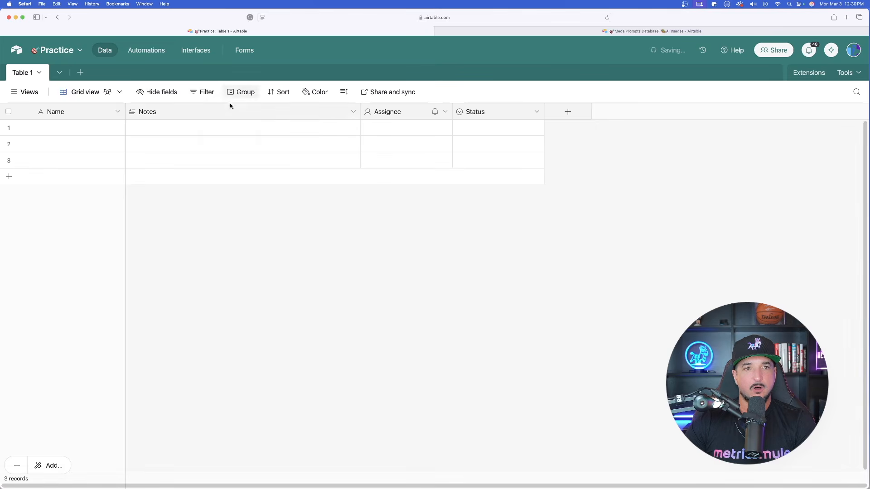
click(352, 112)
click(237, 404)
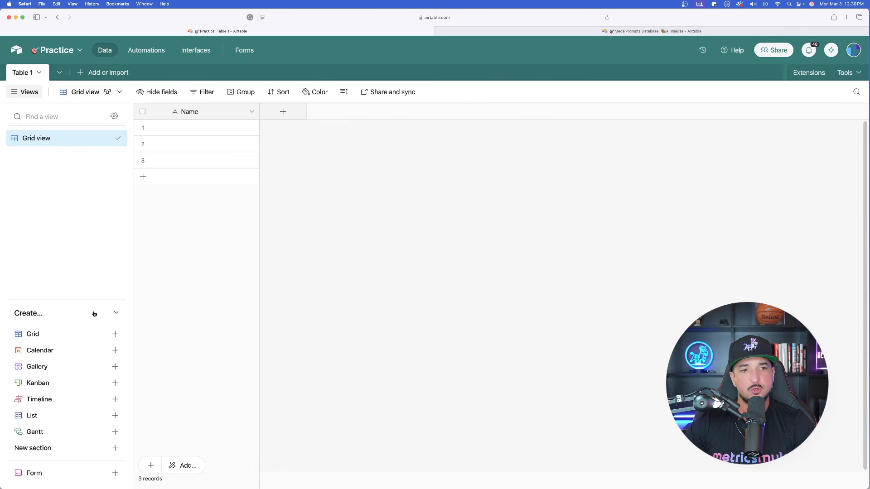
Start adding a new field and browse the list of available field types
mouse_move(61, 363)
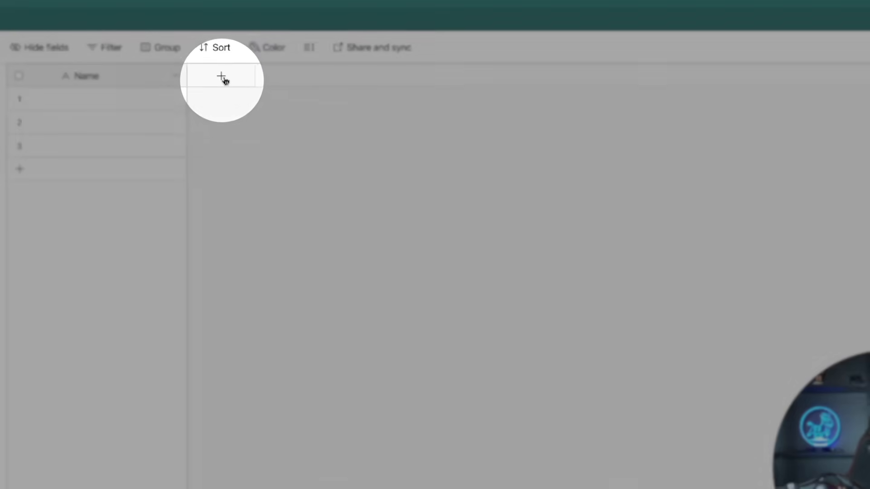
click(222, 77)
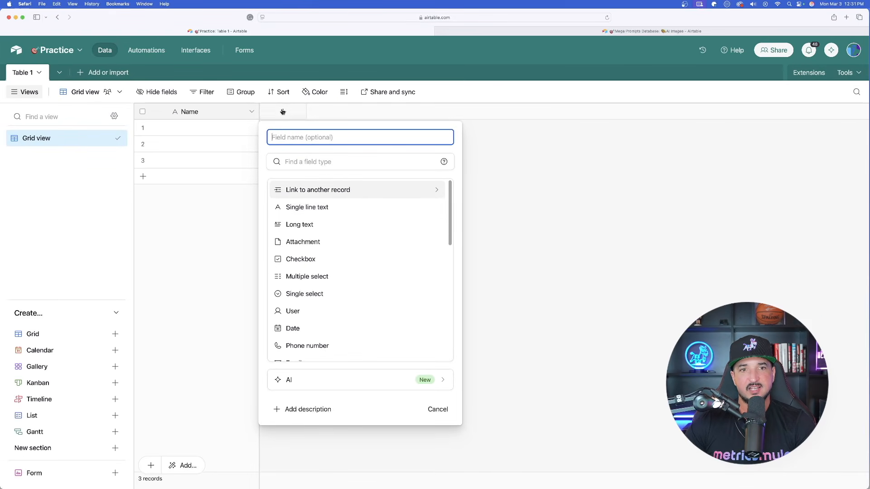
scroll(338, 276, down, 10)
scroll(344, 265, up, 10)
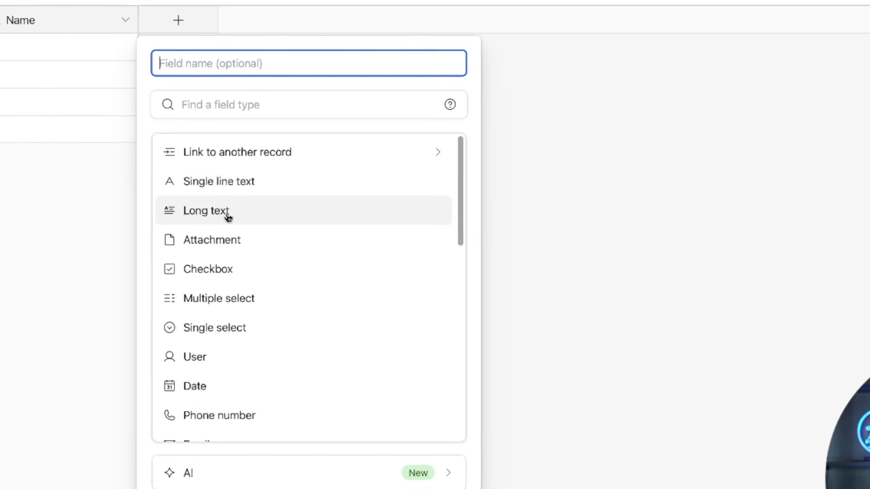
scroll(222, 219, down, 5)
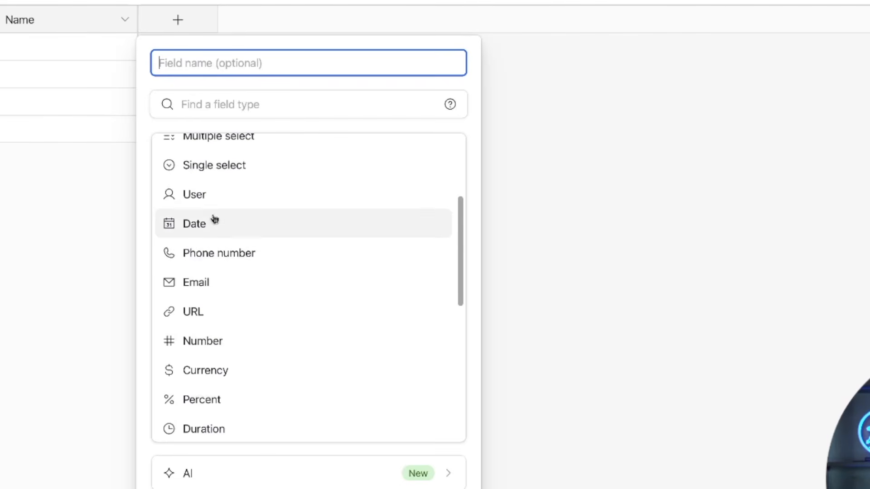
scroll(199, 159, up, 1)
scroll(216, 252, down, 2)
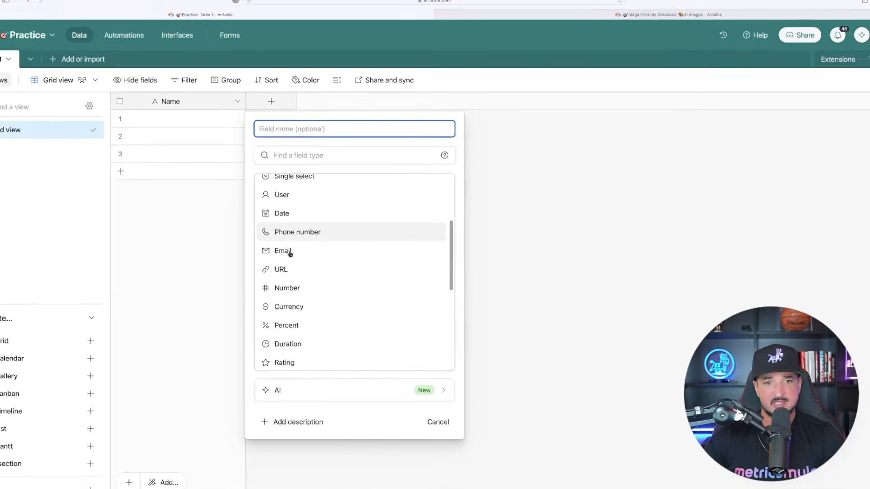
scroll(301, 259, down, 5)
scroll(307, 303, up, 4)
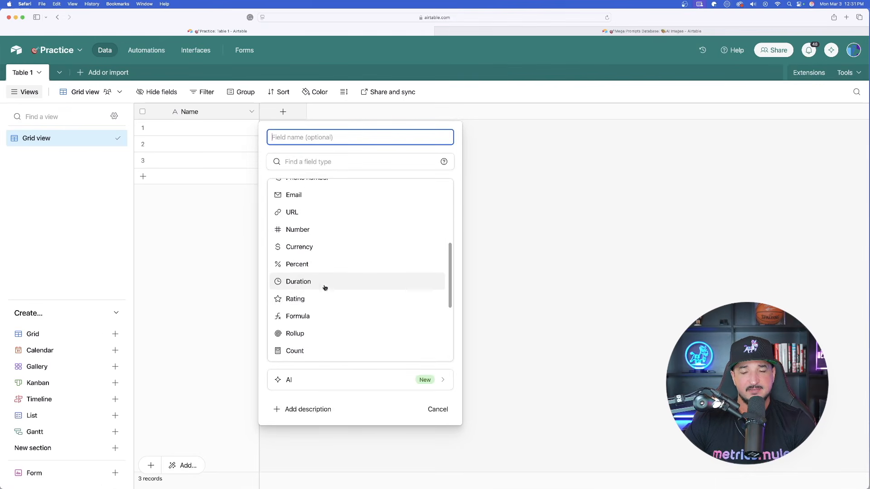
scroll(324, 288, down, 3)
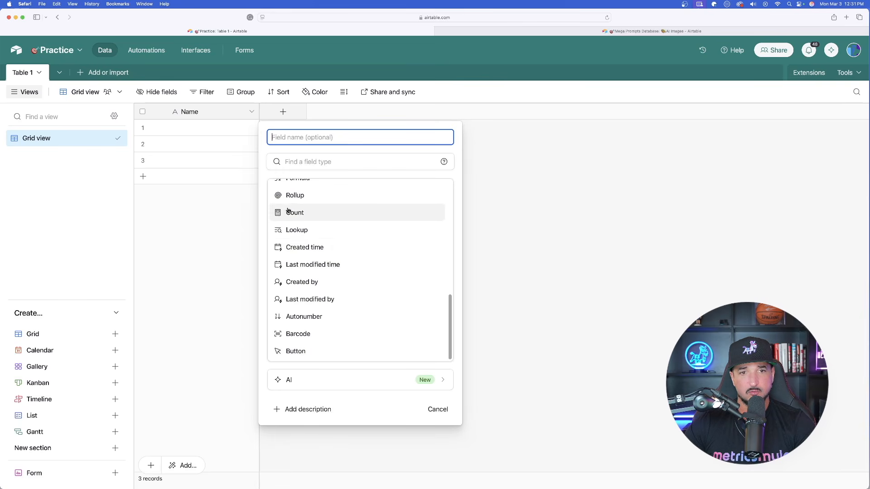
scroll(303, 260, up, 2)
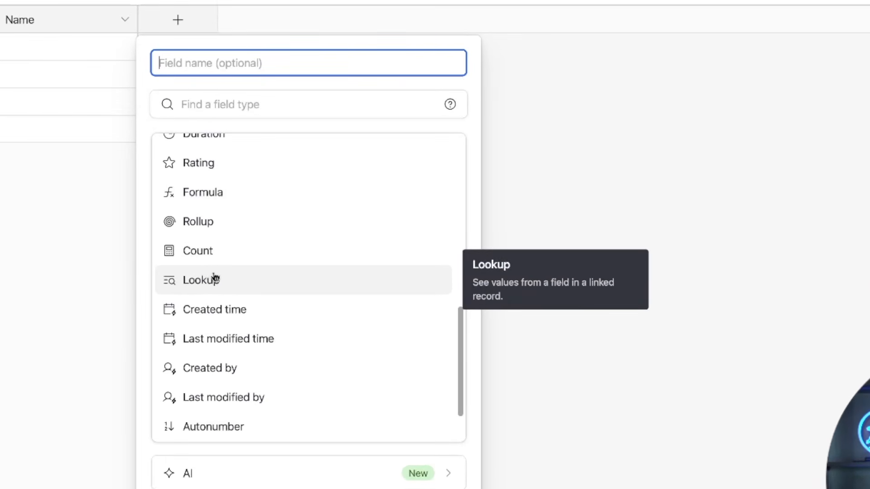
scroll(216, 276, up, 10)
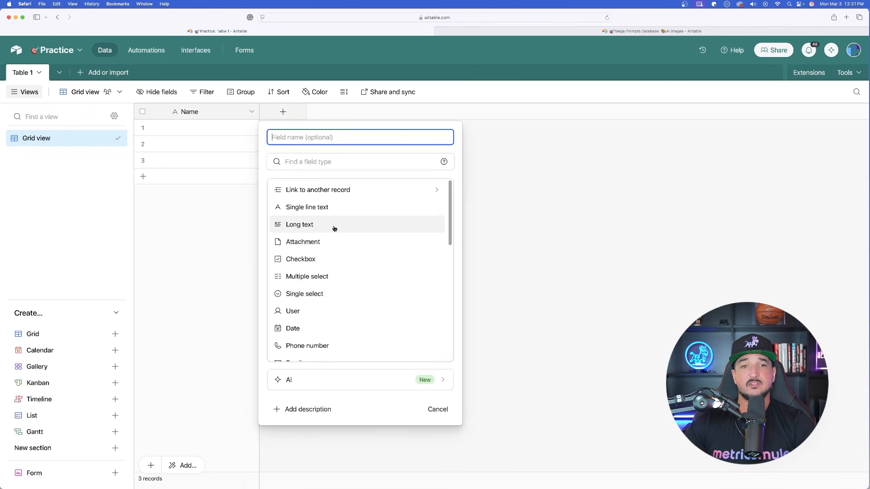
Create a Long text field named Prompt with rich text formatting enabled, and widen its column
click(334, 228)
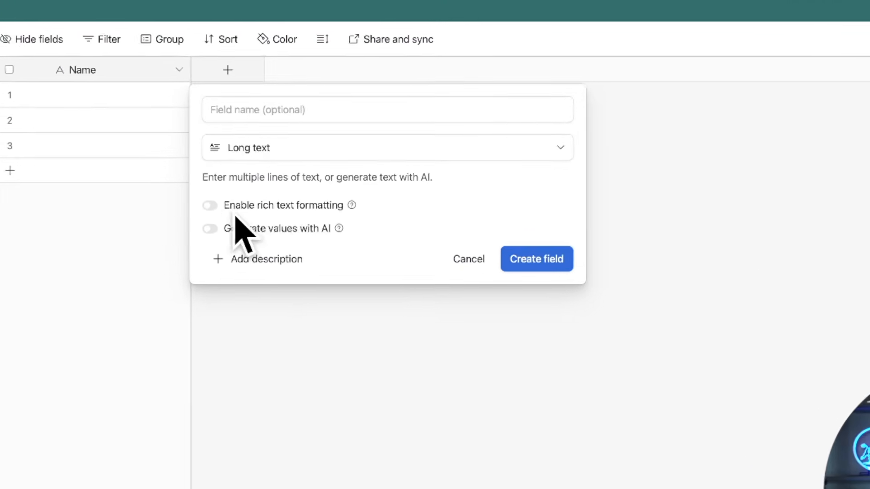
click(271, 201)
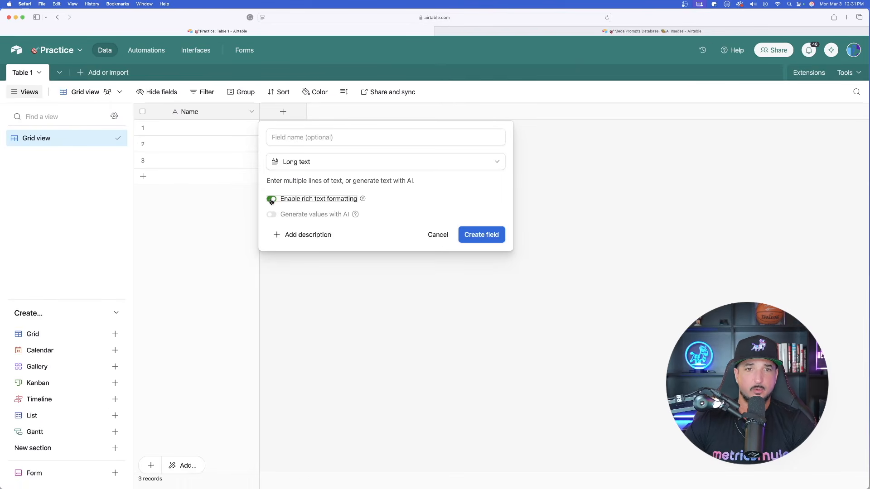
click(318, 139)
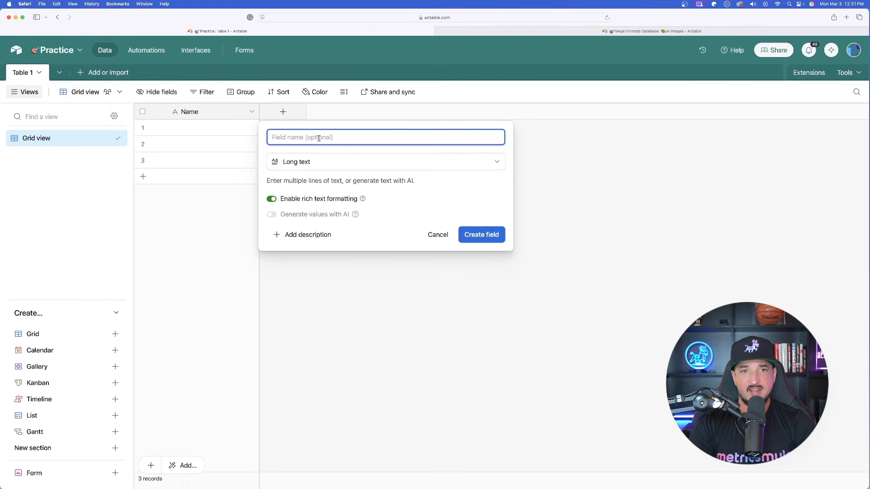
text(Prompt)
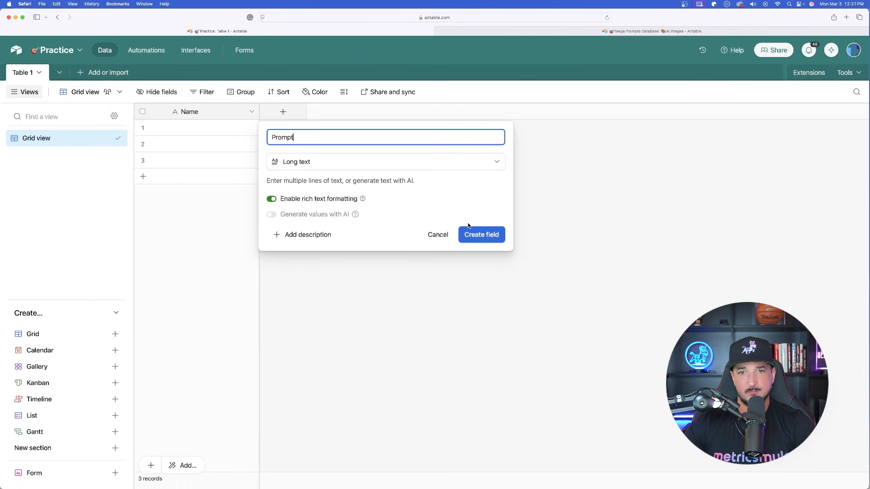
click(481, 235)
drag(351, 107, 518, 102)
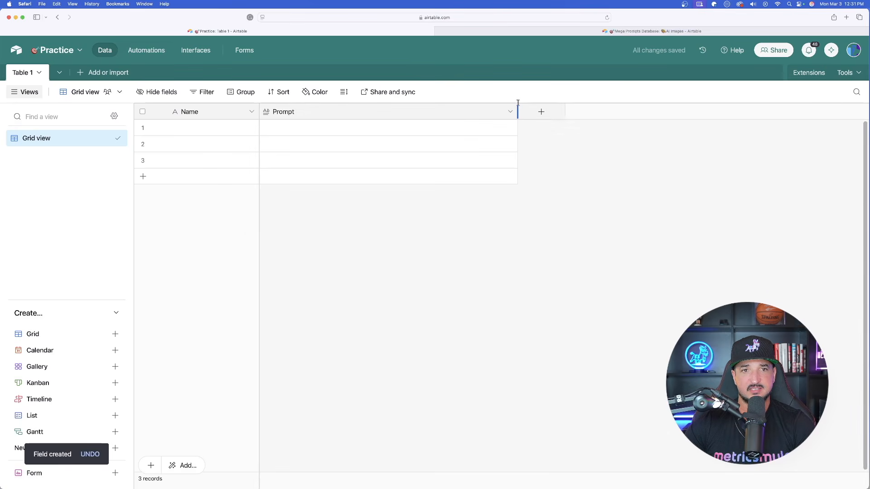
Paste the six copied prompts into the Prompt field, expanding the table to fit them
click(492, 32)
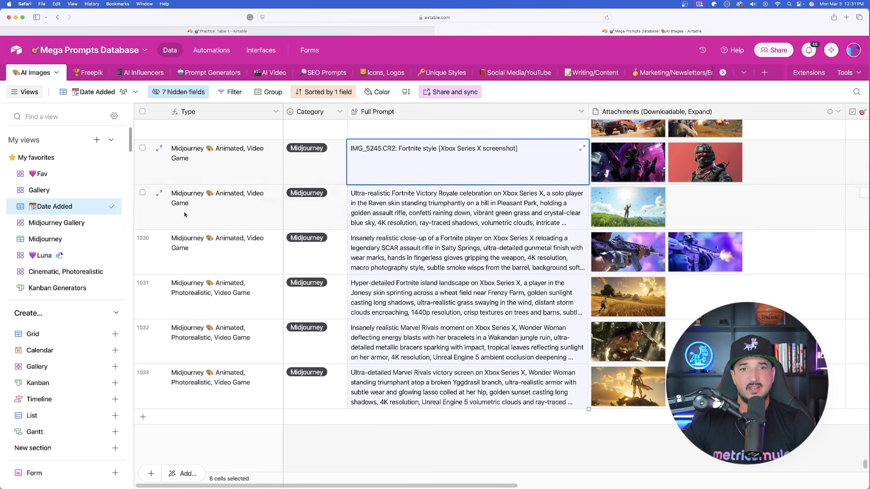
click(383, 34)
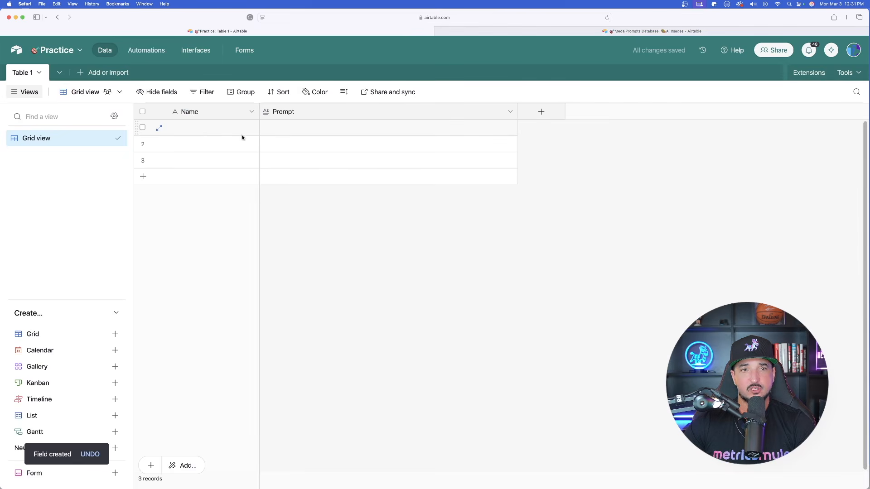
click(314, 129)
key(super+v)
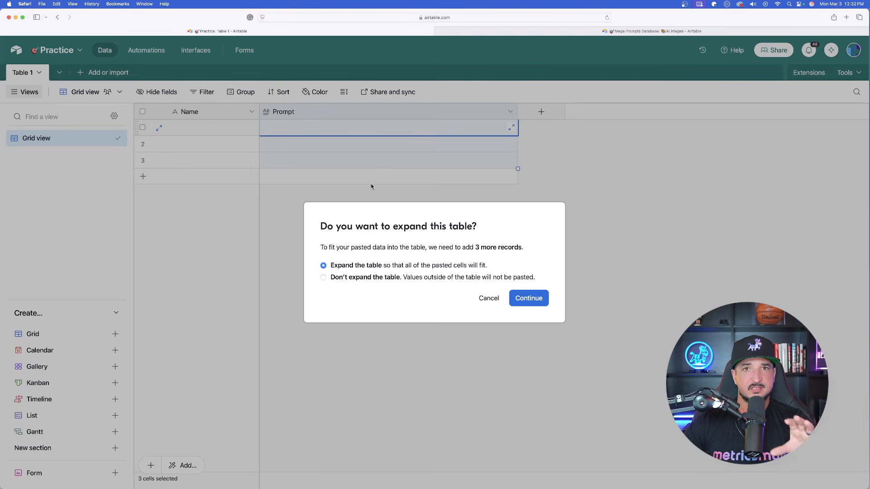
click(527, 300)
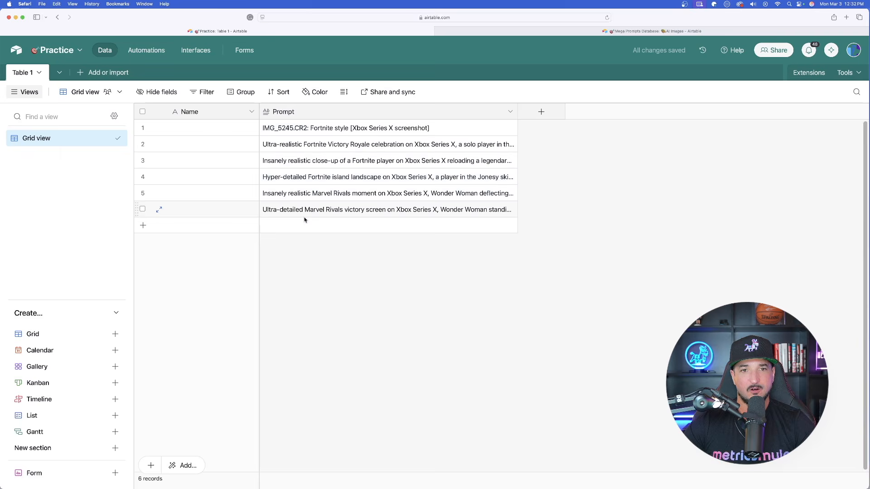
Widen the Prompt column and set the row height to Tall
click(502, 30)
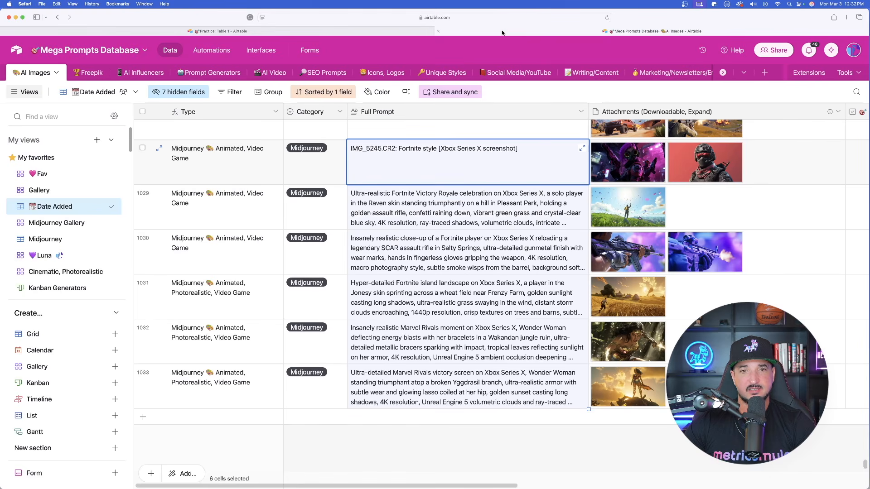
click(159, 31)
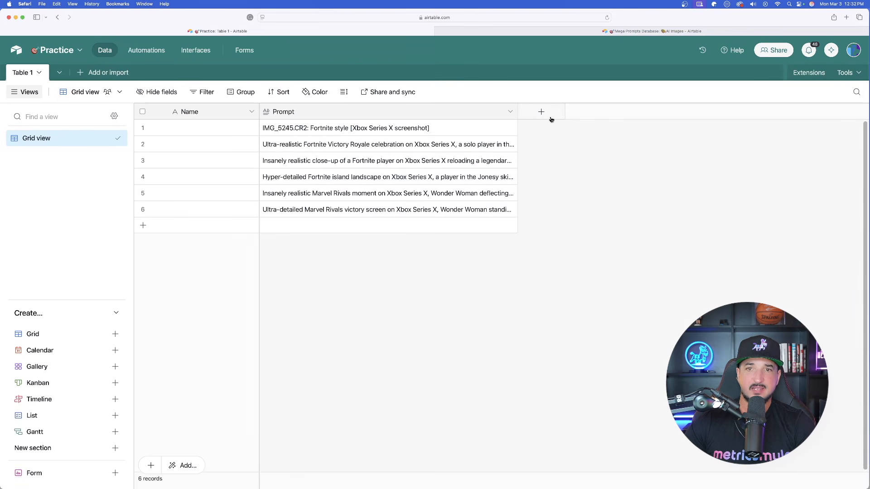
drag(518, 109, 547, 110)
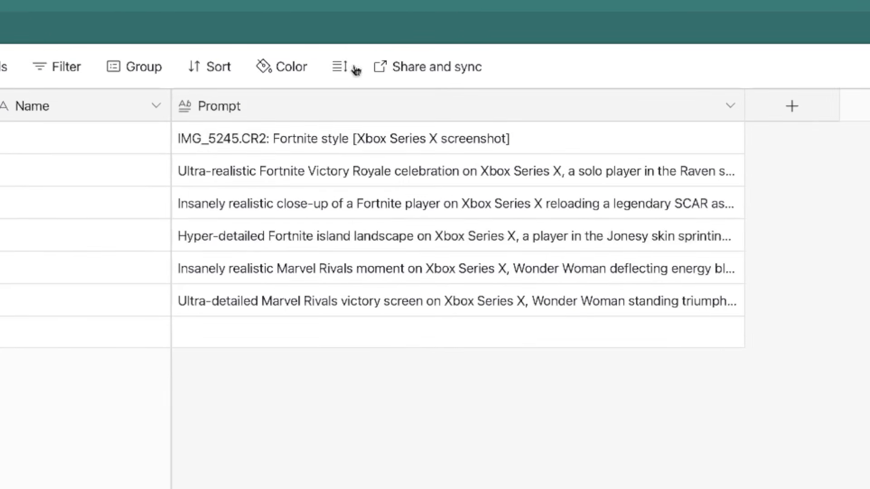
click(339, 68)
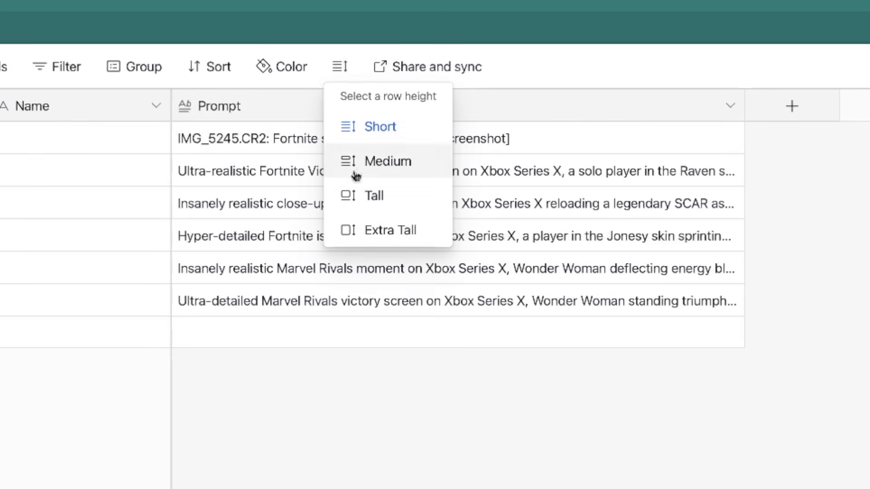
click(375, 197)
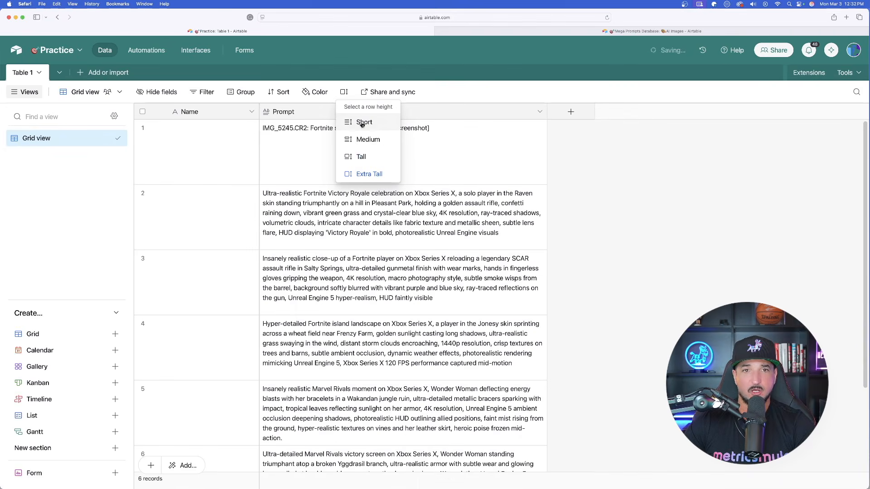
click(376, 127)
click(362, 166)
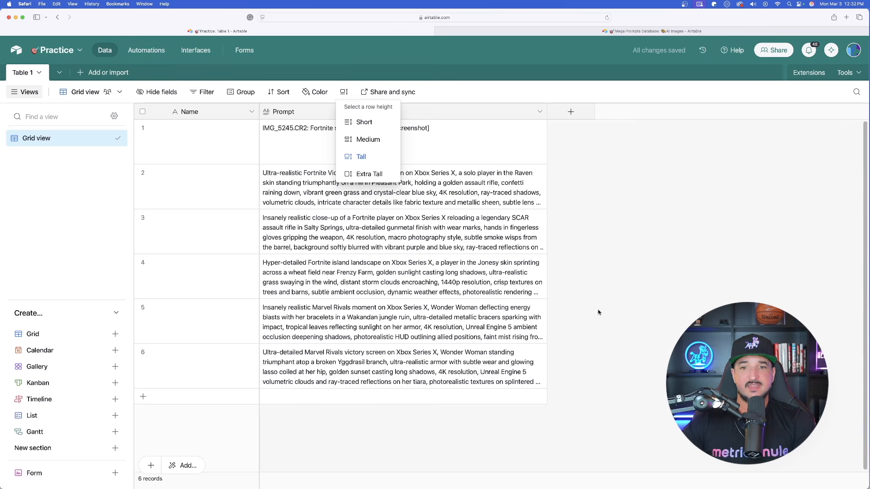
click(597, 229)
mouse_move(546, 114)
mouse_down()
mouse_move(556, 110)
mouse_move(548, 109)
mouse_up()
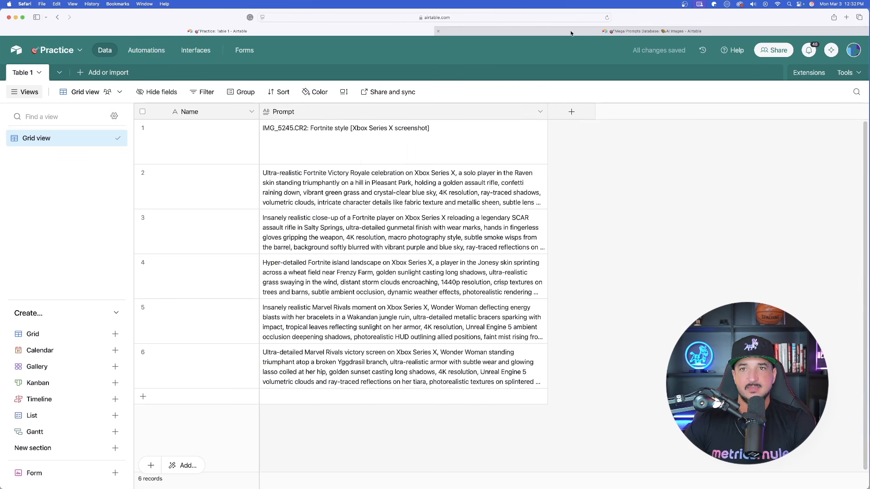
Add an Attachment field named Images to Table 1
click(570, 30)
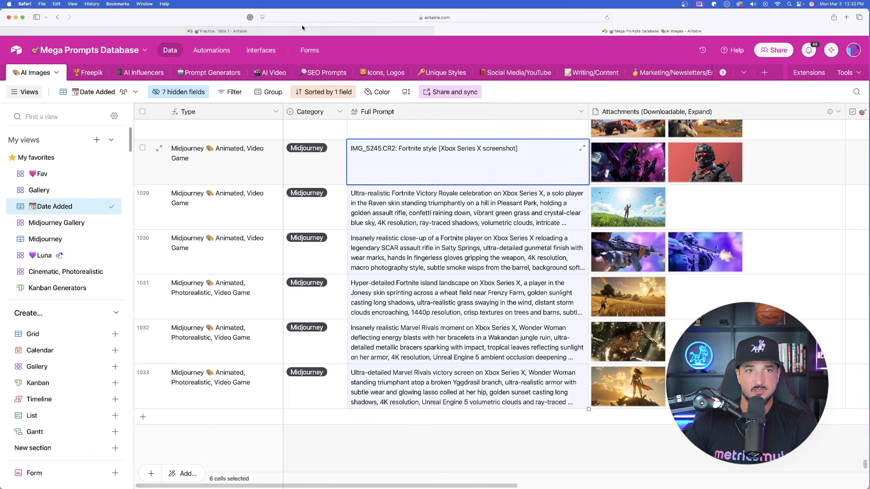
click(217, 31)
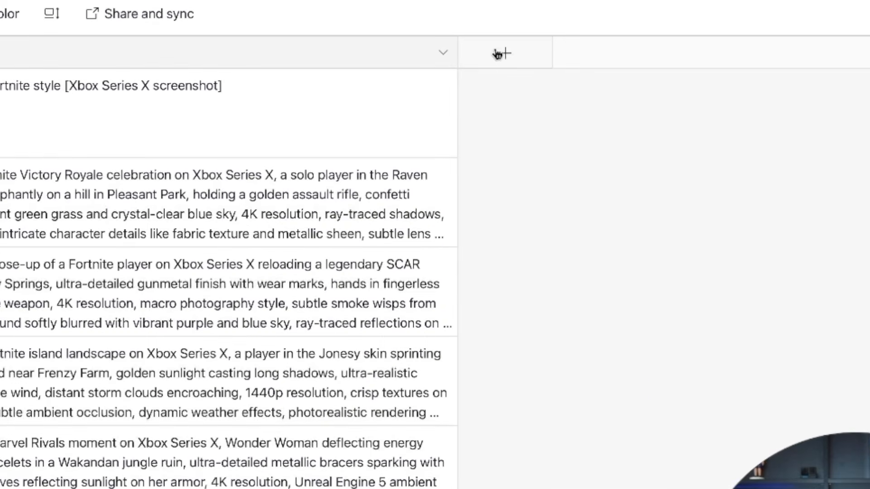
click(501, 53)
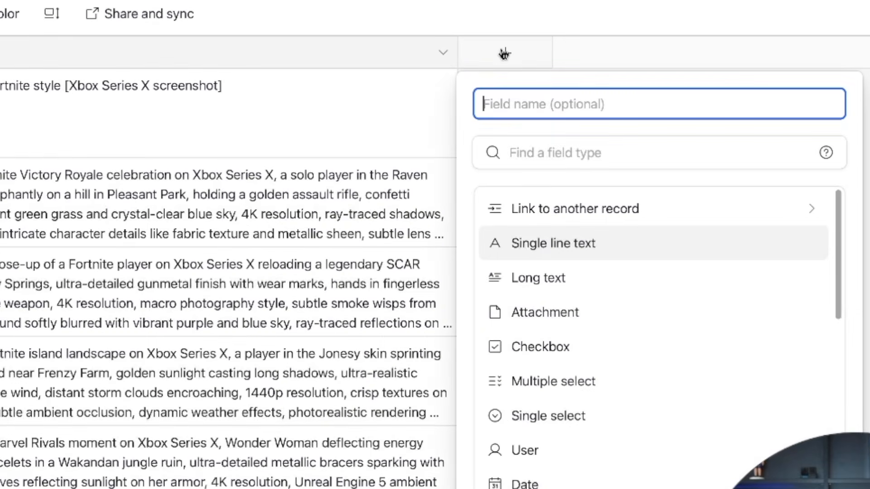
click(551, 319)
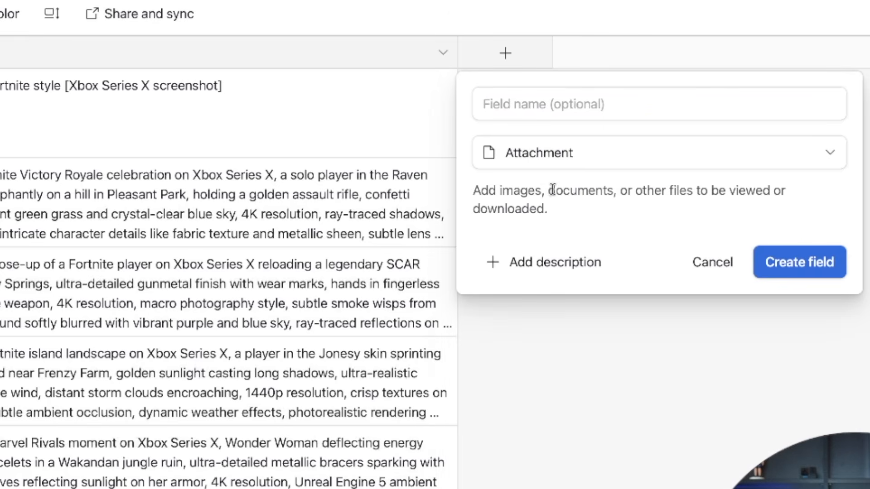
click(571, 108)
text(Images)
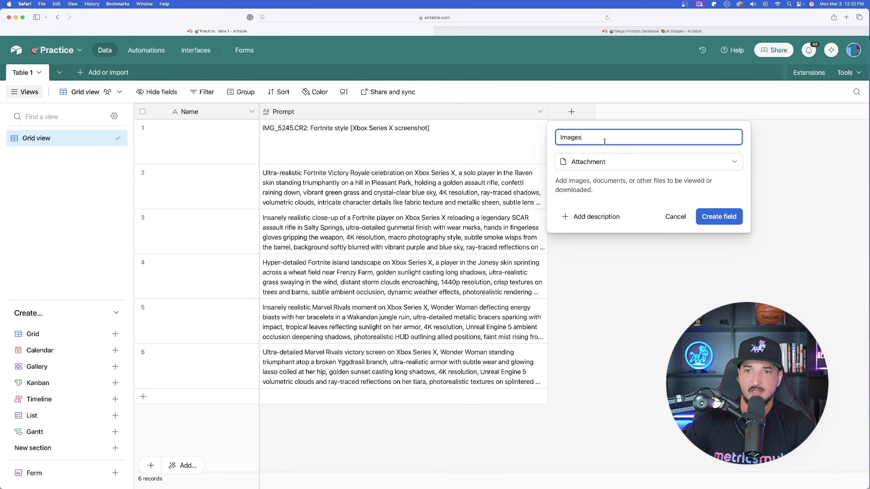
click(713, 216)
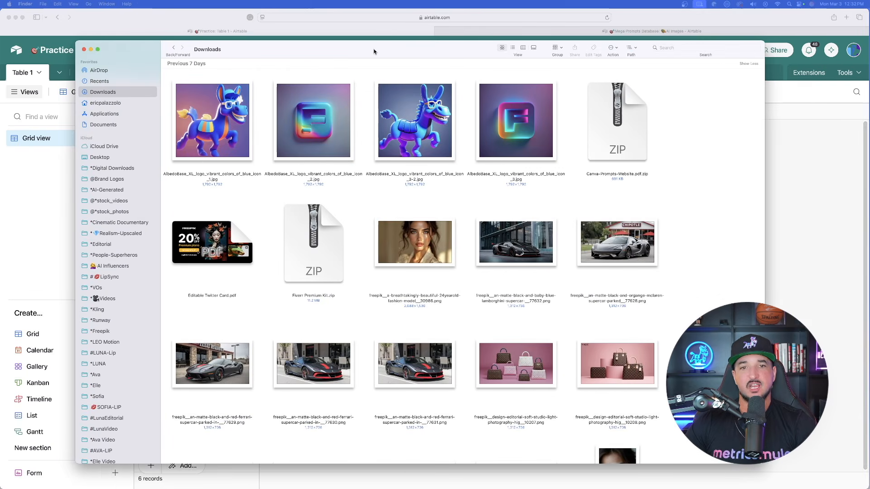
Drag an image file from the Downloads folder into the first record's Images cell and preview it
drag(374, 49, 399, 58)
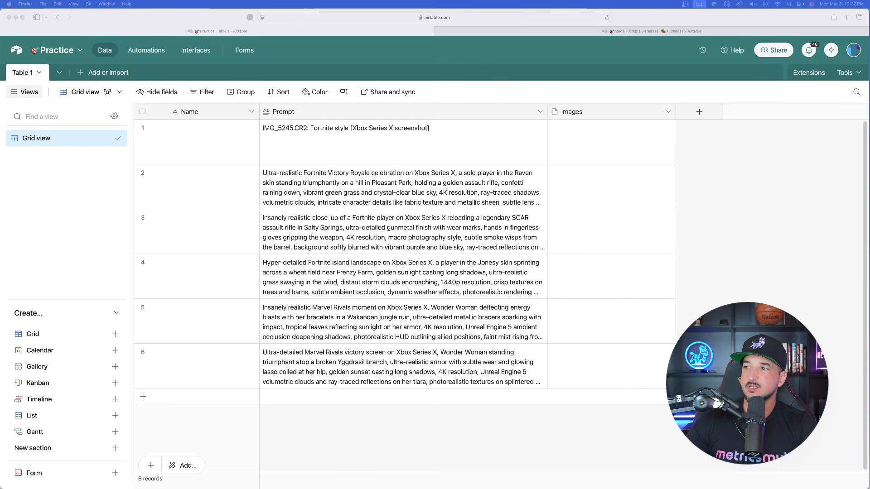
drag(865, 213, 599, 147)
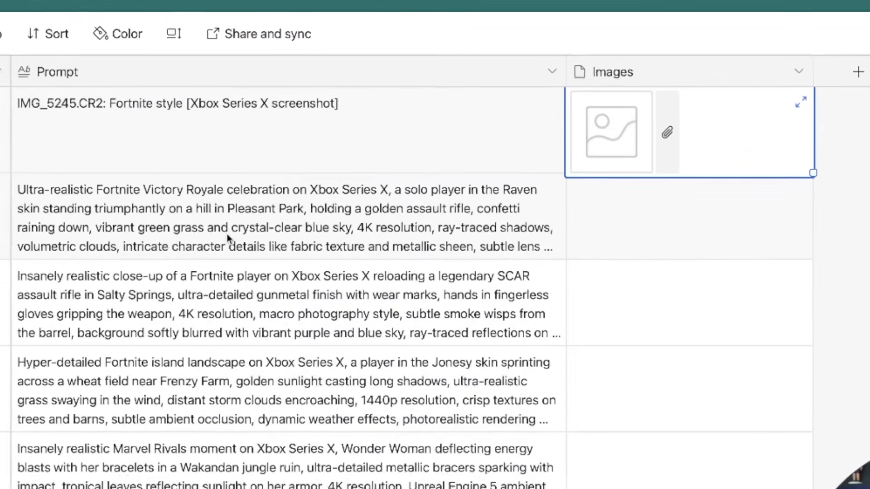
click(227, 234)
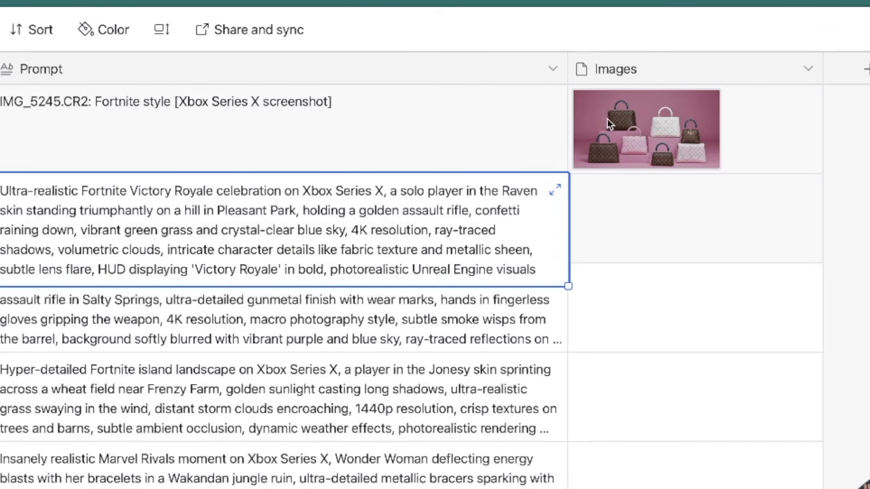
click(670, 118)
click(669, 118)
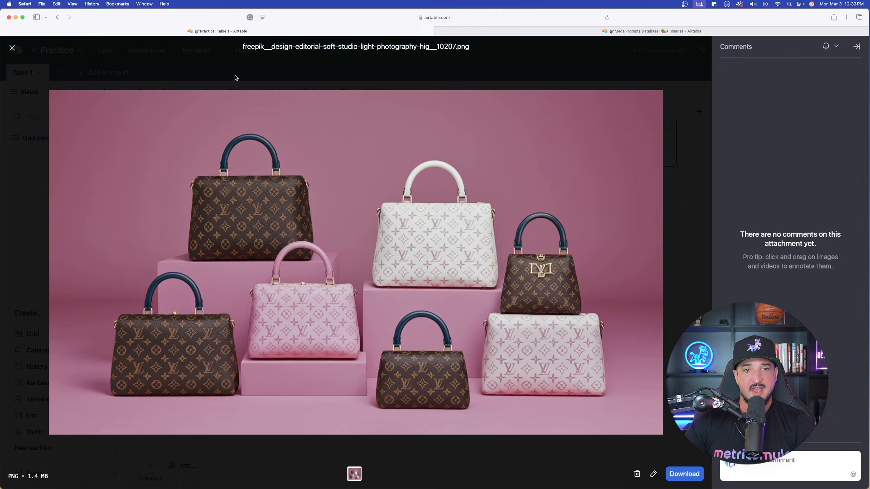
key(Escape)
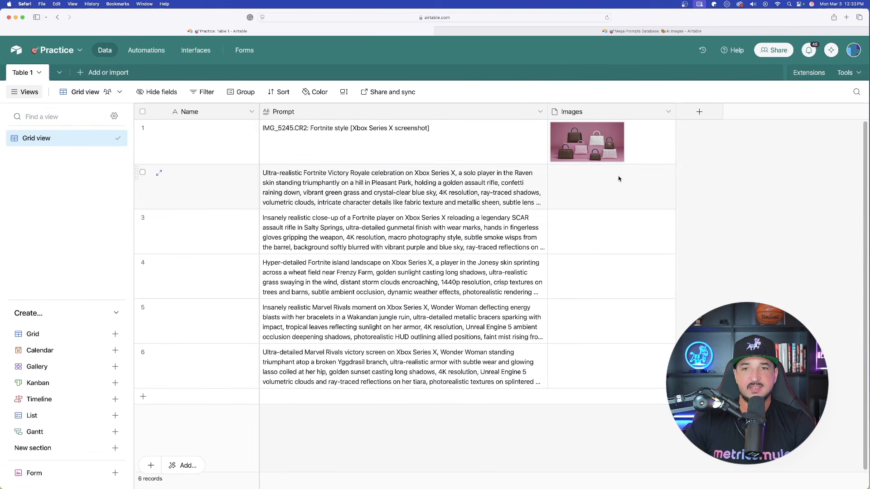
Paste the attachments copied from the Mega Prompts Database into the Images field and widen its column
key(ctrl+Tab)
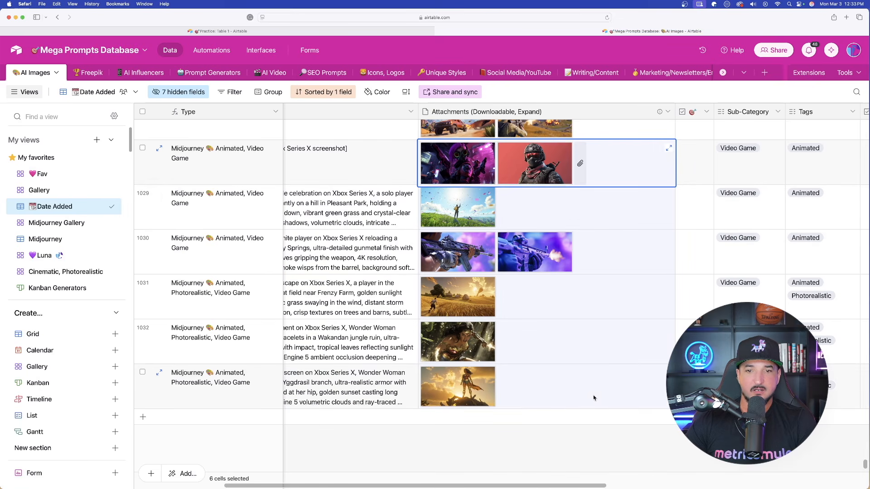
click(232, 33)
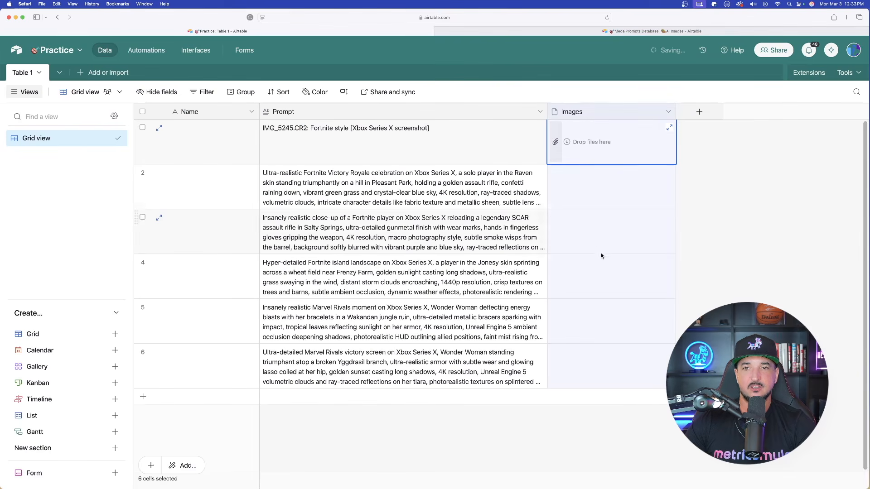
key(super+v)
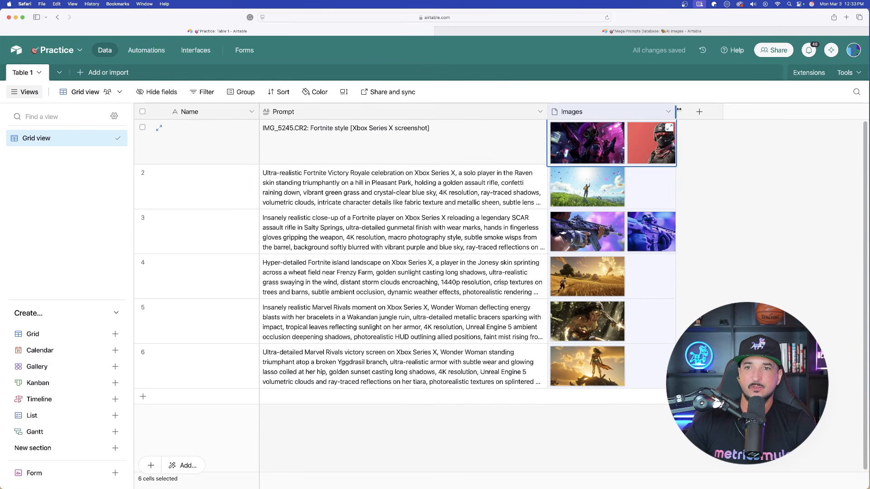
drag(678, 109, 778, 110)
click(447, 227)
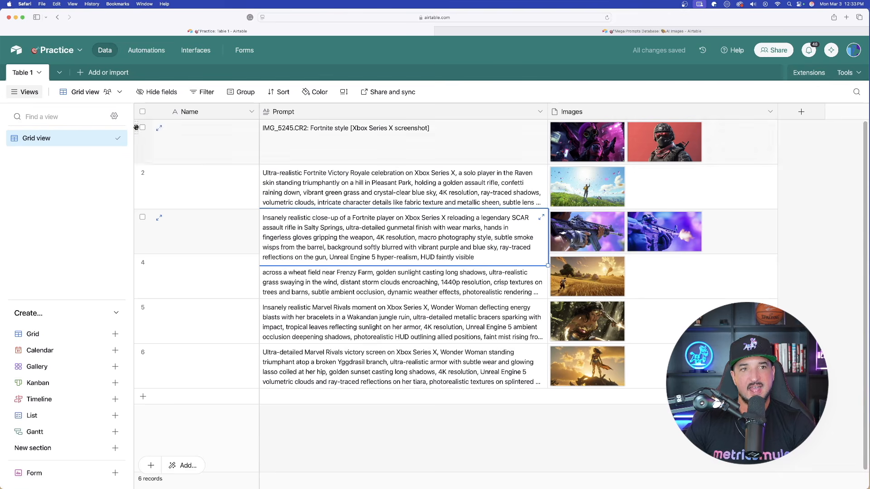
Add an Autonumber field named ID to the table
click(627, 32)
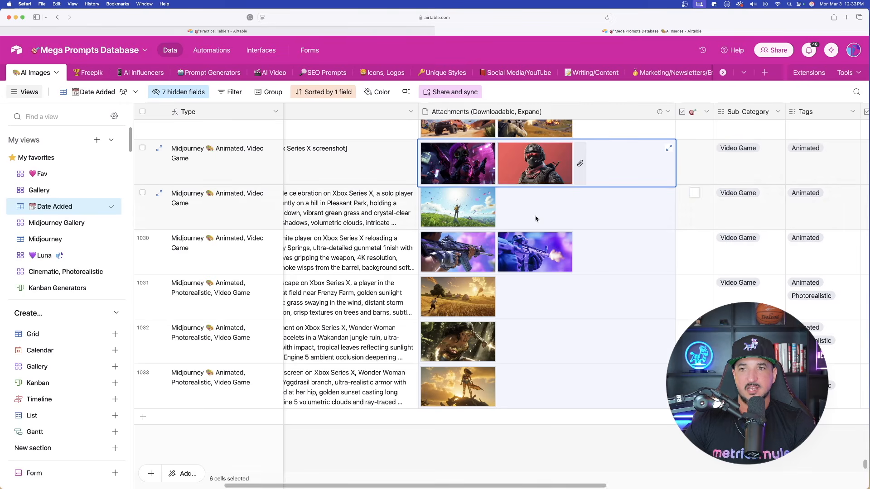
scroll(586, 169, right, 5)
scroll(445, 255, right, 5)
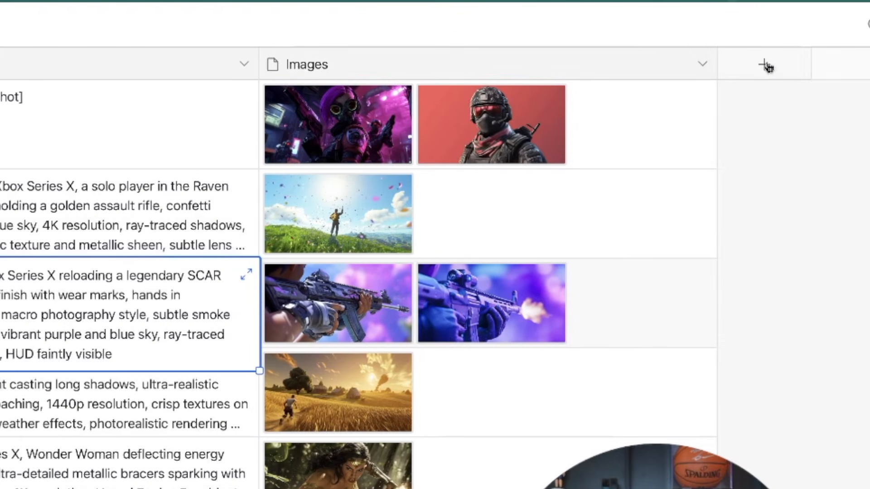
click(767, 68)
text(ID)
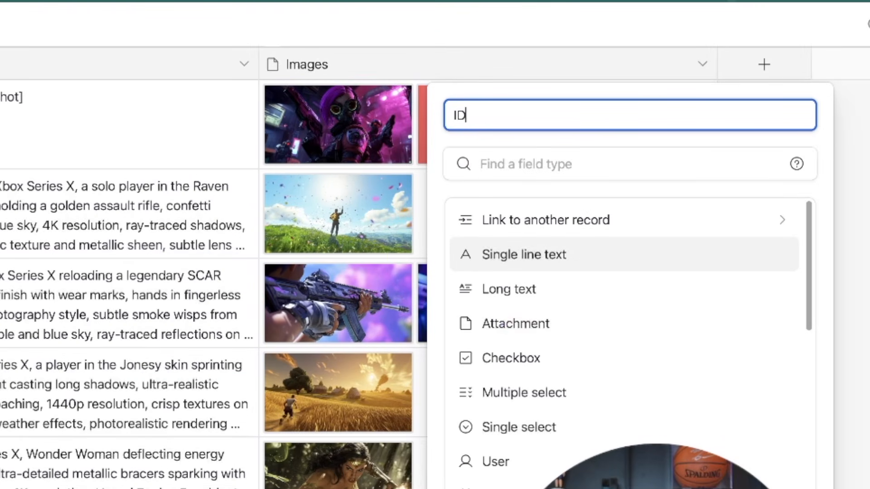
click(528, 175)
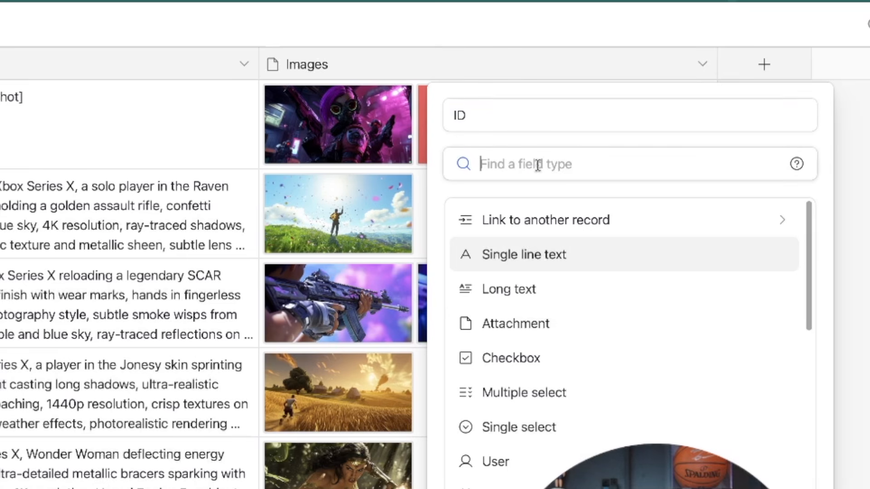
text(auto)
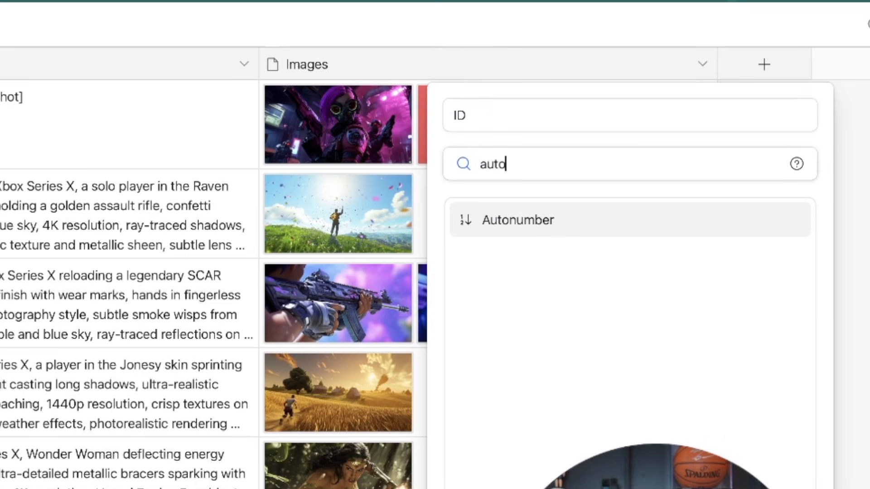
click(520, 223)
click(726, 280)
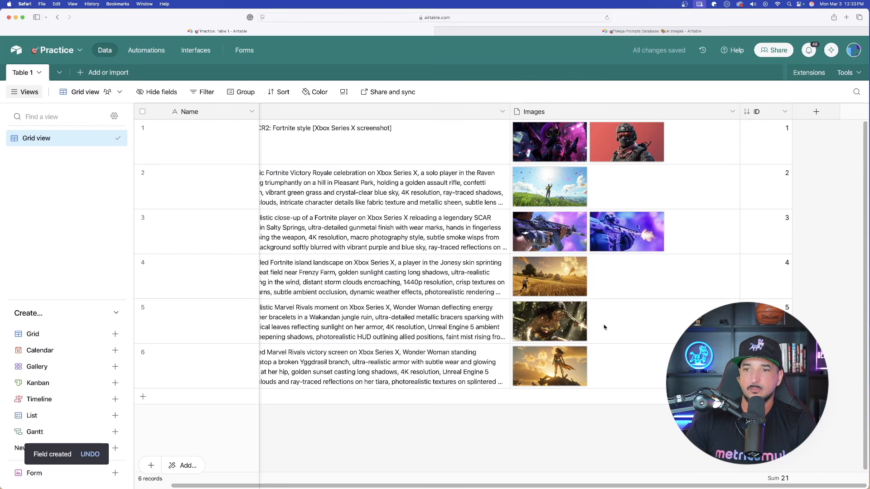
Add a new seventh record to the table and select its Images cell
scroll(281, 428, left, 1)
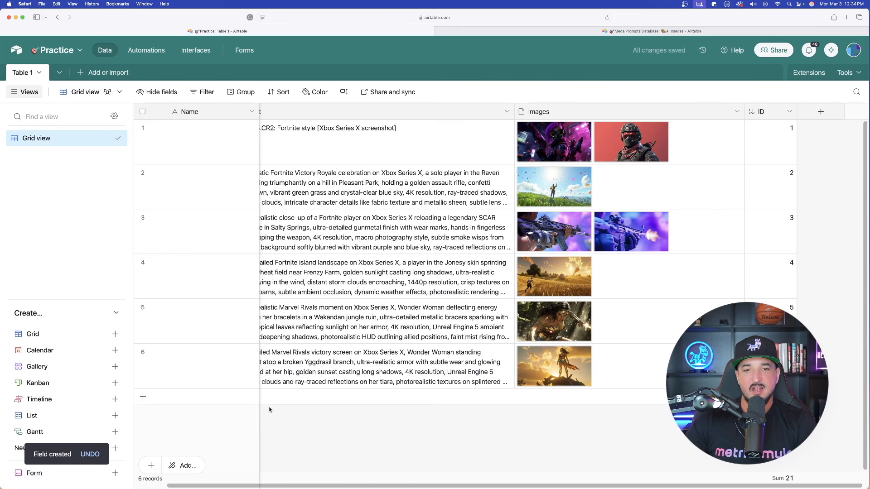
click(158, 399)
scroll(558, 398, right, 1)
click(558, 410)
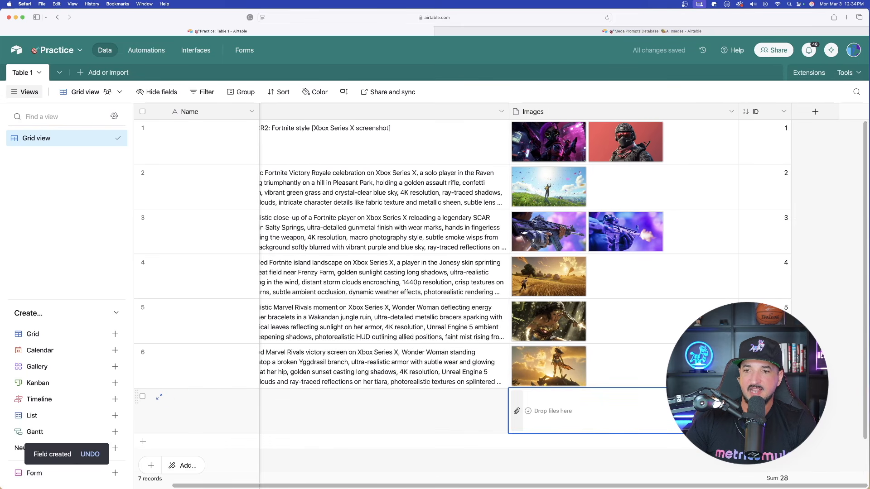
Add a new field named Category with the Single select type
click(815, 111)
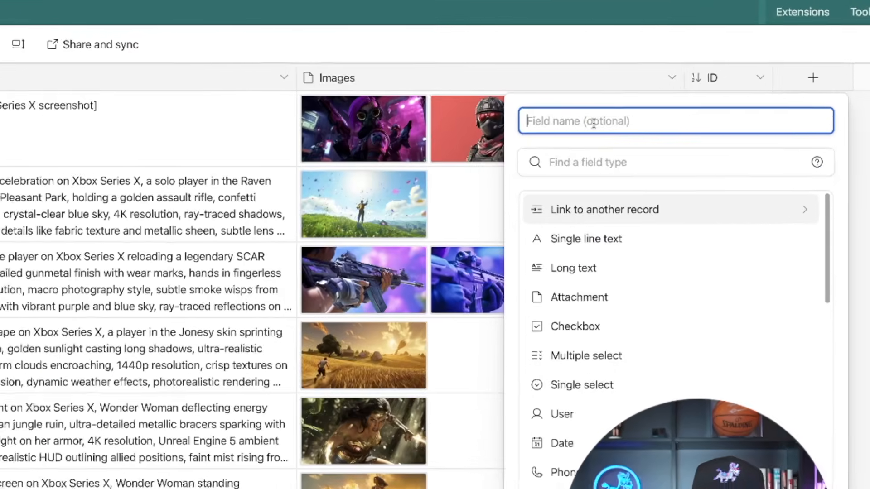
text(Ca)
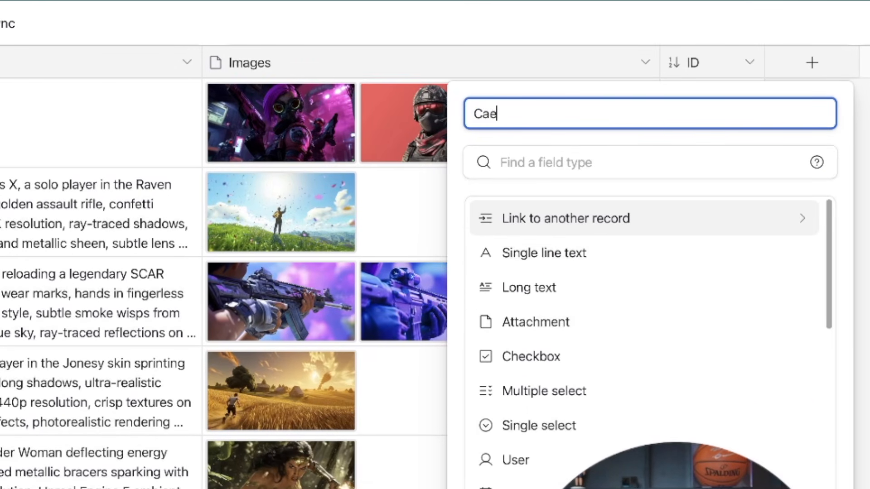
text(tegory)
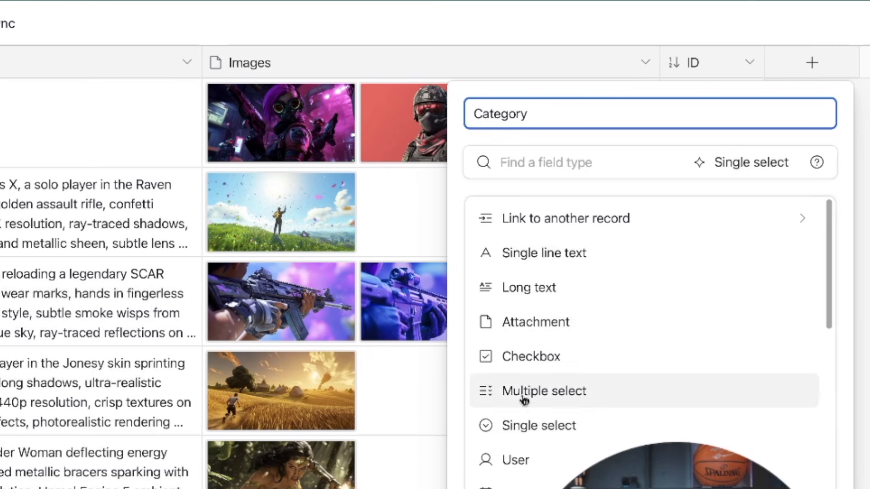
click(533, 434)
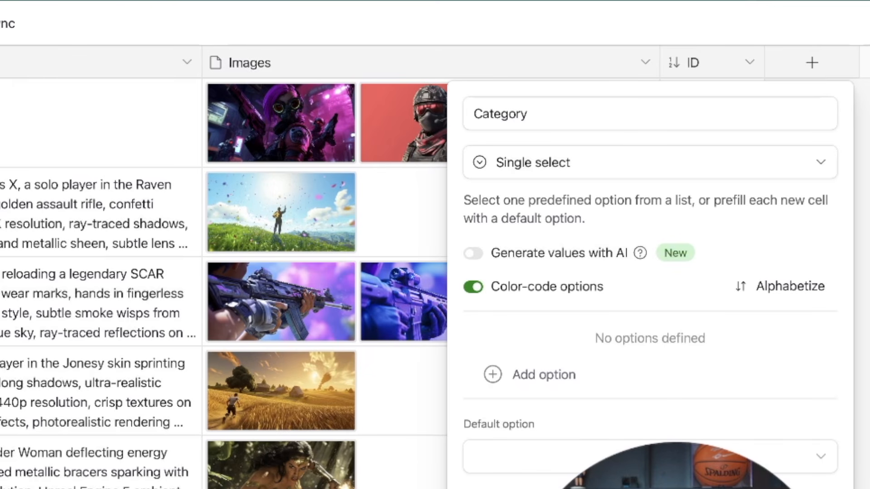
Add Midjourney, Leonardo and Freepik as options of the Category field
click(525, 375)
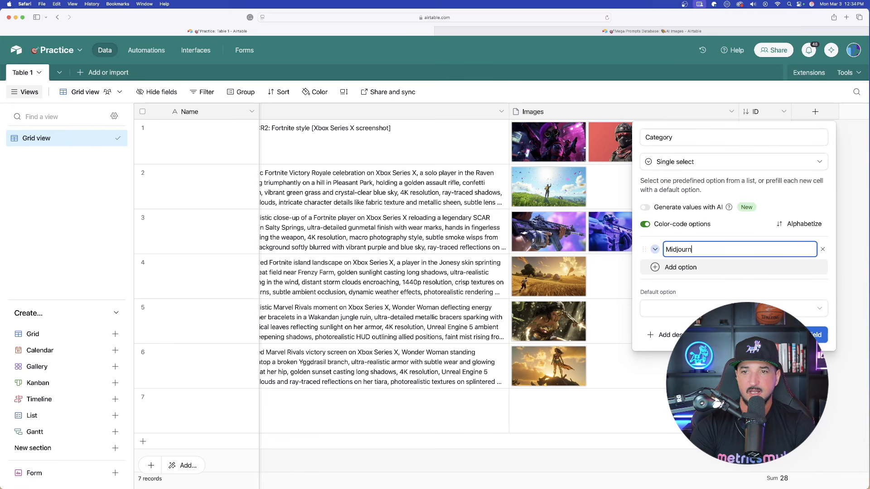
text(Midjourney)
key(Return)
text(Leonardo)
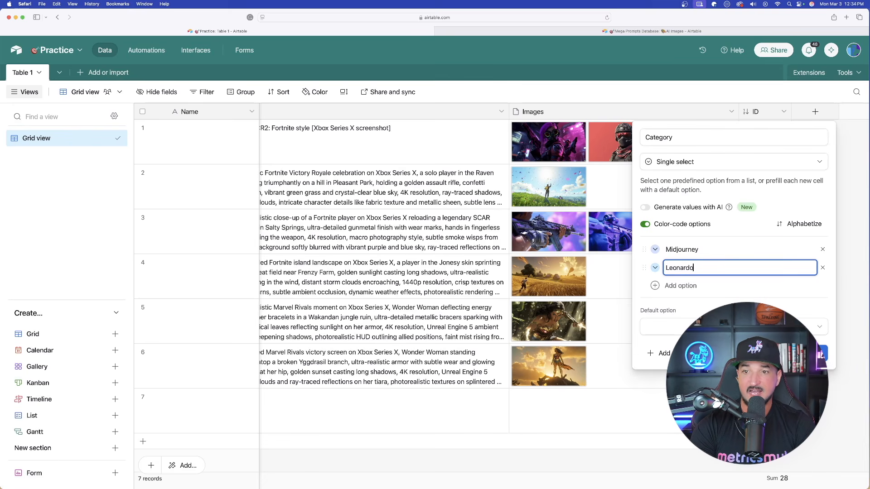
key(Return)
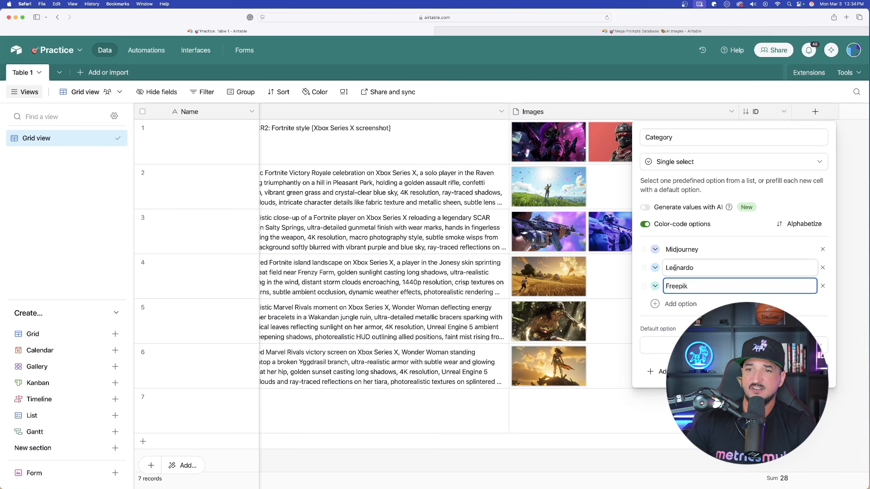
Change the colours of the Leonardo and Freepik options and create the Category field
click(655, 250)
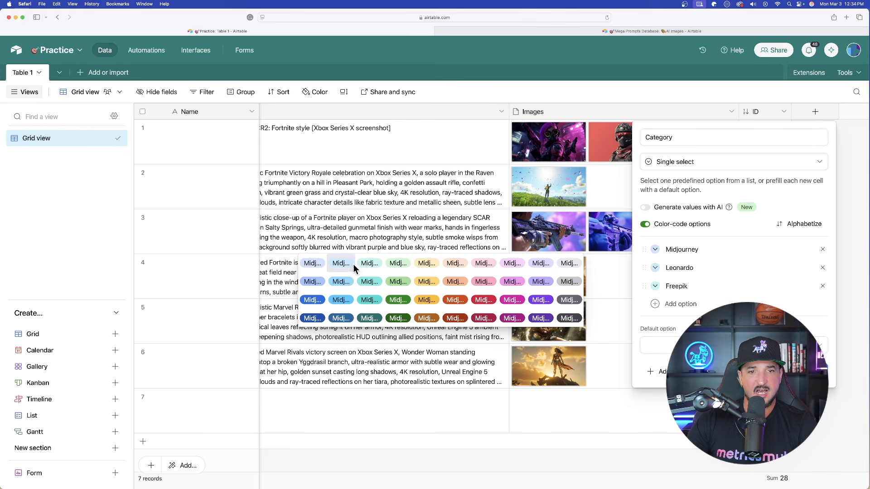
click(655, 250)
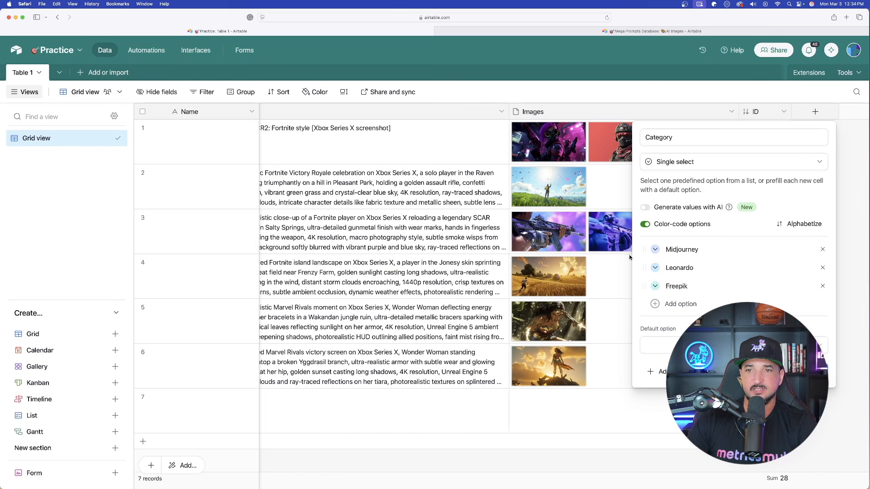
click(655, 269)
click(544, 284)
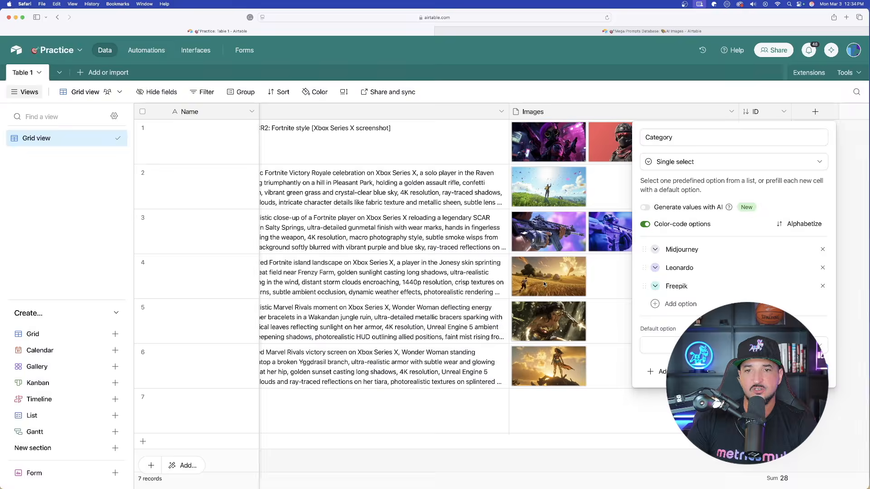
click(656, 289)
click(342, 301)
click(803, 372)
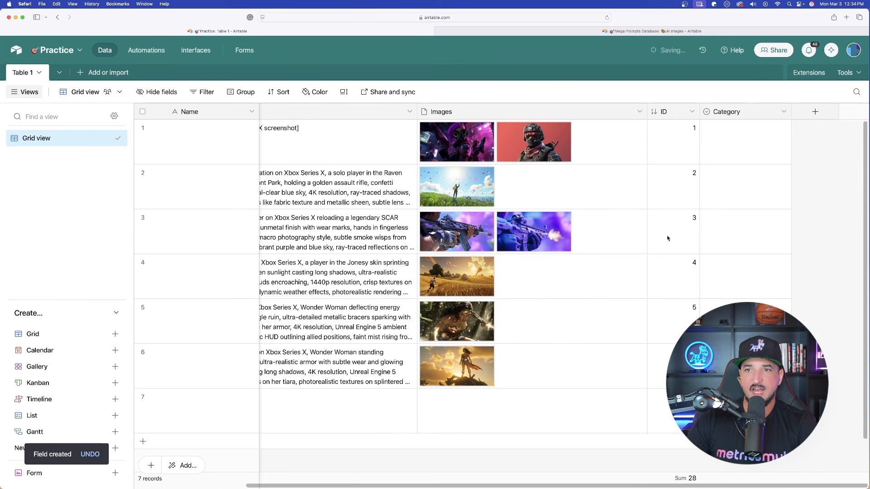
Move the Category column next to the Name column
click(729, 113)
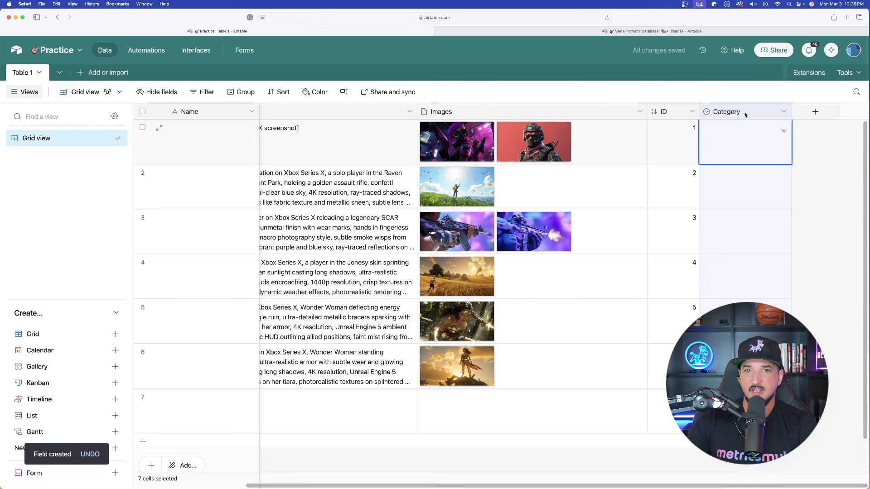
drag(745, 114, 312, 156)
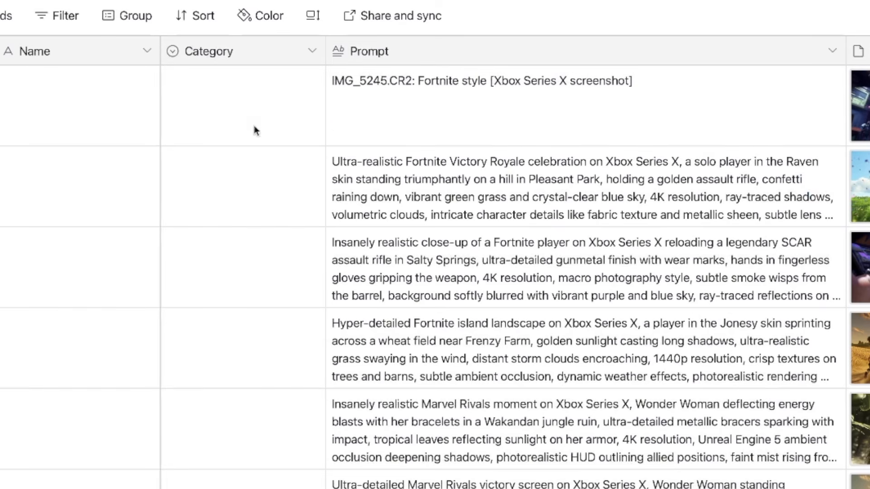
Set the Category of the first three records to Midjourney, Leonardo and Freepik respectively
click(241, 89)
click(240, 101)
click(233, 170)
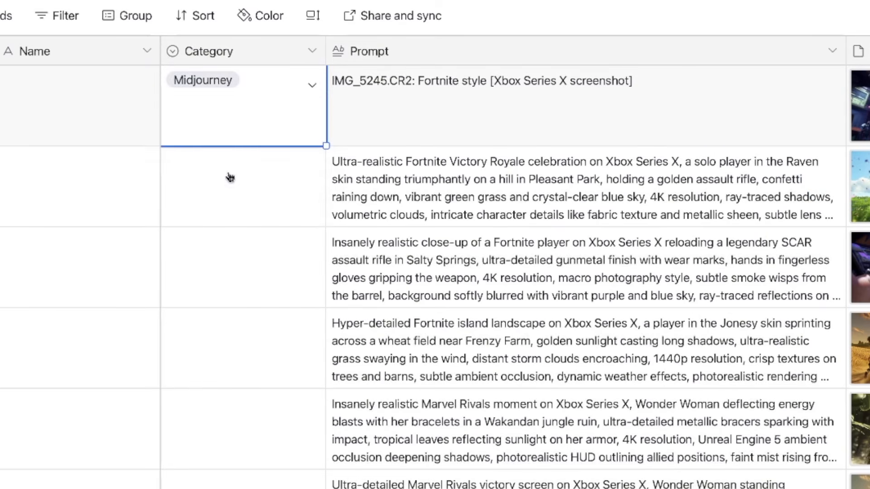
click(220, 188)
click(213, 213)
click(206, 290)
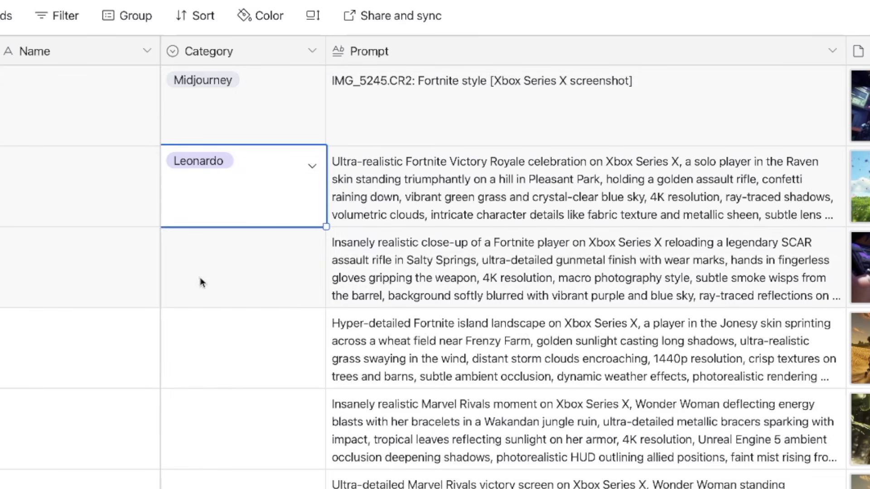
click(200, 277)
click(214, 277)
click(207, 408)
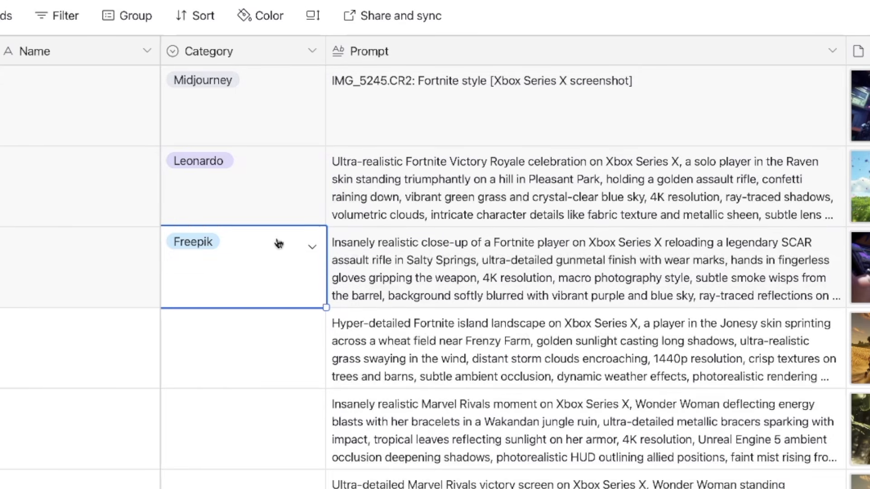
Copy Midjourney into the fourth record's Category and fill it down through records 5 and 6
click(341, 207)
click(327, 259)
click(302, 99)
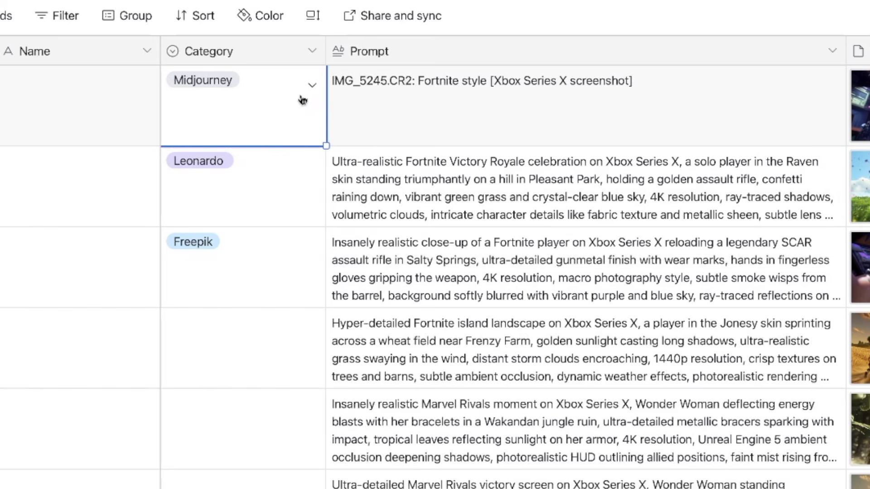
click(272, 340)
text(Midjourney)
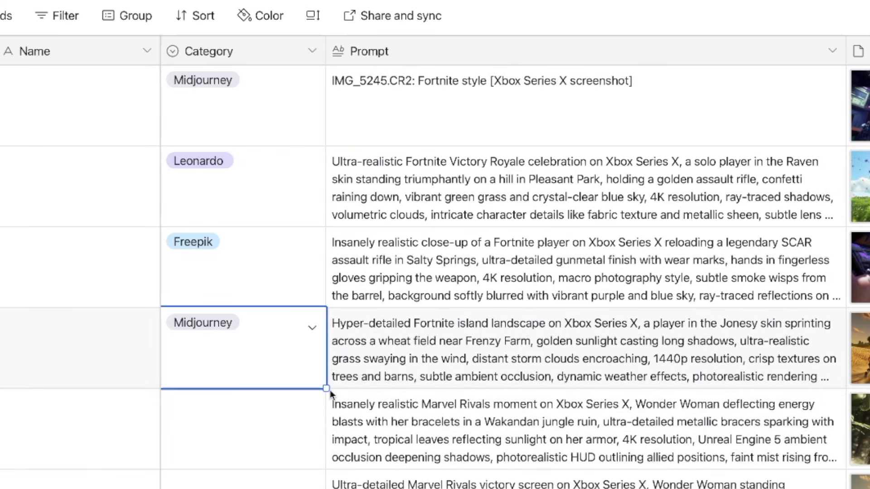
drag(326, 389, 324, 474)
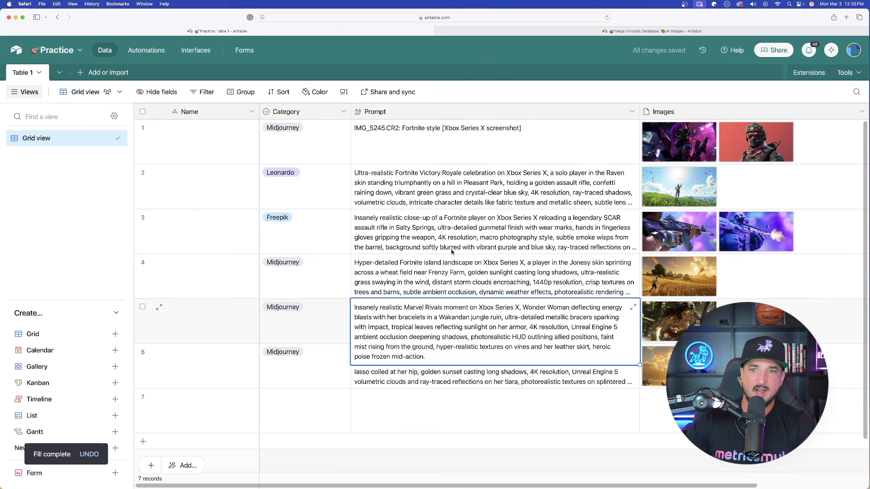
Add a new field named Tags with the Multiple select type
scroll(451, 252, right, 3)
click(815, 112)
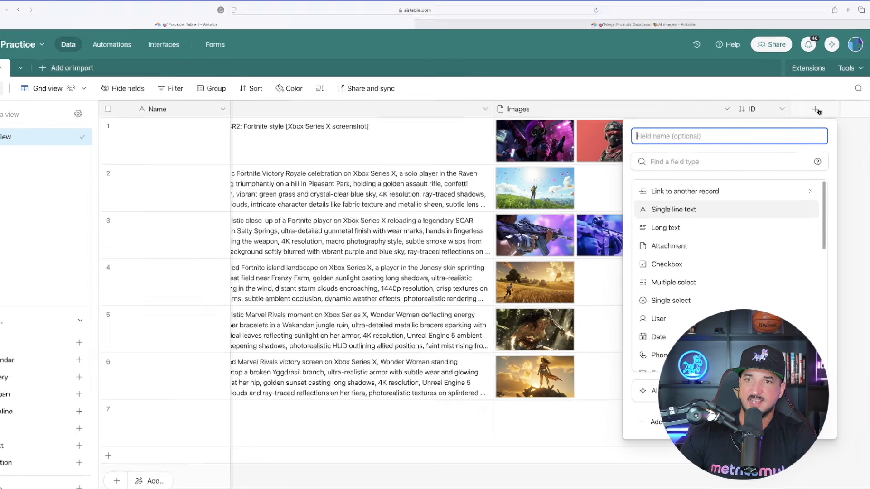
text(Tags)
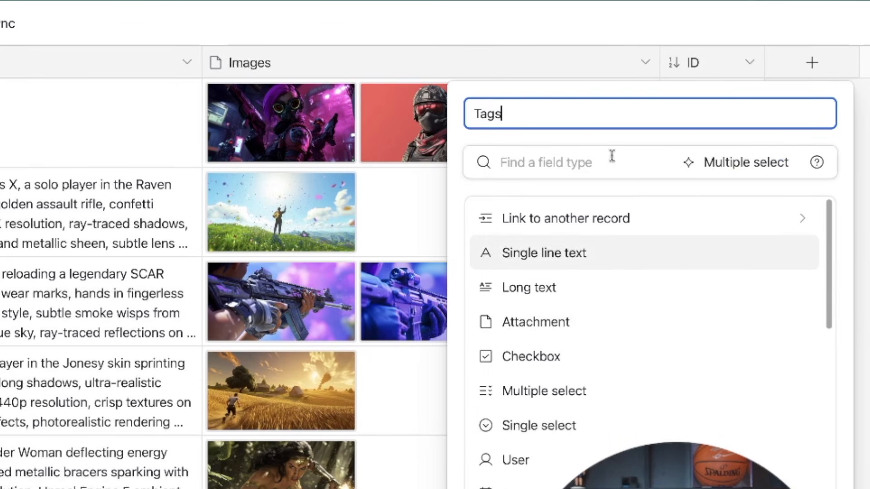
click(551, 391)
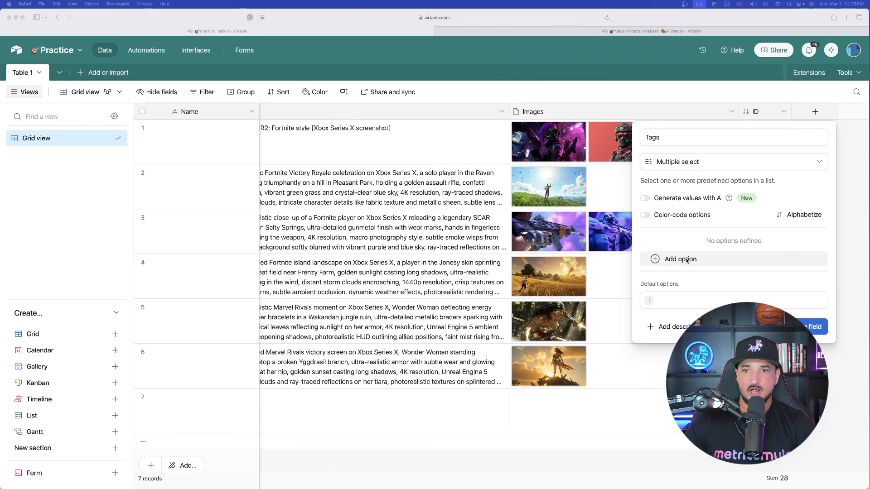
Add animated, cinematic and video as options of the Tags field
click(671, 258)
click(679, 259)
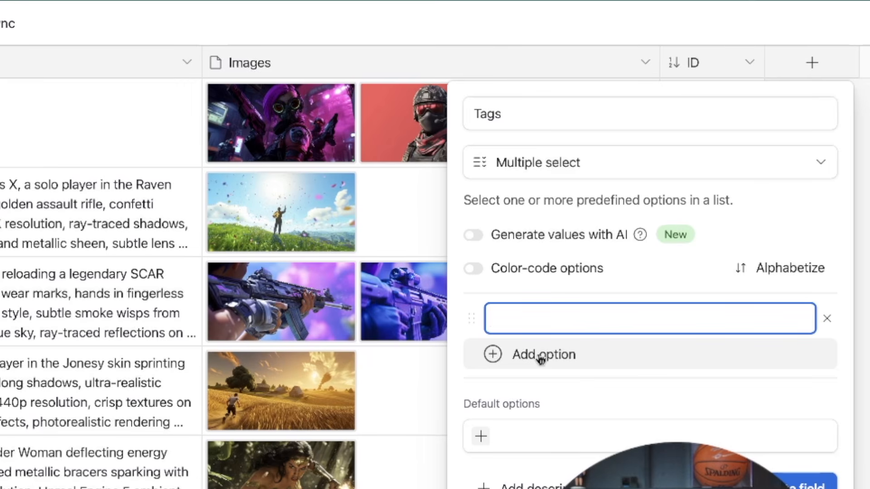
text(animate)
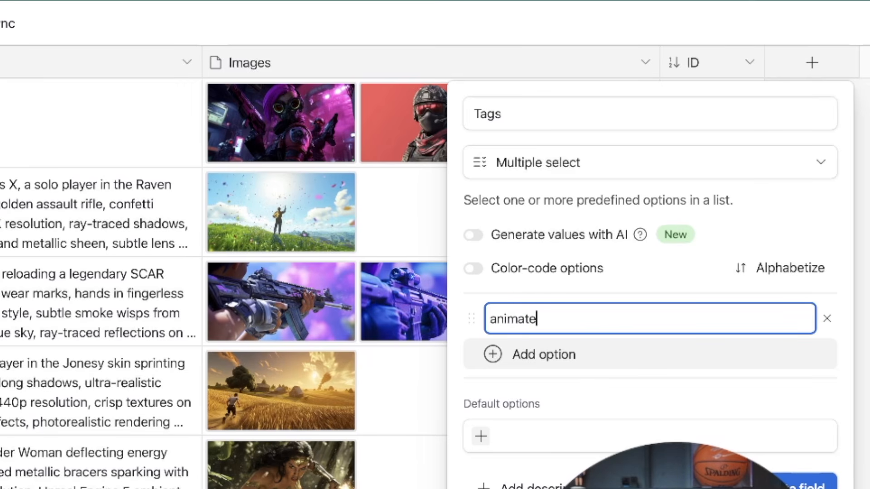
text(d)
key(Return)
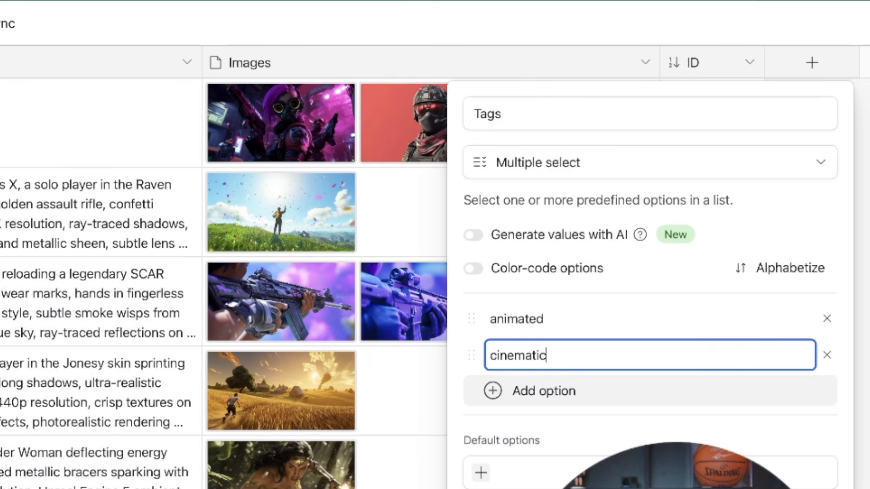
key(Return)
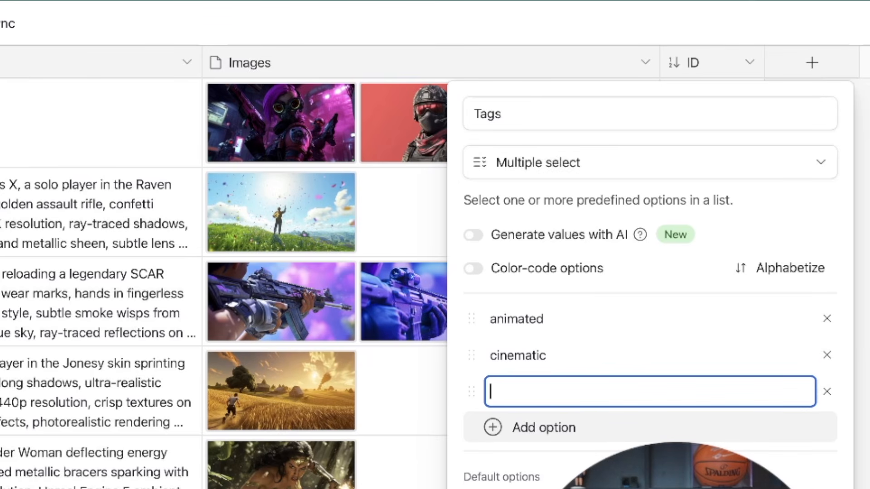
key(Return)
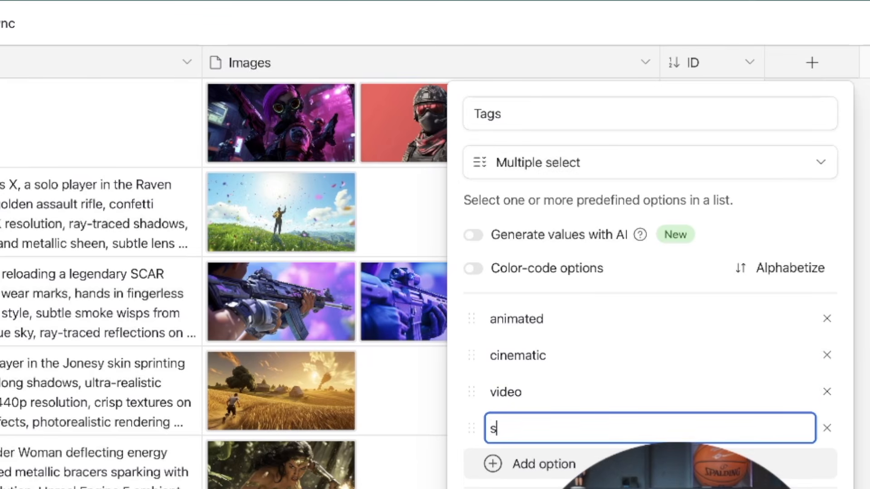
Add scenery and person as further options of the Tags field
text(scne)
key(BackSpace)
key(BackSpace)
text(enery)
key(Return)
text(persons)
key(BackSpace)
key(BackSpace)
key(BackSpace)
text(sonsp)
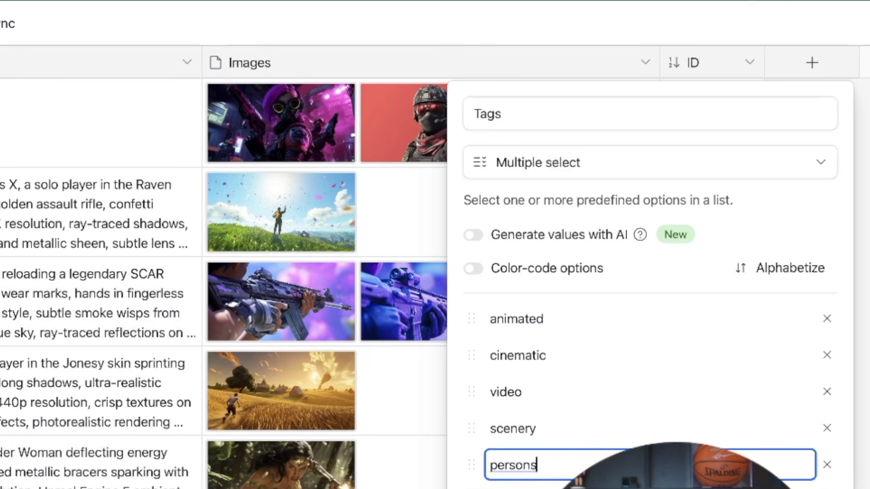
text(n)
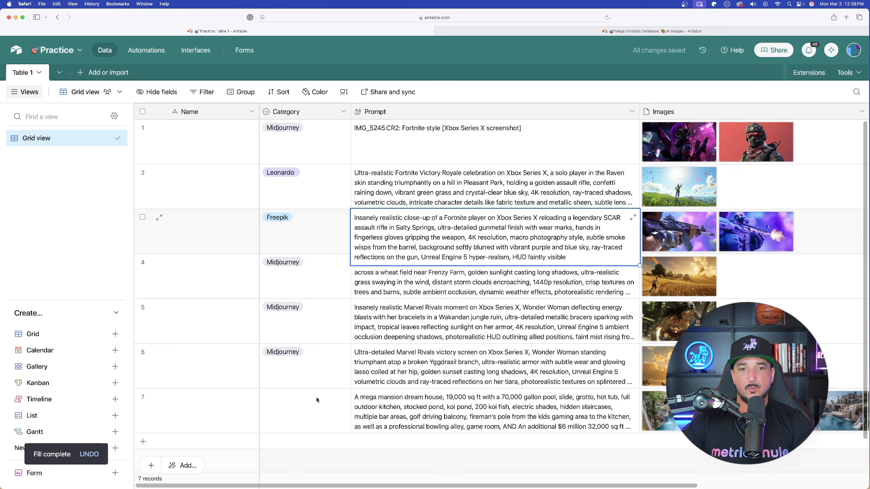
Set the seventh record's Category to Midjourney
click(324, 403)
click(323, 404)
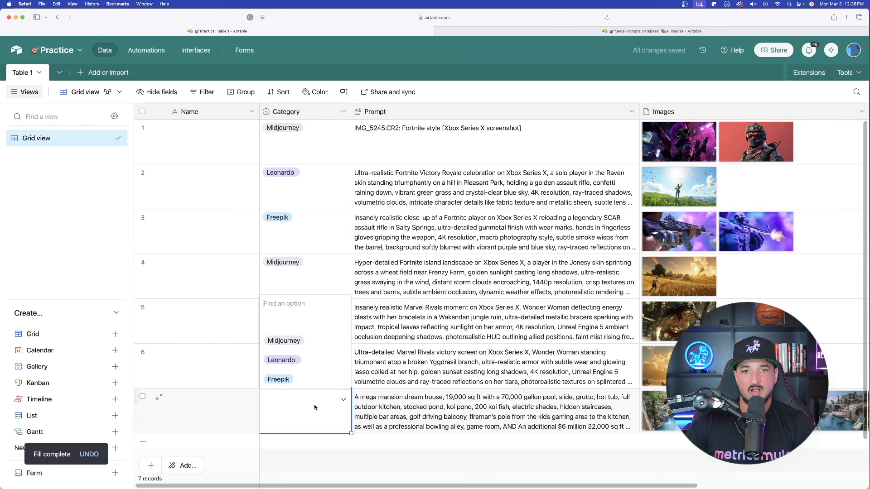
click(283, 340)
click(446, 316)
key(Escape)
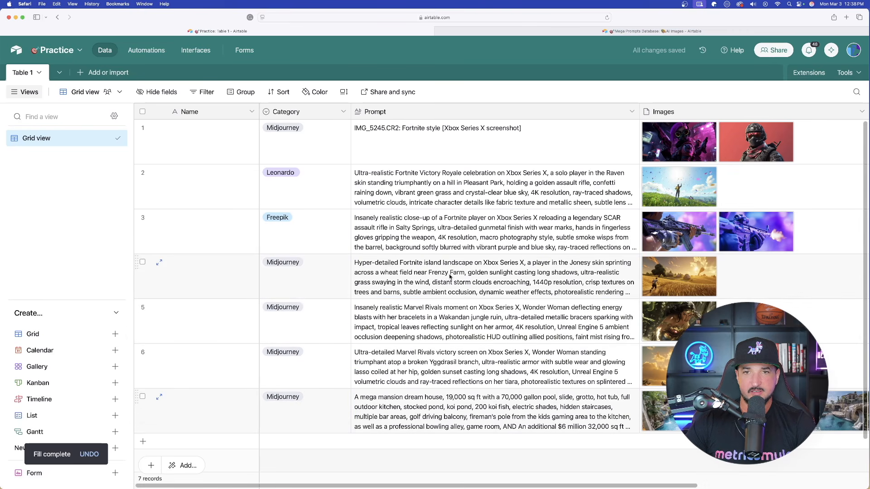
Add a new Checkbox field named Favorite using the green check style
scroll(453, 227, right, 5)
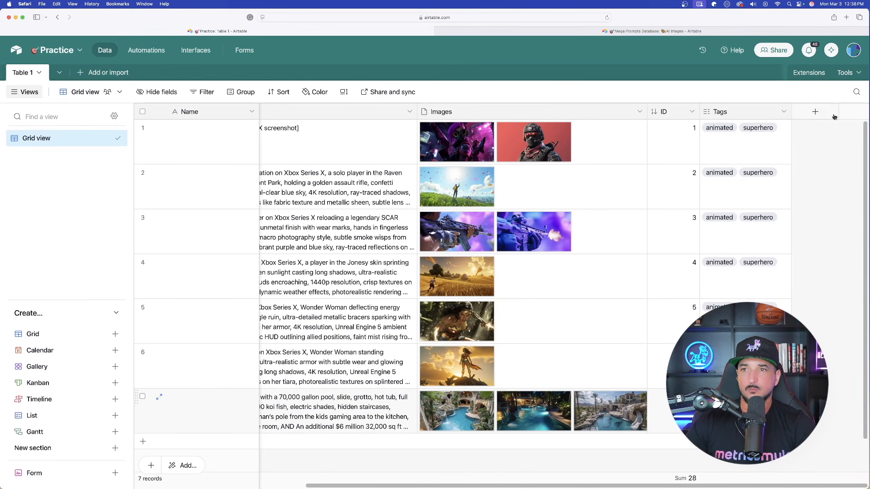
click(815, 112)
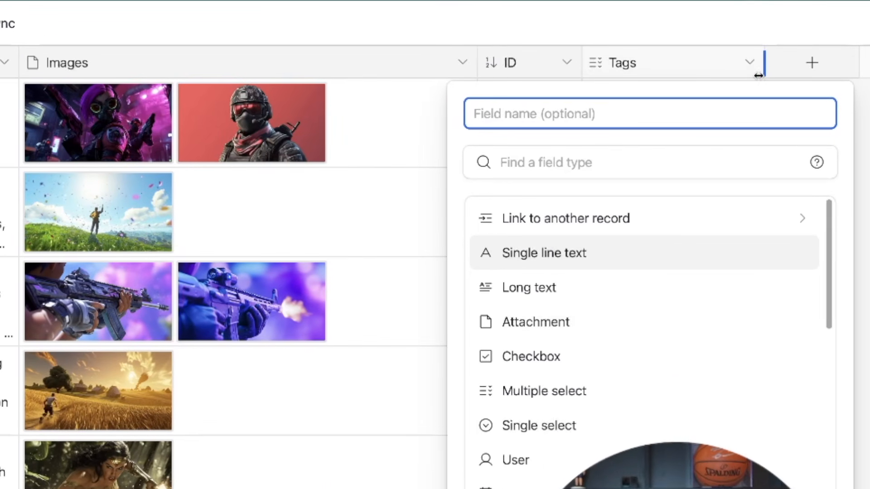
text(Favorite)
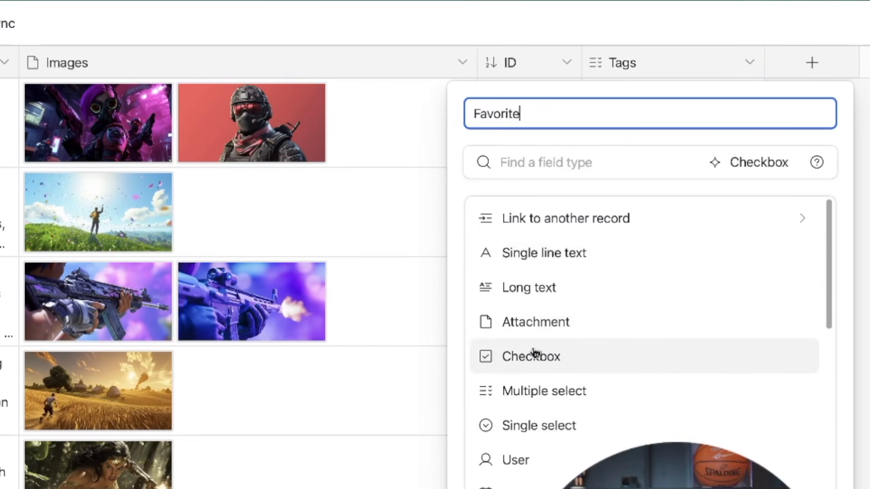
click(532, 357)
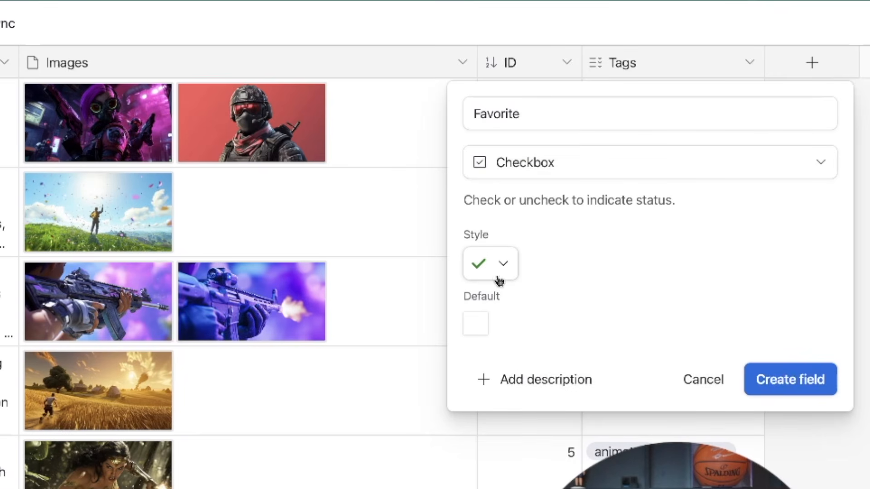
click(489, 273)
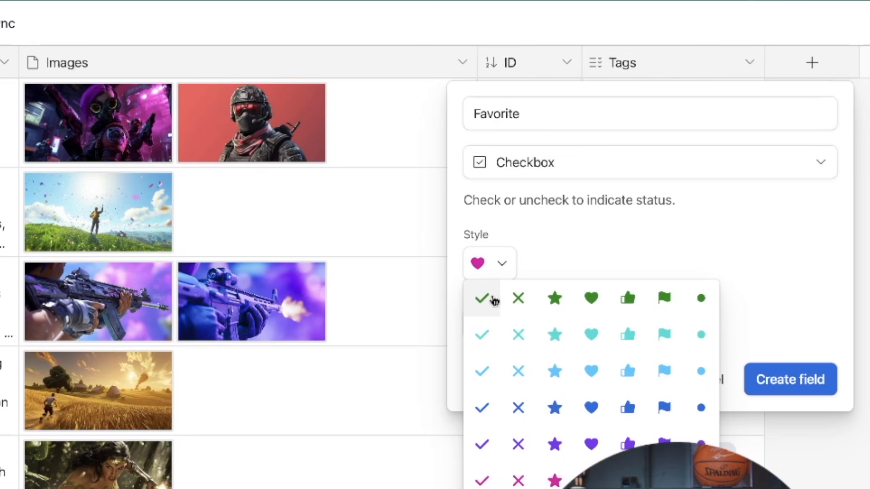
click(483, 299)
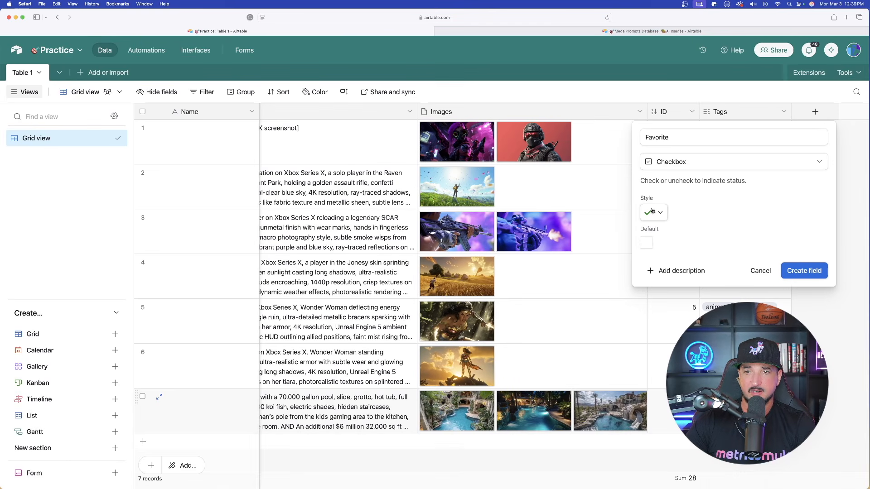
click(804, 271)
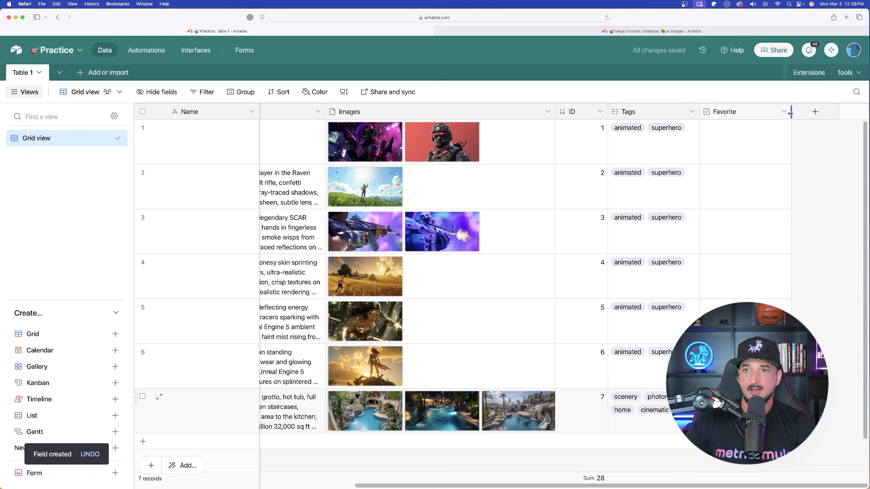
Narrow the Favorite column and mark the second and third records as favorites
drag(791, 108, 752, 107)
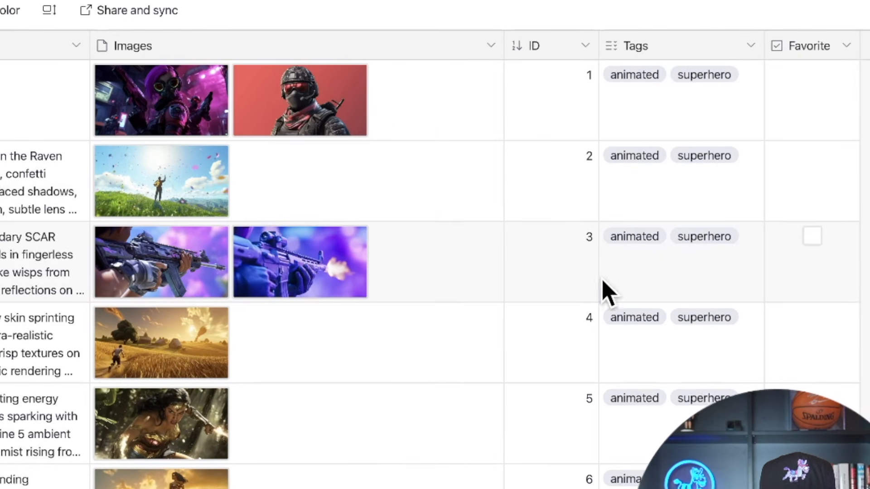
scroll(815, 249, right, 1)
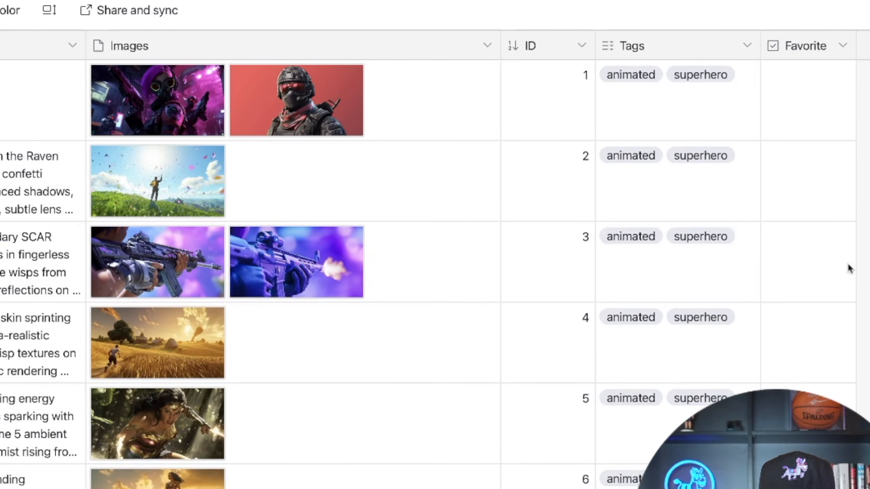
scroll(786, 228, down, 1)
click(808, 235)
click(807, 147)
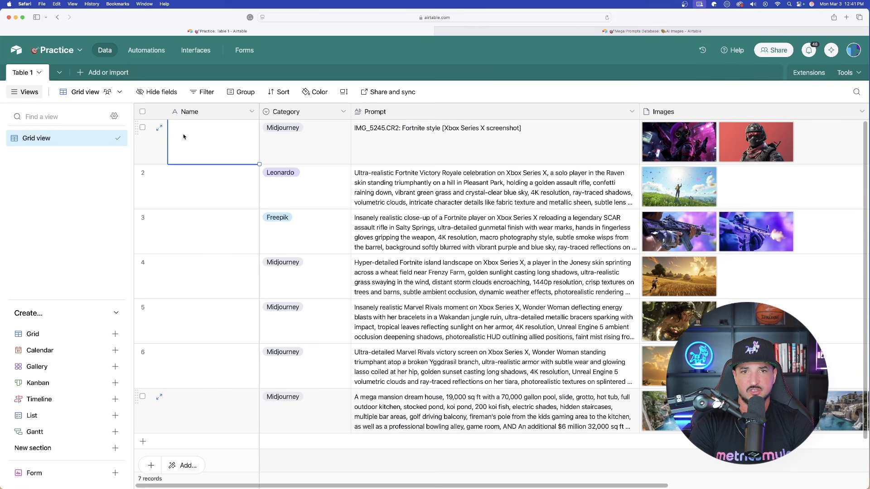
Name the first record Video screenshot
key(Return)
text(Video screenshot)
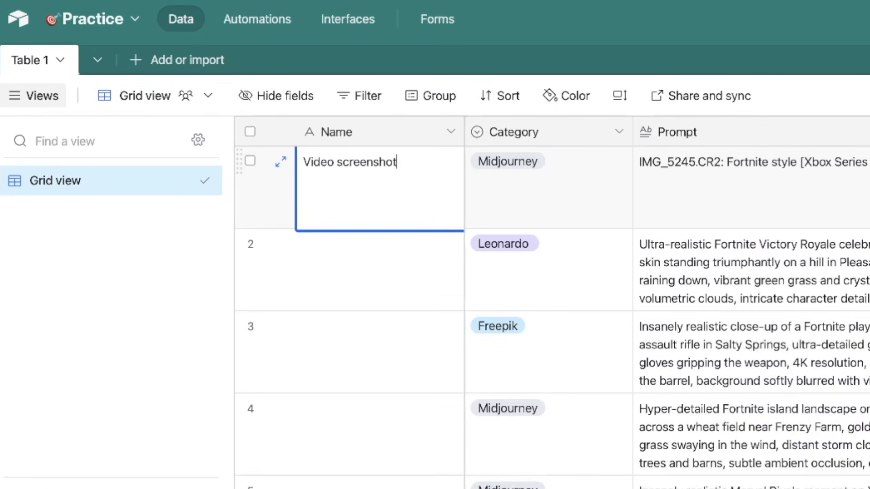
click(371, 291)
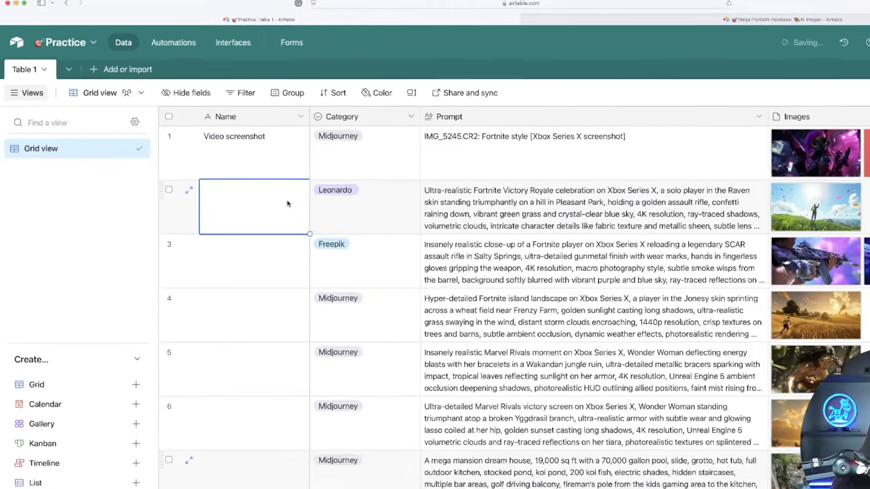
Create a new collaborative gallery view named Gallery
scroll(721, 175, right, 5)
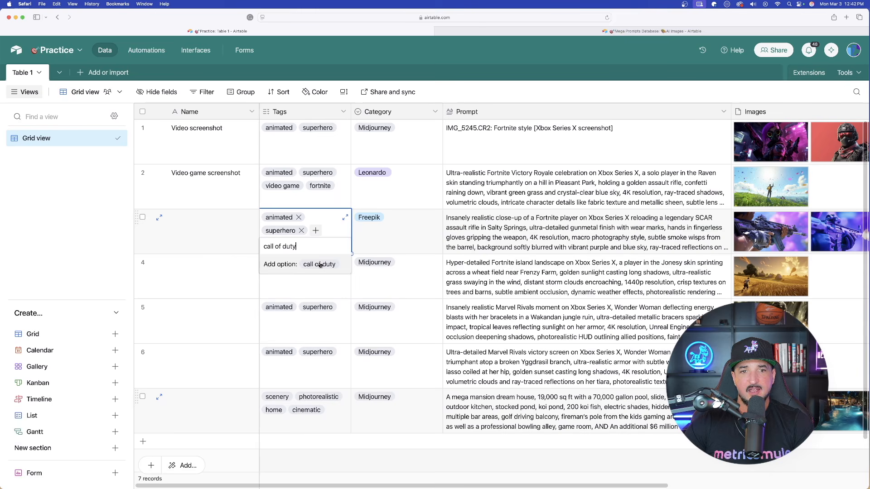
click(564, 230)
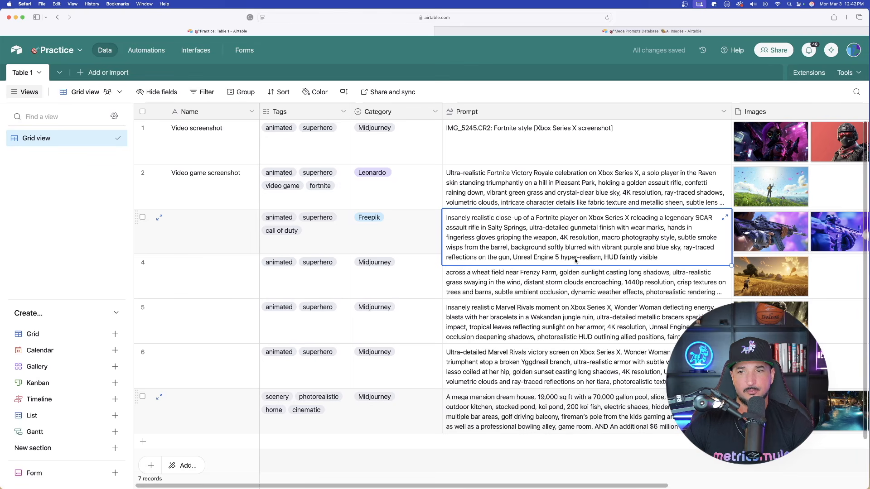
scroll(487, 244, right, 5)
scroll(490, 243, left, 5)
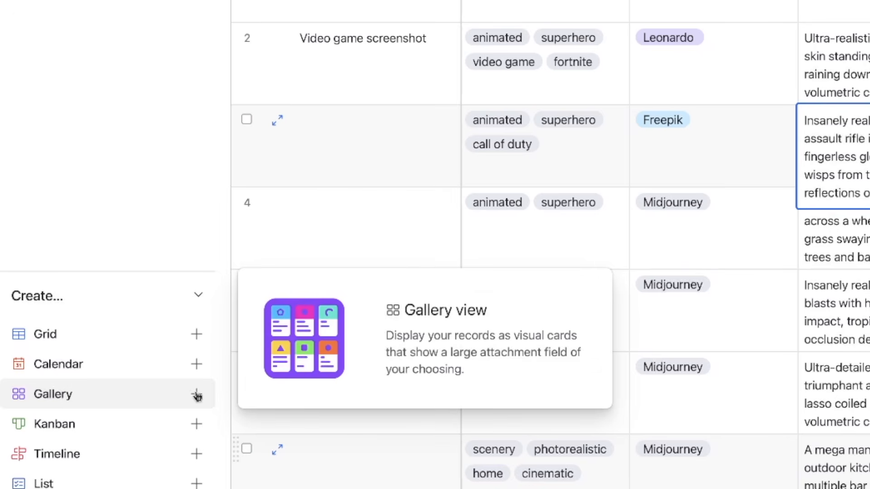
click(197, 395)
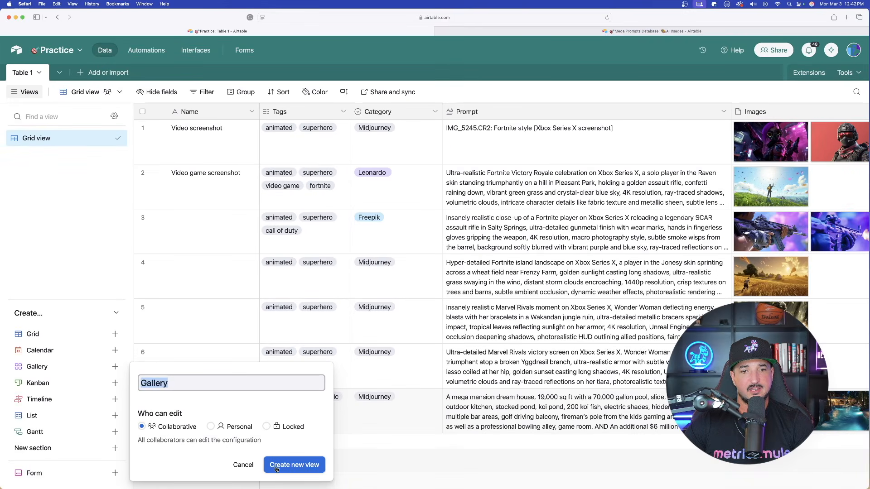
click(282, 467)
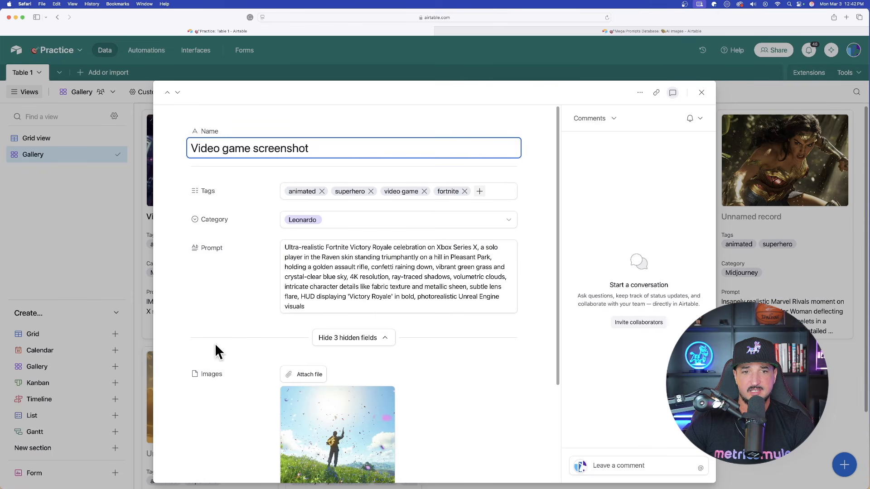
Show the ID field on the gallery cards
scroll(219, 350, down, 4)
click(702, 92)
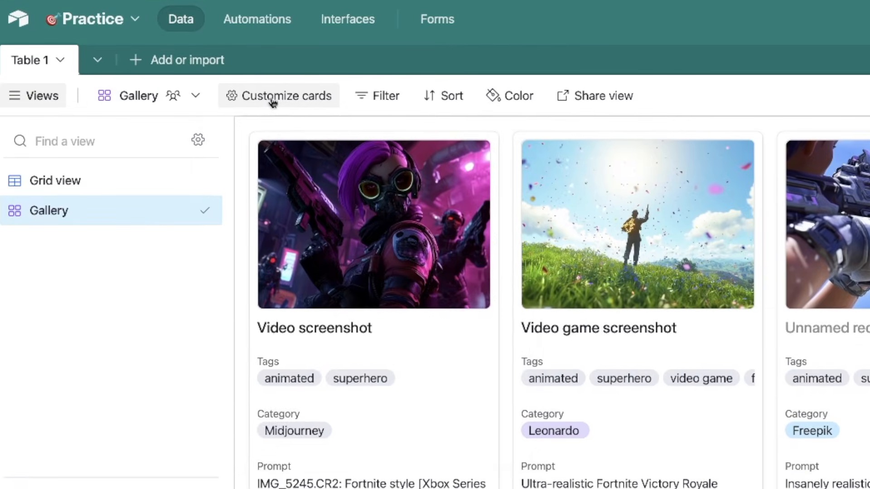
click(201, 94)
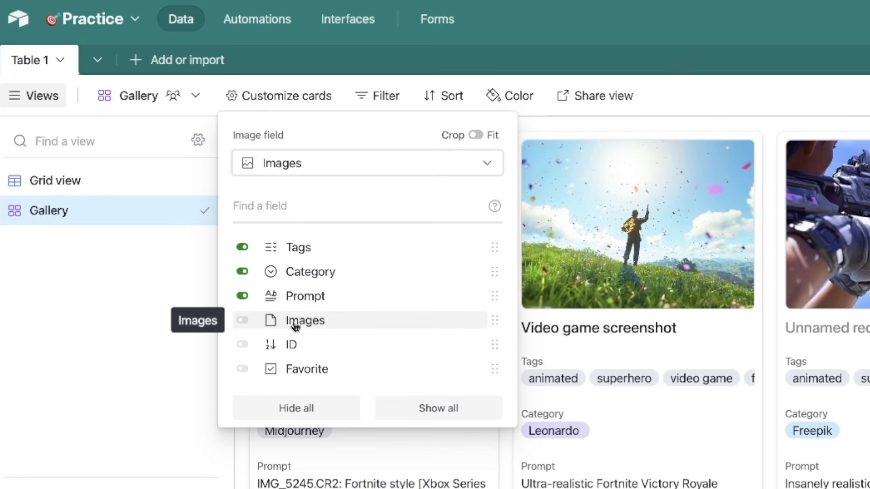
click(243, 346)
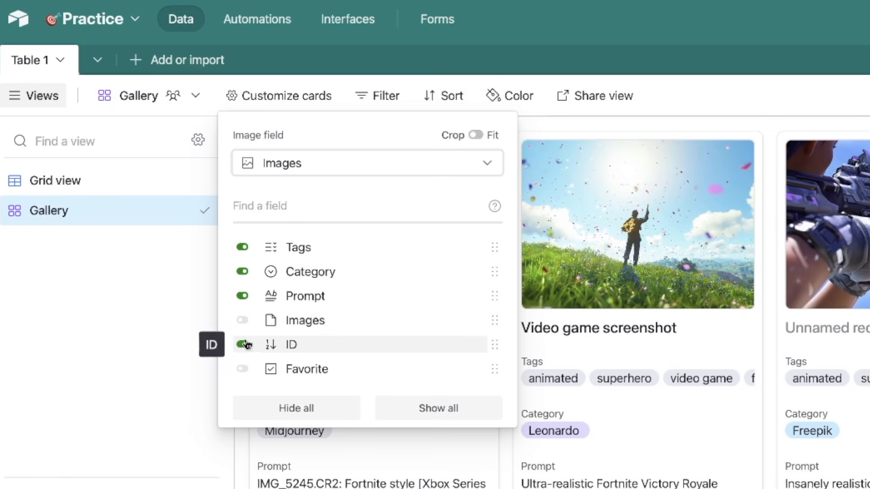
key(Escape)
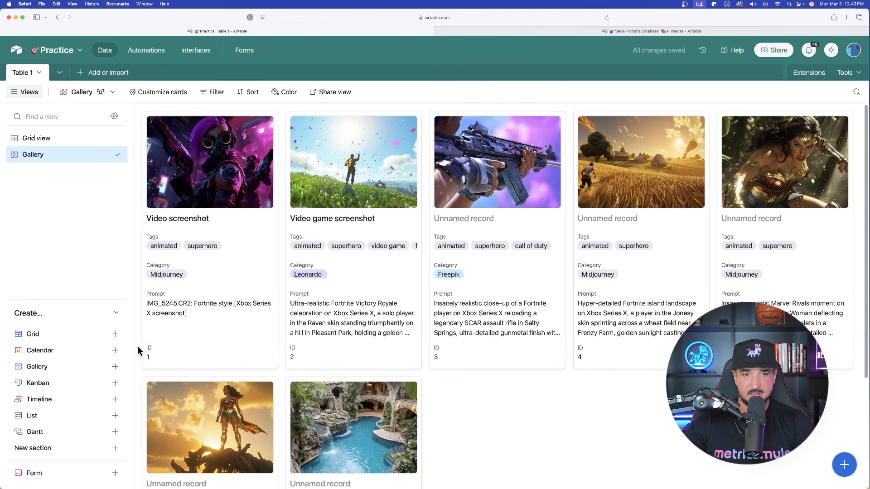
Open the second record and preview its attached image
click(343, 337)
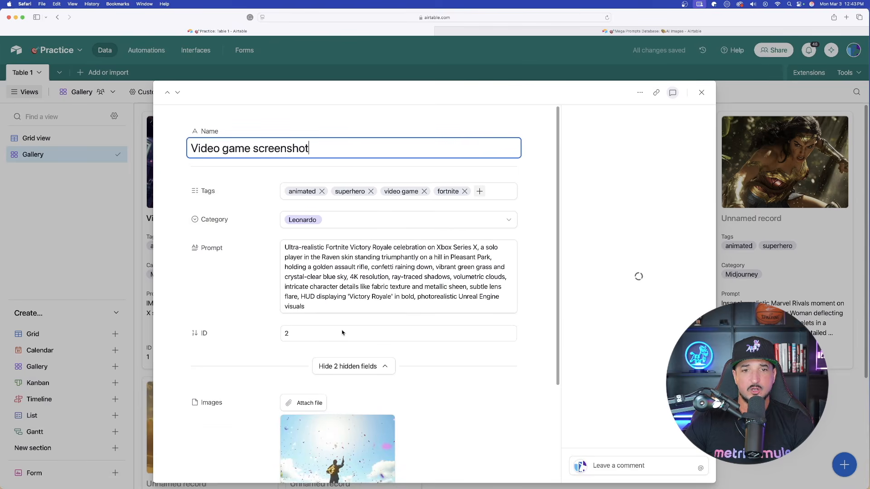
scroll(315, 304, down, 5)
click(309, 302)
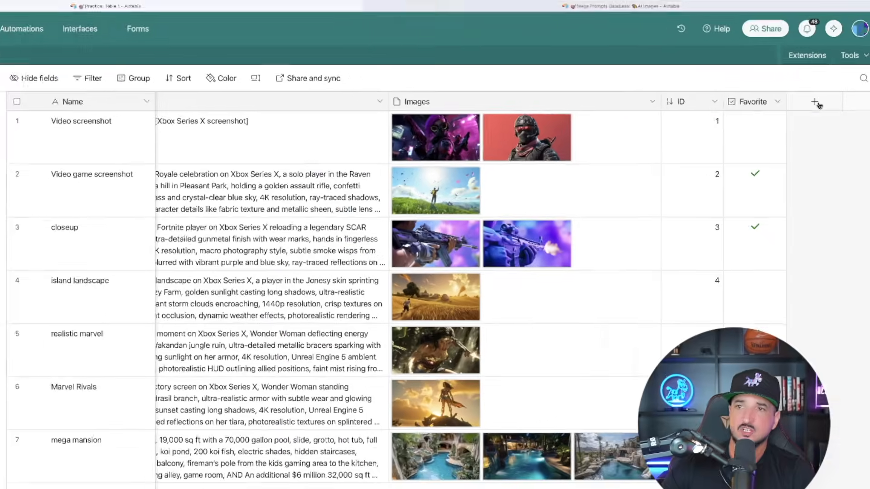
Add a new field named Date Added with the Created time type, without including the time
click(816, 103)
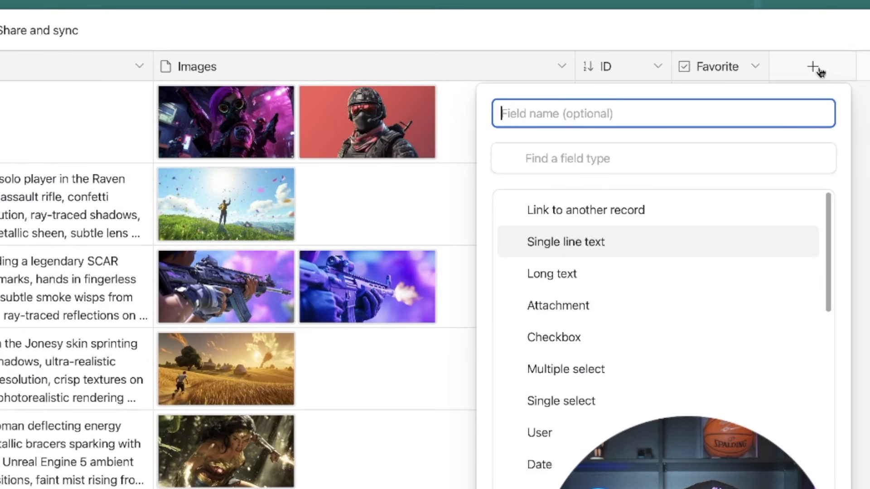
text(Date Added)
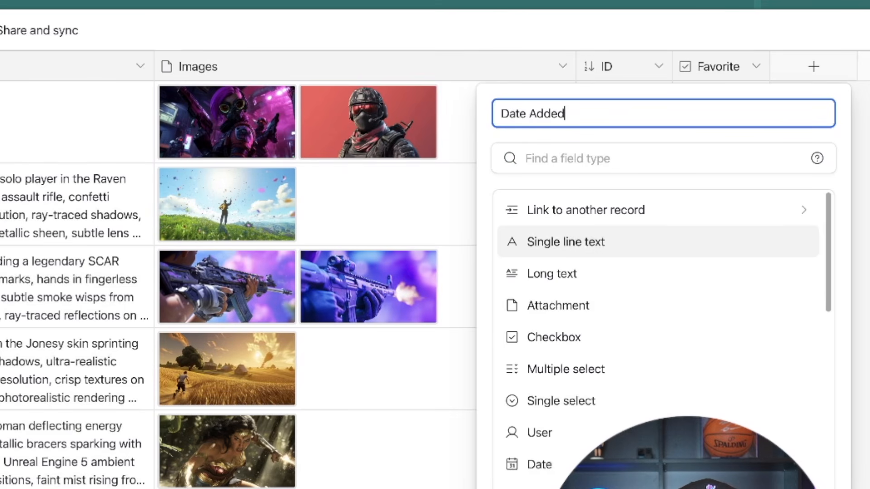
scroll(585, 255, down, 5)
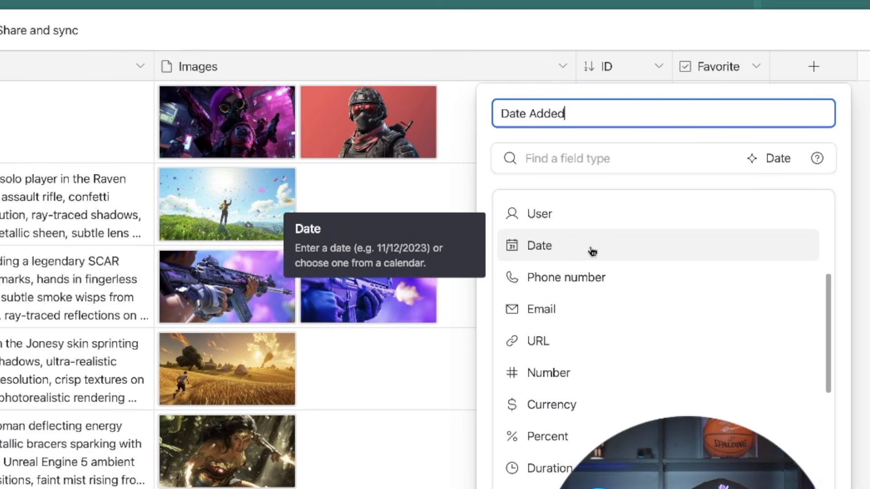
click(593, 252)
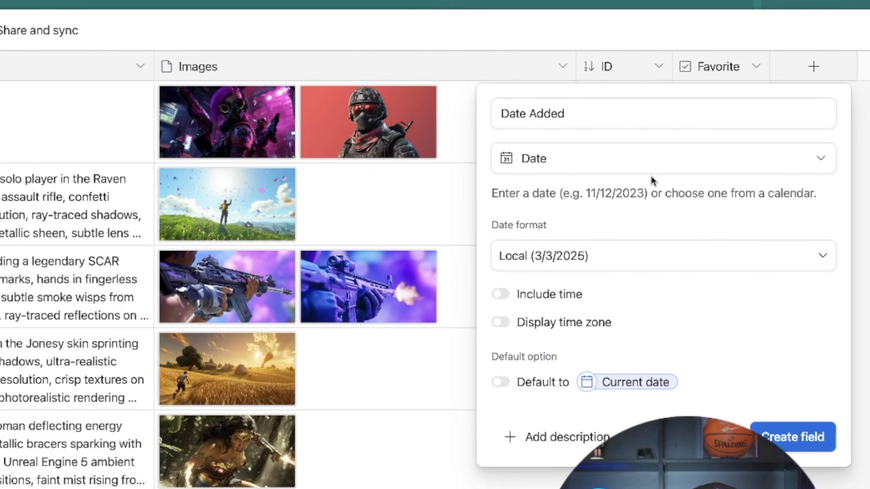
click(654, 163)
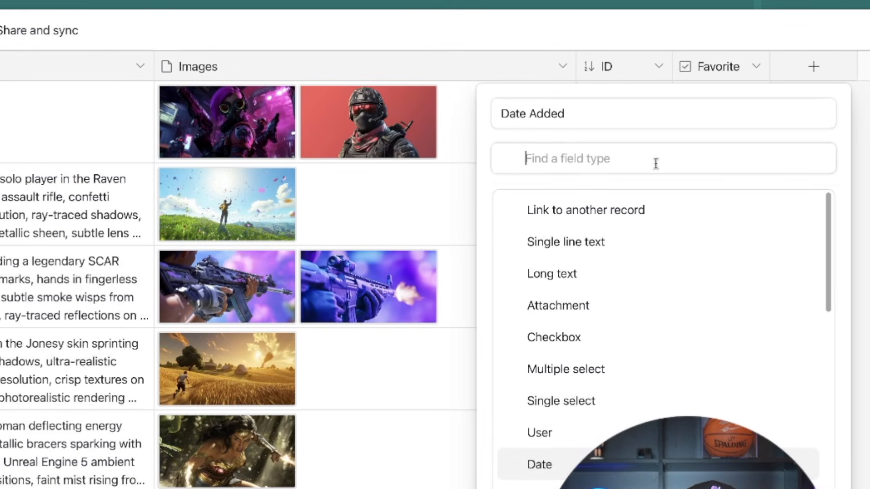
scroll(589, 320, down, 5)
scroll(588, 344, down, 5)
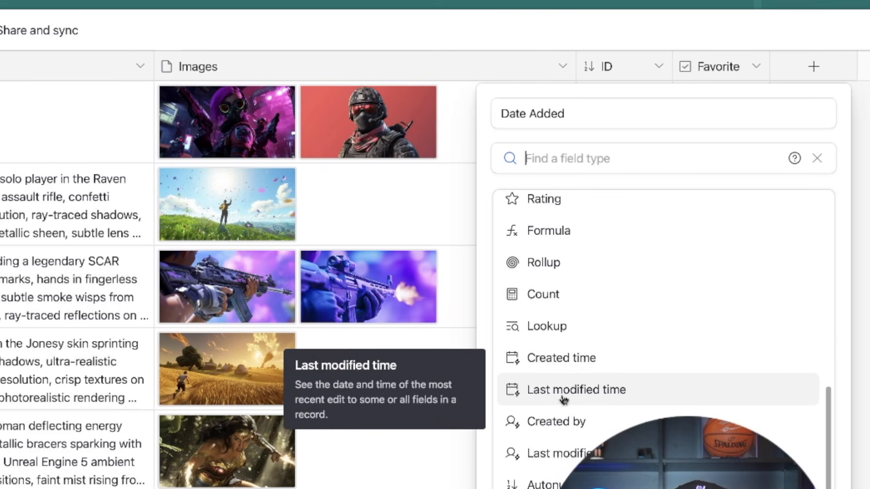
click(587, 358)
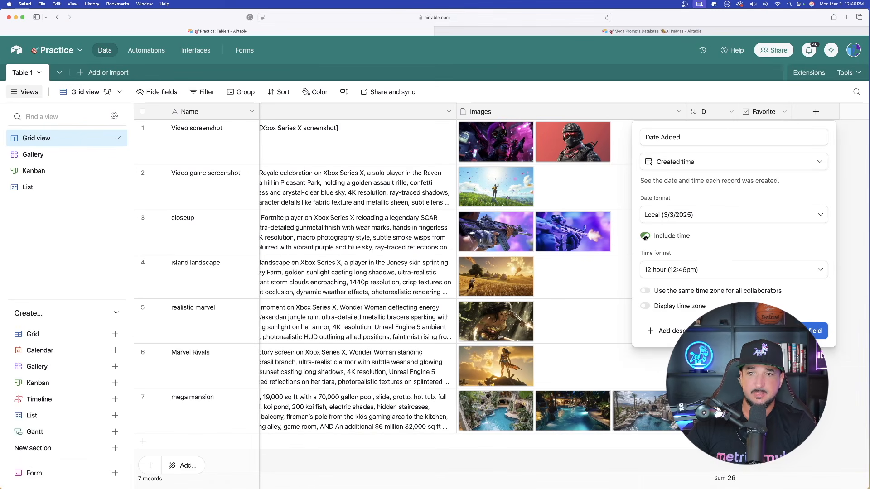
click(645, 236)
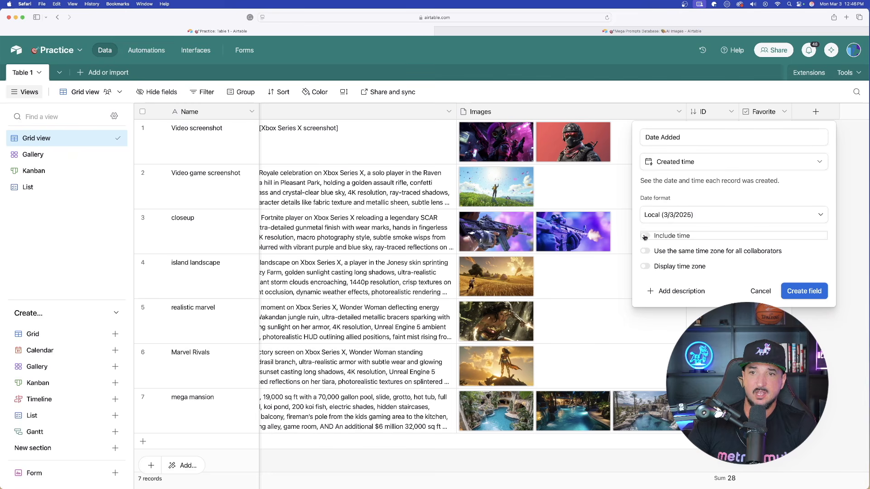
click(806, 291)
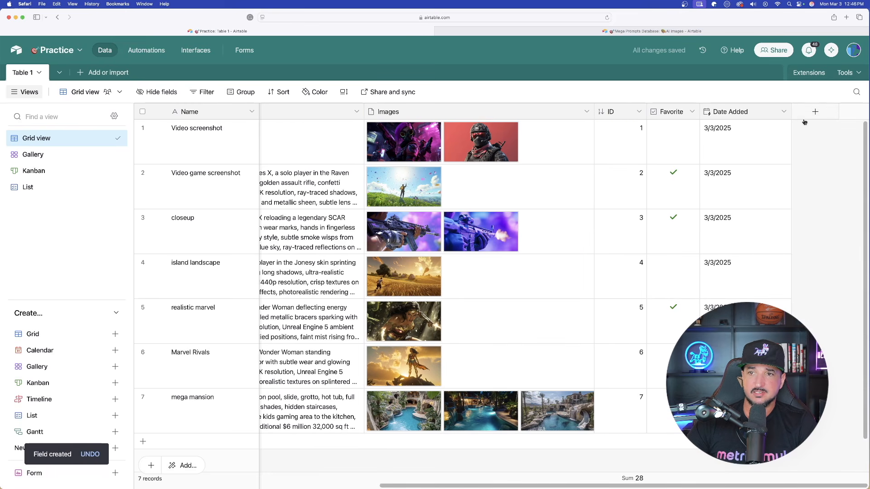
Create a new collaborative grid view named Date Added
scroll(711, 189, down, 1)
scroll(707, 192, up, 1)
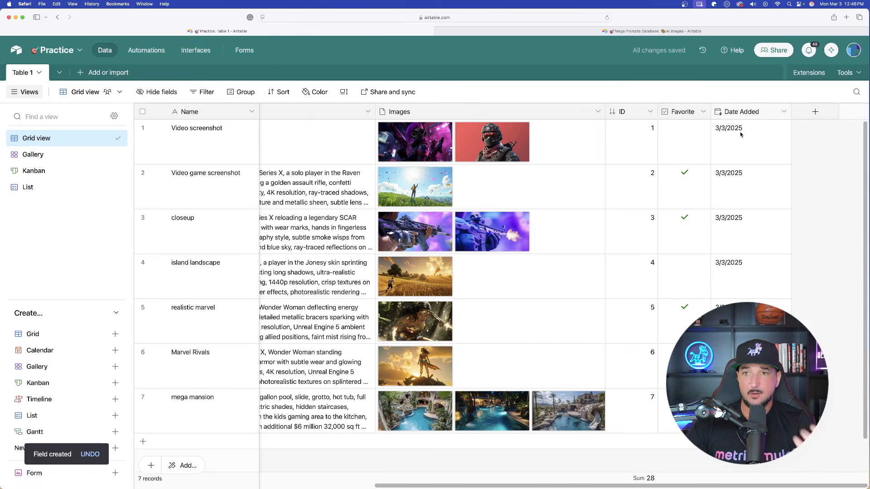
scroll(595, 232, left, 10)
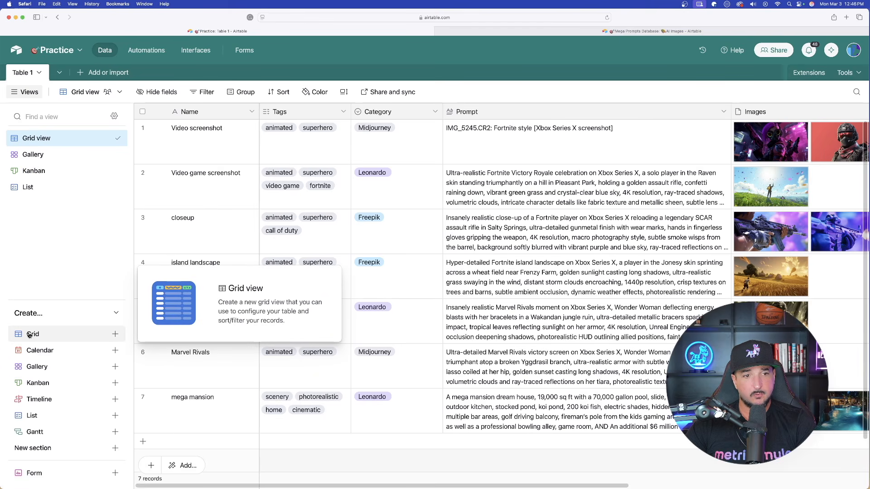
click(116, 335)
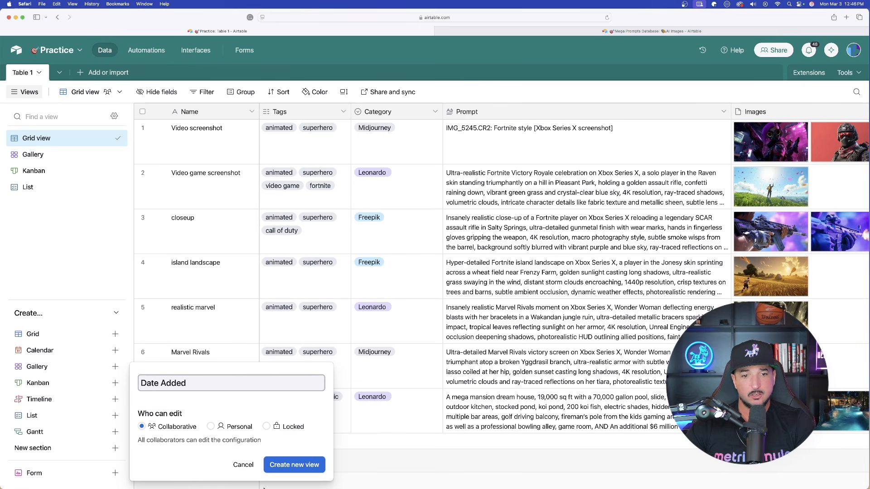
text(Date Added)
click(279, 470)
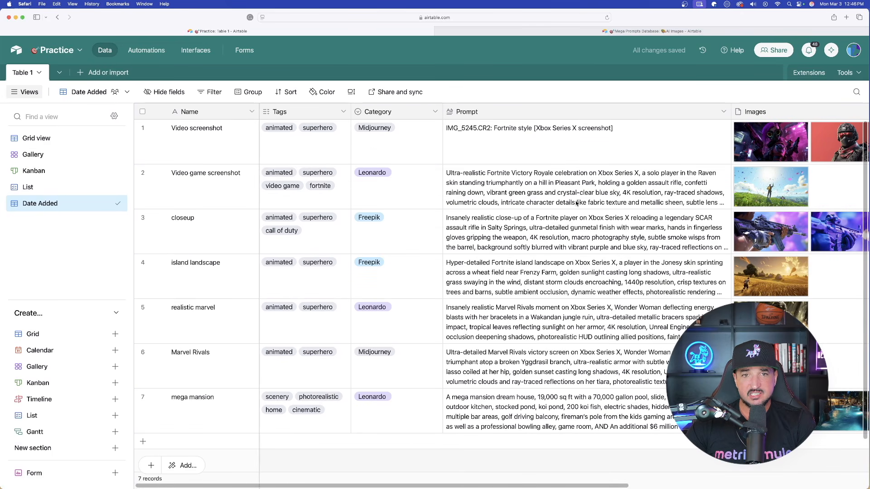
Sort the Date Added view by the Date Added field from earliest to latest
scroll(578, 199, down, 1)
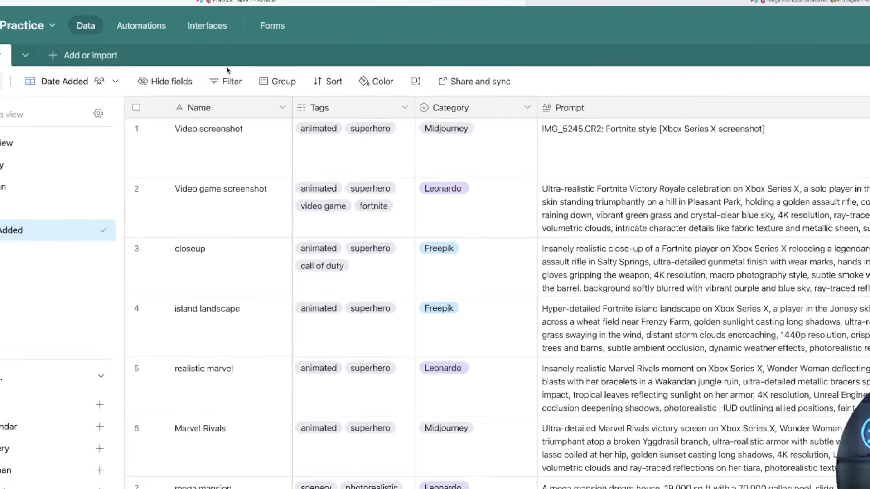
click(212, 93)
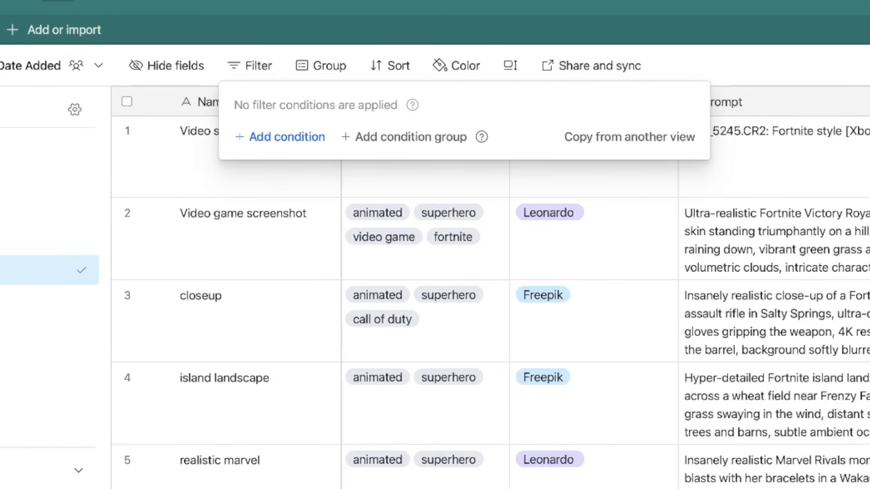
click(435, 73)
click(395, 71)
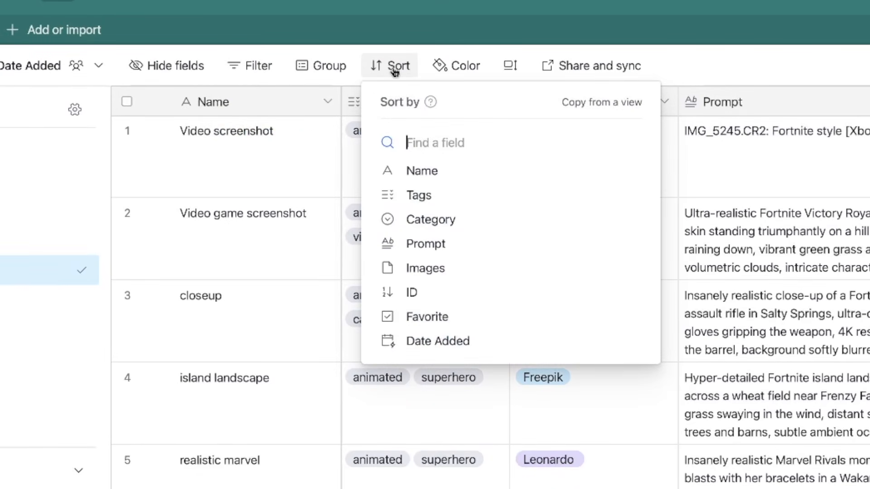
text(date)
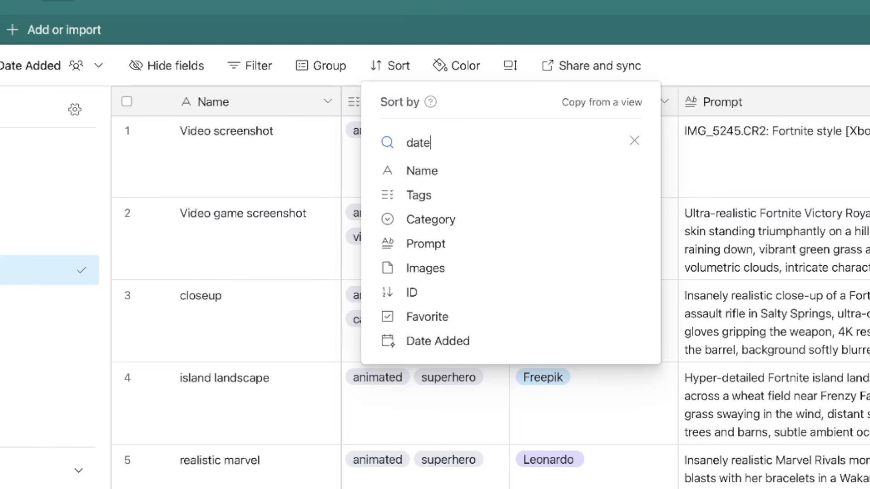
click(458, 171)
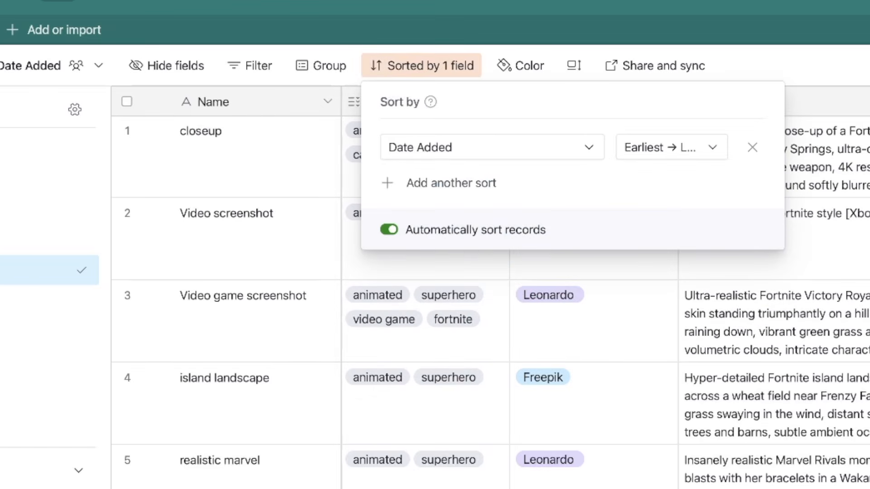
scroll(605, 353, right, 10)
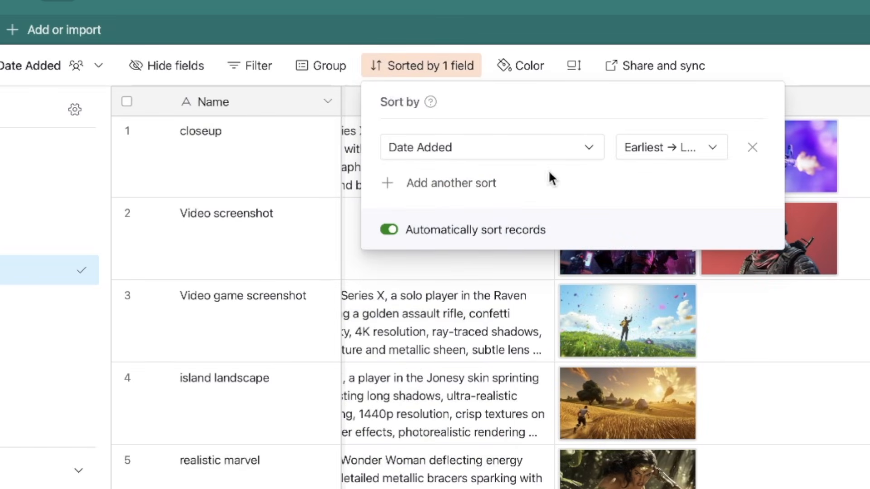
click(679, 147)
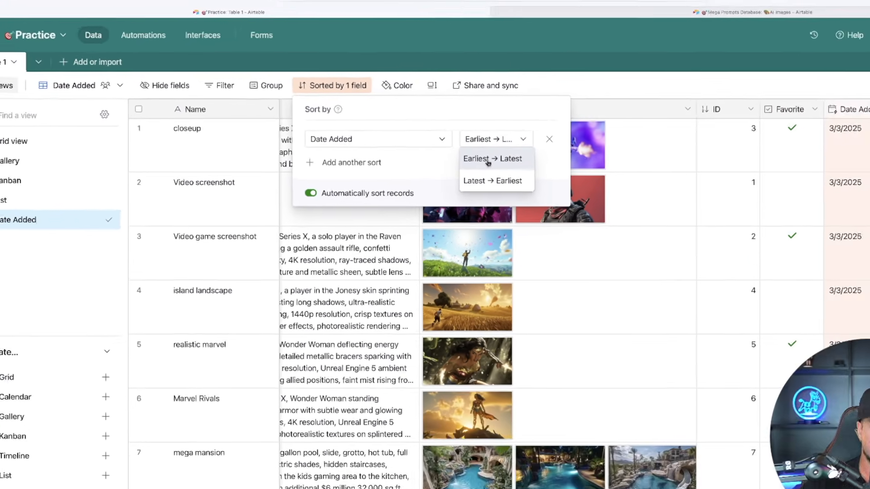
click(661, 181)
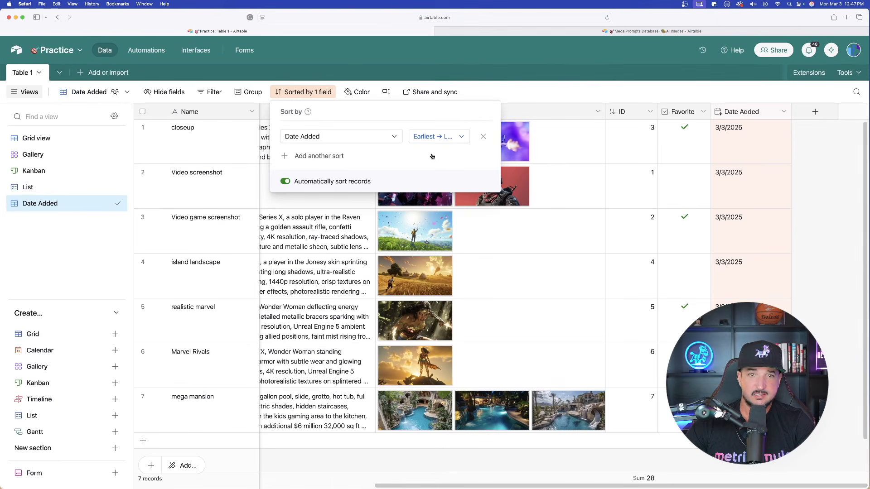
click(566, 287)
Review the record order in the sorted Date Added view
scroll(534, 242, down, 2)
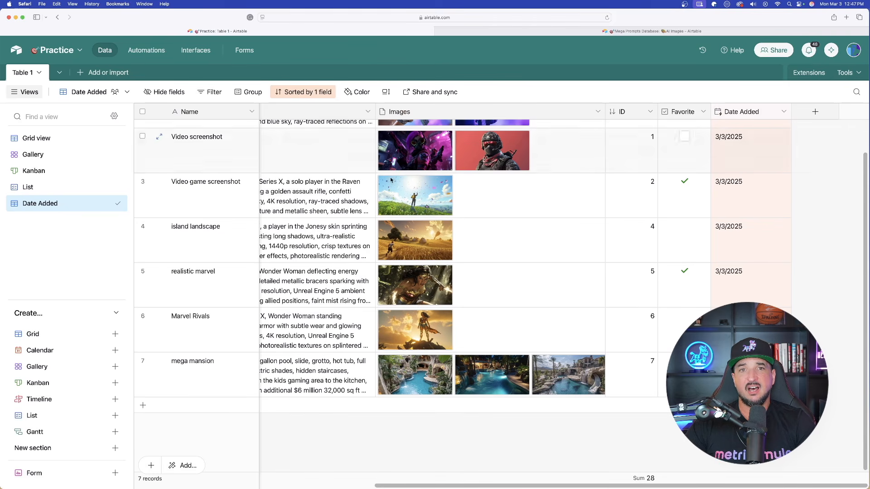
scroll(408, 213, up, 2)
scroll(400, 234, left, 5)
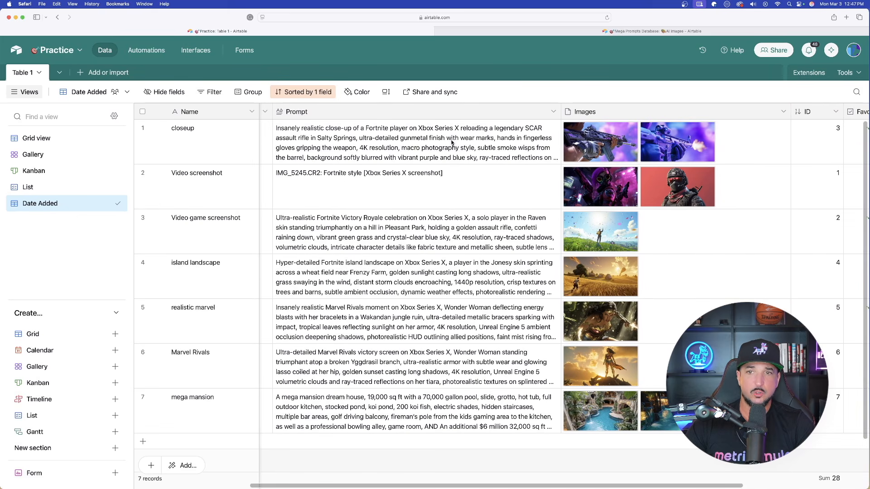
scroll(452, 142, down, 2)
scroll(534, 175, up, 2)
scroll(534, 175, right, 5)
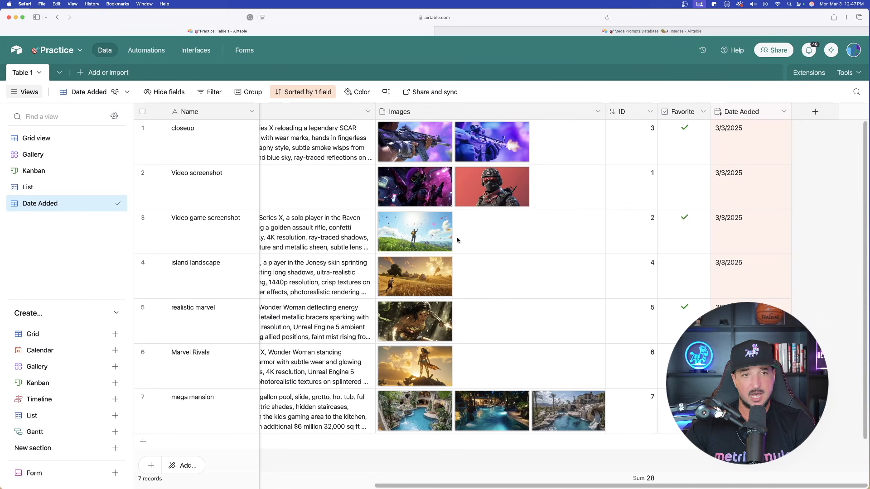
scroll(457, 240, left, 8)
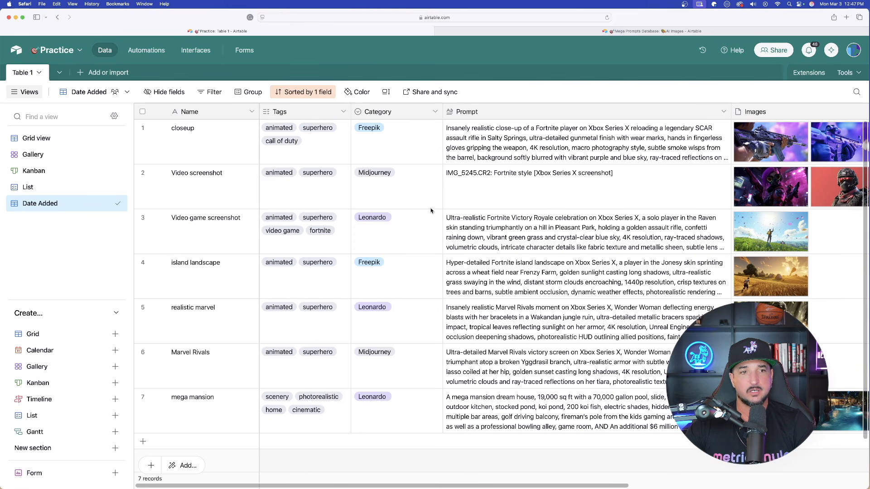
Switch to the Mega Prompts Database tab and browse its Cinematic, Photorealistic gallery view as an example
click(33, 154)
click(652, 31)
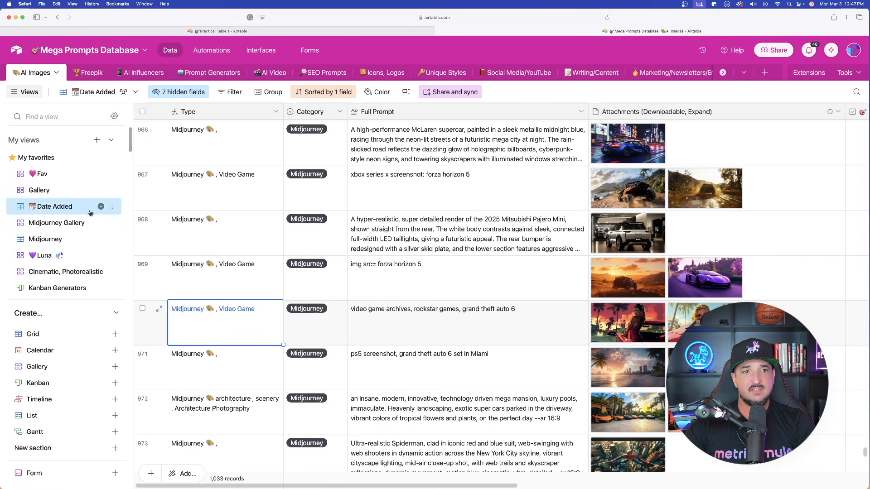
scroll(40, 224, down, 3)
click(50, 219)
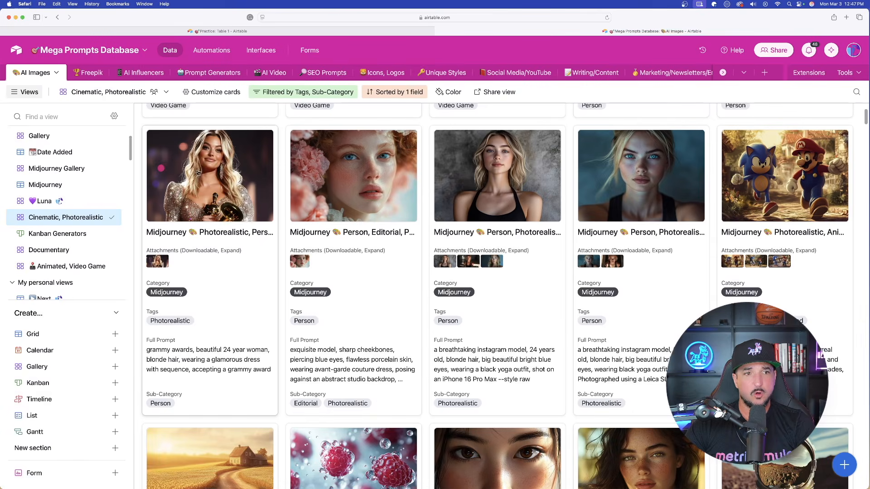
scroll(286, 208, up, 3)
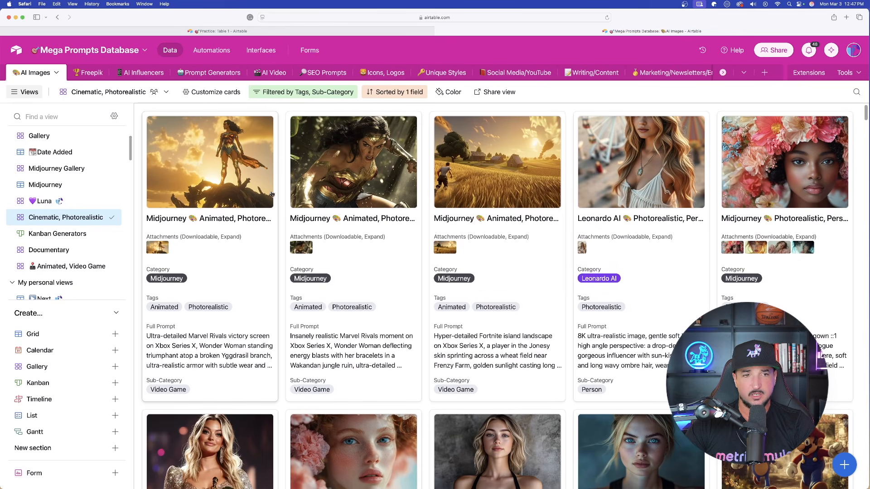
scroll(415, 209, down, 6)
scroll(479, 187, up, 1)
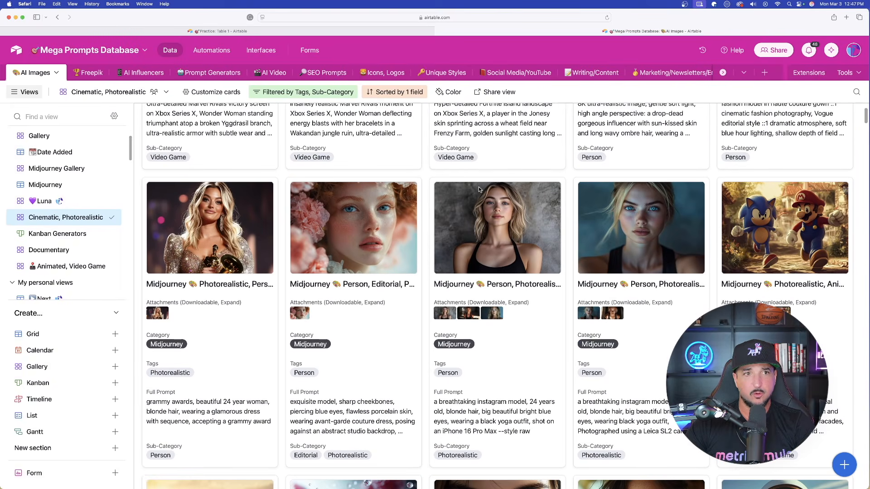
Back in the Practice base, create a new collaborative gallery view named Scenery
click(219, 32)
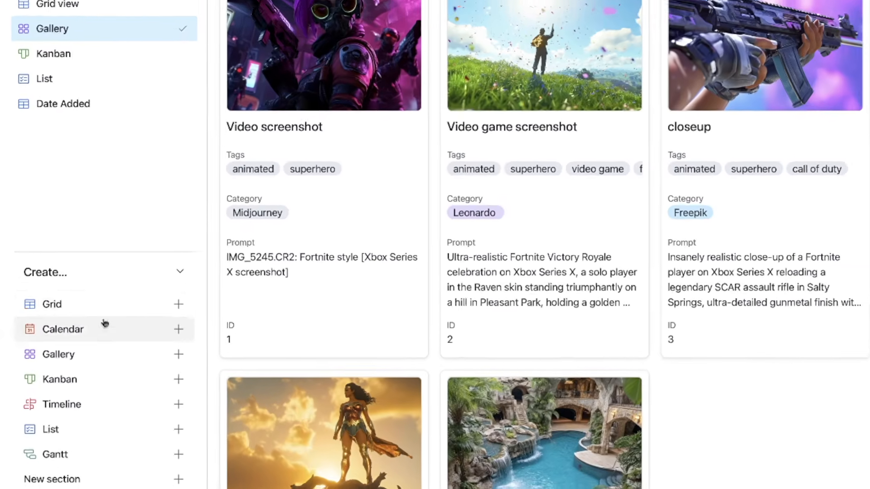
mouse_move(60, 341)
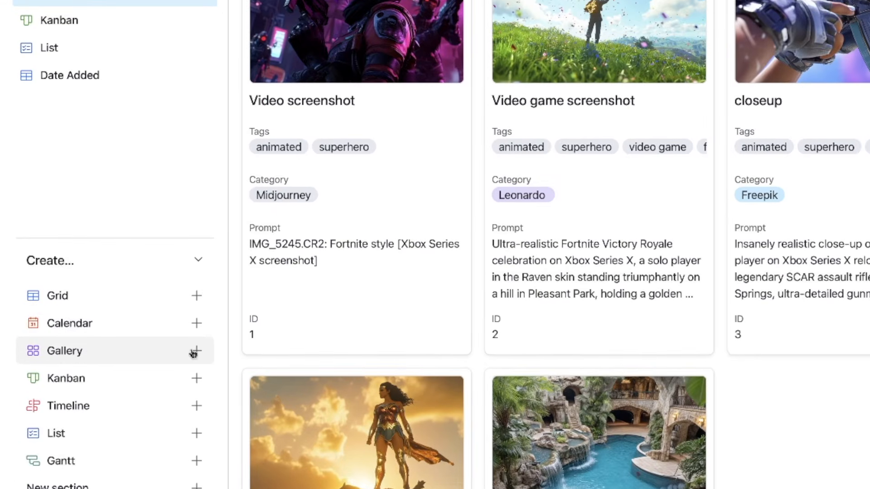
click(195, 352)
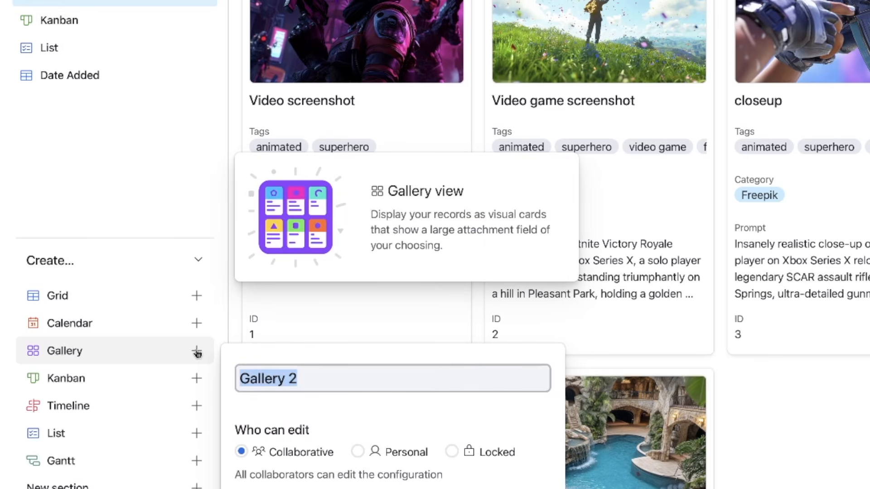
text(Scner)
key(BackSpace)
key(BackSpace)
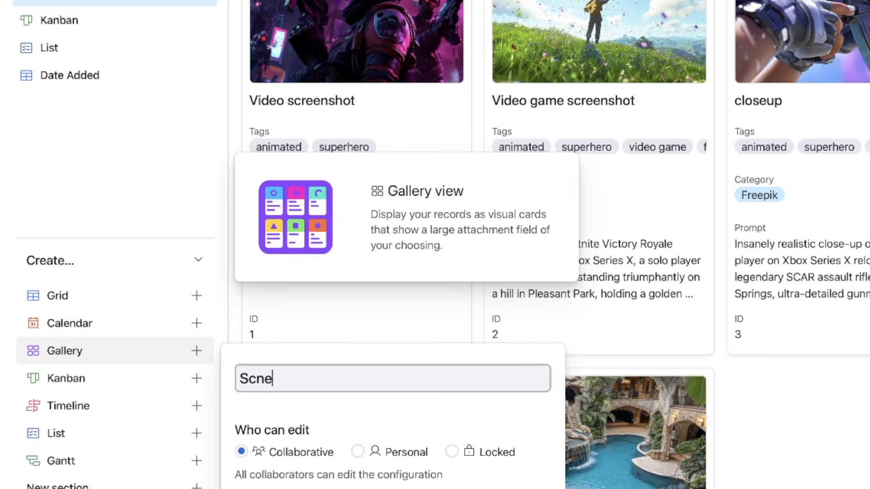
text(nery)
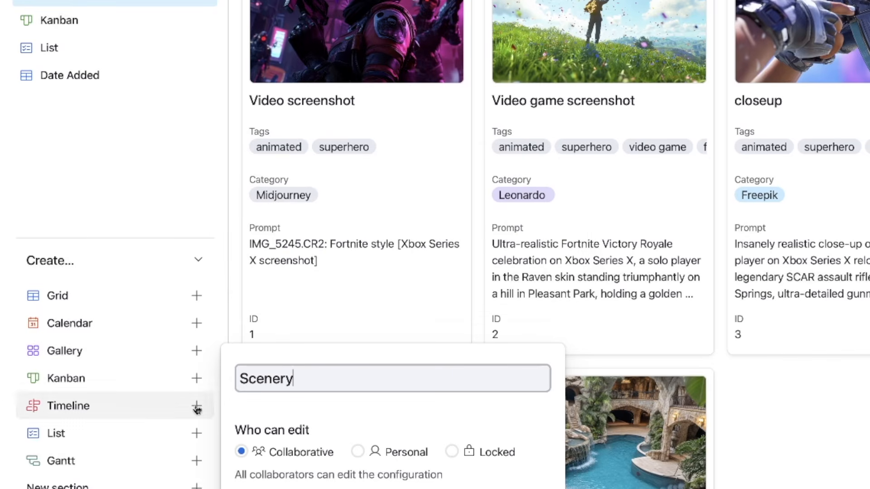
key(Return)
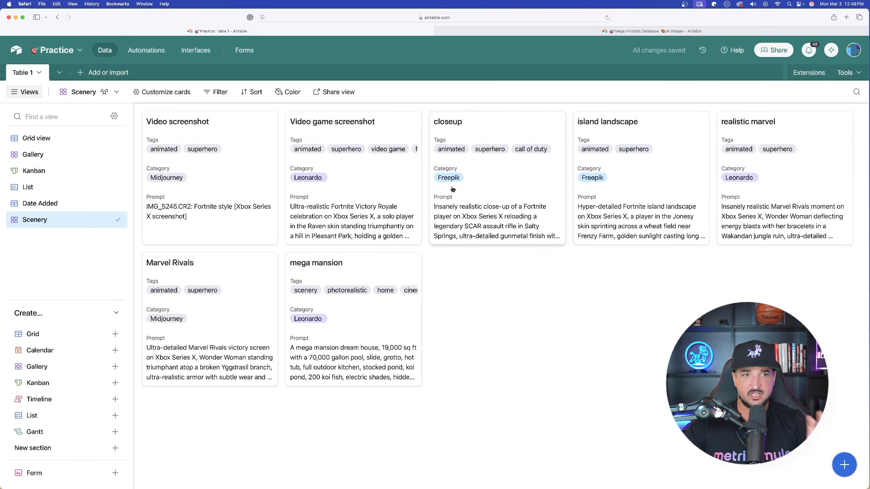
Set Images as the card image field and show the ID and Date Added fields on the Scenery cards
click(170, 94)
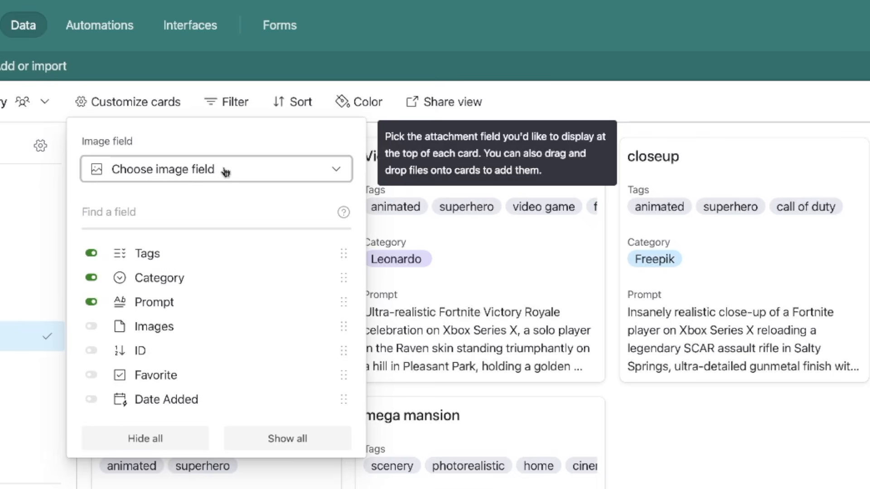
click(225, 171)
click(113, 235)
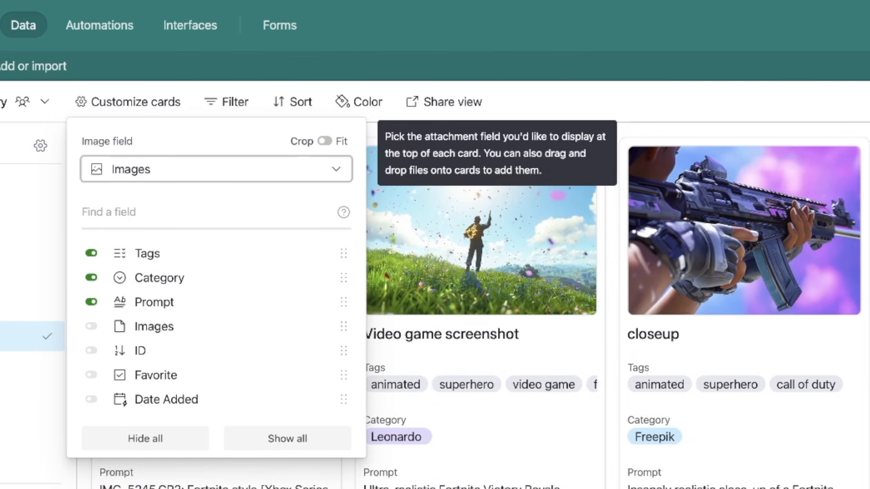
click(91, 351)
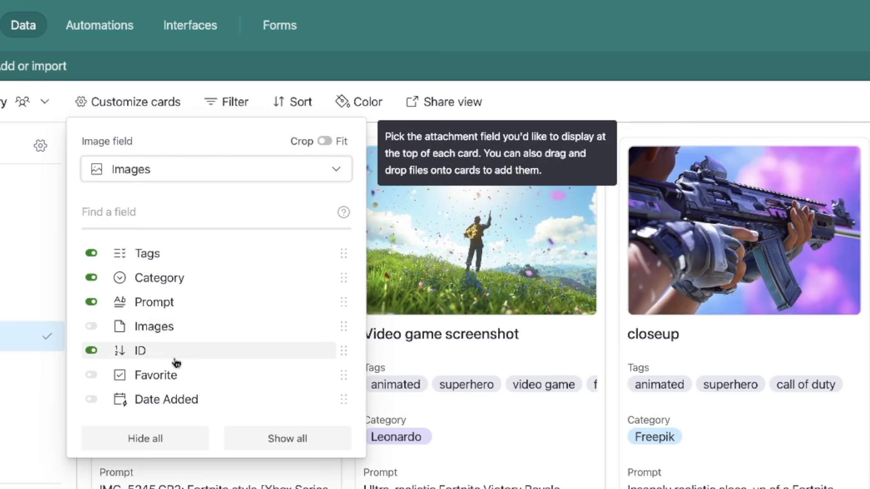
click(92, 400)
key(Escape)
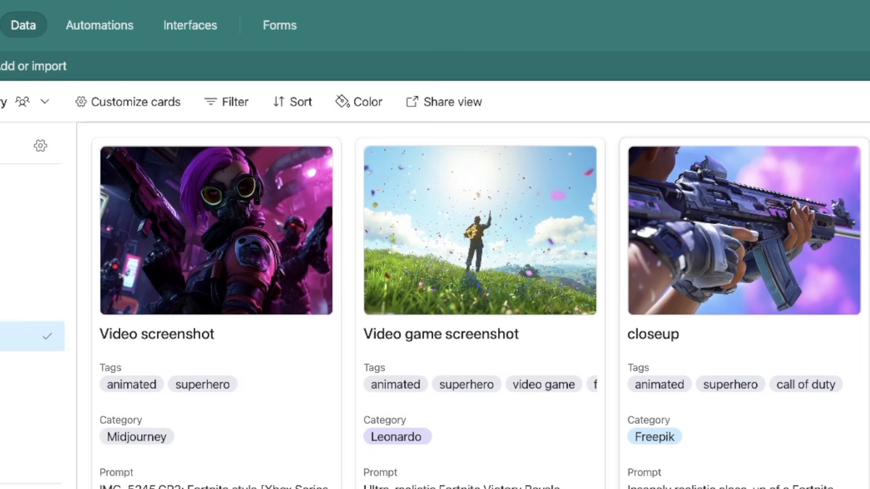
Compare the Scenery cards with the existing Gallery view
scroll(573, 452, down, 5)
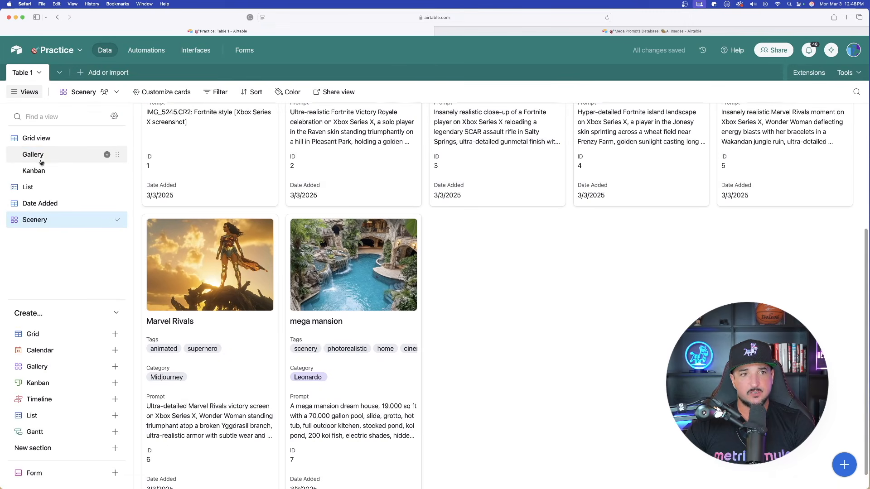
click(39, 157)
click(35, 220)
scroll(415, 187, up, 3)
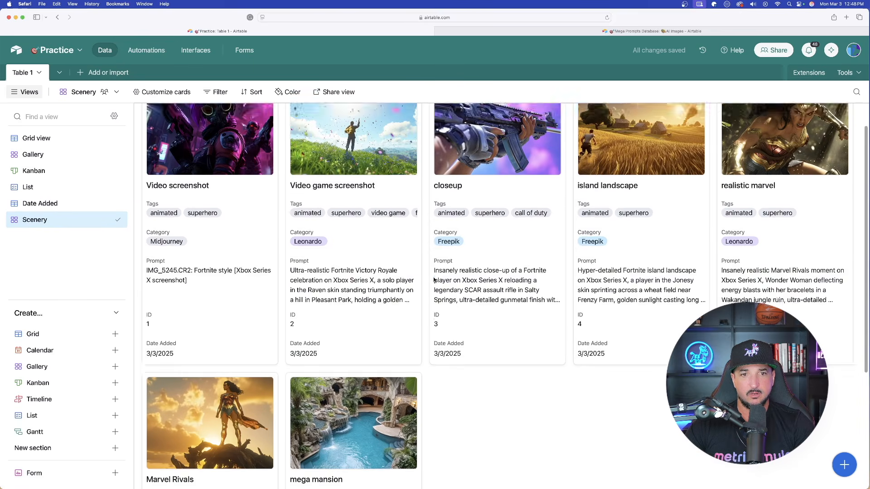
scroll(403, 218, down, 4)
scroll(521, 270, up, 4)
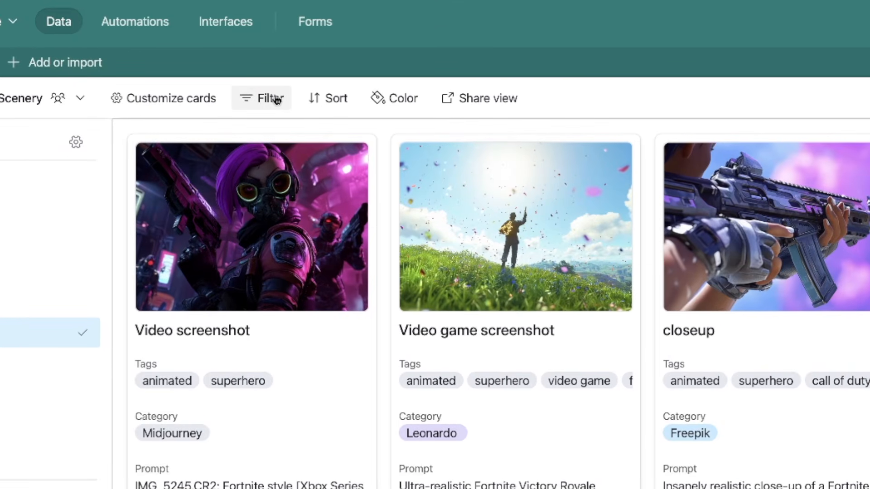
Add a filter to the Scenery view so it shows only records whose Tags has any of scenery
click(265, 101)
click(258, 170)
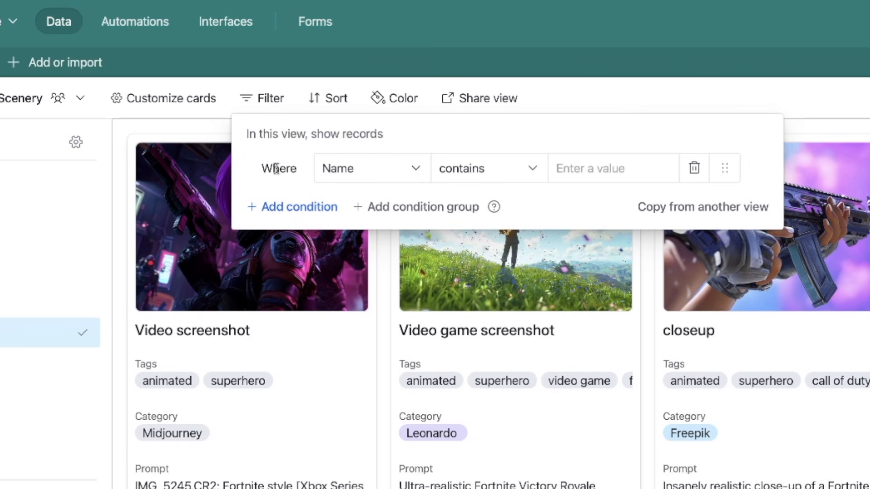
click(344, 170)
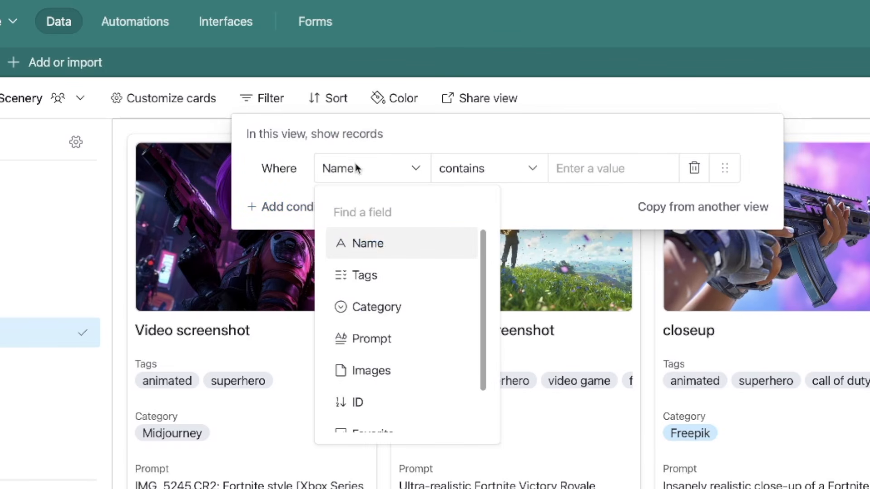
scroll(390, 308, down, 2)
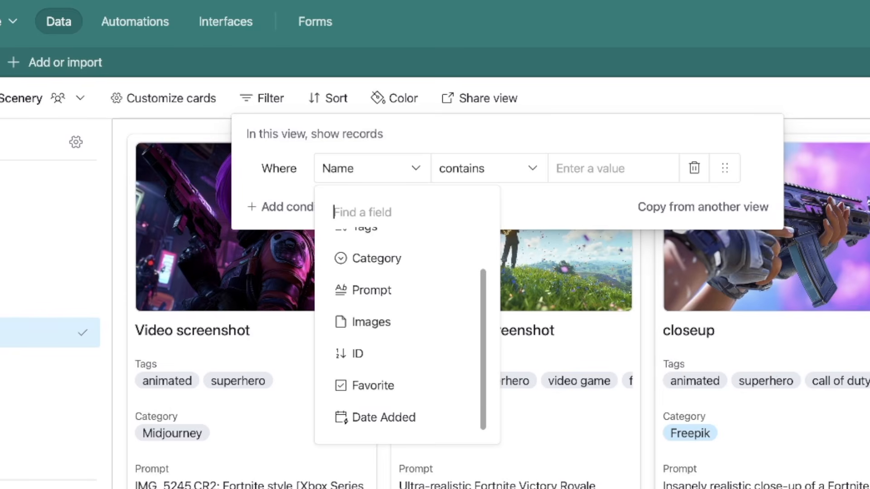
scroll(761, 363, down, 5)
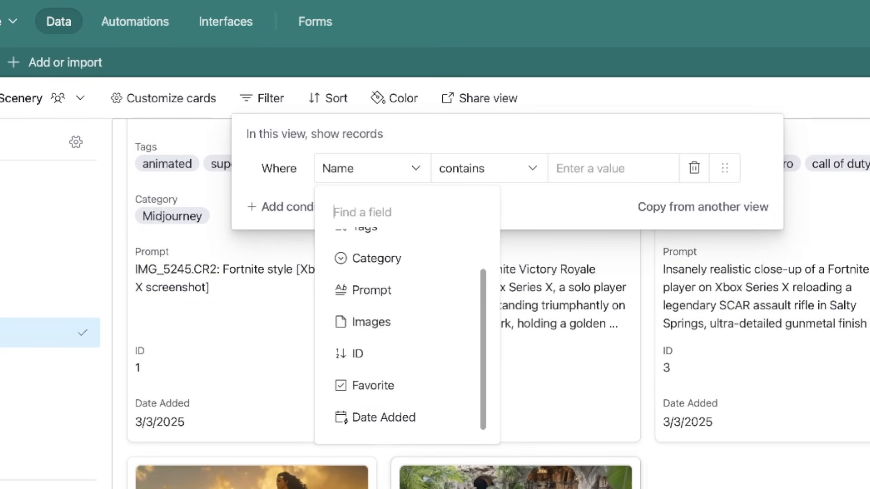
scroll(389, 281, up, 2)
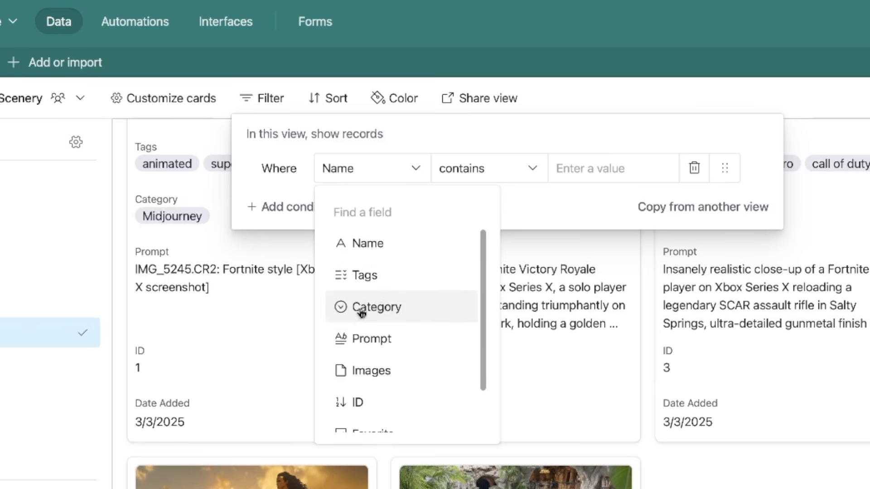
click(346, 279)
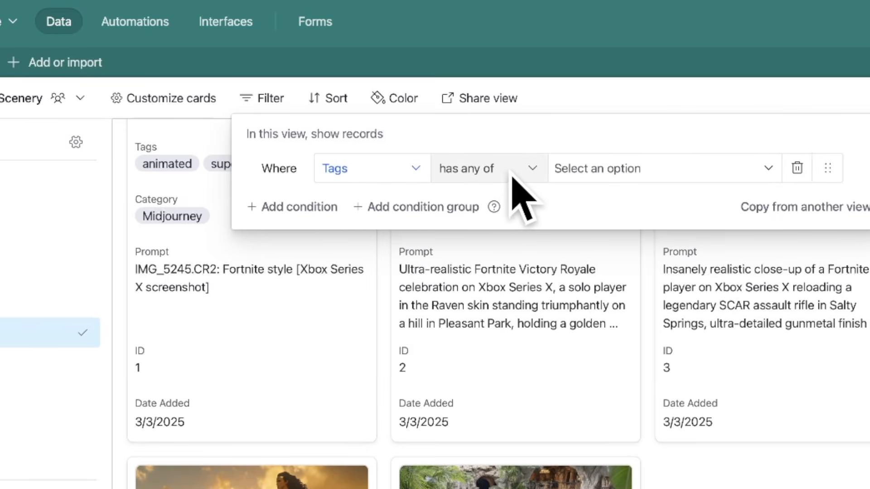
click(609, 172)
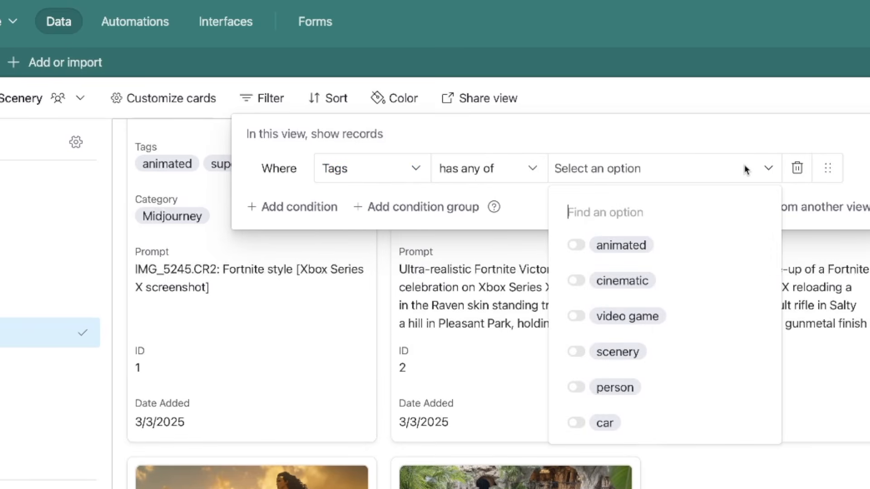
scroll(657, 347, down, 1)
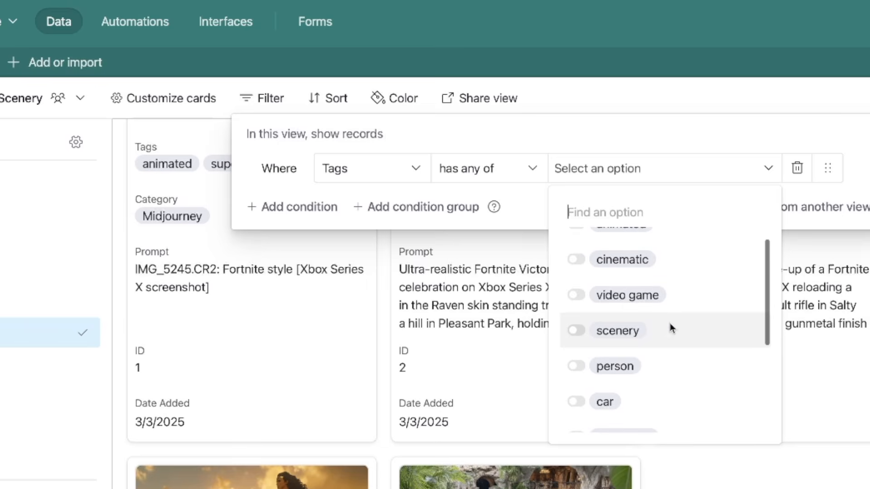
click(576, 331)
click(847, 382)
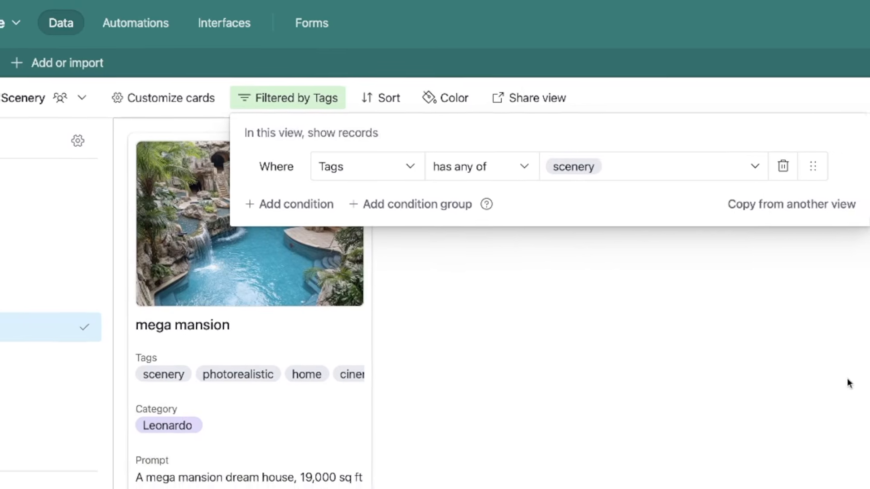
Return to the Gallery view and scroll through its cards
click(58, 159)
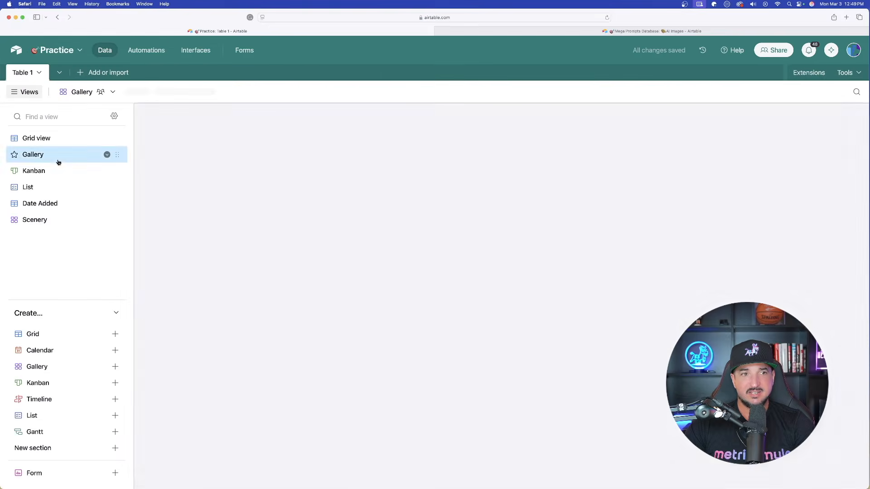
scroll(349, 329, down, 5)
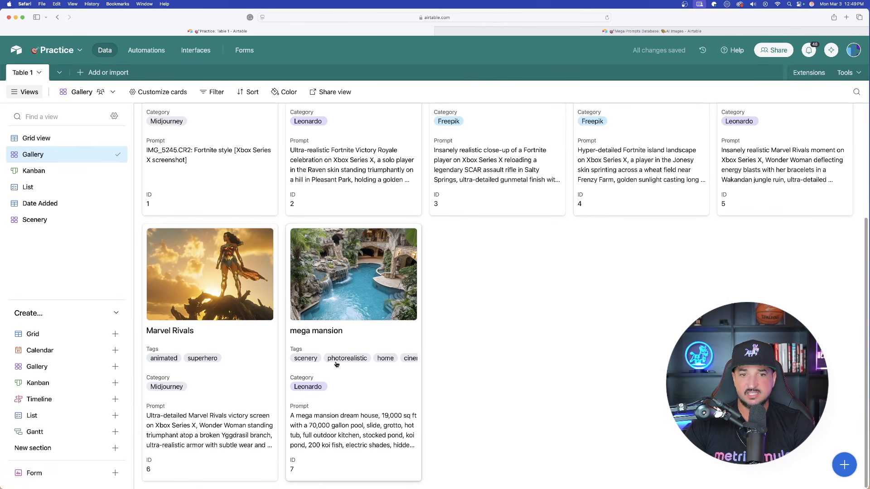
click(46, 221)
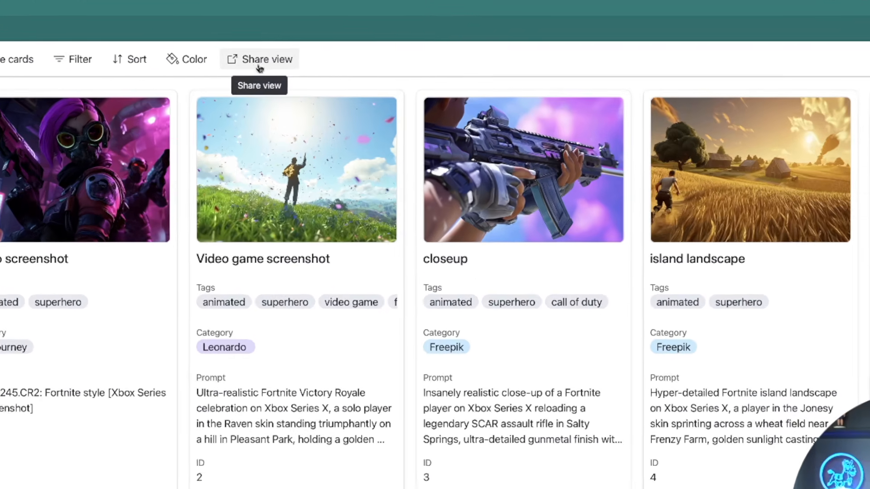
Open the Gallery view's sharing options and browse an example of an embedded shared gallery view
click(327, 93)
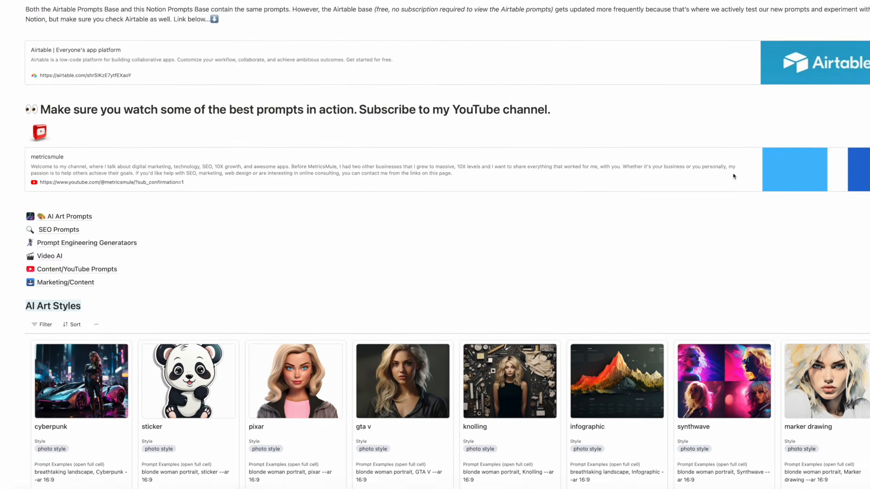
scroll(731, 149, down, 3)
scroll(731, 149, down, 5)
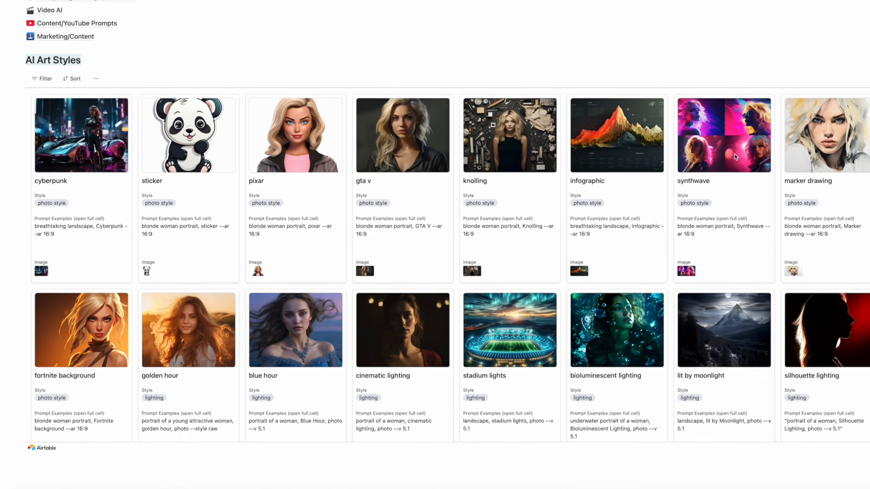
scroll(731, 173, down, 15)
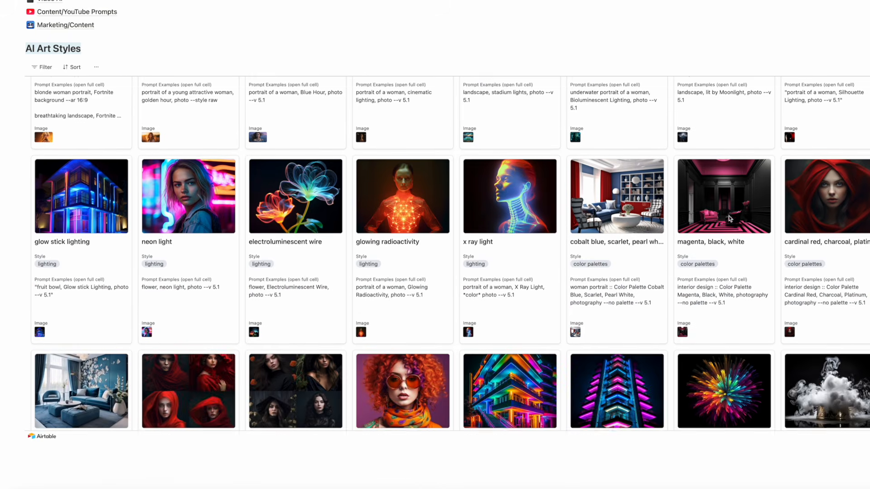
scroll(730, 219, down, 6)
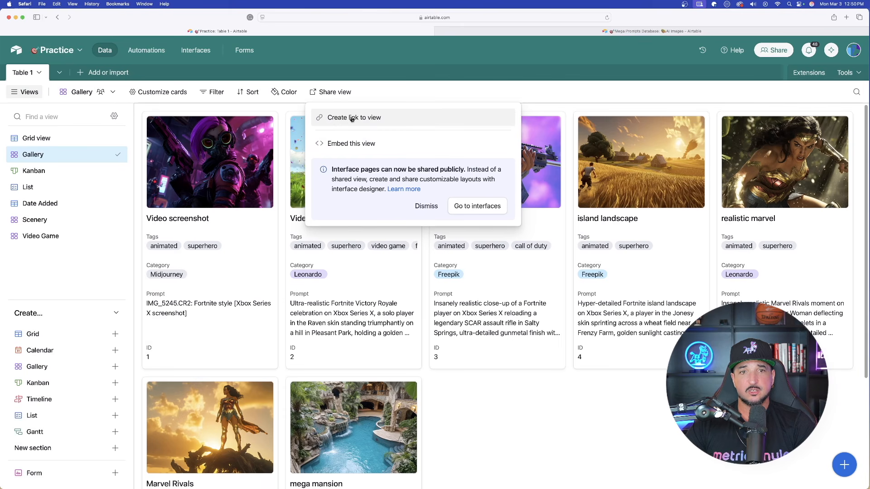
Create a shareable link to the Gallery view and open its link settings
click(334, 119)
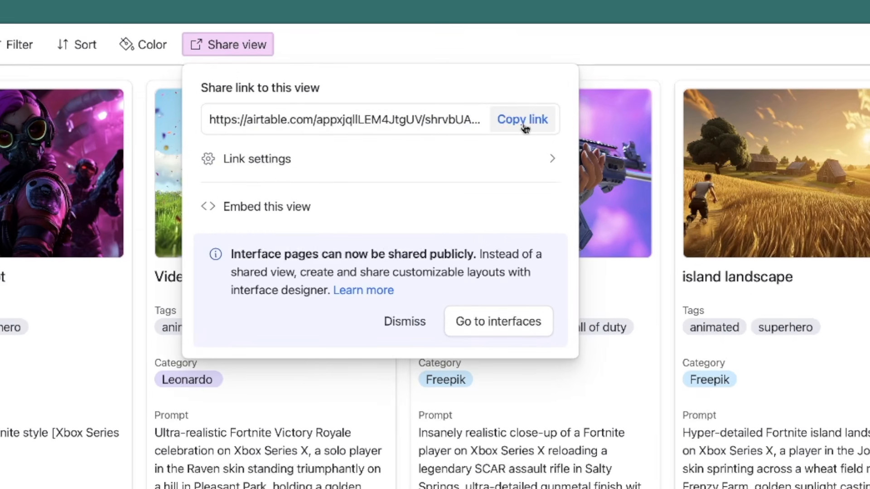
click(476, 157)
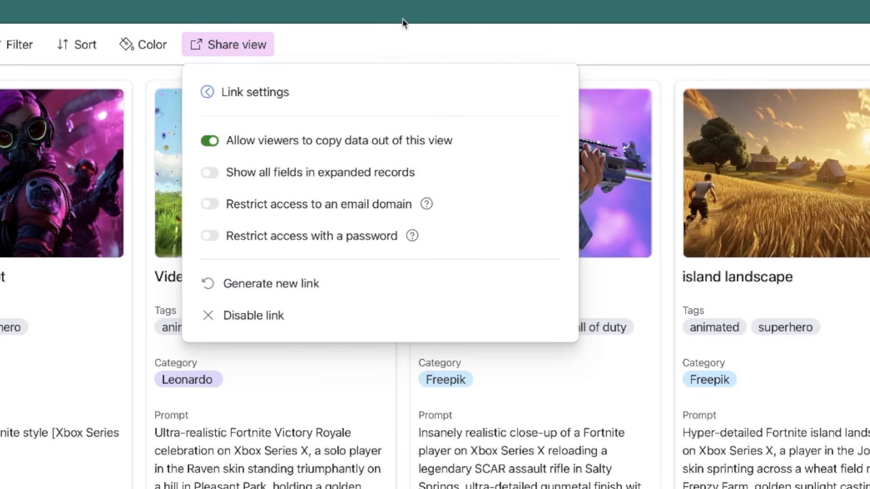
click(424, 1)
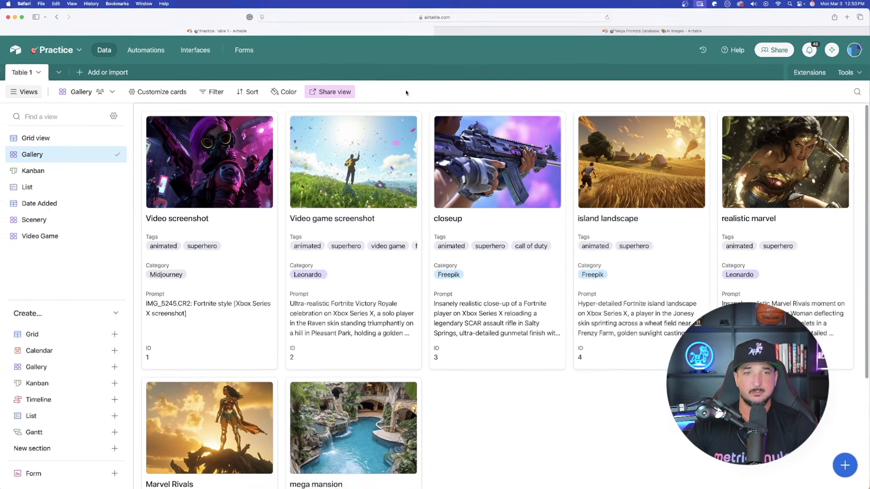
Open the Scenery view and review its creator details and view options menu
click(45, 138)
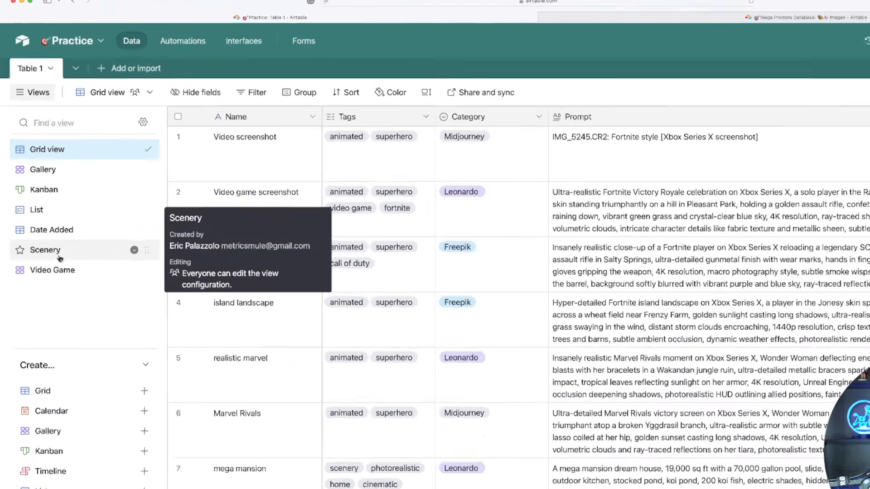
click(54, 252)
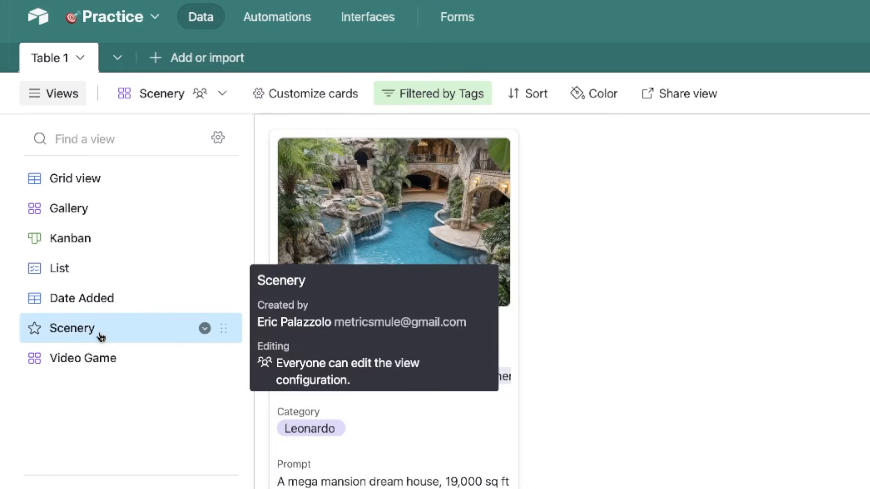
click(223, 94)
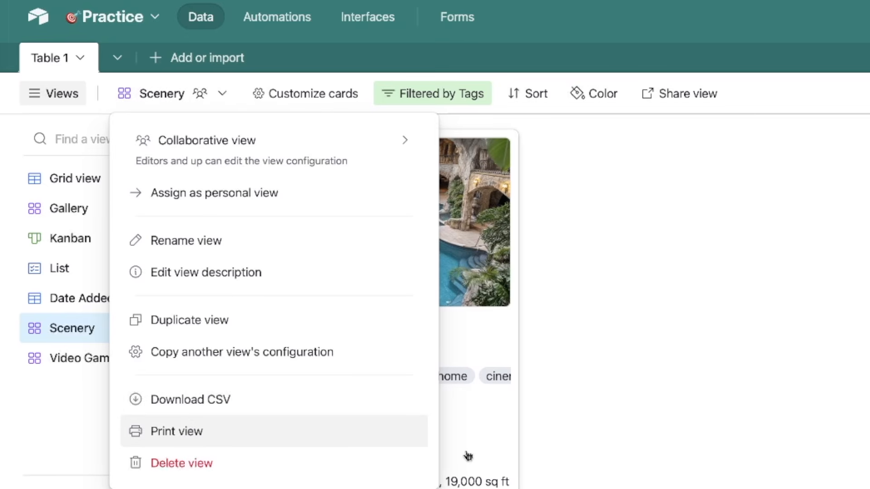
click(670, 281)
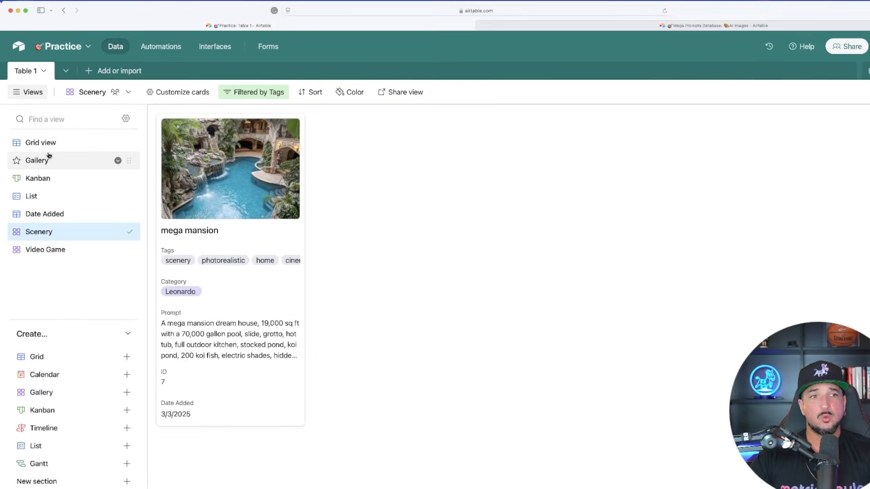
Back in the Grid view, expand a prompt cell and look over the grid view's options menu
click(88, 187)
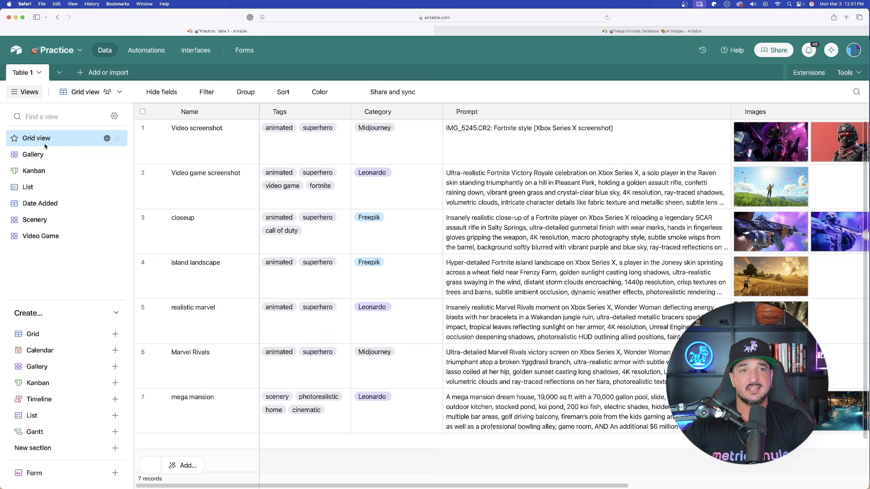
click(475, 220)
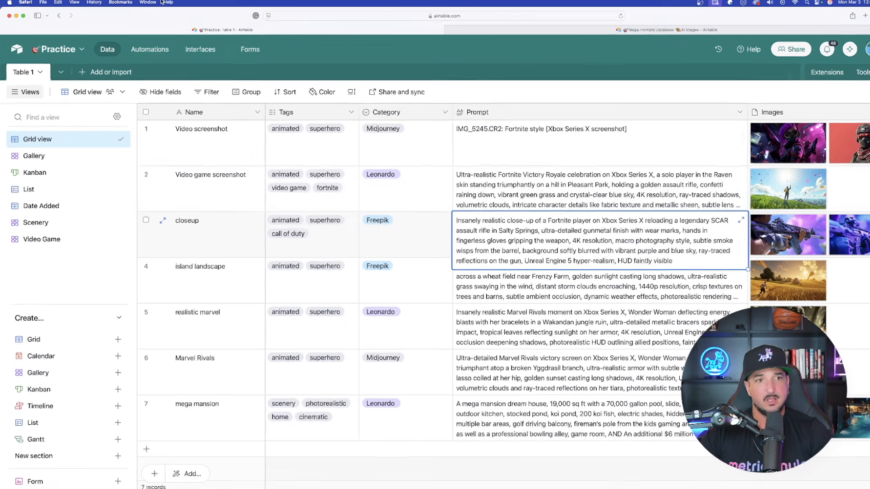
click(122, 92)
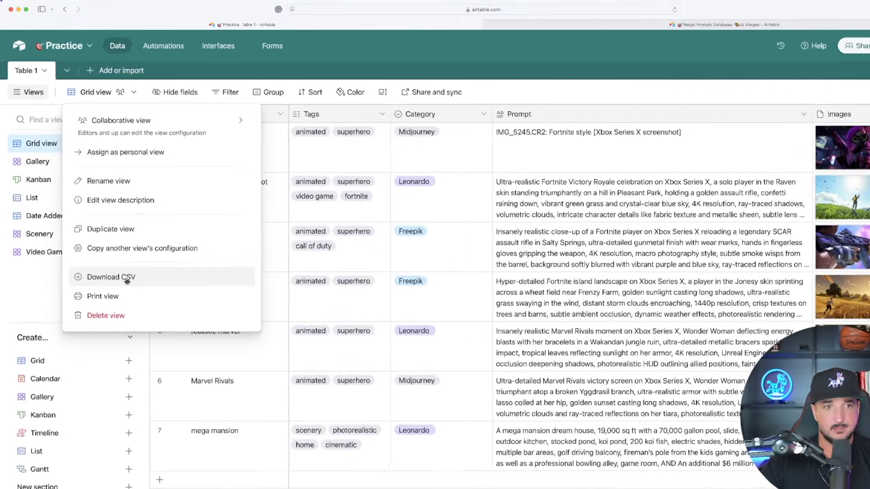
click(215, 400)
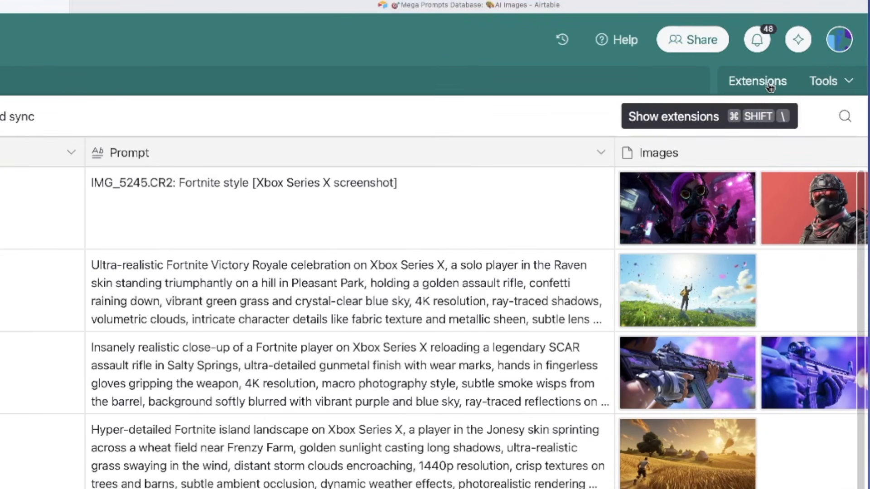
Check the account menu, then switch to the Mega Prompts Database tab
click(839, 39)
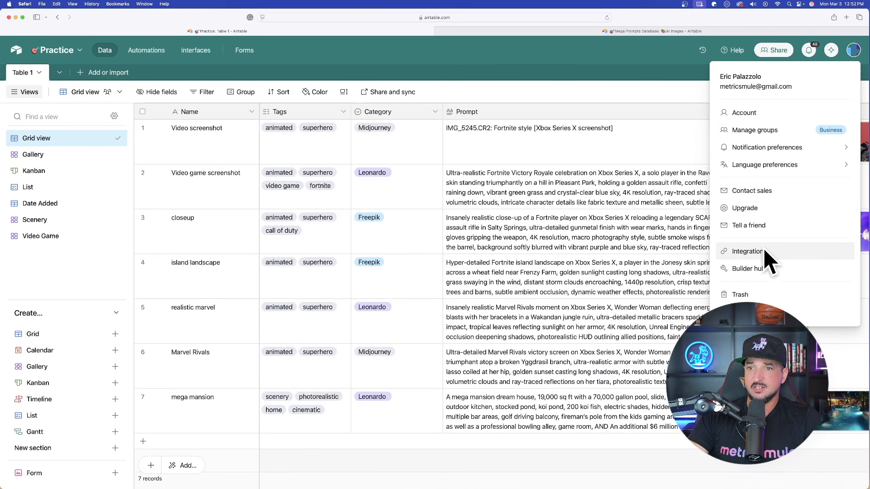
click(601, 212)
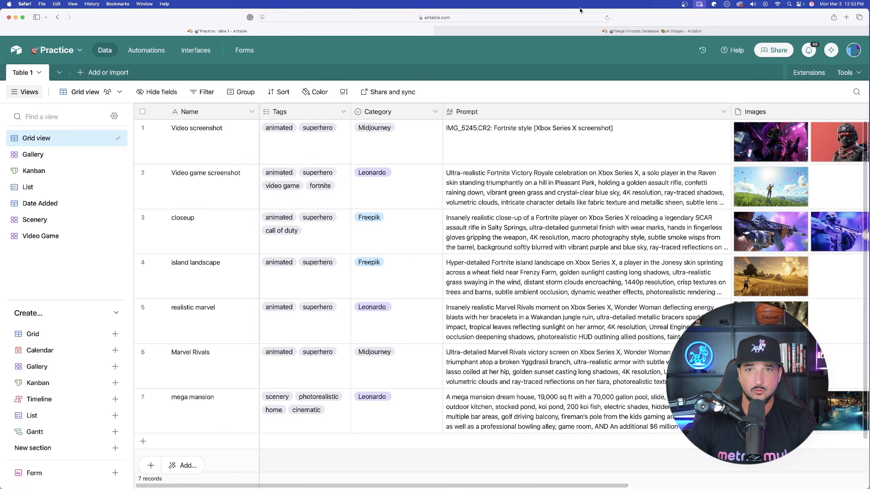
click(562, 30)
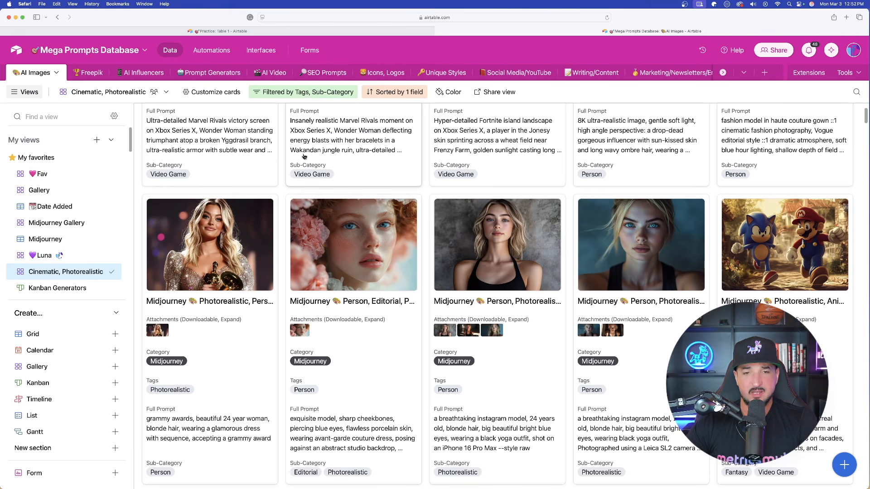